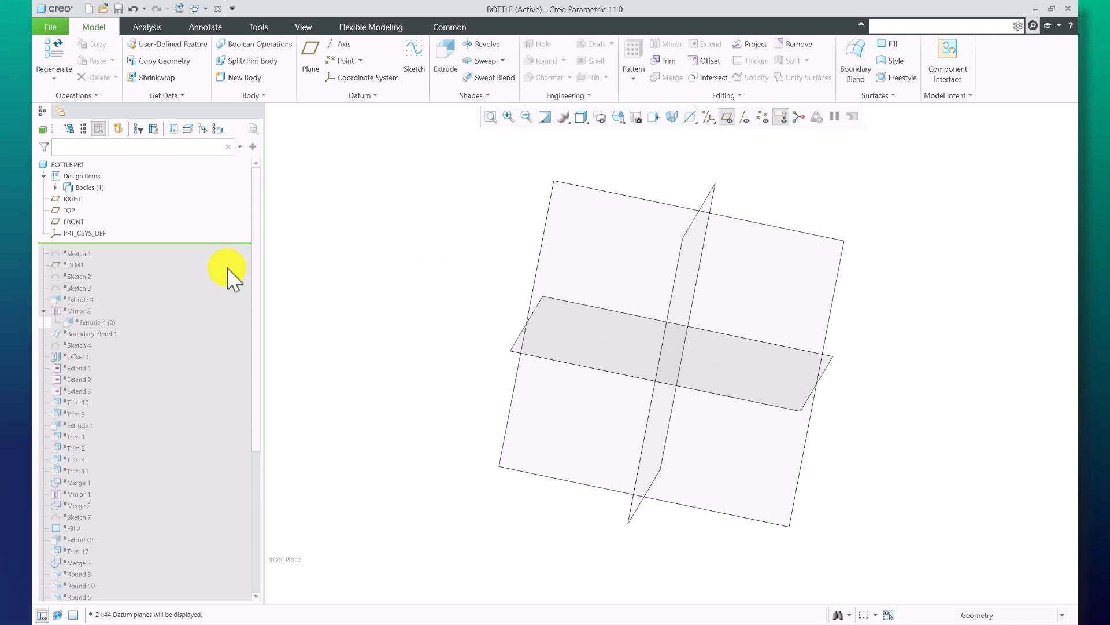
Roll the model forward to include Sketch 1 and show the hidden sketch.
drag(184, 257, 84, 267)
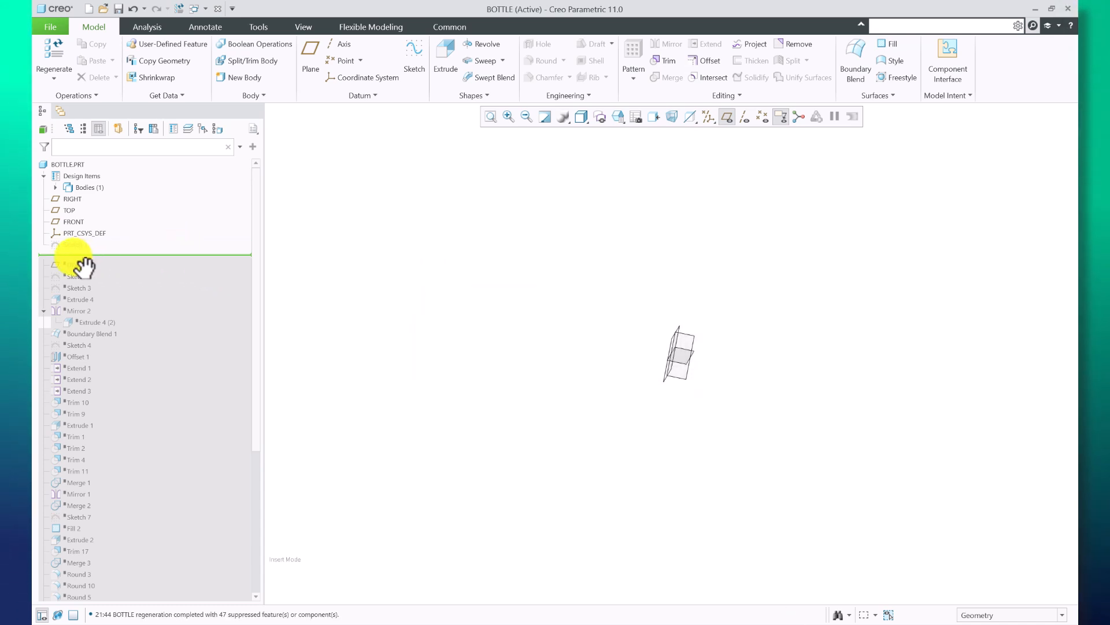
right_click(69, 243)
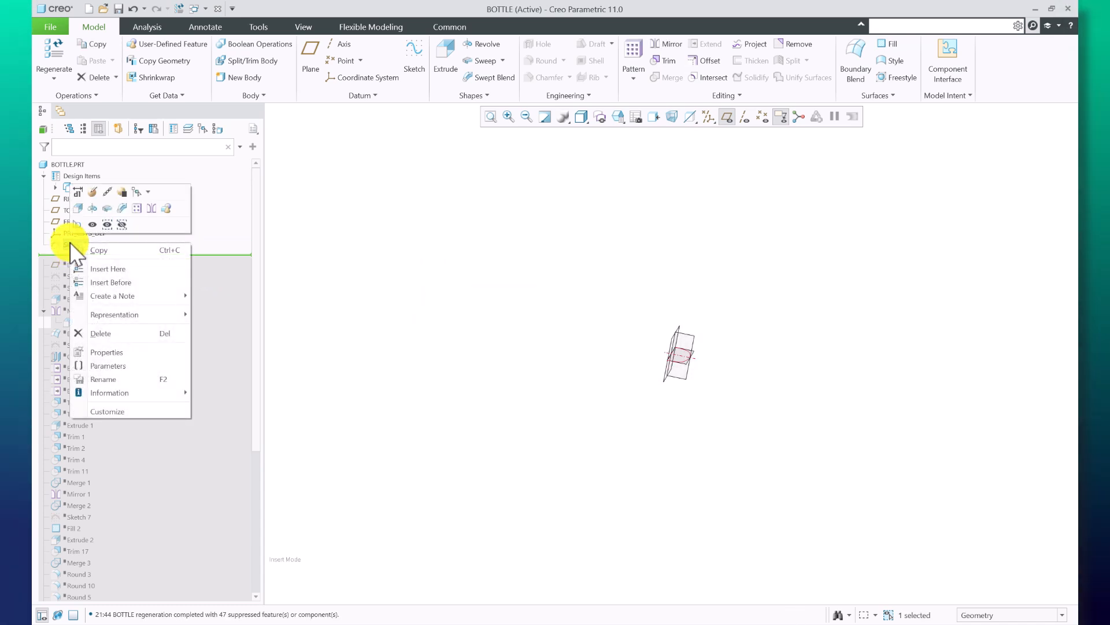
click(96, 222)
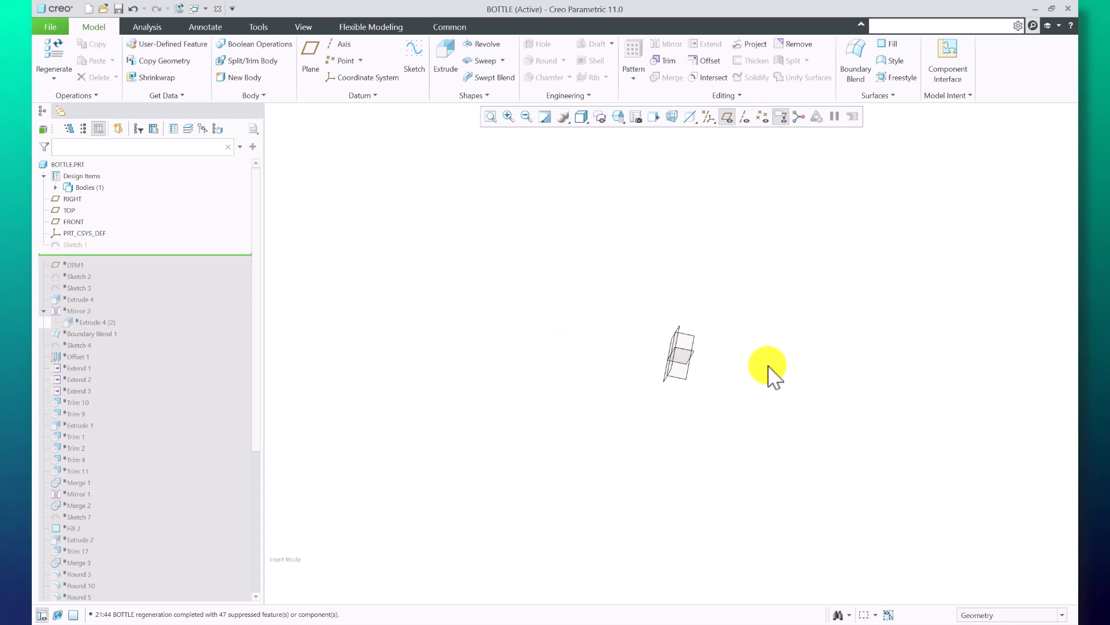
click(78, 243)
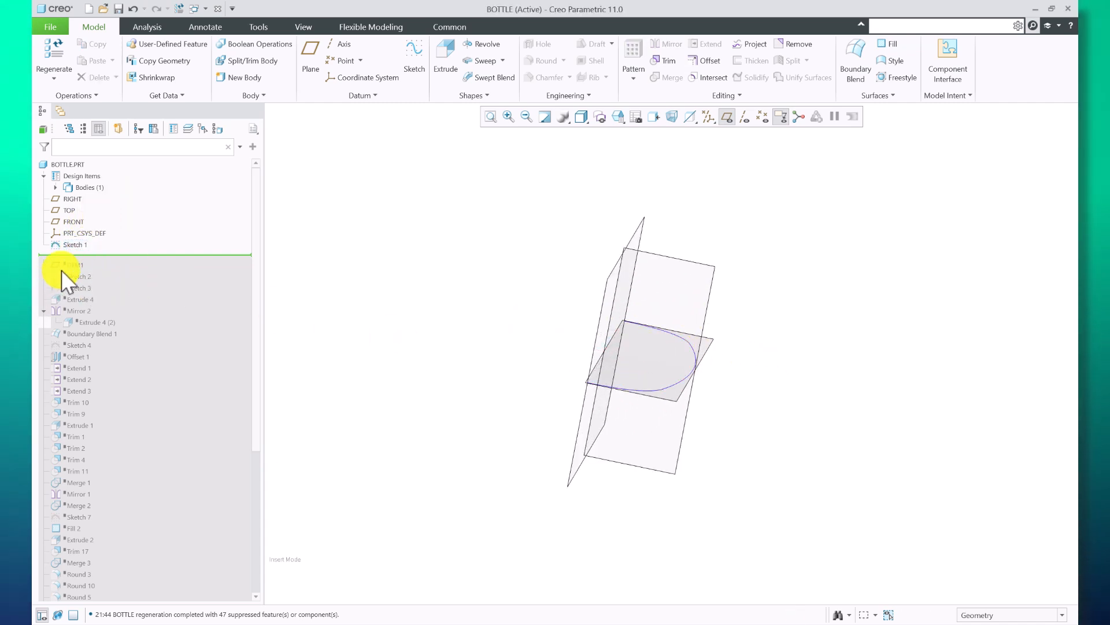
Open Sketch 1 for redefinition and examine the base profile's arcs, dimensions and constraints.
click(74, 245)
mouse_move(627, 355)
middle_down()
mouse_move(588, 422)
mouse_move(736, 355)
mouse_move(709, 356)
mouse_move(706, 340)
mouse_move(734, 442)
middle_up()
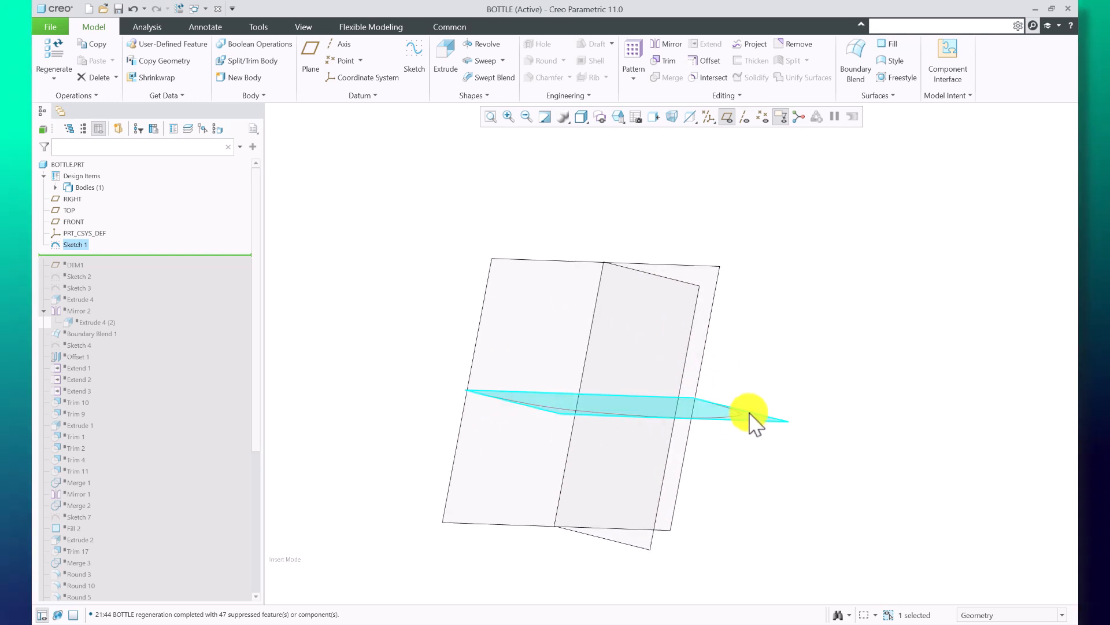
click(750, 416)
click(63, 244)
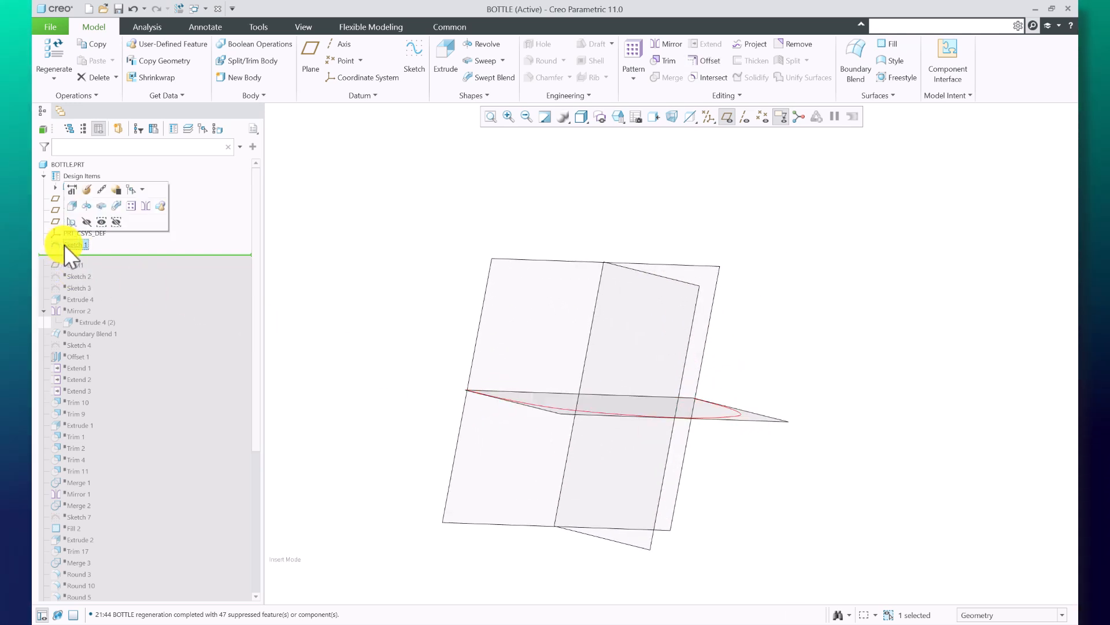
click(79, 187)
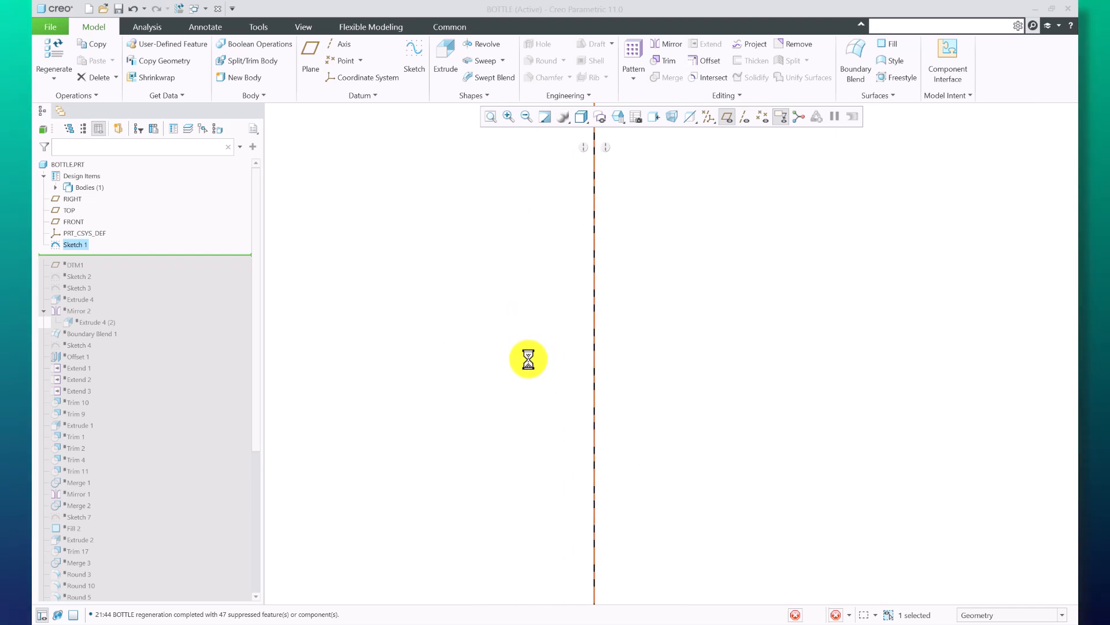
scroll(532, 395, up, 5)
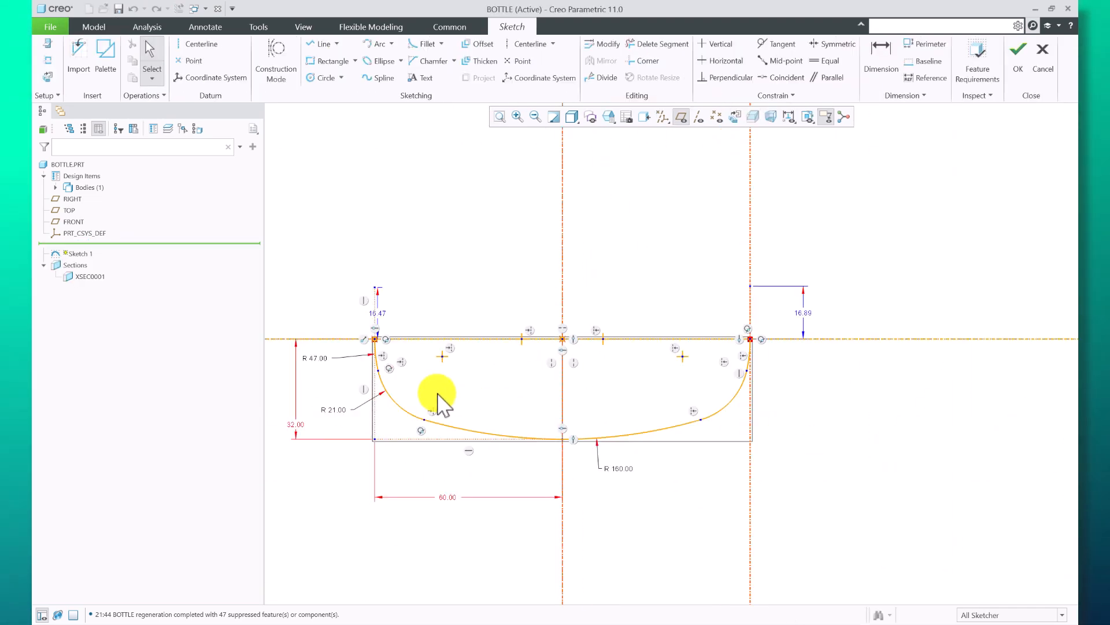
scroll(904, 306, up, 1)
scroll(491, 375, down, 2)
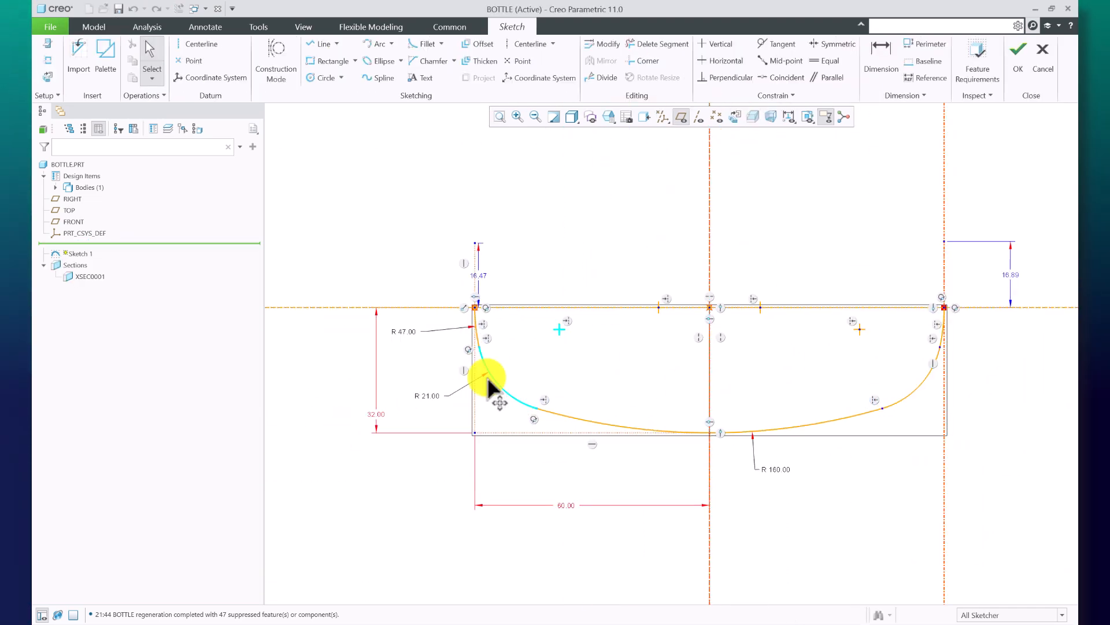
scroll(919, 386, down, 2)
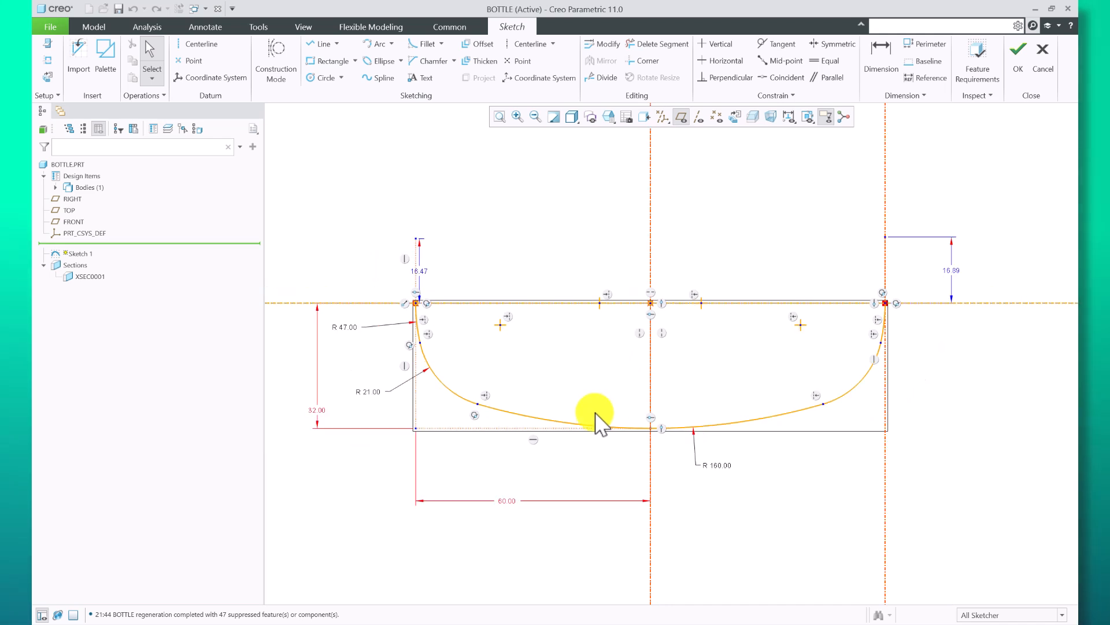
Roll the model forward to include datum plane DTM1 and select the plane.
right_click(83, 265)
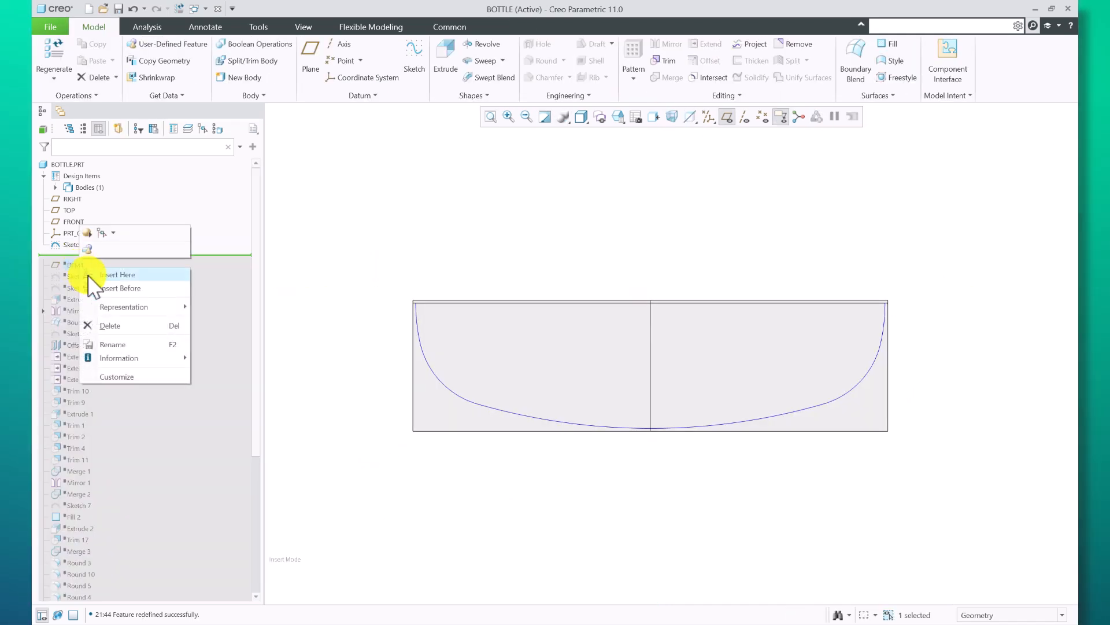
click(90, 276)
click(66, 255)
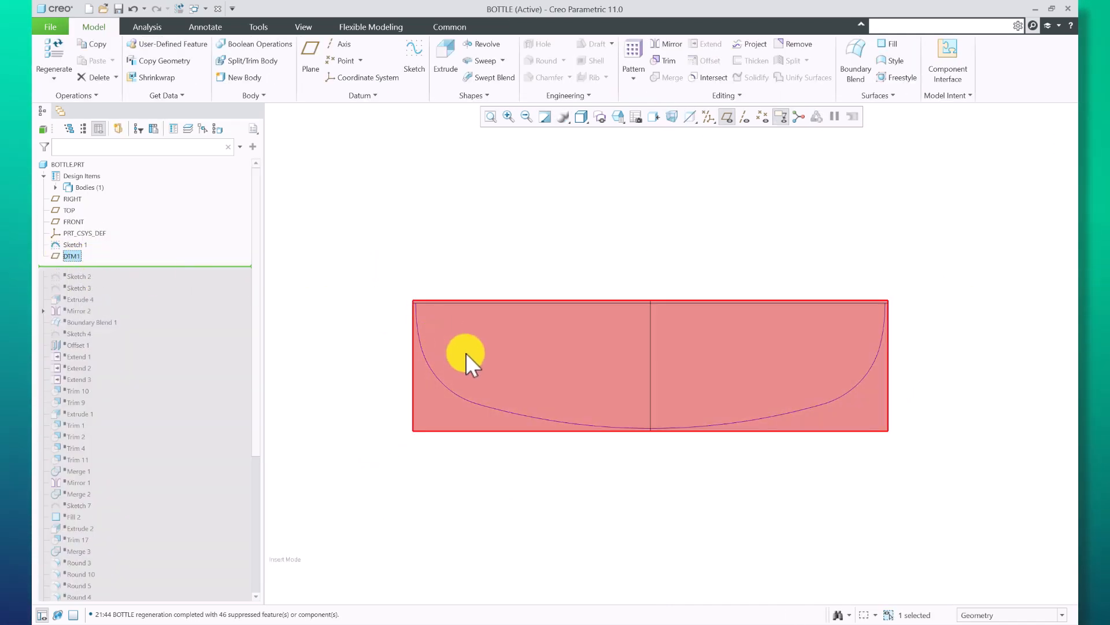
scroll(466, 356, up, 3)
middle_drag(524, 459, 523, 394)
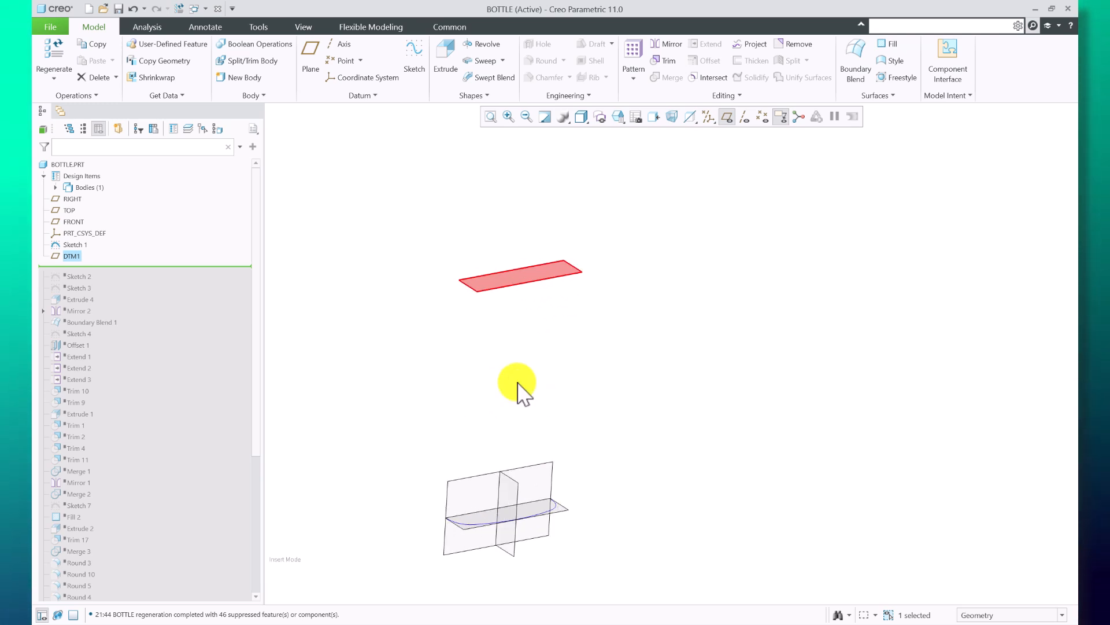
Open the definition of datum plane DTM1 to review its placement.
right_click(74, 256)
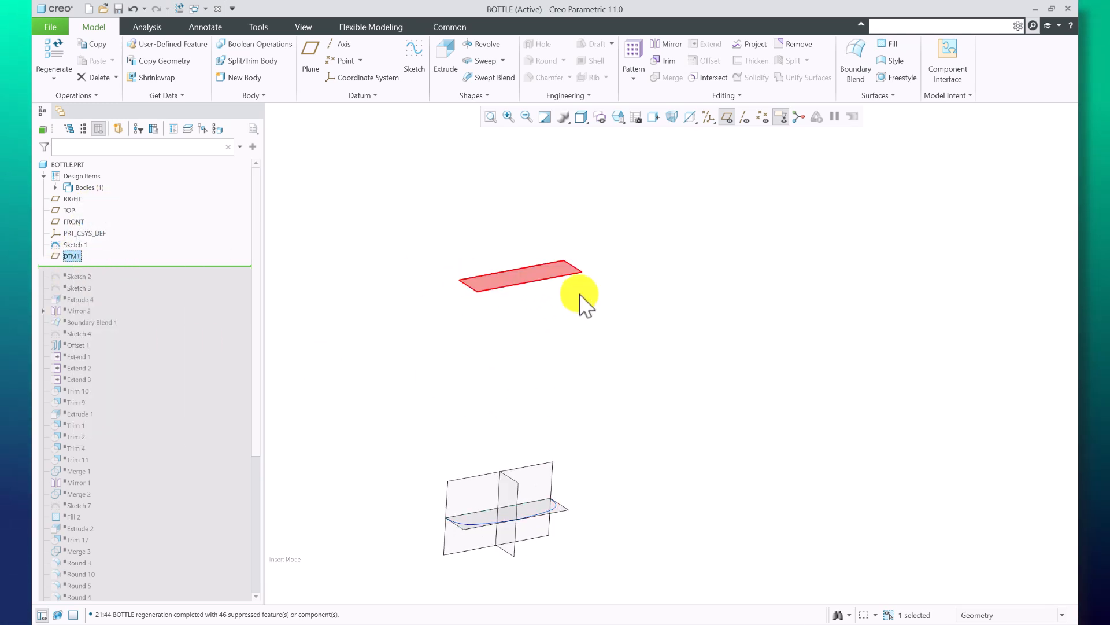
right_click(70, 255)
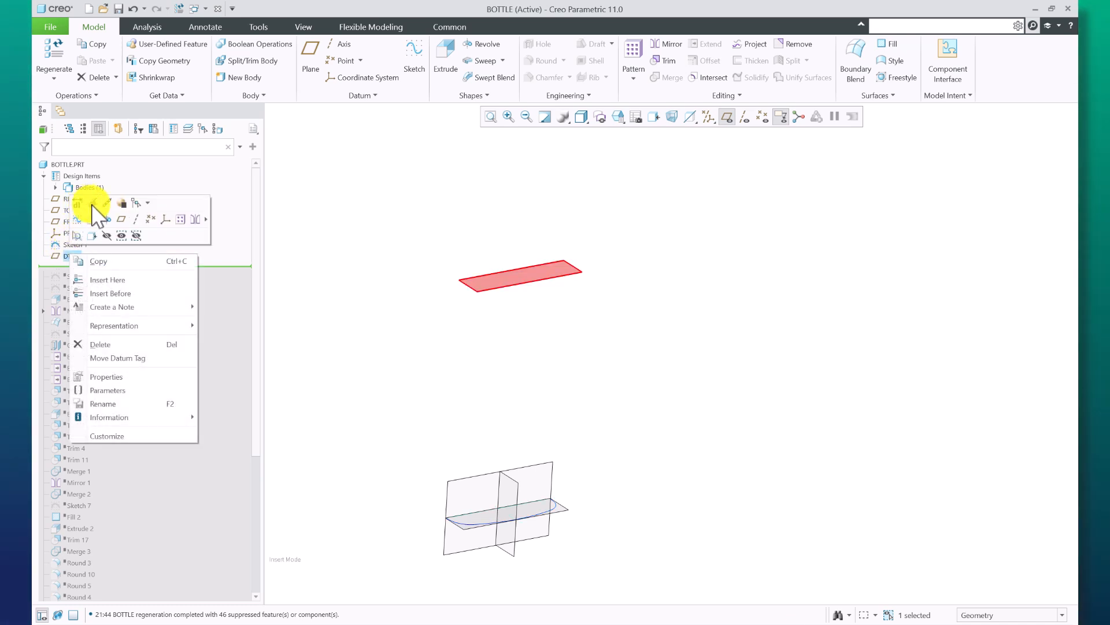
click(91, 204)
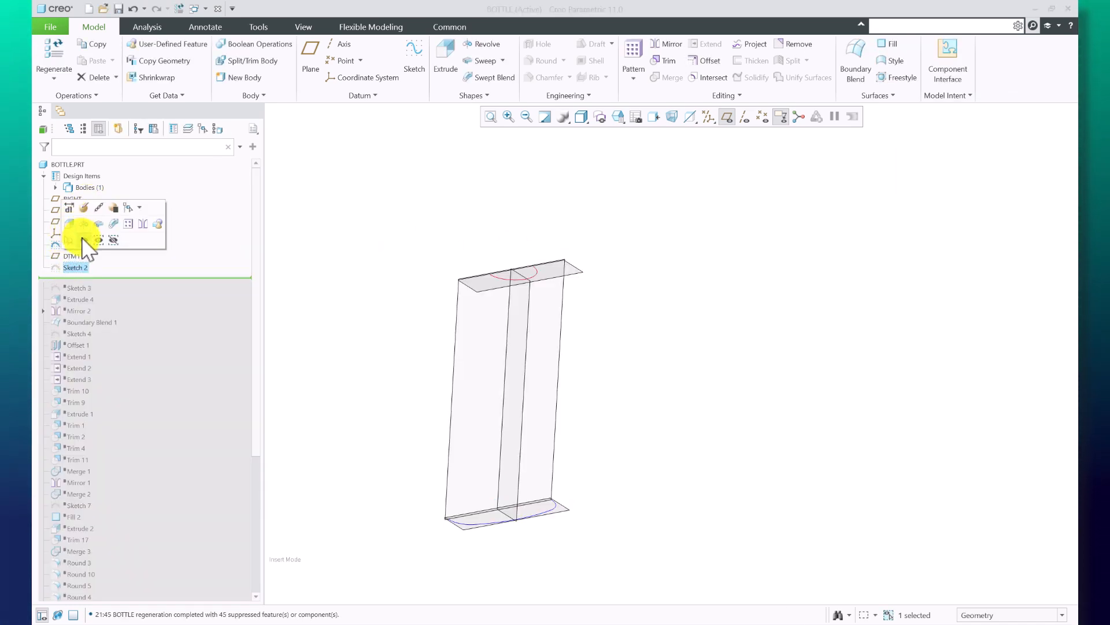
Show the hidden Sketch 2 and inspect its arc on the upper datum plane.
click(84, 240)
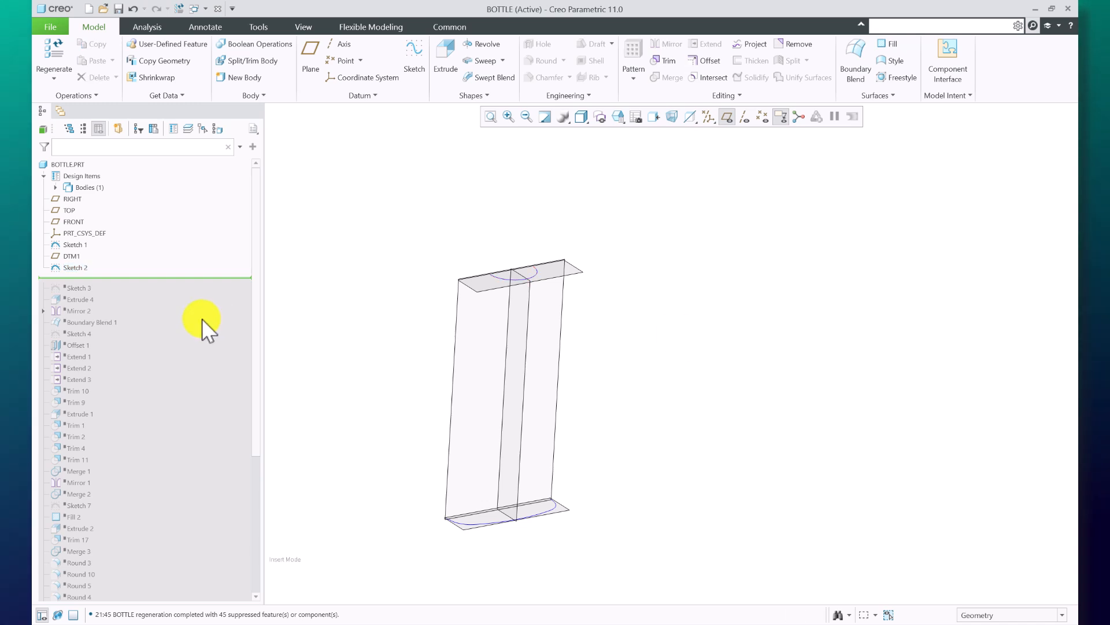
click(75, 266)
scroll(632, 280, up, 3)
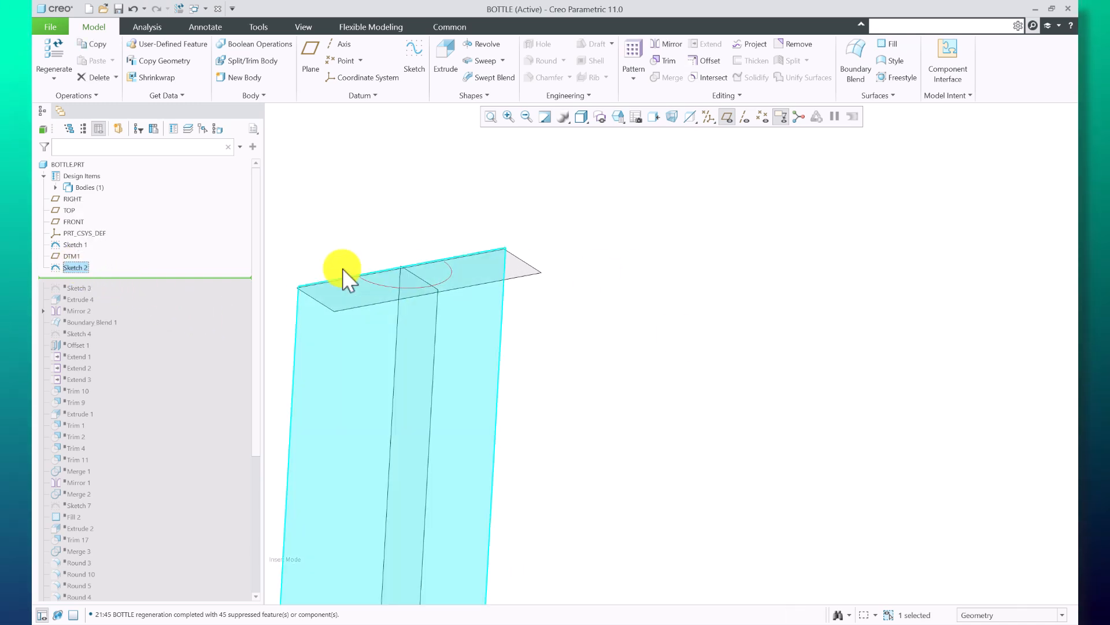
scroll(702, 434, down, 3)
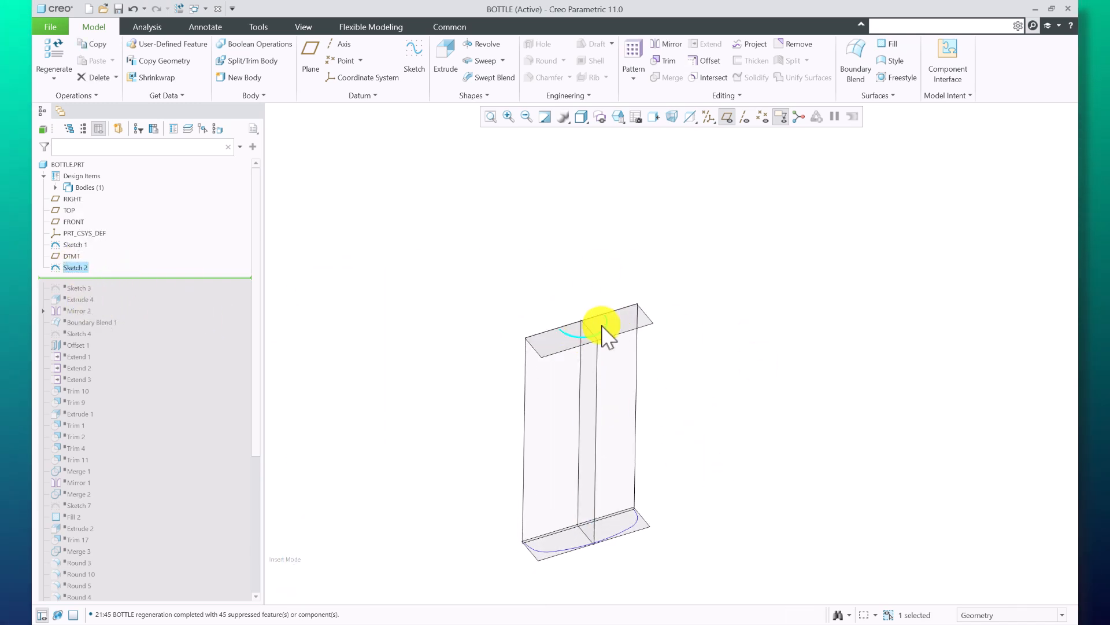
scroll(603, 332, up, 3)
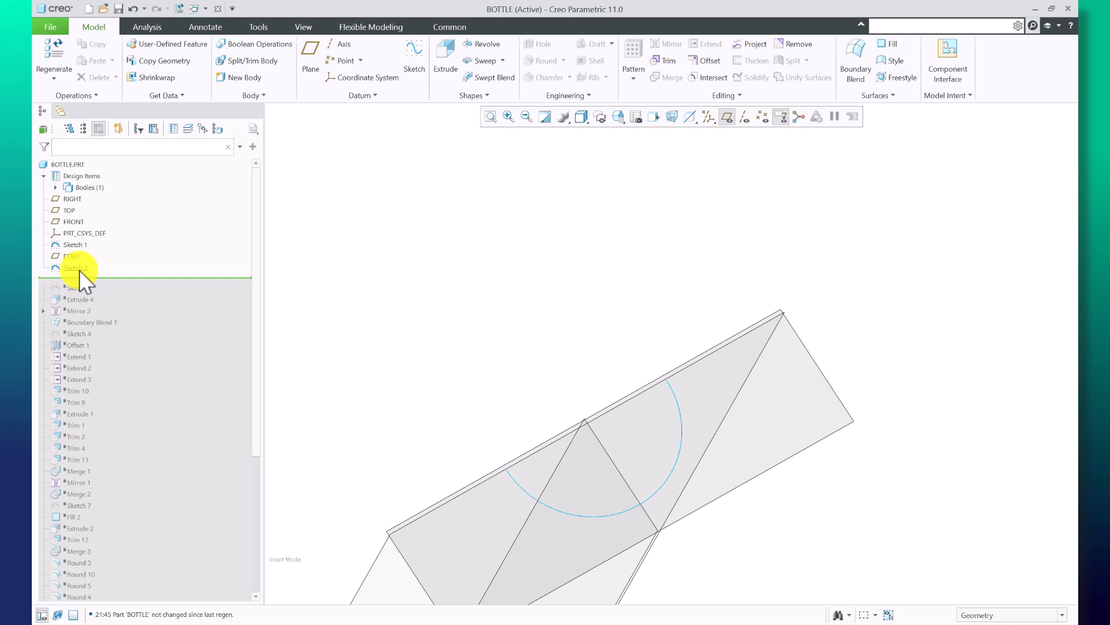
Redefine Sketch 2, reposition the arc's radius dimension, set the radius to 24, and accept the sketch.
click(78, 269)
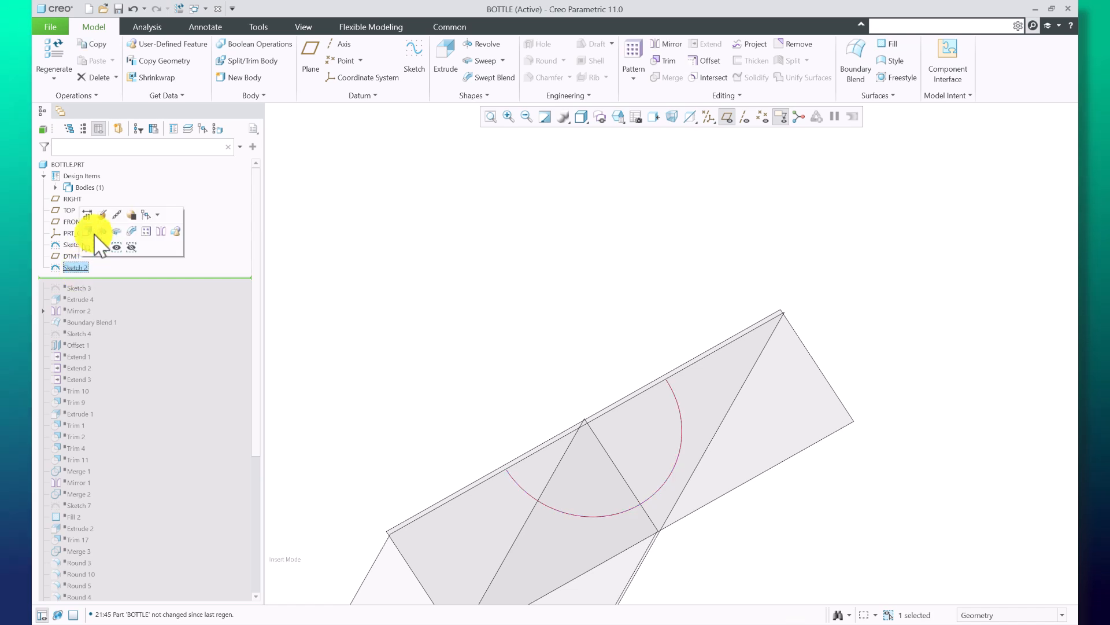
click(97, 218)
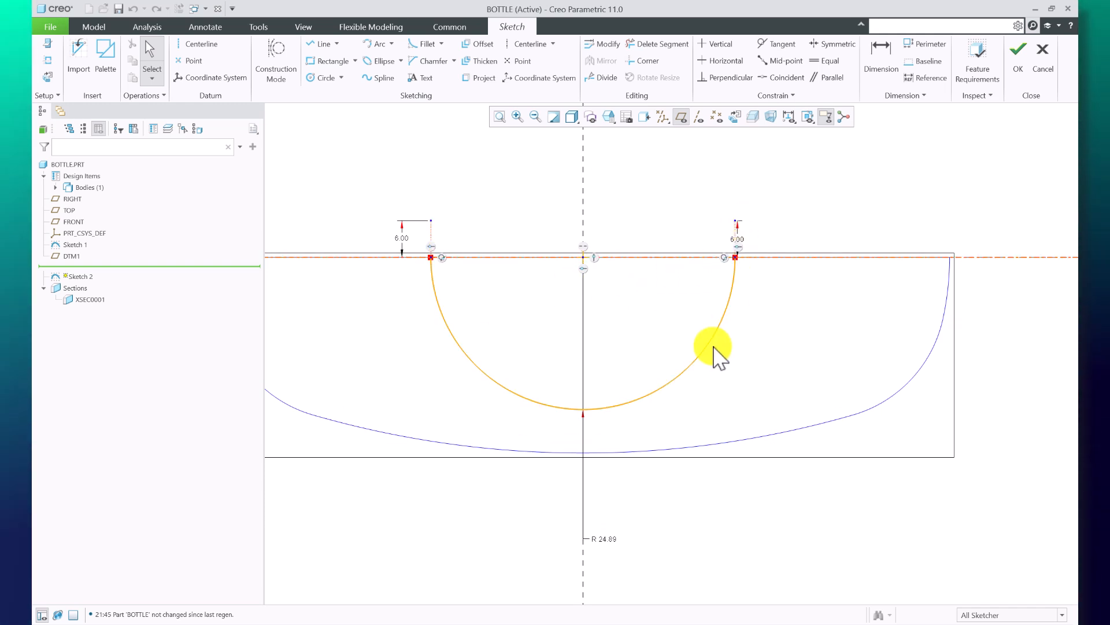
drag(617, 541, 726, 379)
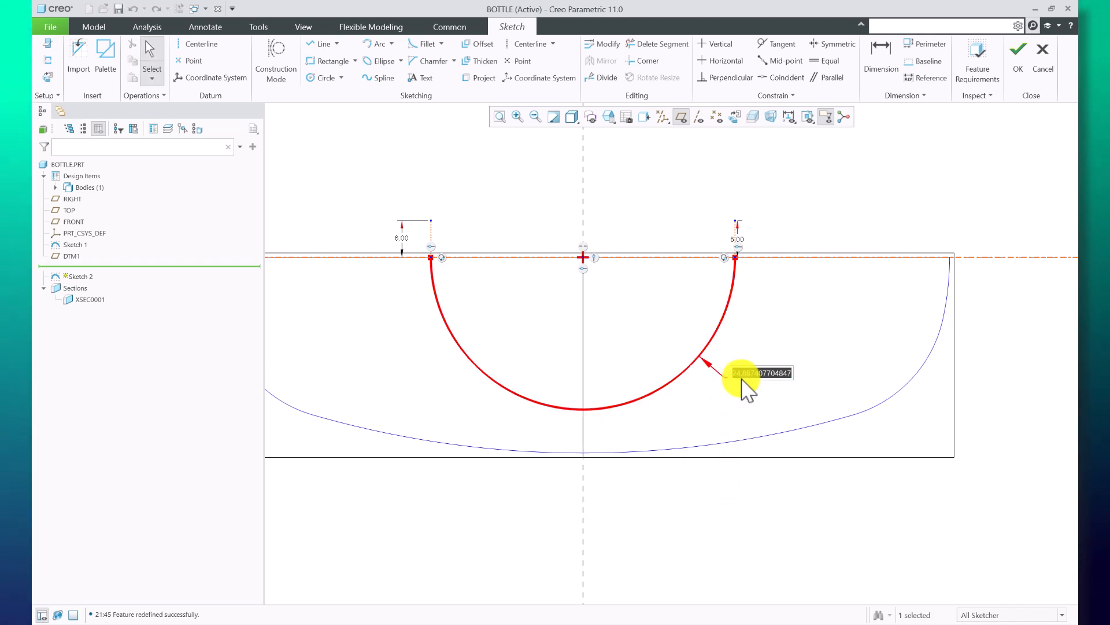
text(4)
key(Return)
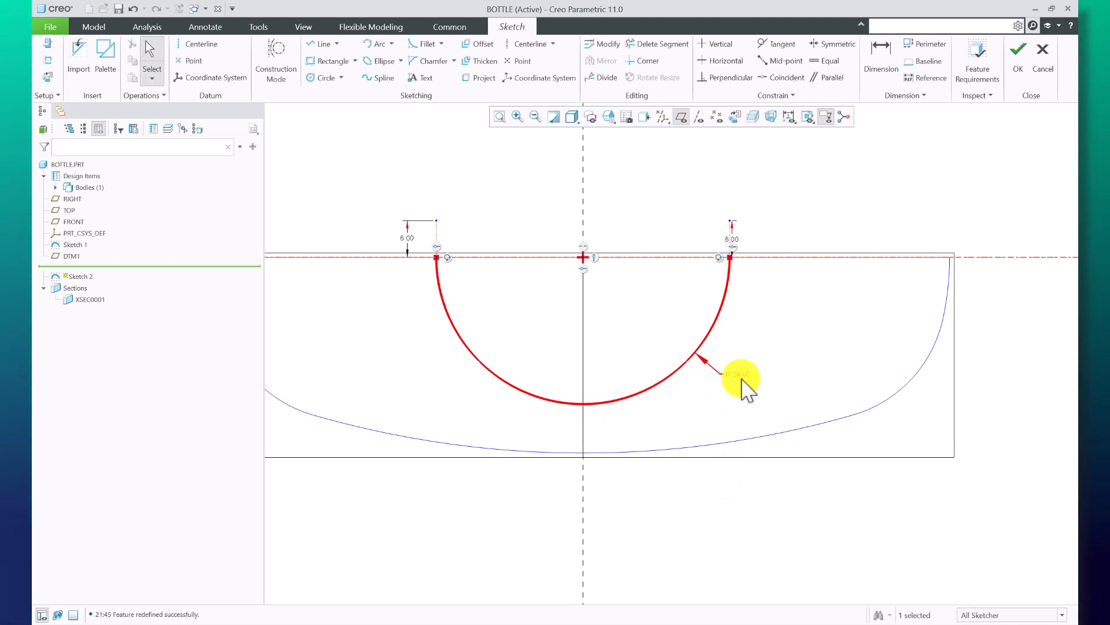
click(1019, 51)
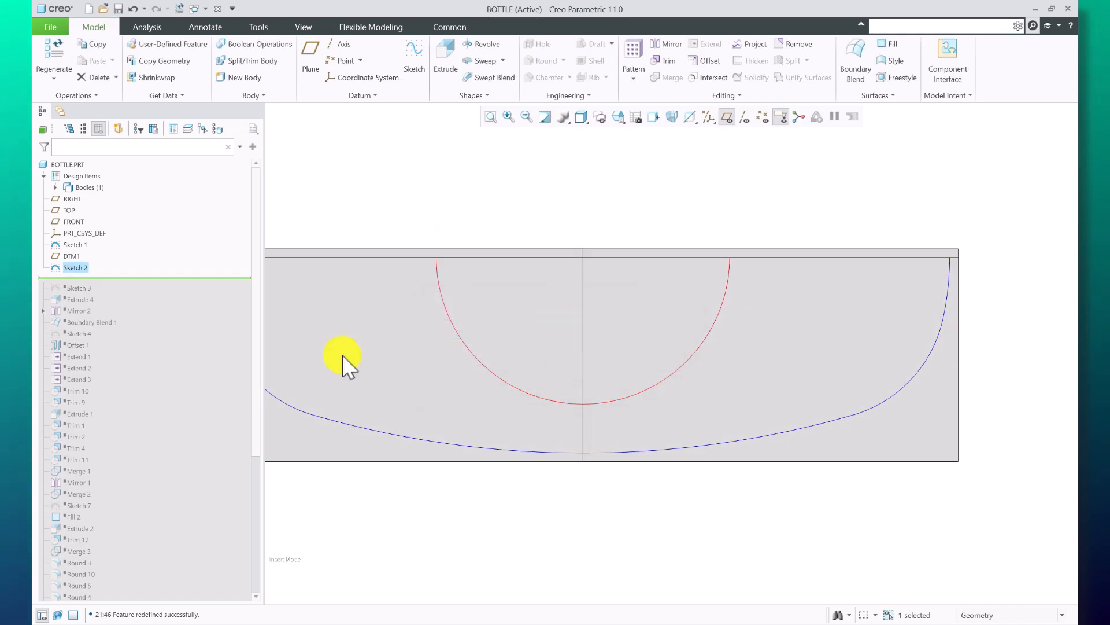
Roll the model forward to include Sketch 3 and show the side profile curve.
drag(103, 278, 90, 289)
right_click(88, 289)
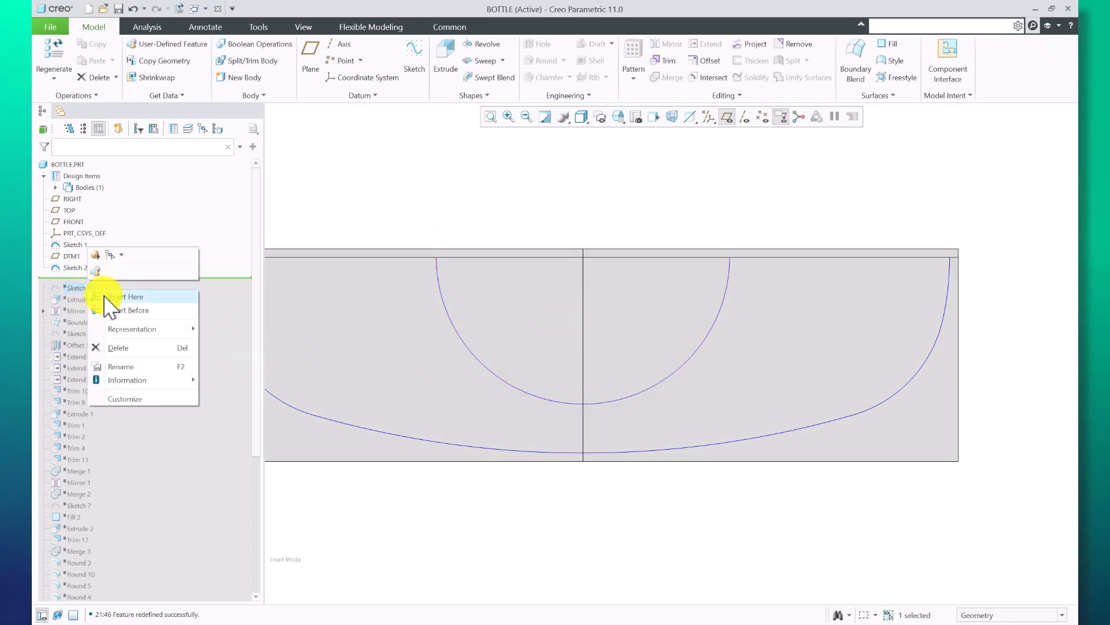
click(106, 294)
click(76, 277)
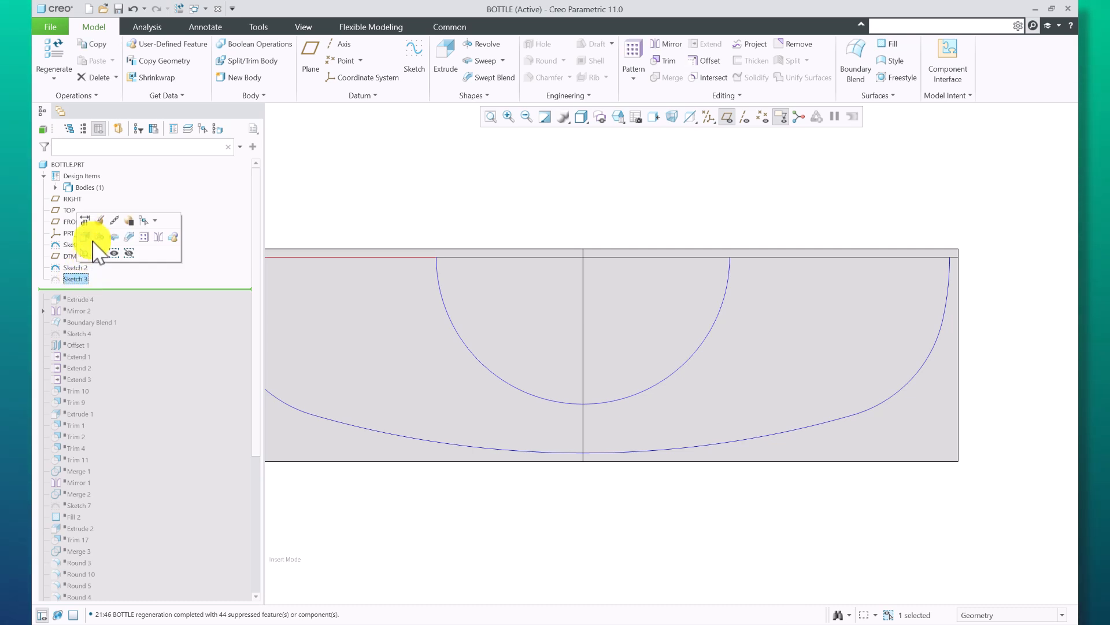
scroll(395, 304, up, 5)
mouse_move(391, 349)
middle_down()
mouse_move(402, 297)
mouse_move(441, 287)
mouse_move(439, 265)
mouse_move(401, 257)
middle_up()
click(403, 258)
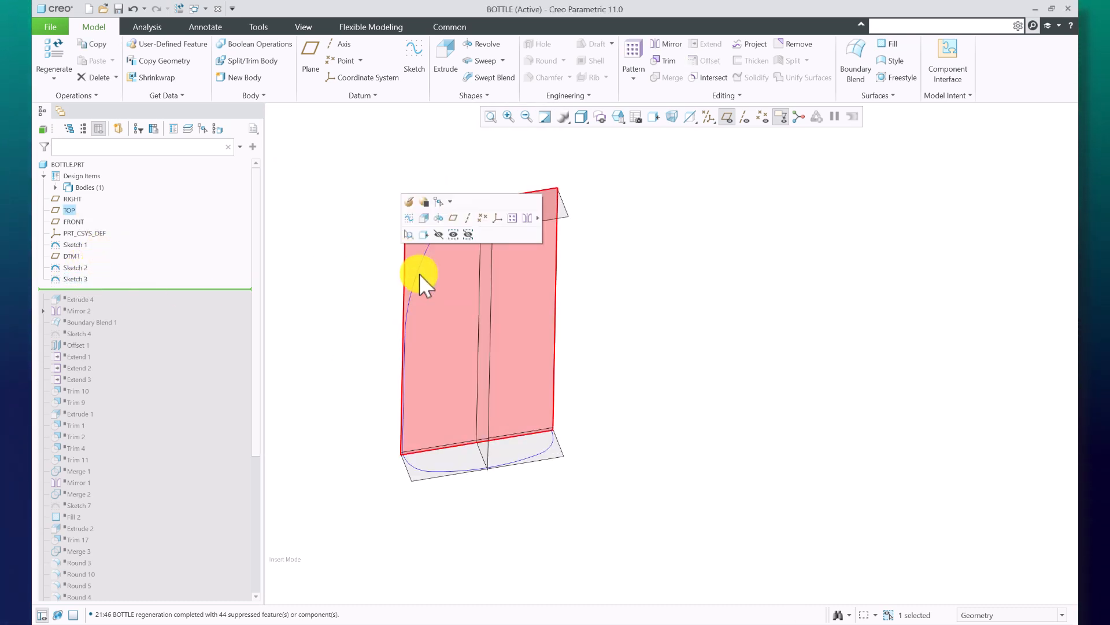
click(649, 376)
Open Sketch 3 for redefinition to review the side profile's line and arc, and close the sketch.
right_click(81, 276)
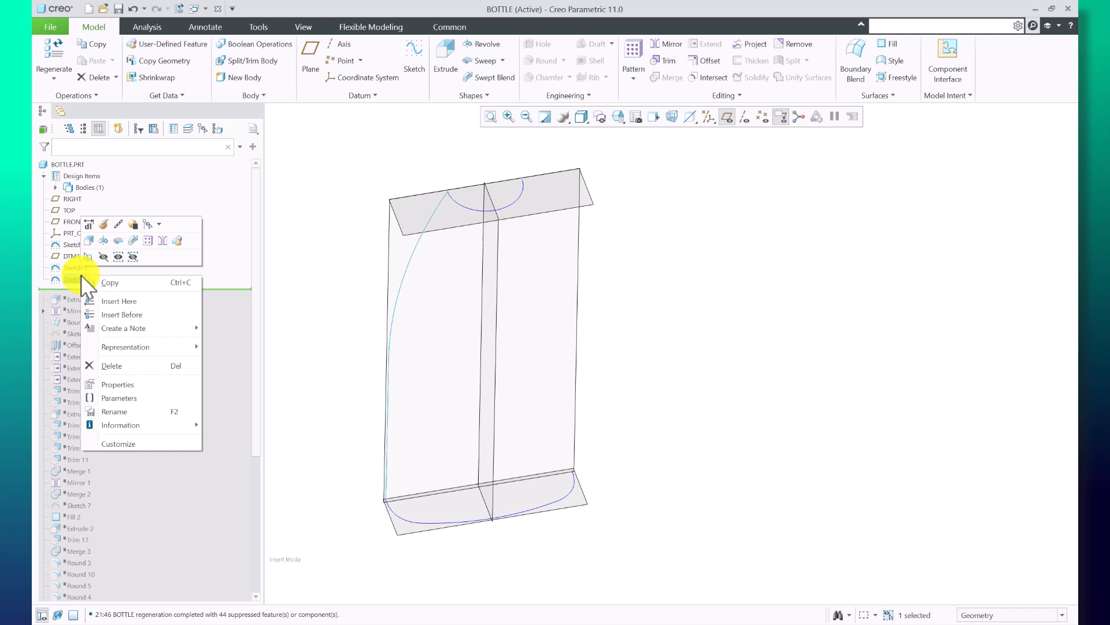
click(104, 223)
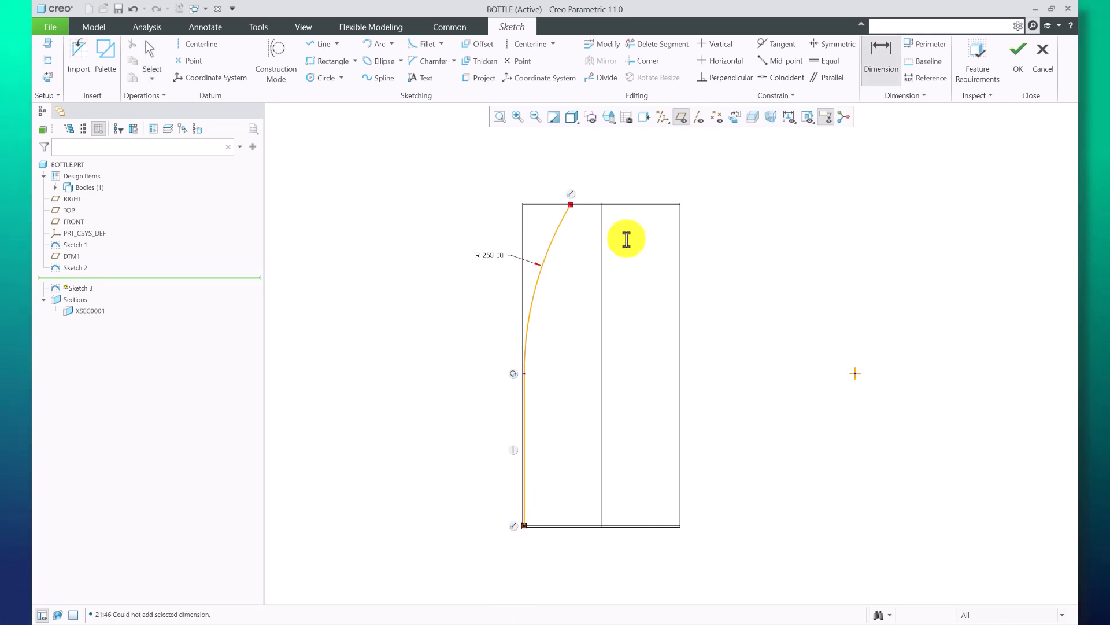
click(1020, 55)
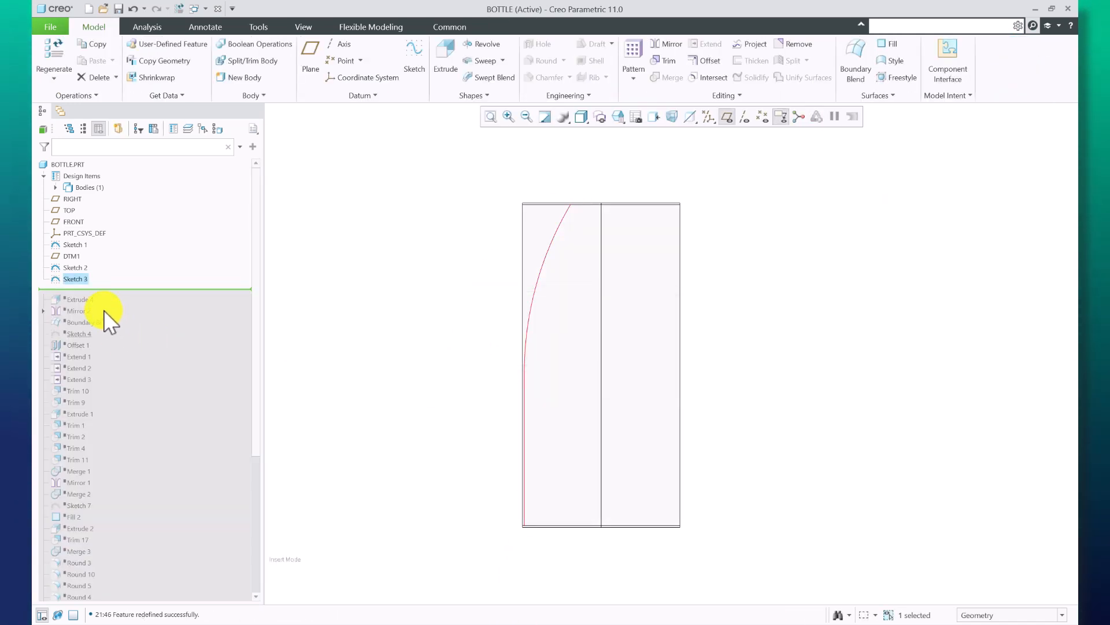
Roll the model forward to include Extrude 4 and expand it to list its source sketch.
right_click(92, 301)
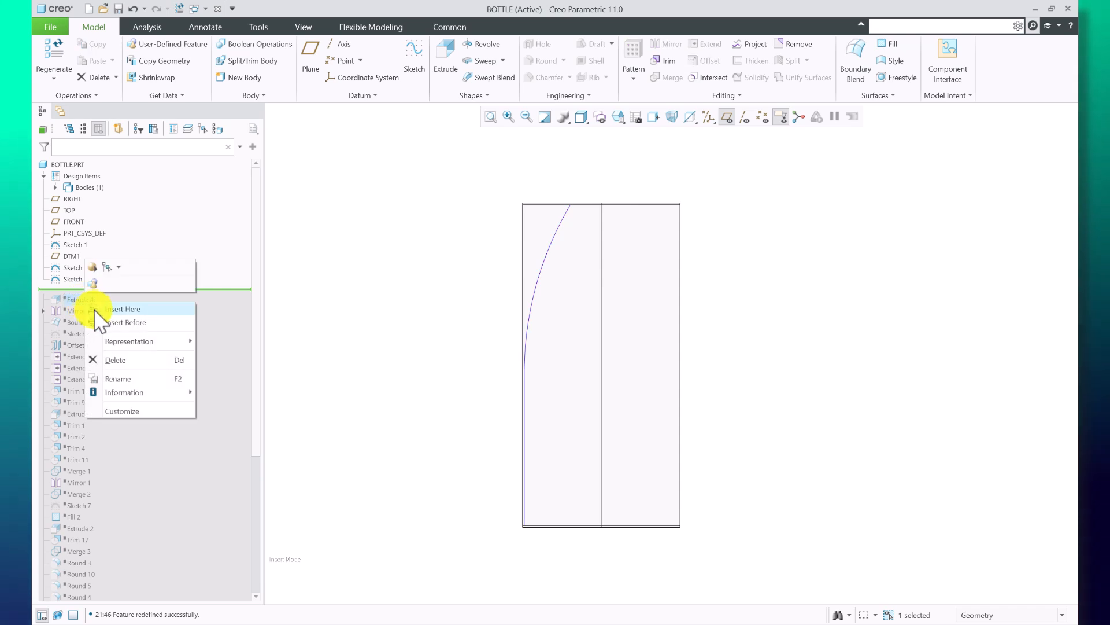
click(94, 309)
mouse_move(612, 335)
middle_down()
mouse_move(568, 352)
mouse_move(584, 384)
middle_up()
click(87, 302)
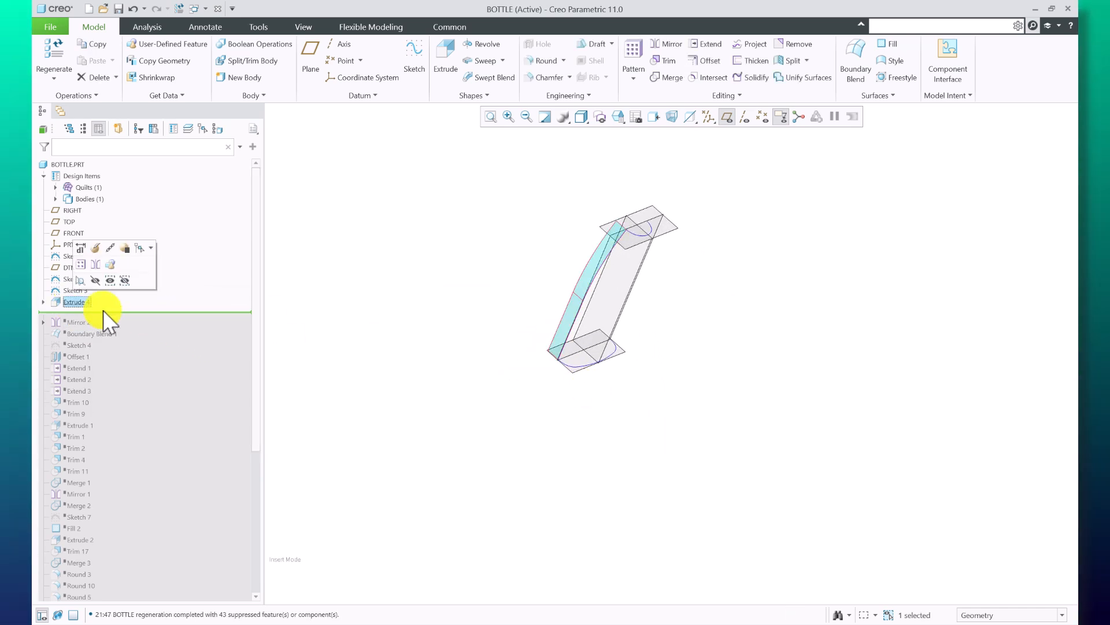
scroll(621, 260, down, 5)
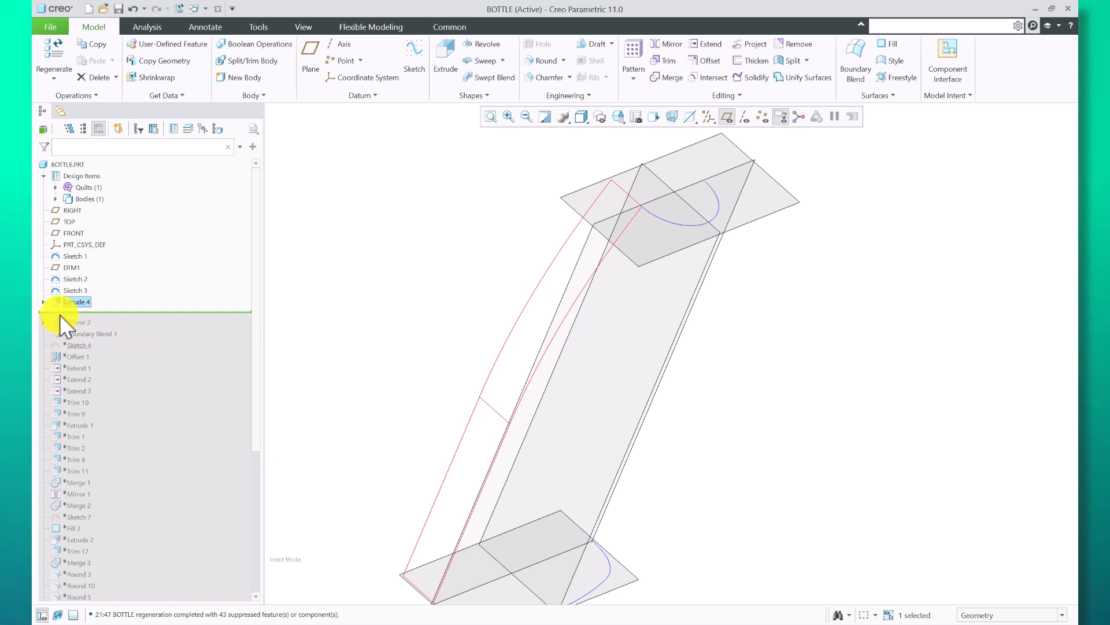
click(45, 302)
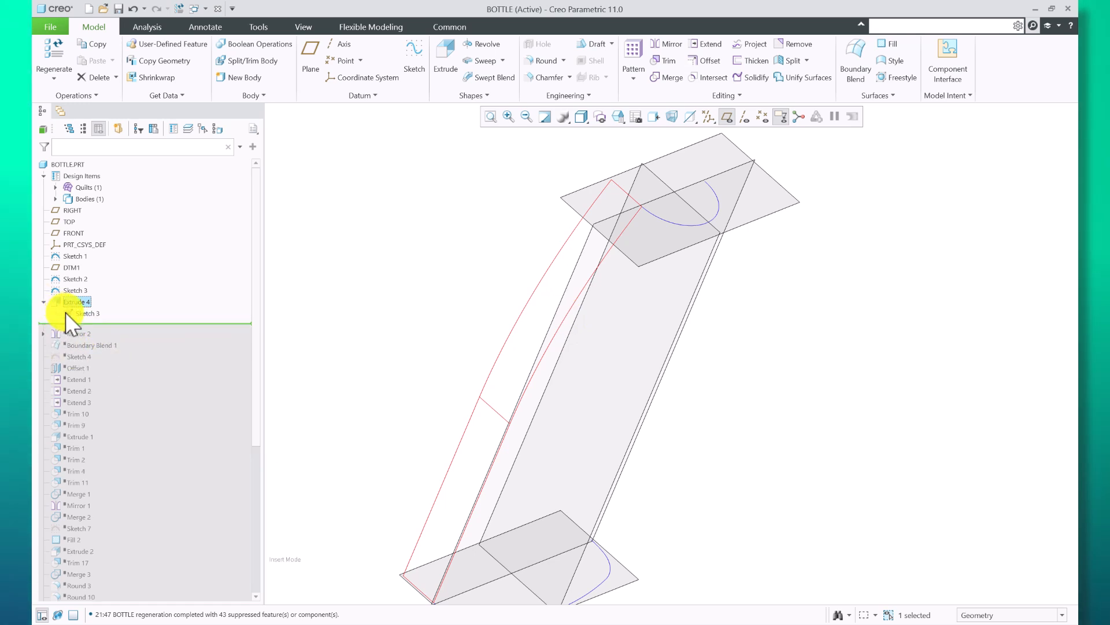
Expand the quilts in the design items and show the hidden Quilt 10.
click(56, 187)
click(87, 199)
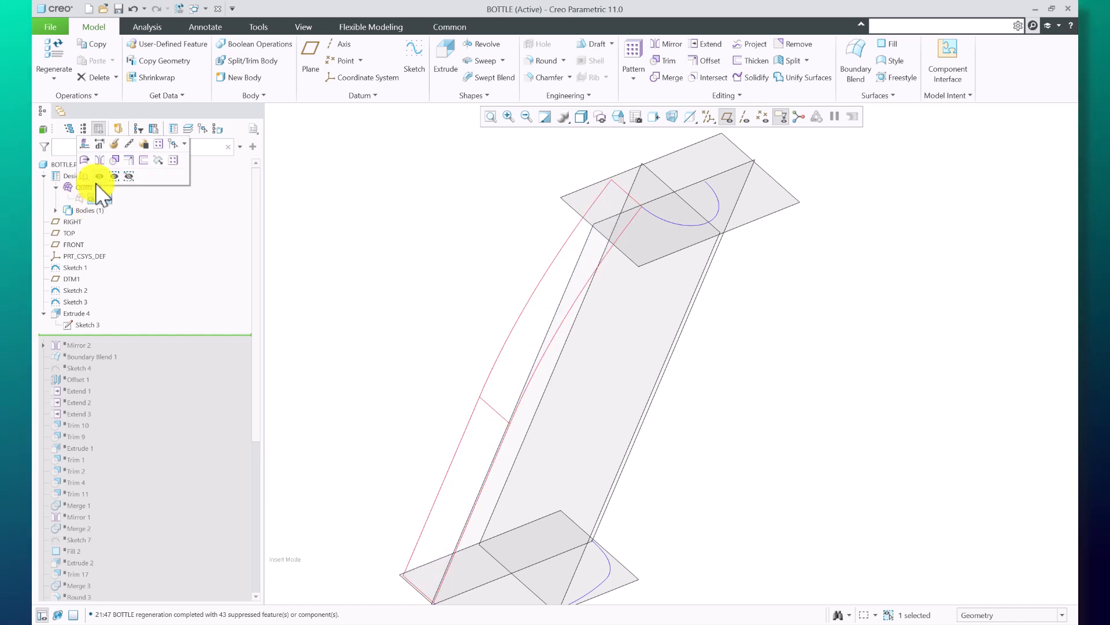
click(97, 178)
click(419, 255)
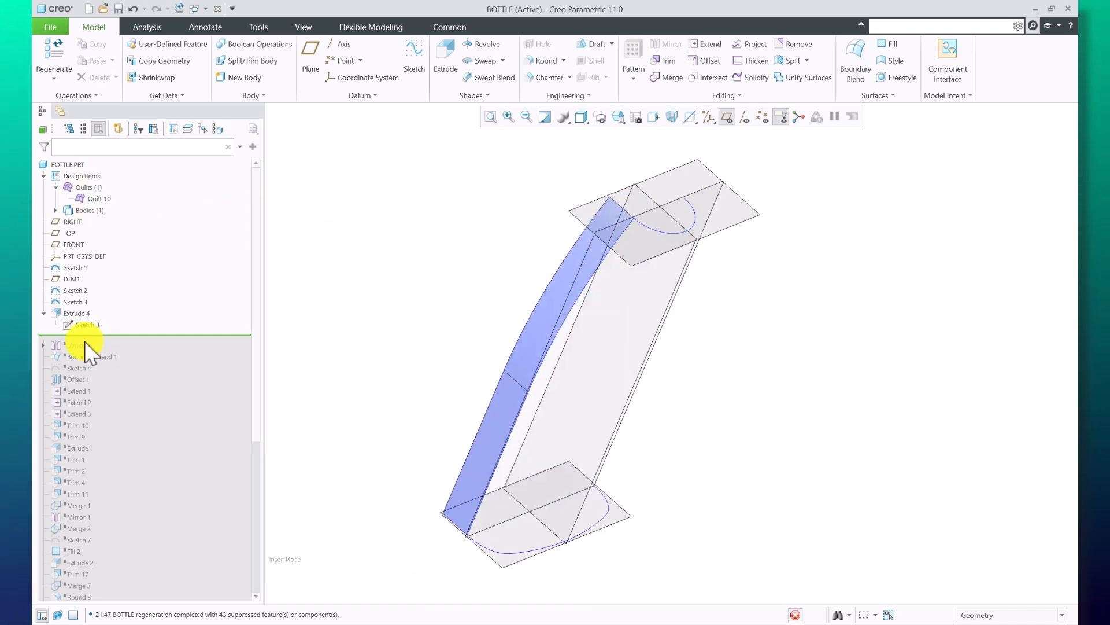
Roll the model forward to include Mirror 2 and inspect the mirrored side surface.
click(102, 349)
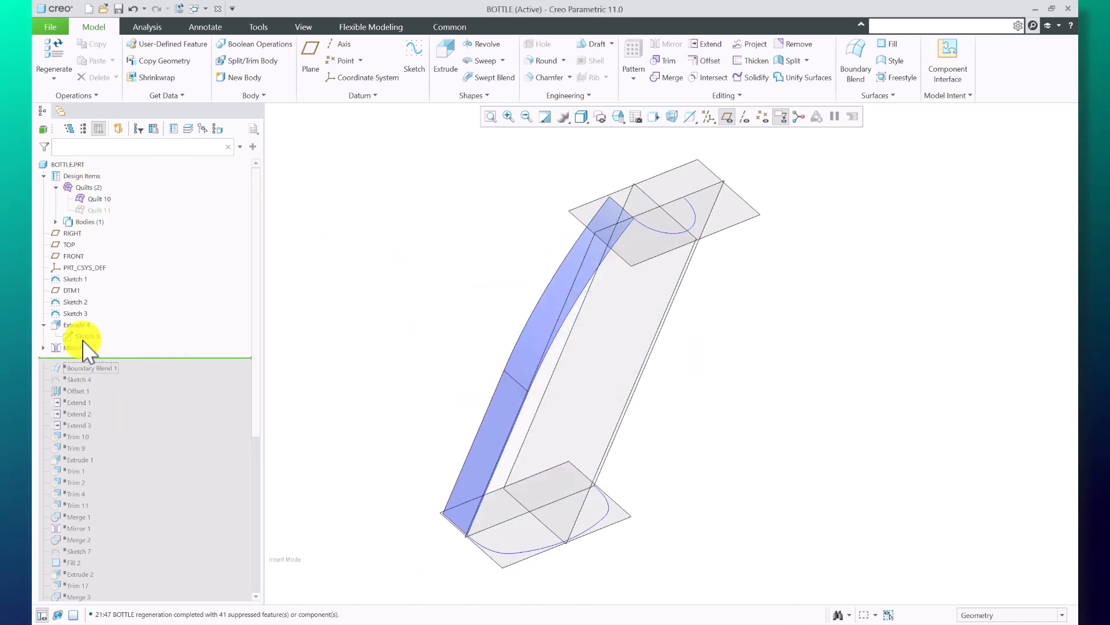
click(81, 346)
middle_drag(558, 342, 524, 330)
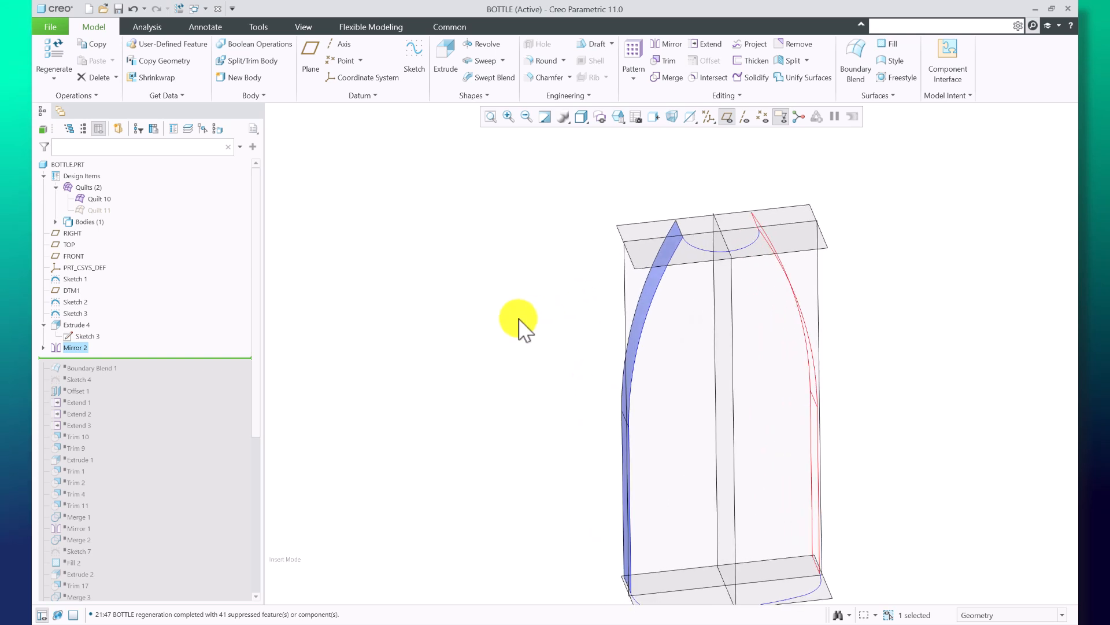
mouse_move(808, 340)
middle_down()
mouse_move(797, 374)
mouse_move(794, 356)
middle_up()
Show the hidden Quilt 11 so the mirrored surface displays opposite the original one.
click(97, 210)
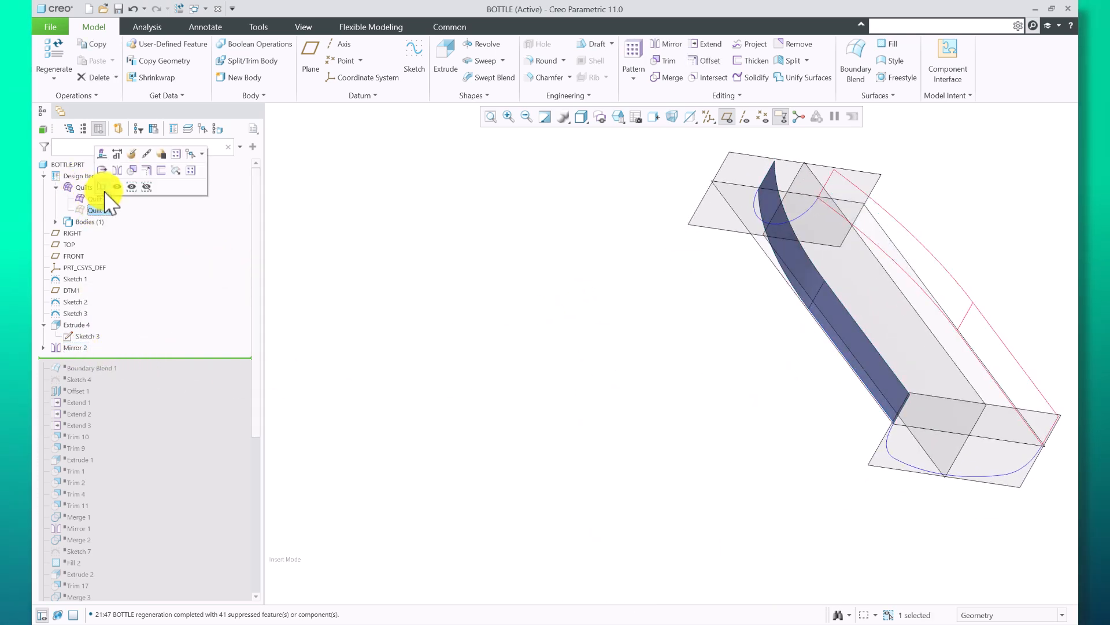
click(117, 188)
click(455, 302)
scroll(458, 342, up, 2)
scroll(707, 354, down, 2)
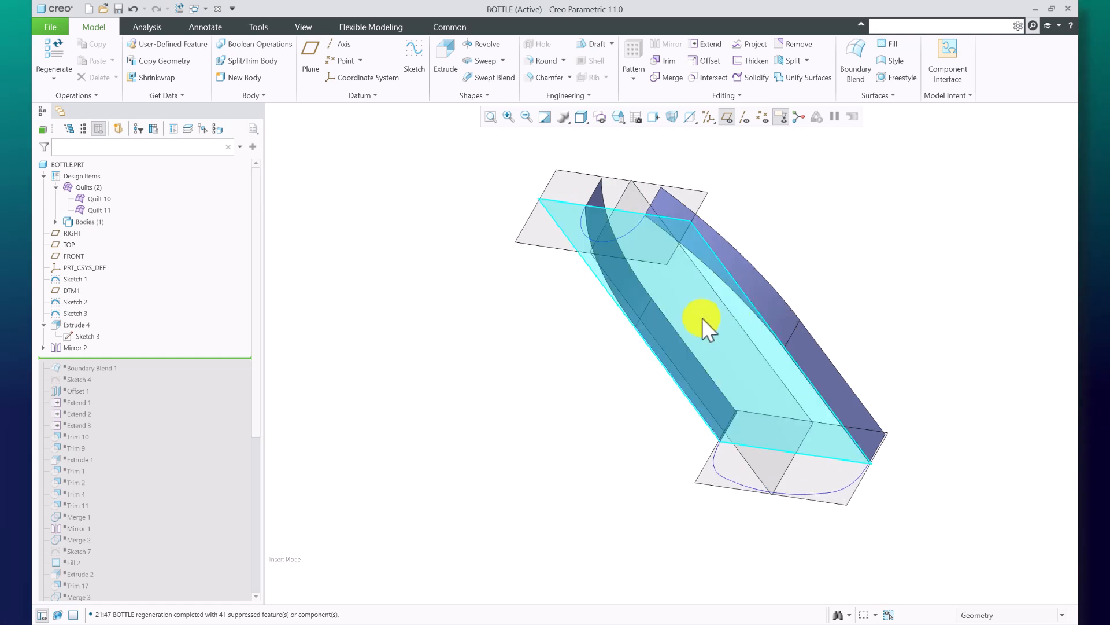
middle_drag(702, 317, 637, 384)
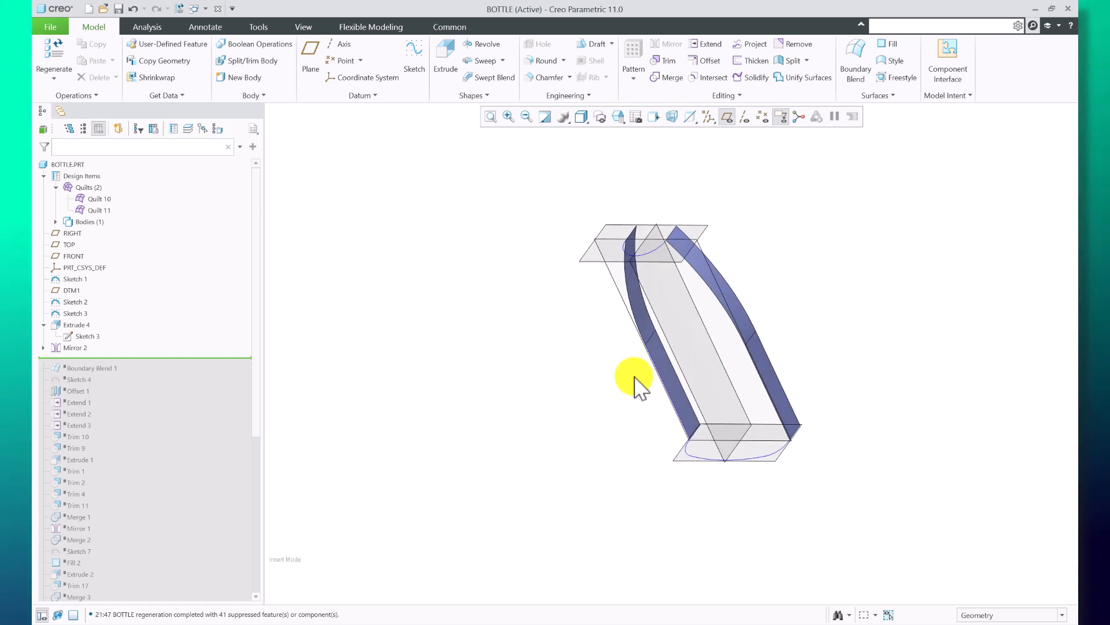
Roll the model forward to include Boundary Blend 1 and inspect the blended bottle surface.
right_click(103, 374)
click(111, 379)
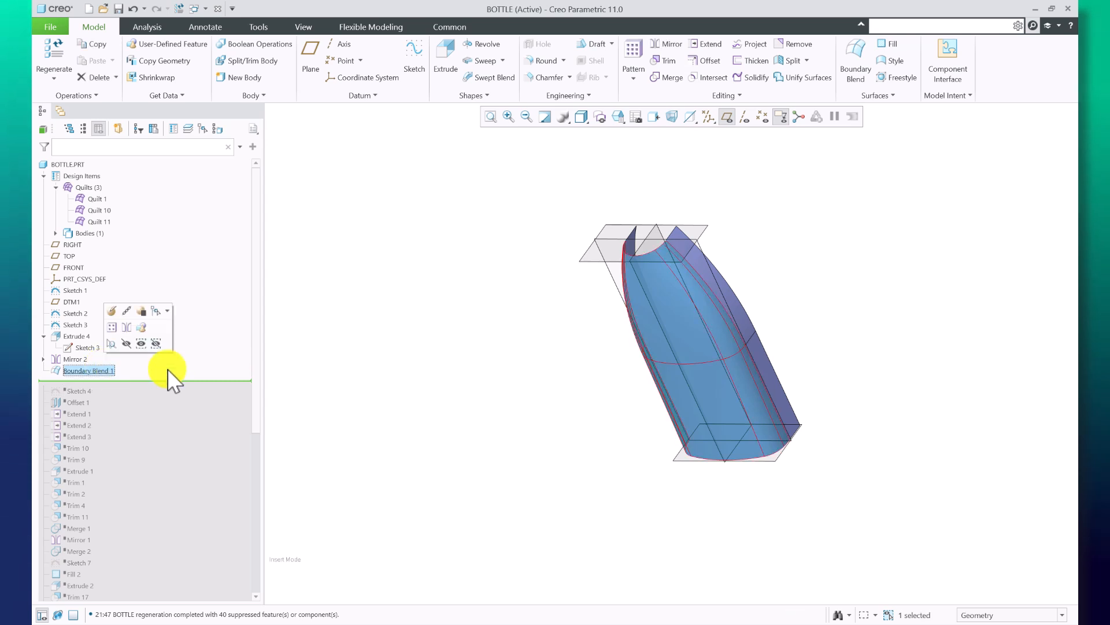
middle_drag(706, 293, 684, 307)
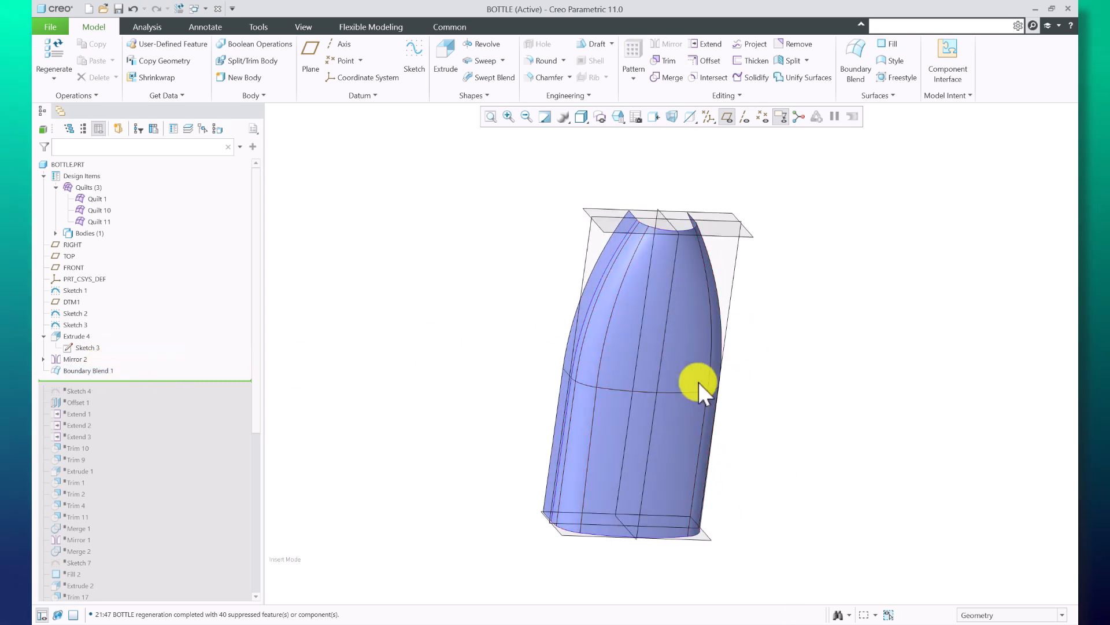
scroll(699, 381, down, 2)
scroll(582, 315, up, 2)
Open Boundary Blend 1 for redefinition and review the curve chains of its first and second directions.
right_click(102, 376)
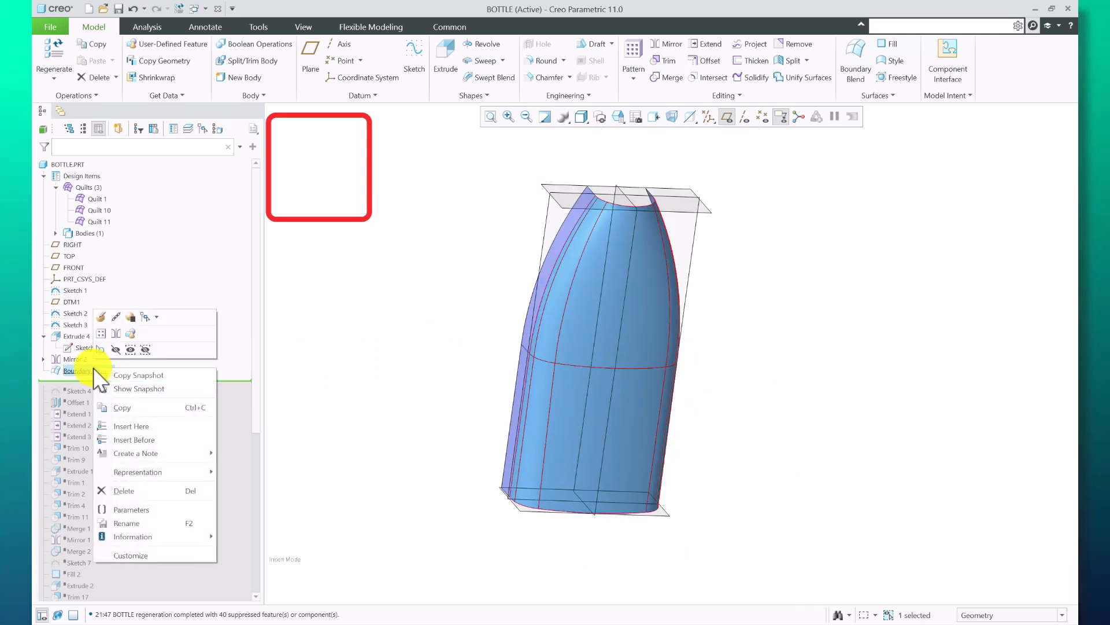
click(105, 315)
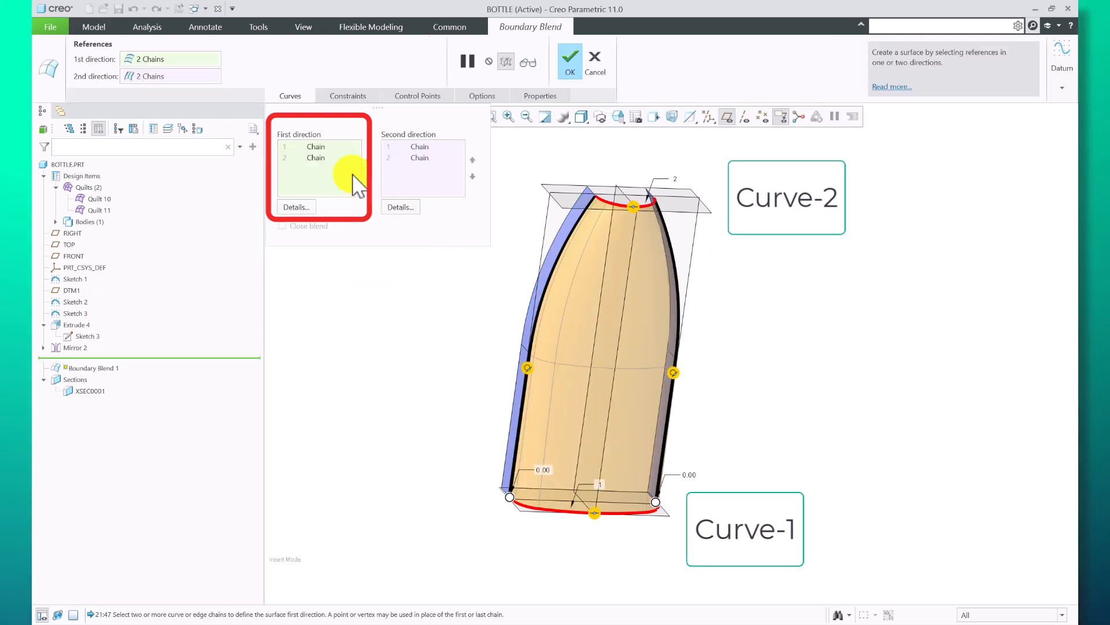
click(314, 147)
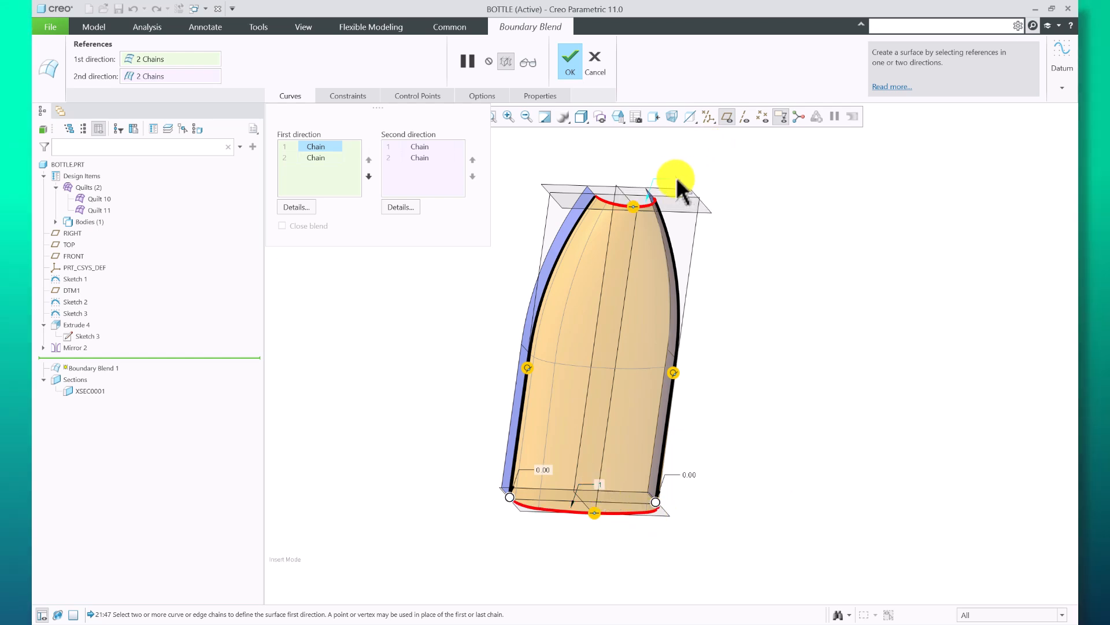
click(324, 157)
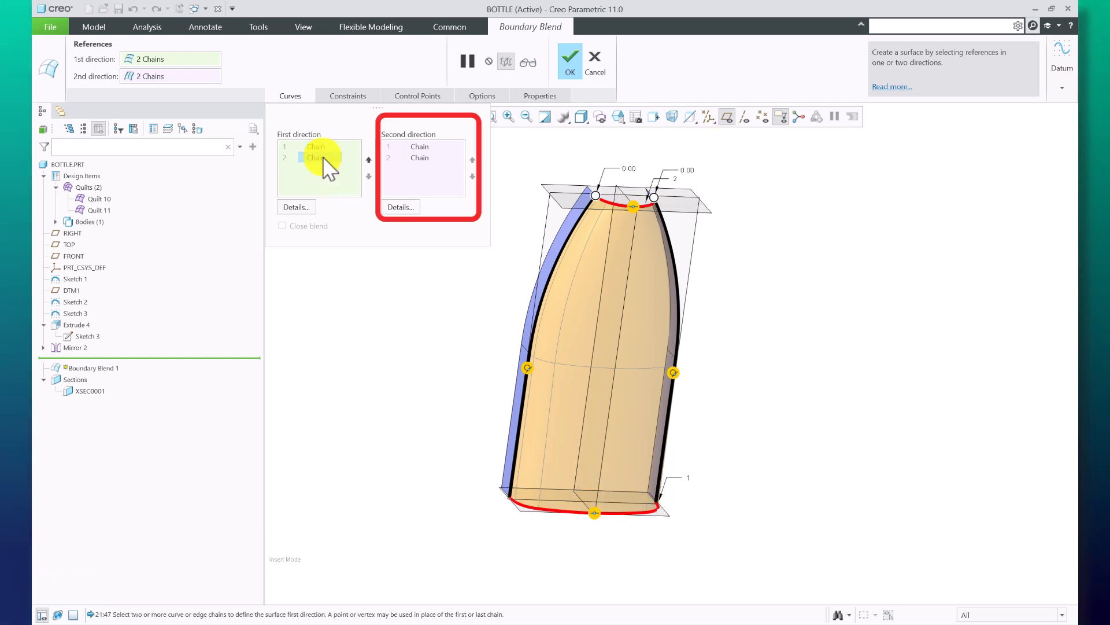
click(428, 152)
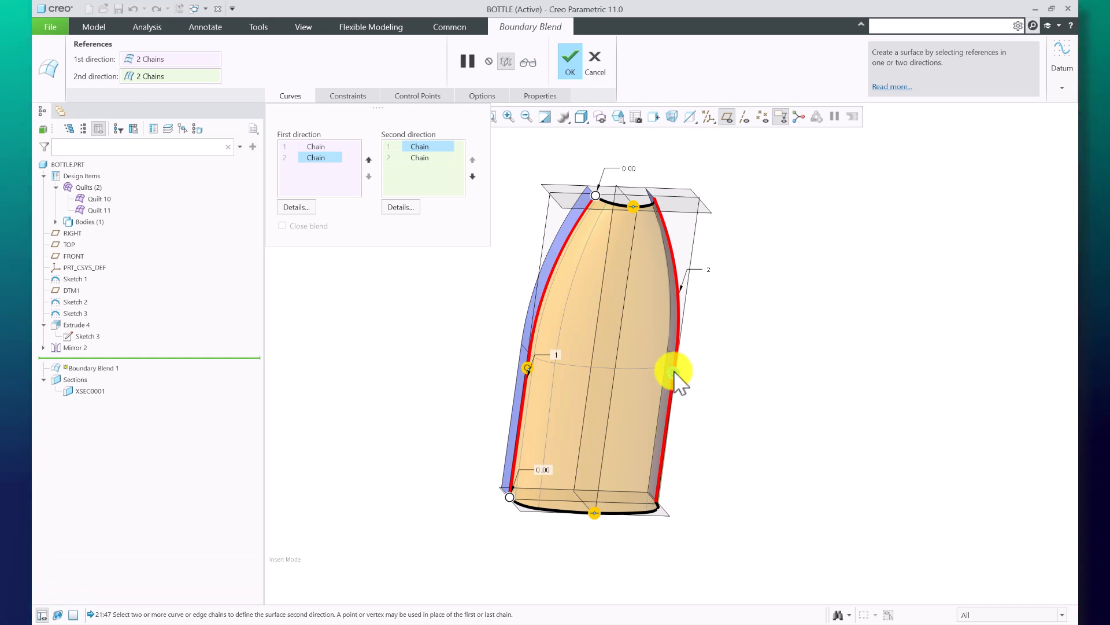
Set the boundary condition of both side chains to Tangent and accept the boundary blend.
right_click(673, 373)
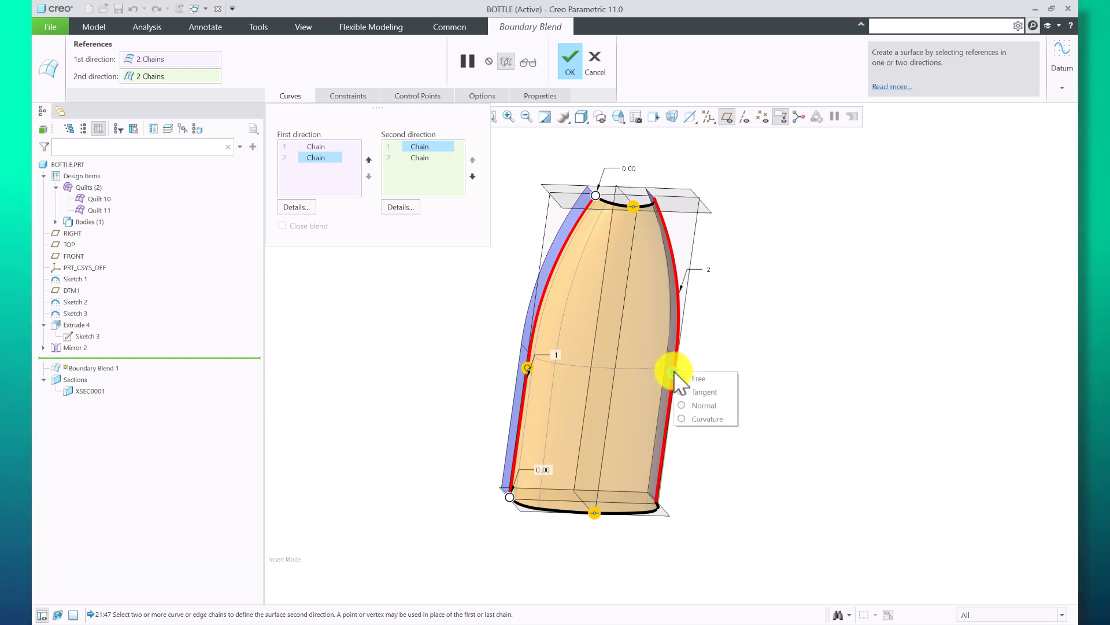
click(703, 392)
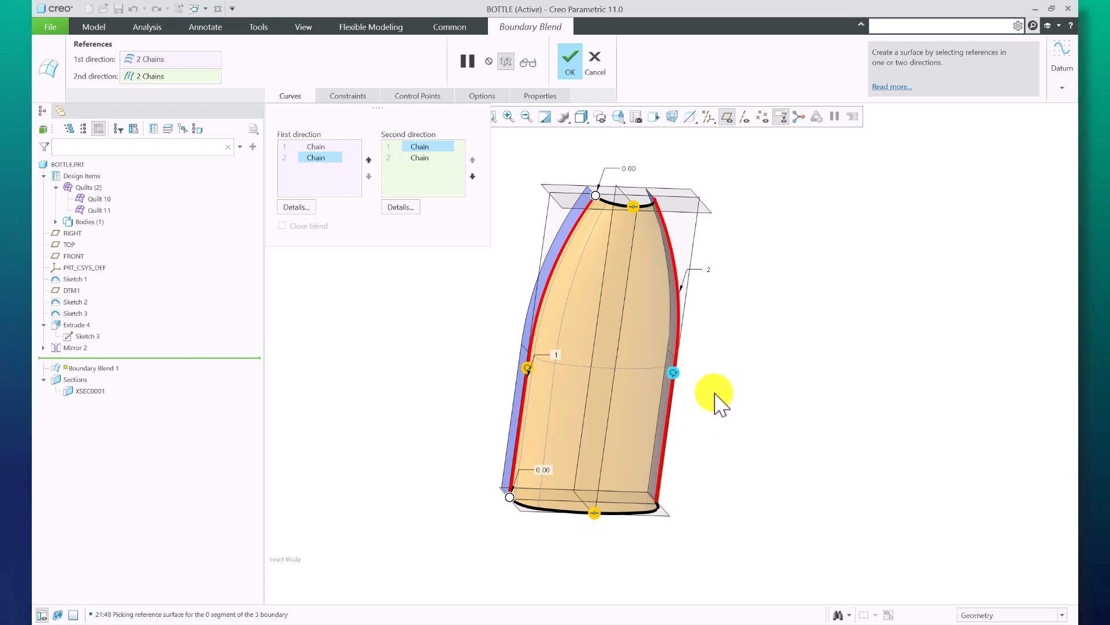
right_click(528, 369)
click(552, 383)
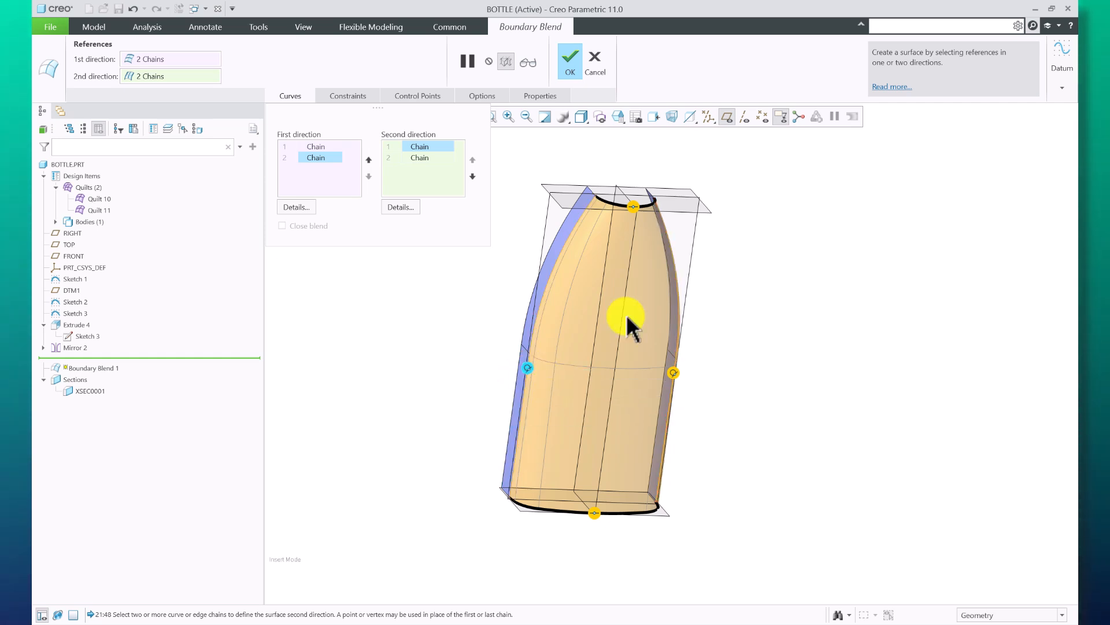
click(570, 57)
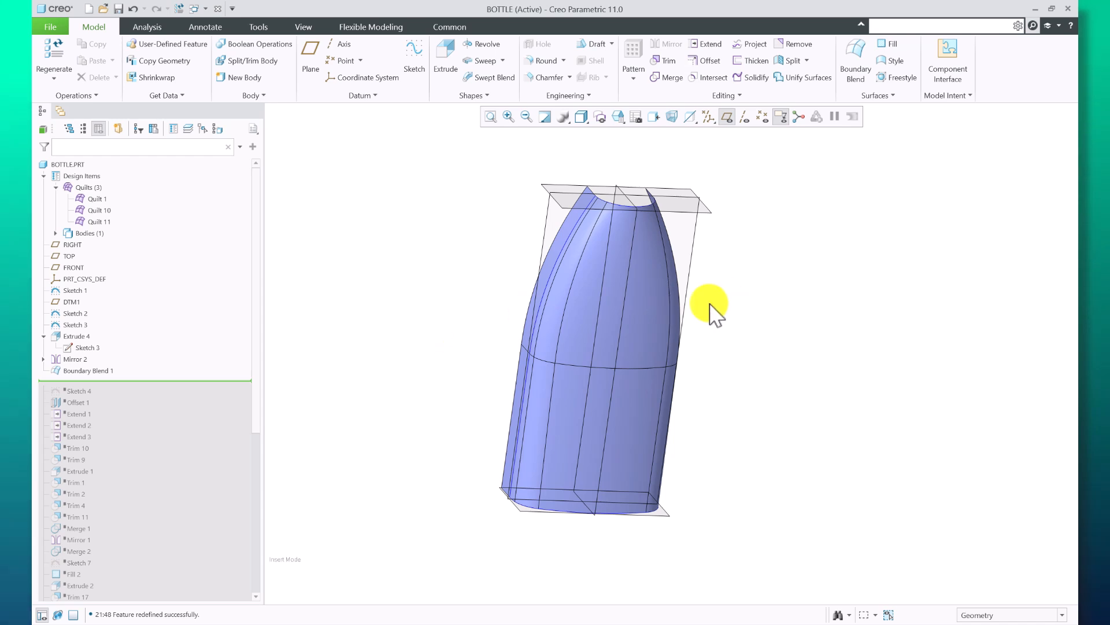
Hide the two side surfaces, Quilt 10 and Quilt 11, leaving only the boundary blend surface.
middle_drag(715, 312, 597, 231)
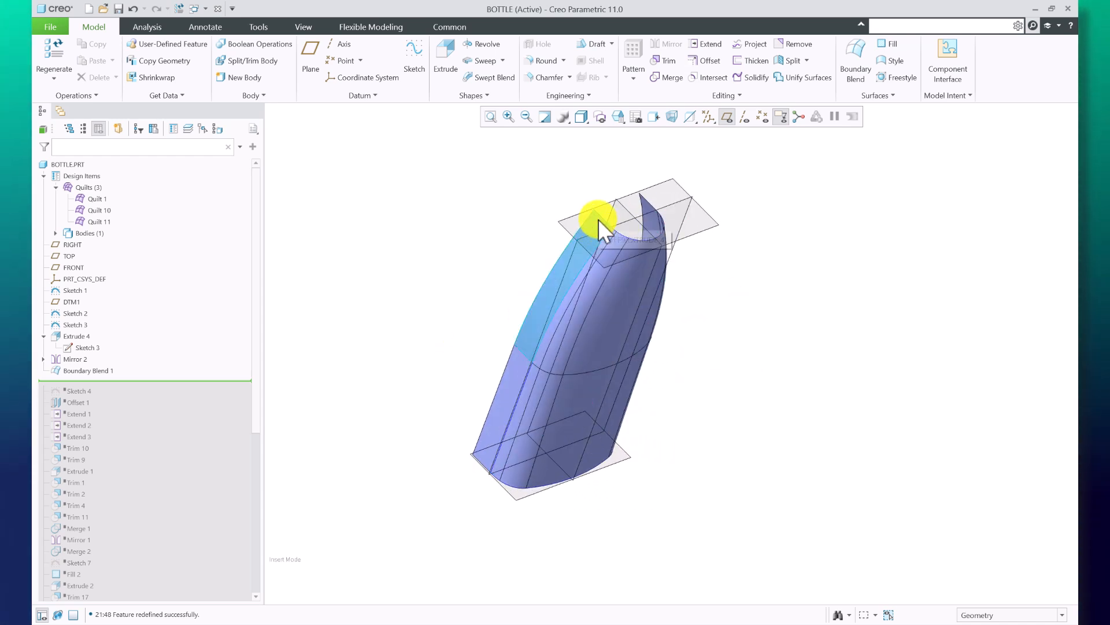
click(598, 220)
click(639, 195)
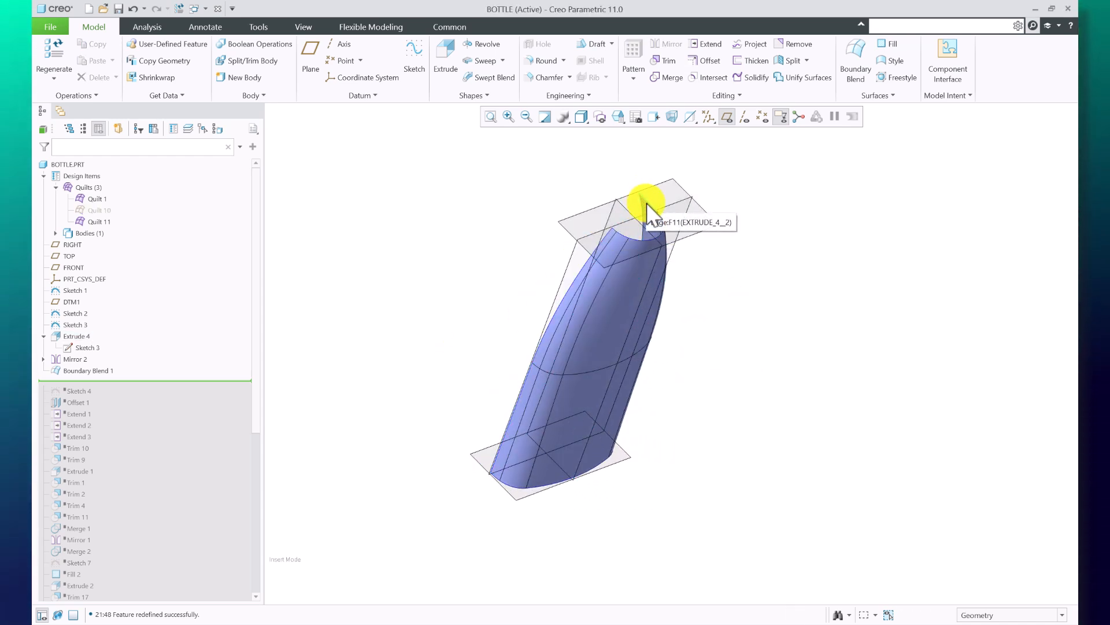
click(684, 186)
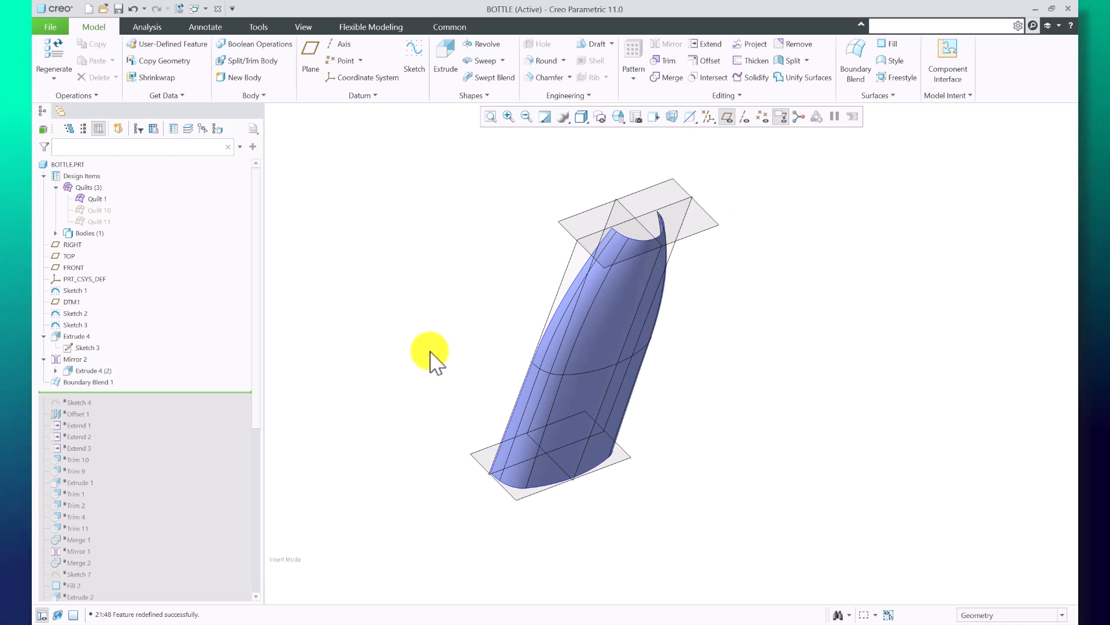
Roll the model forward to include Sketch 4, and redefine it to review its curved profile and dimensions before accepting the sketch.
right_click(96, 400)
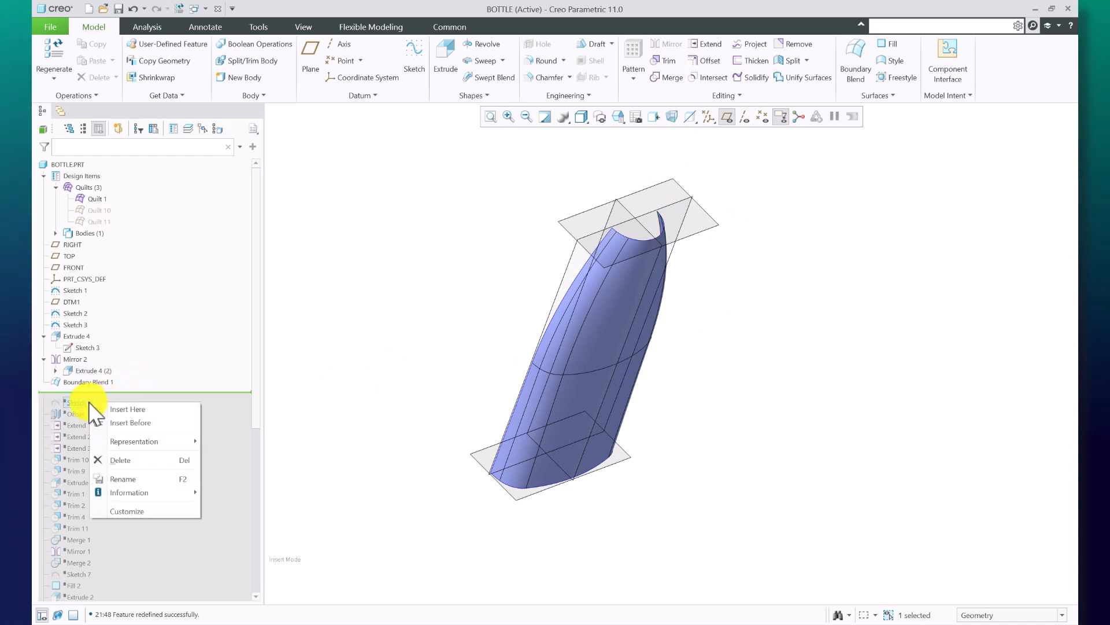
click(109, 408)
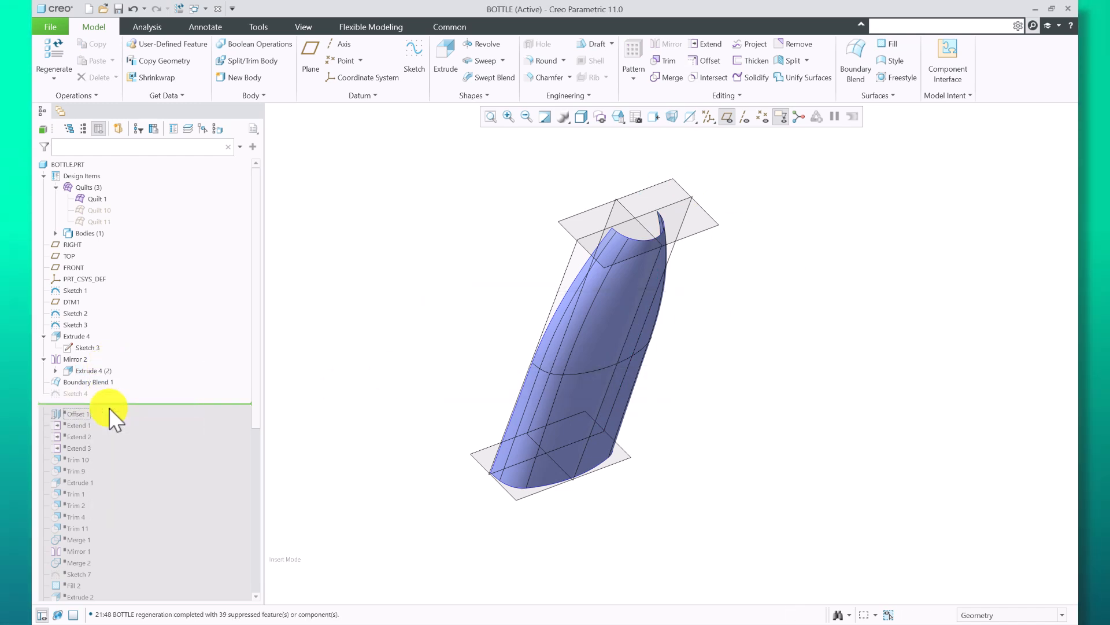
click(78, 394)
click(114, 340)
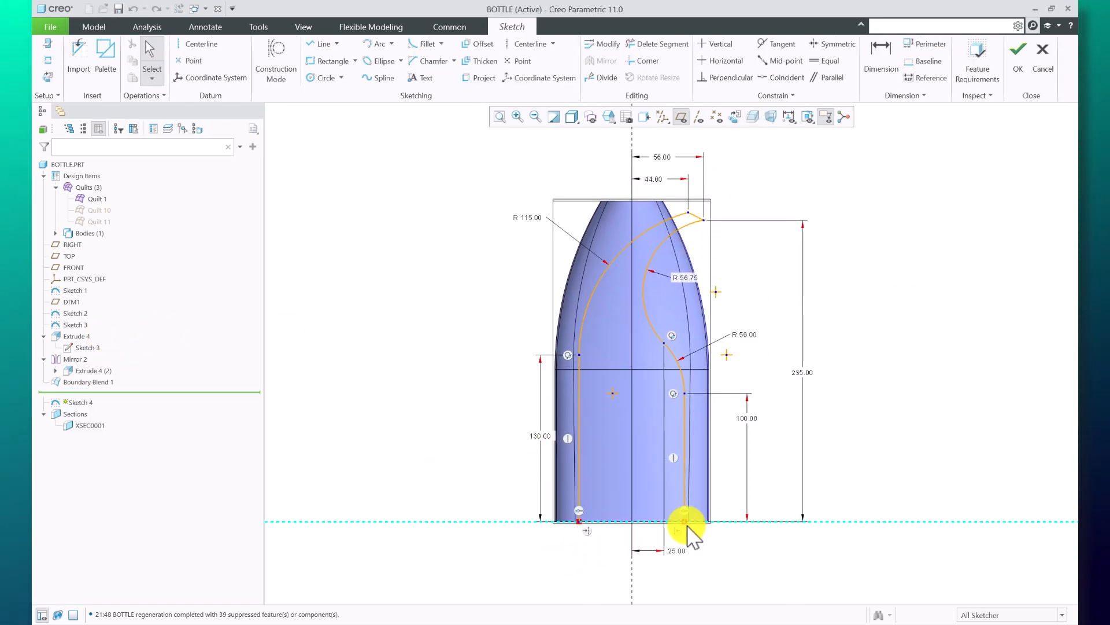
click(1045, 54)
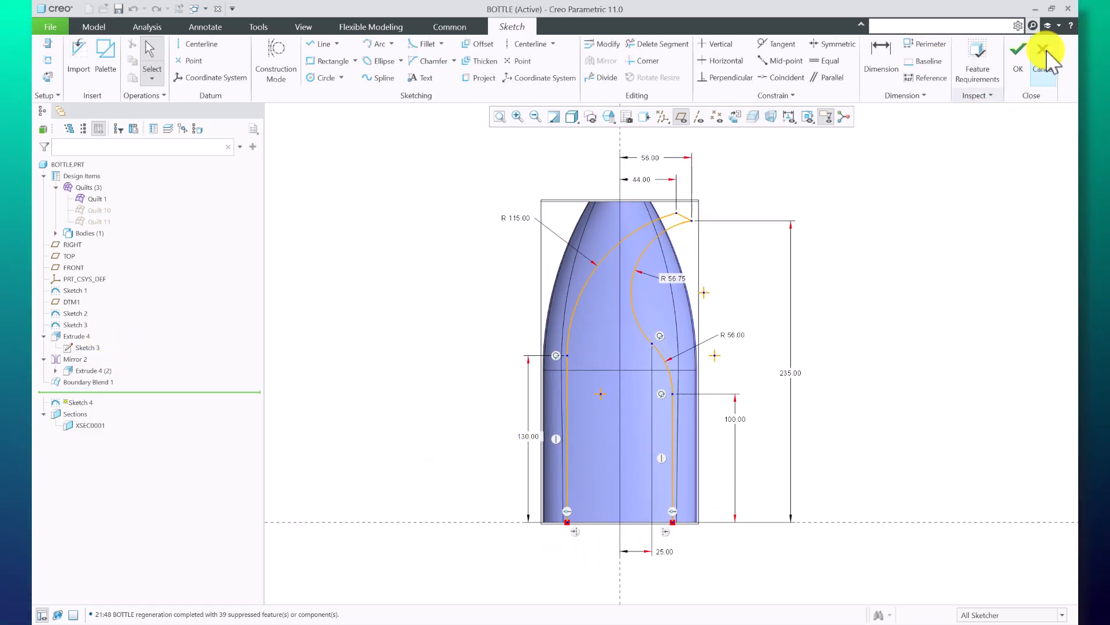
click(1015, 57)
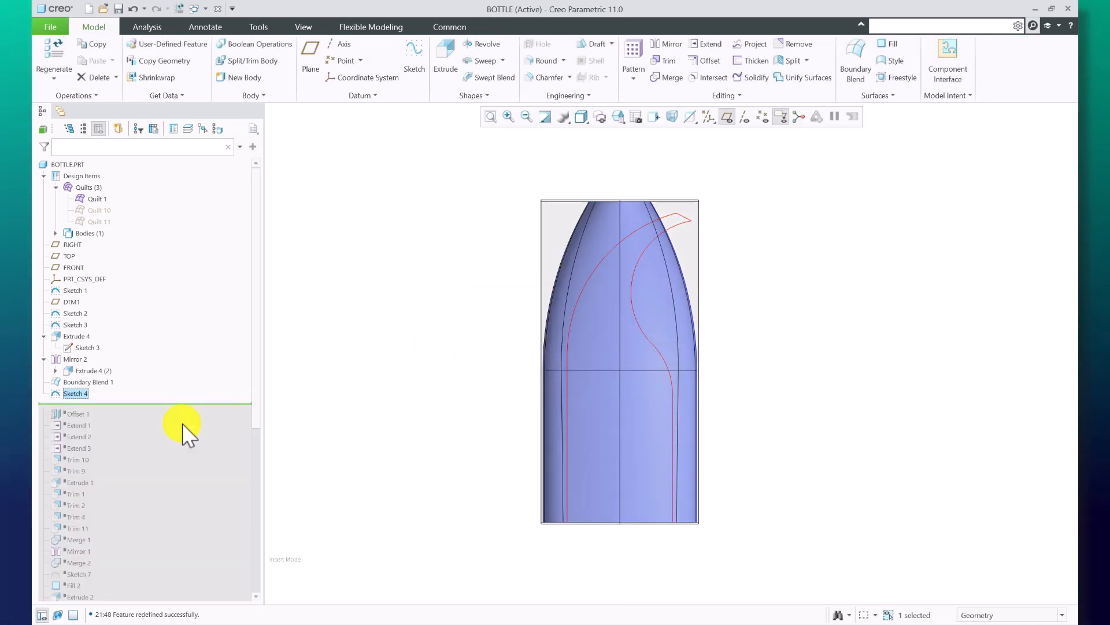
Roll the model forward to include Offset 1 and select that feature.
right_click(74, 408)
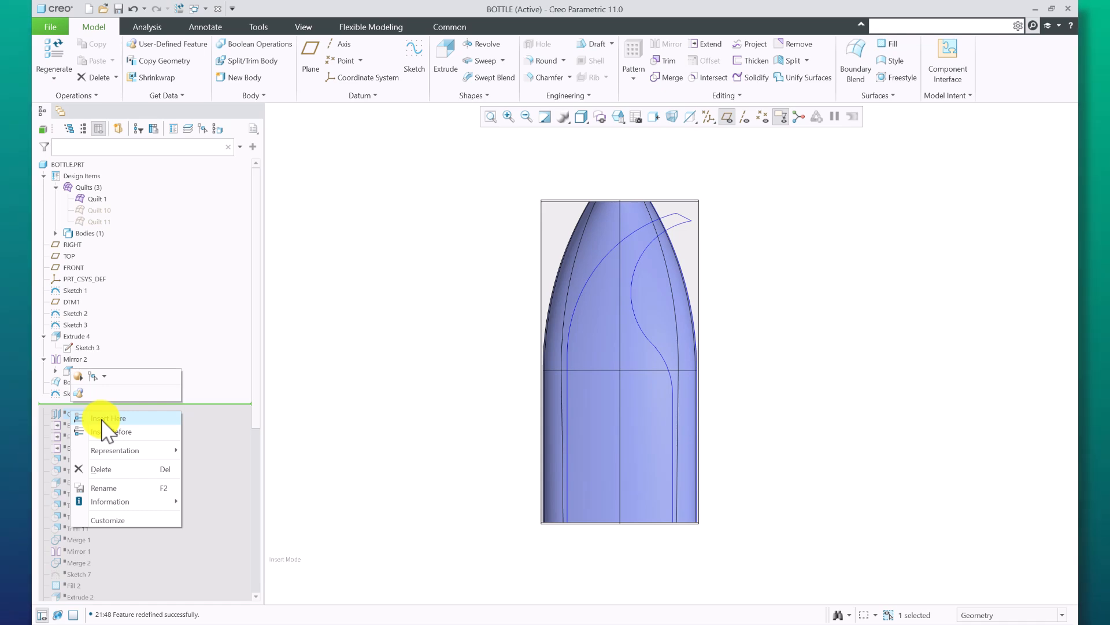
click(102, 419)
click(70, 416)
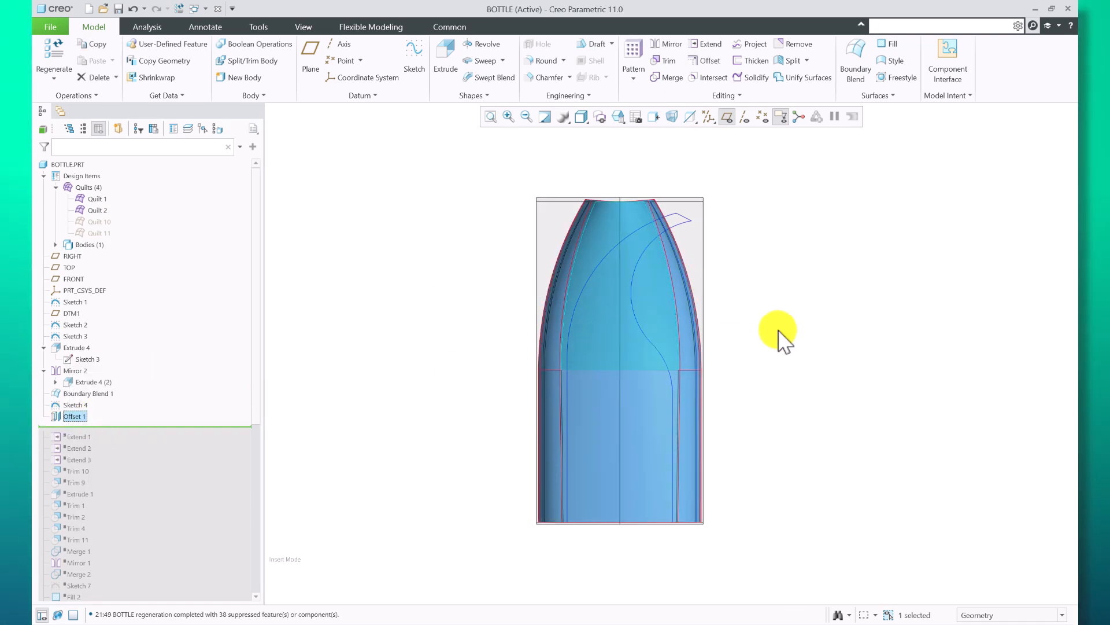
Compare the offset surface with the original by picking out Quilt 2 and Quilt 1 at the bottle's open neck.
middle_drag(778, 335, 757, 295)
scroll(711, 186, up, 5)
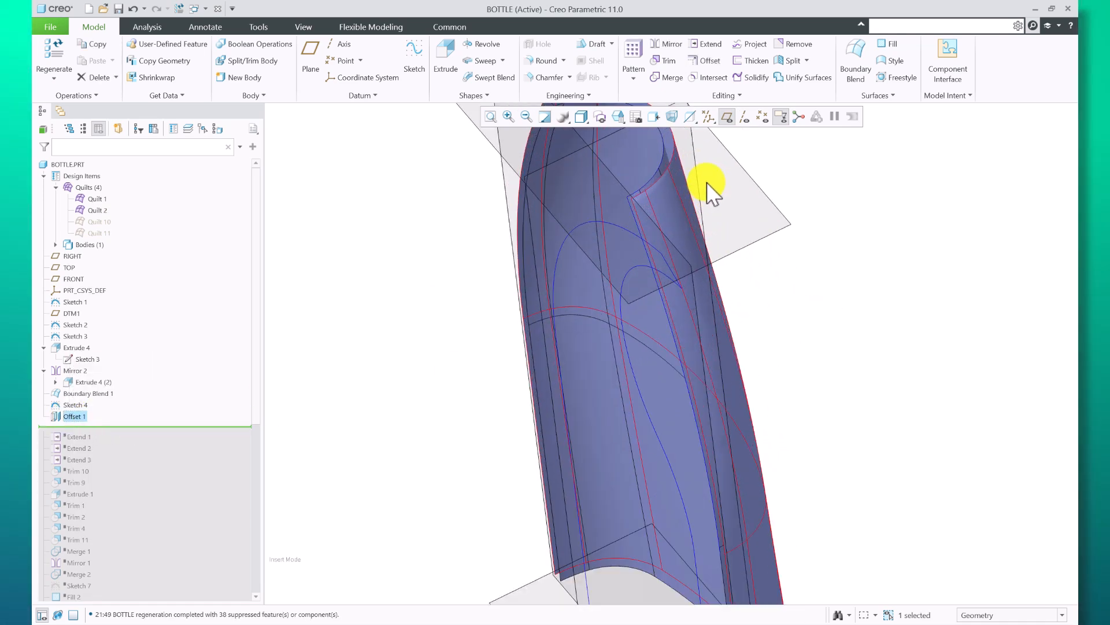
click(88, 212)
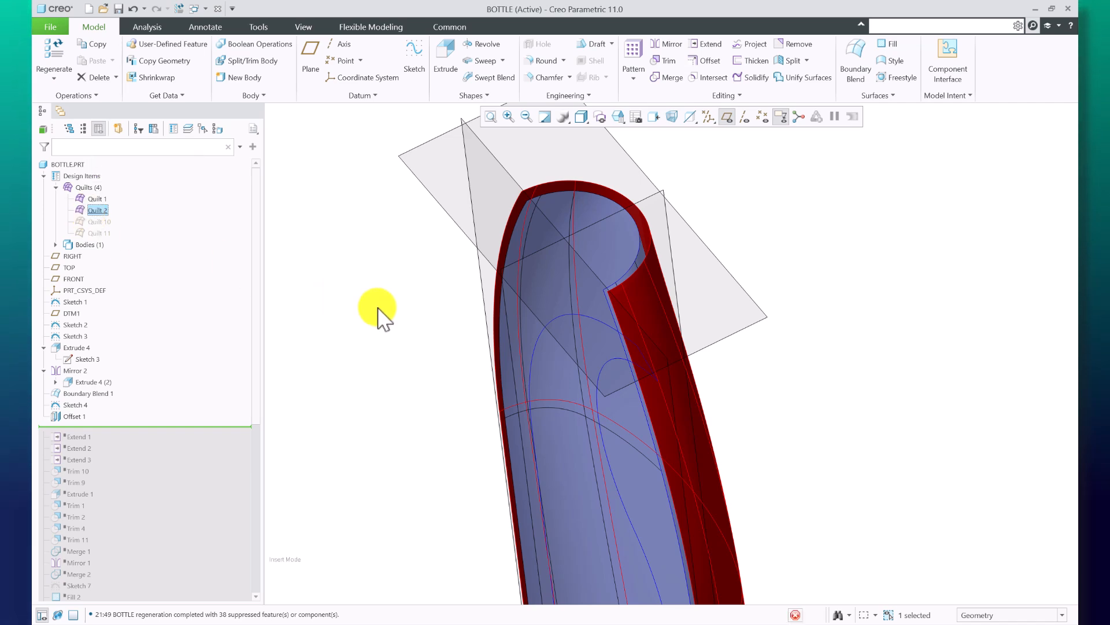
click(96, 199)
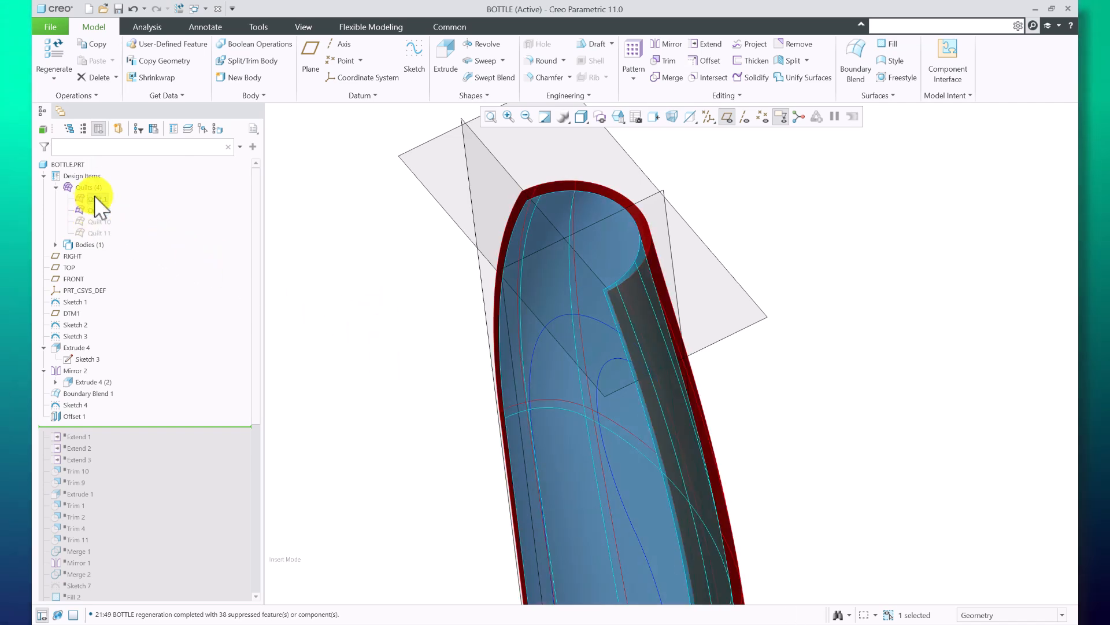
Open Offset 1 for redefinition to review its source quilt and offset distance, and accept the feature.
right_click(72, 413)
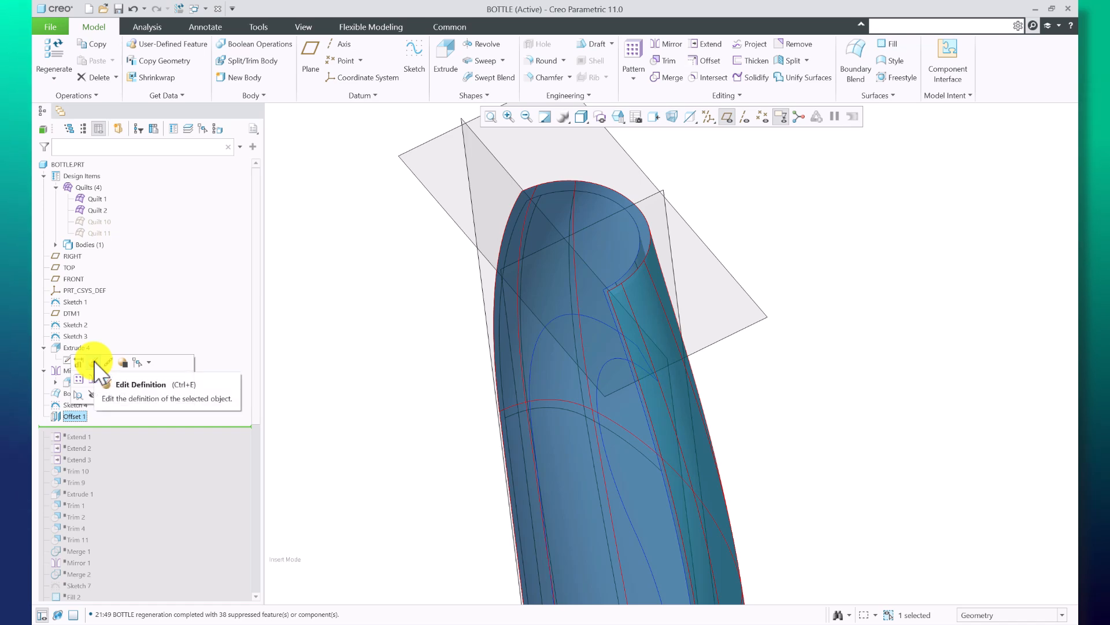
click(93, 362)
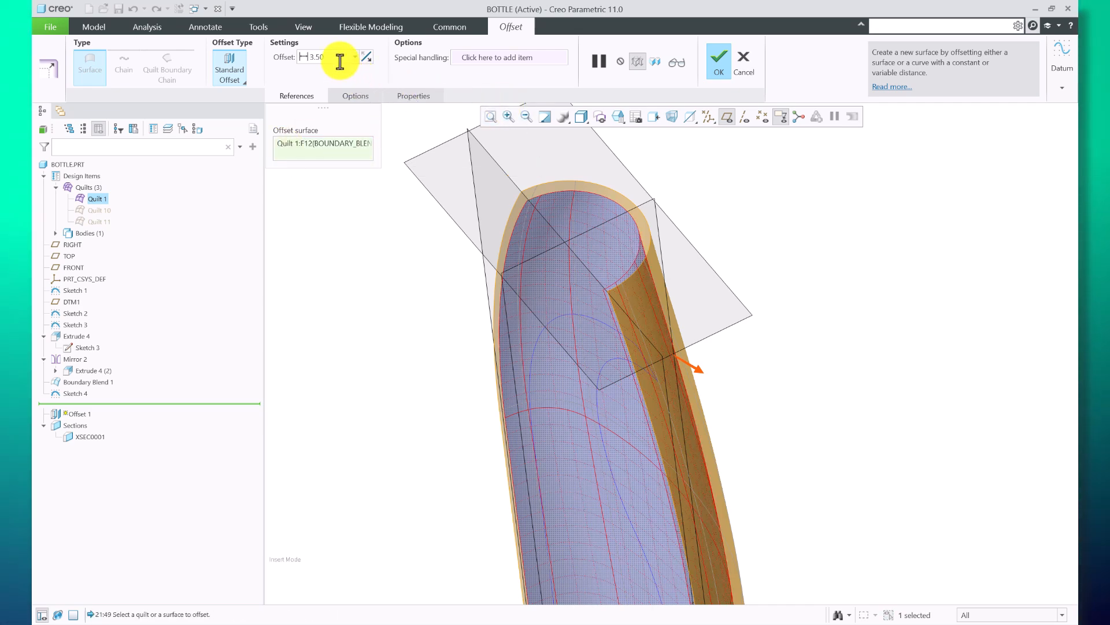
click(719, 73)
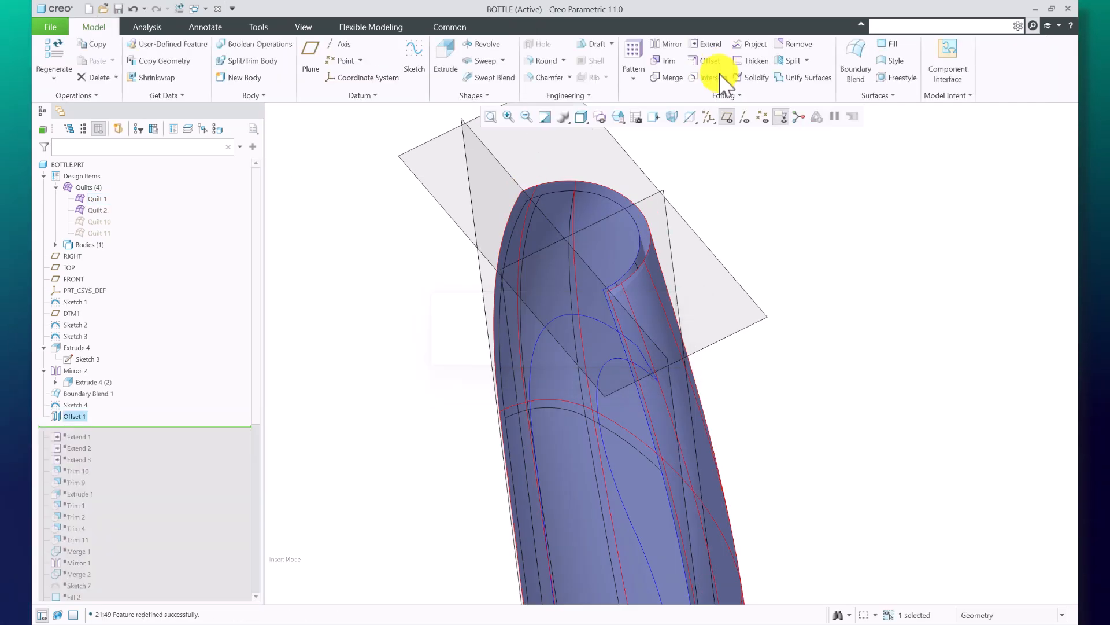
Roll the model forward to include Extend 1.
right_click(78, 435)
click(99, 442)
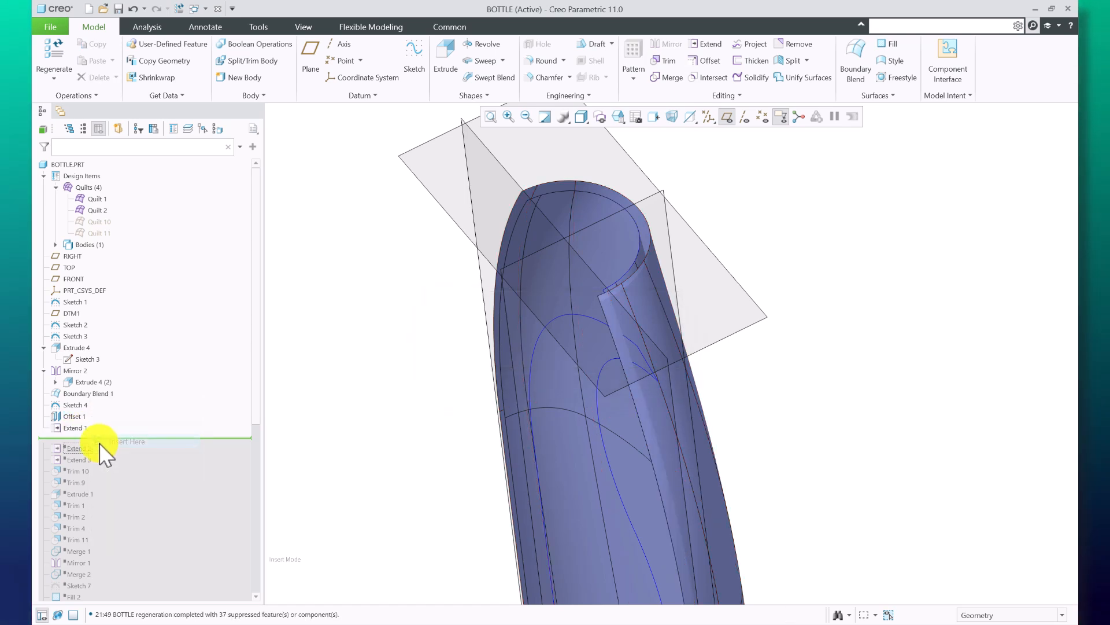
Examine the surface edge extended by Extend 1 along the open side of the bottle.
scroll(722, 329, up, 3)
scroll(688, 333, down, 2)
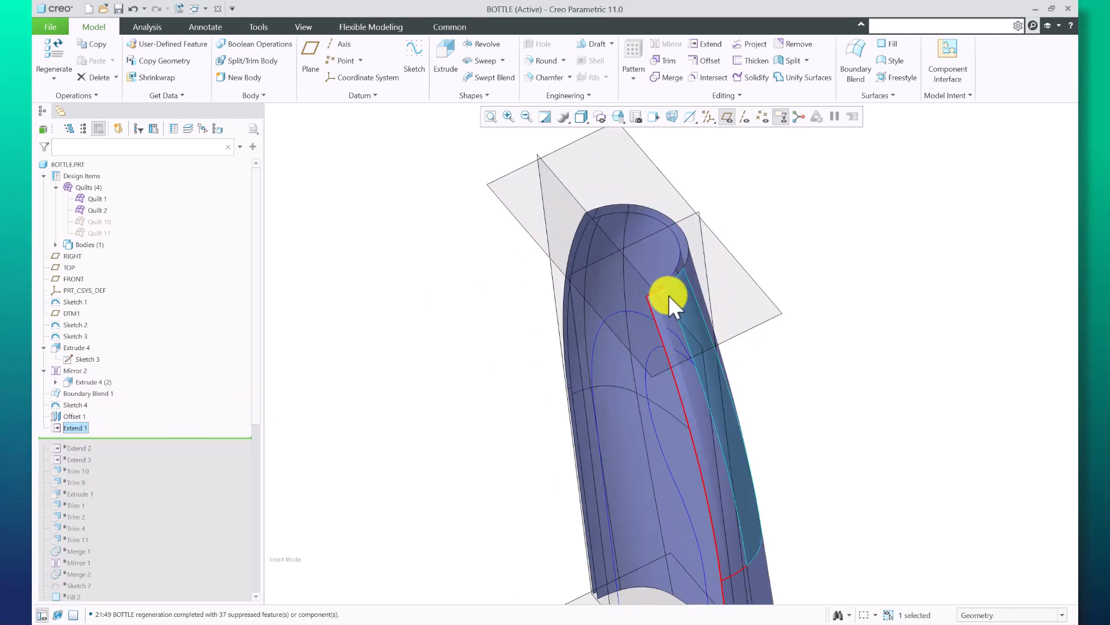
scroll(715, 234, up, 3)
middle_drag(781, 436, 757, 431)
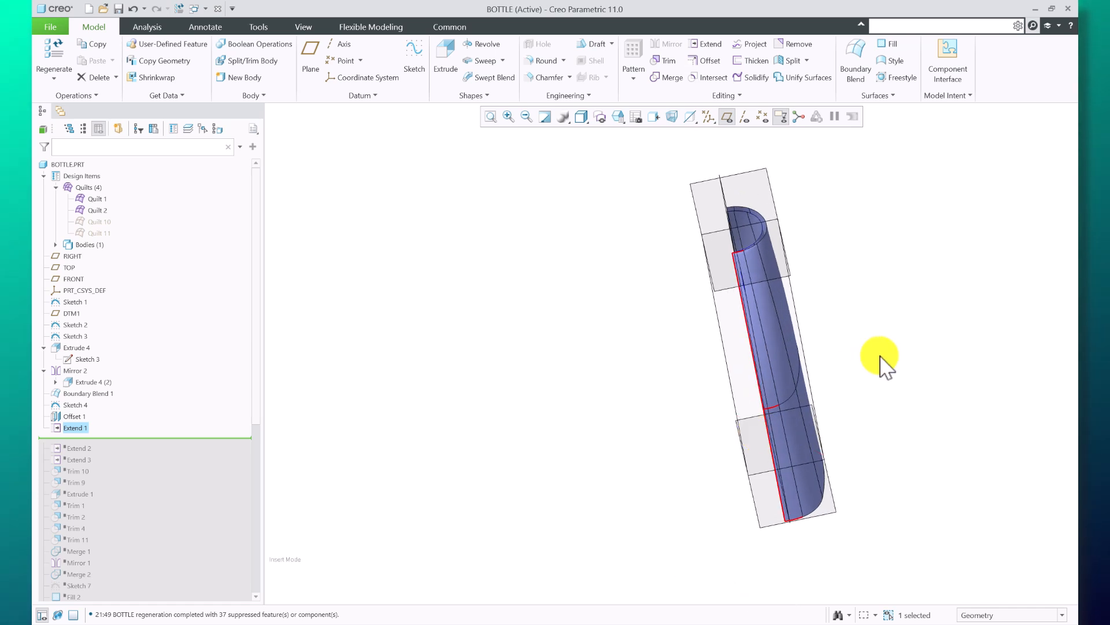
scroll(880, 355, down, 2)
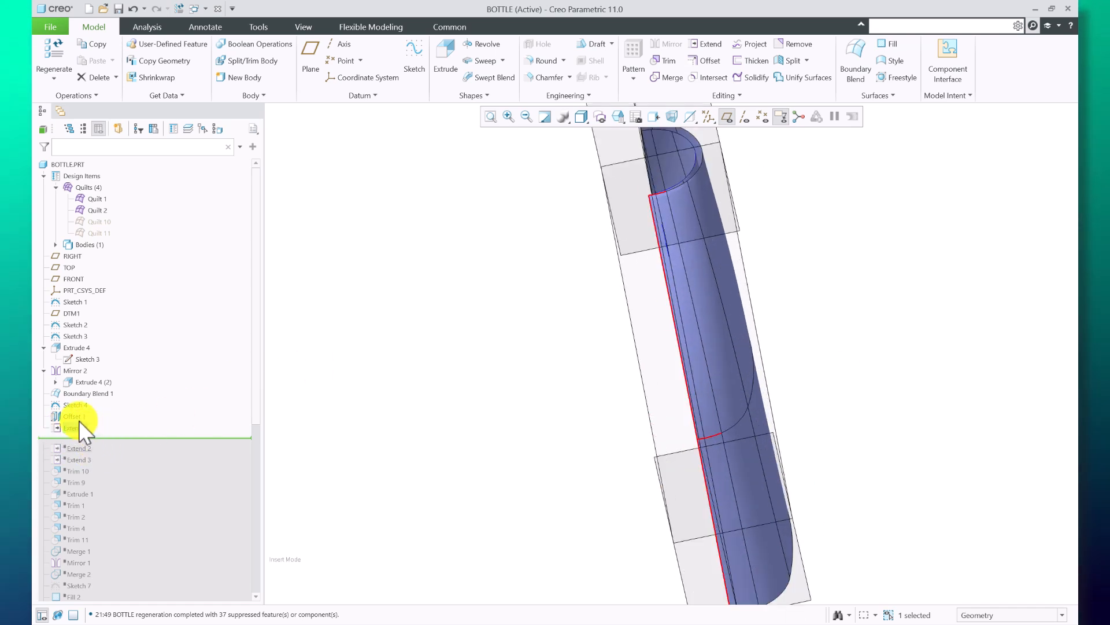
click(547, 416)
scroll(545, 421, up, 2)
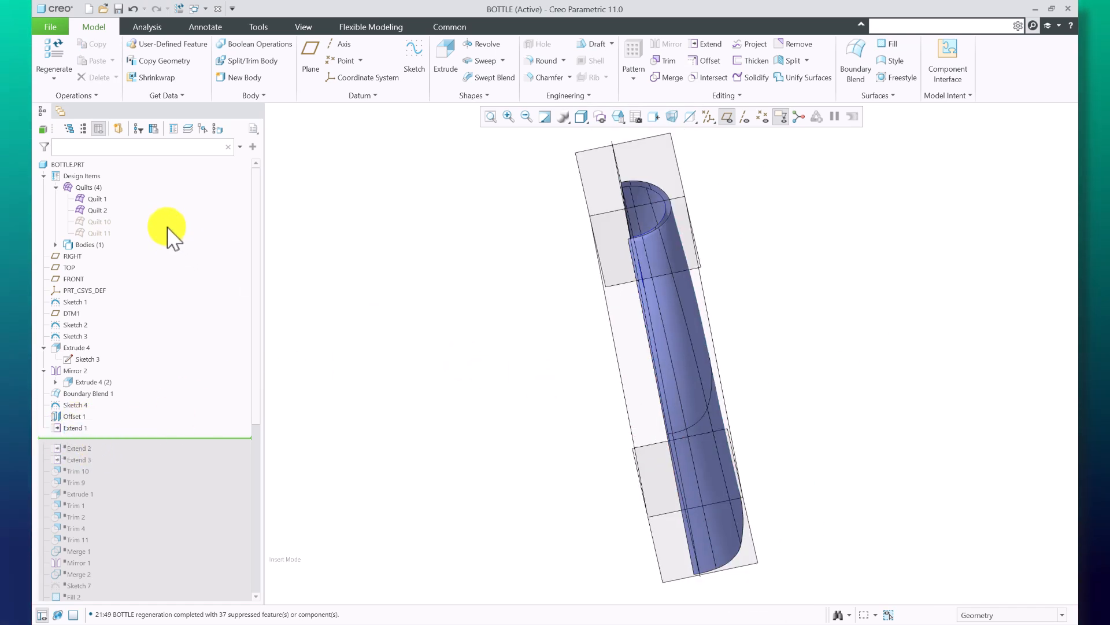
Hide Quilt 1 so that only the offset surface is displayed.
click(95, 200)
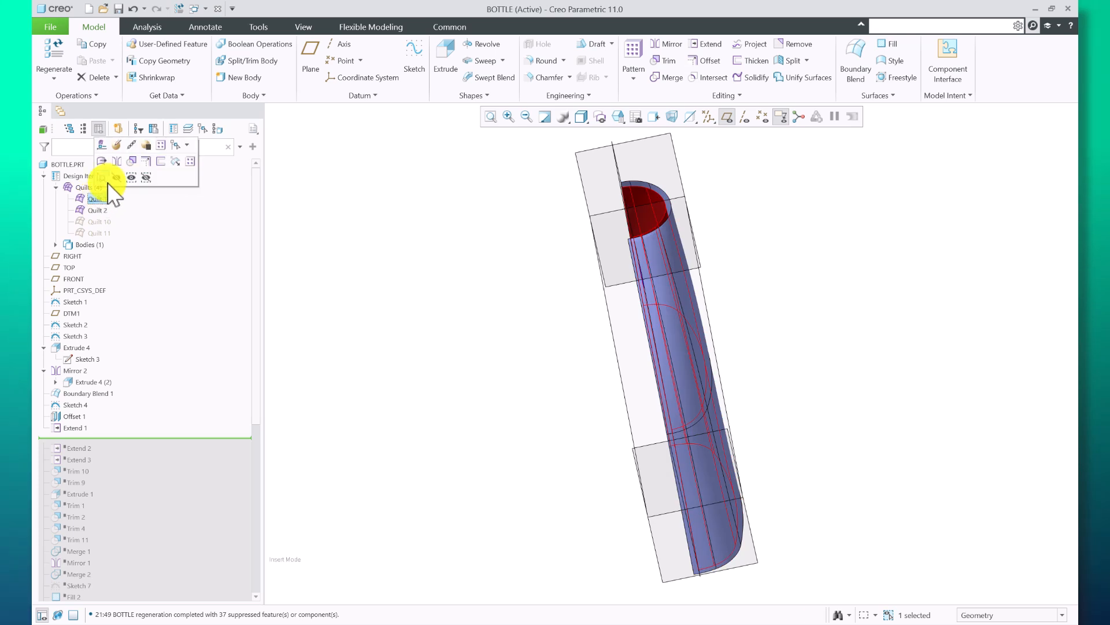
click(115, 177)
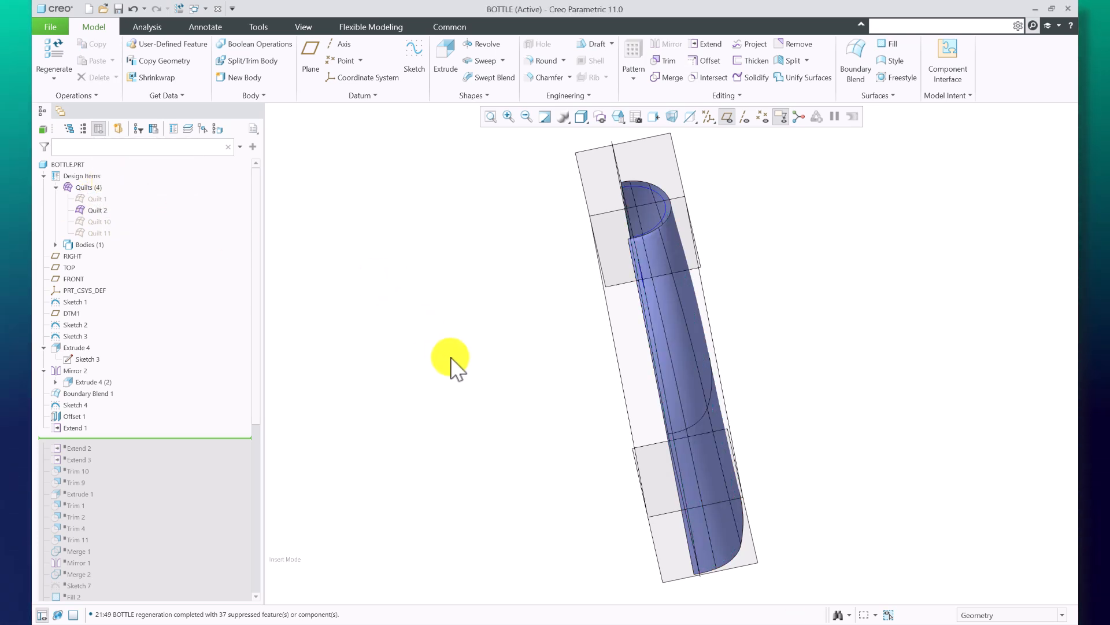
scroll(715, 370, down, 2)
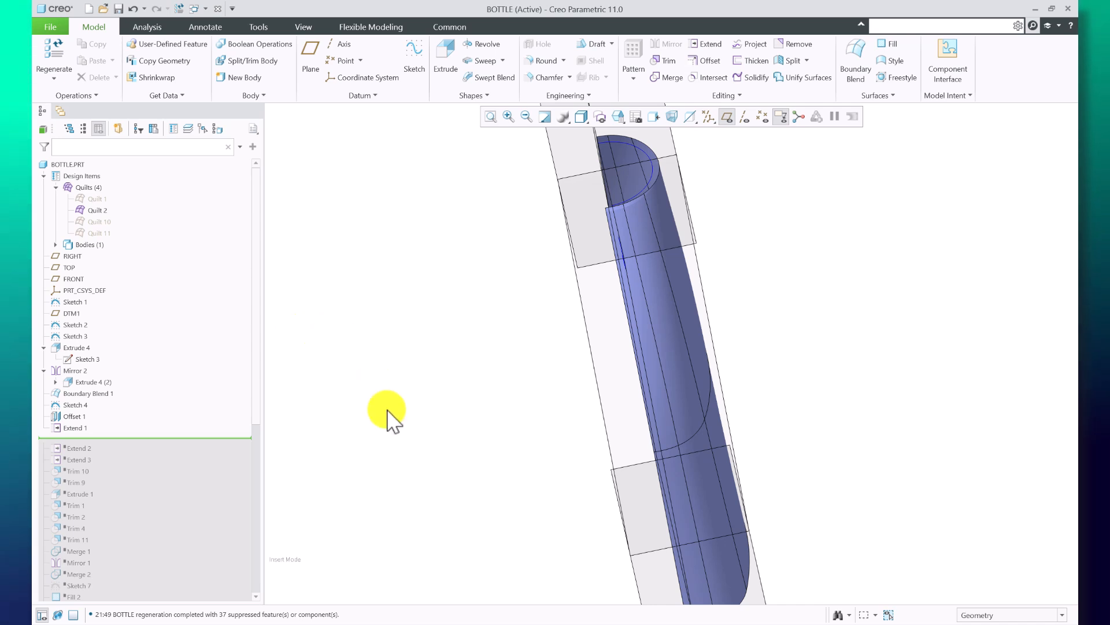
Pick out the edge lengthened by Extend 1 and roll the model forward to include Extend 2.
click(130, 429)
middle_drag(558, 329, 566, 372)
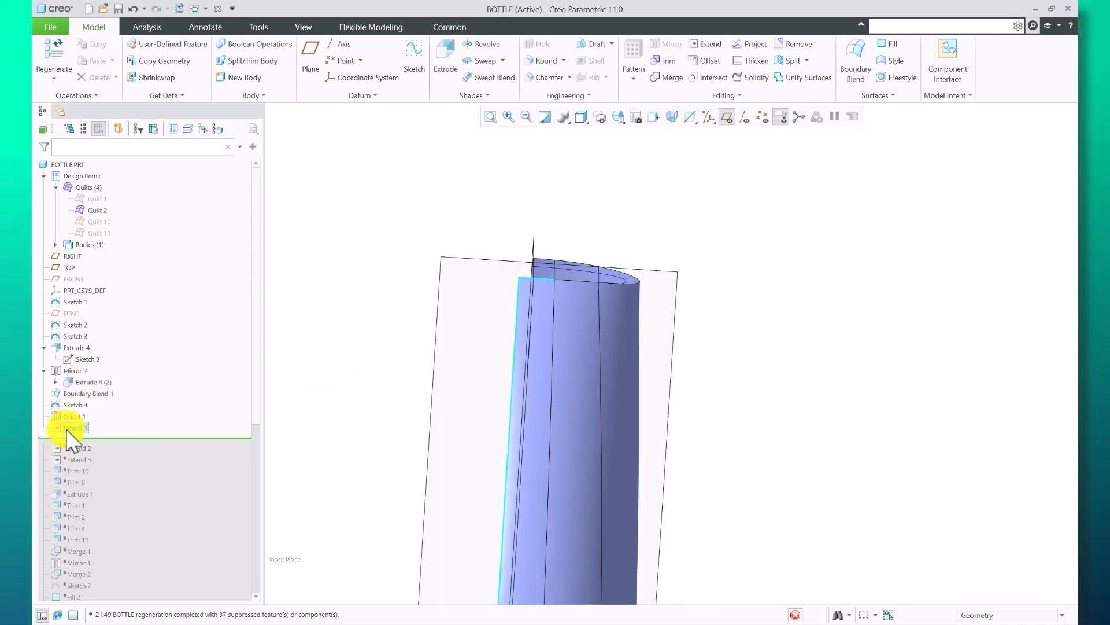
click(67, 429)
right_click(87, 449)
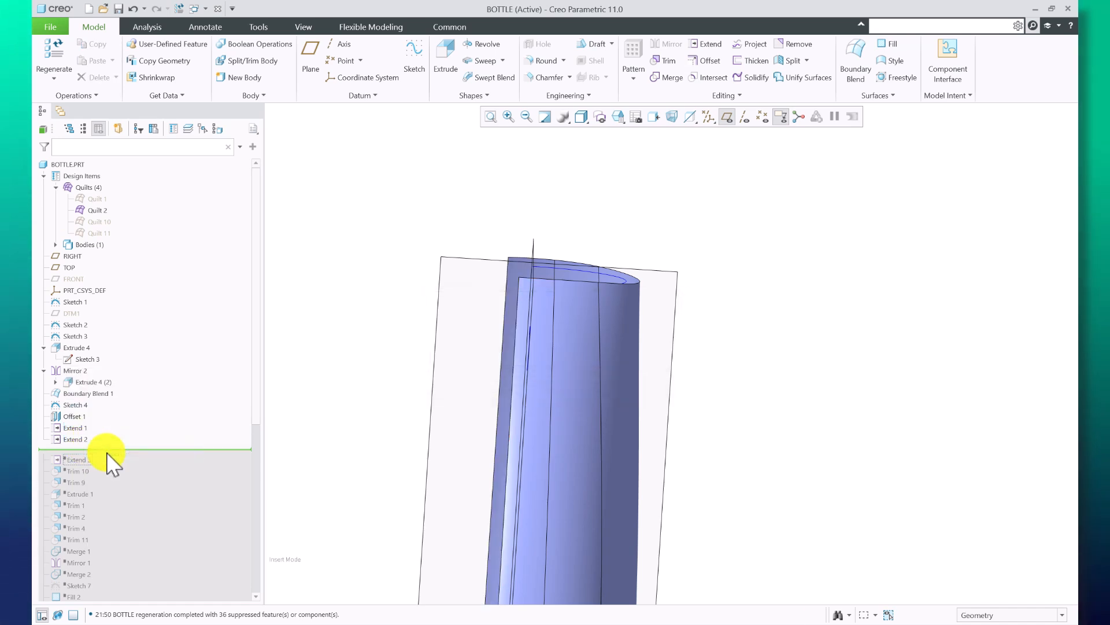
Roll the model forward one feature at a time to include Extend 3 and Trim 10.
right_click(81, 461)
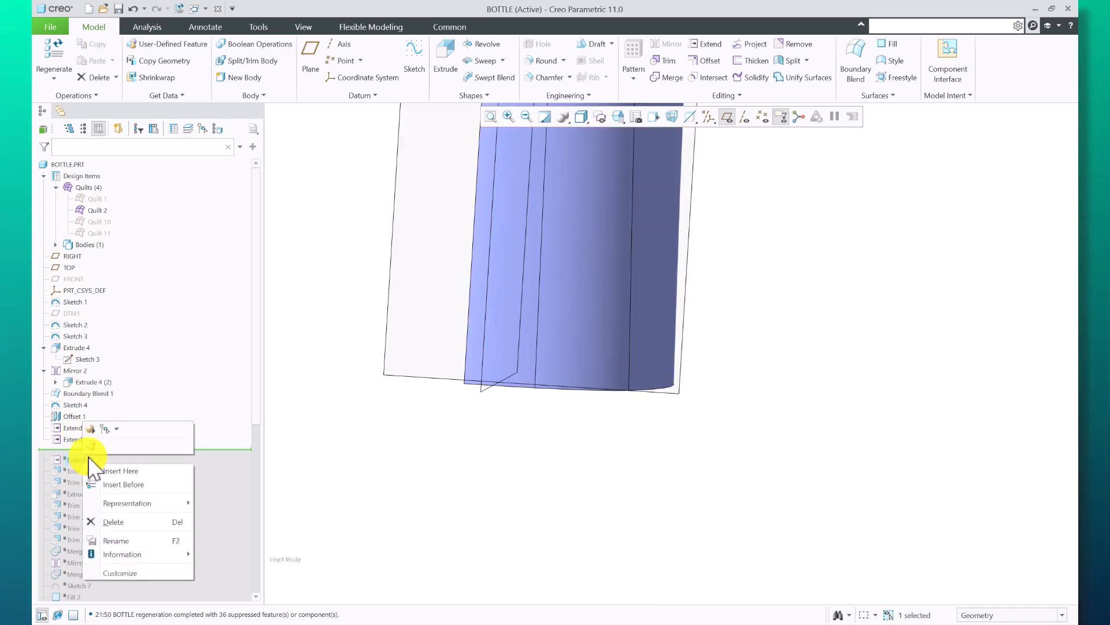
click(104, 470)
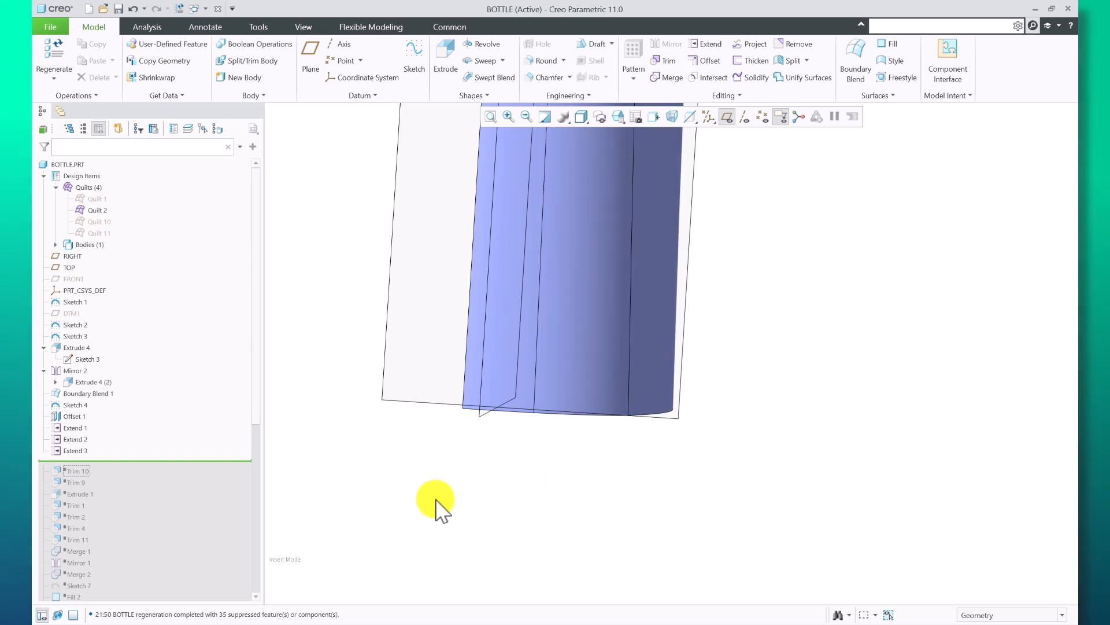
right_click(72, 471)
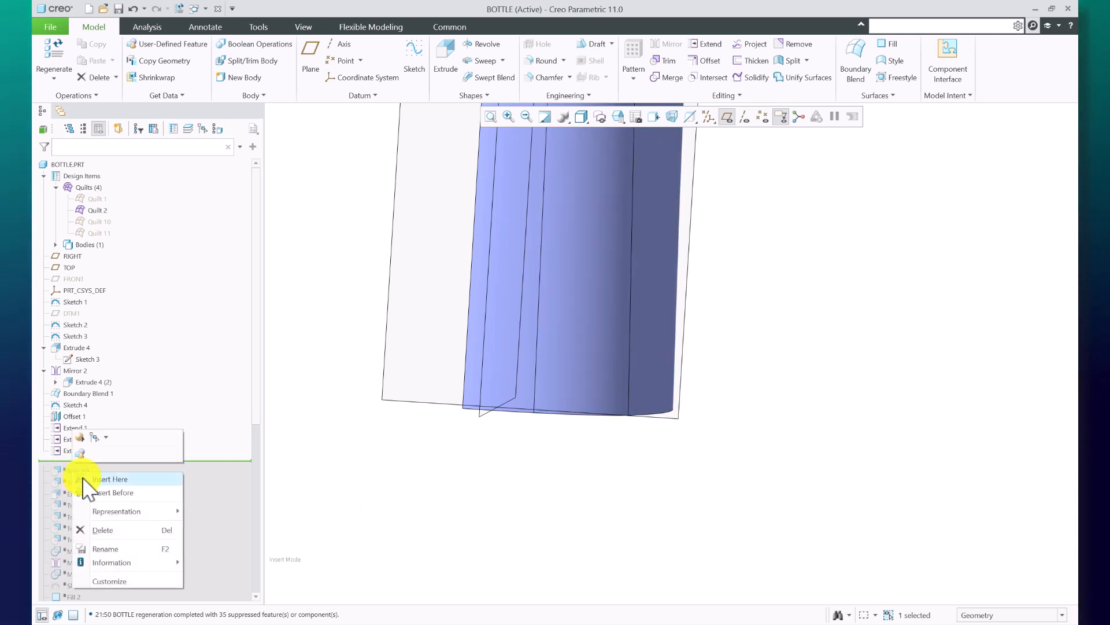
click(78, 479)
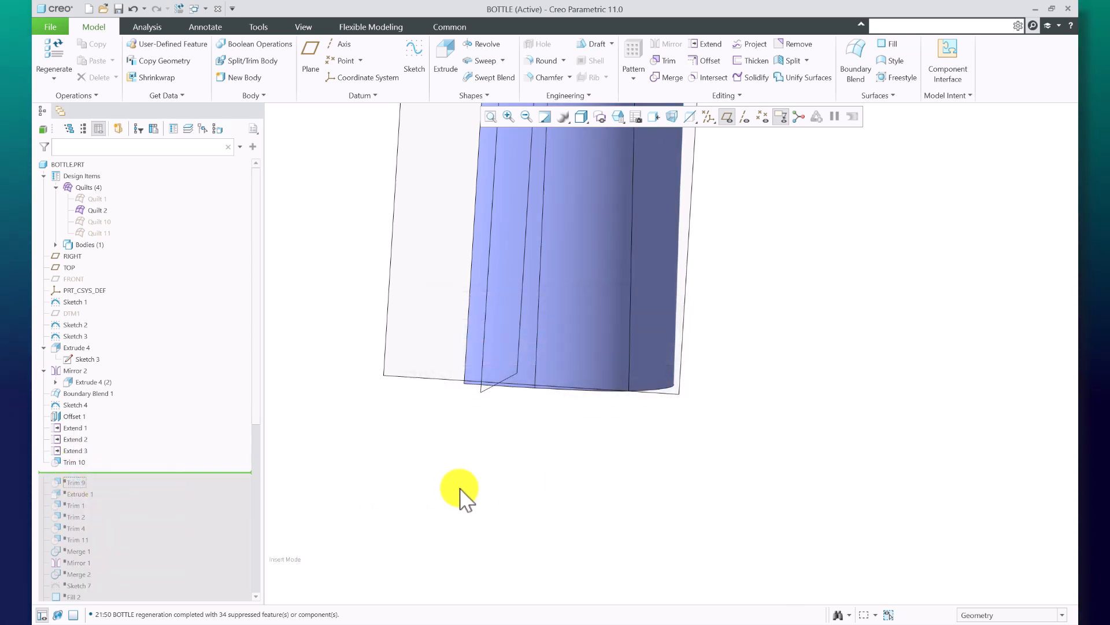
Open Trim 10 to review its trimmed quilt and FRONT trimming plane, and roll the model forward to include Trim 9.
click(85, 458)
right_click(85, 458)
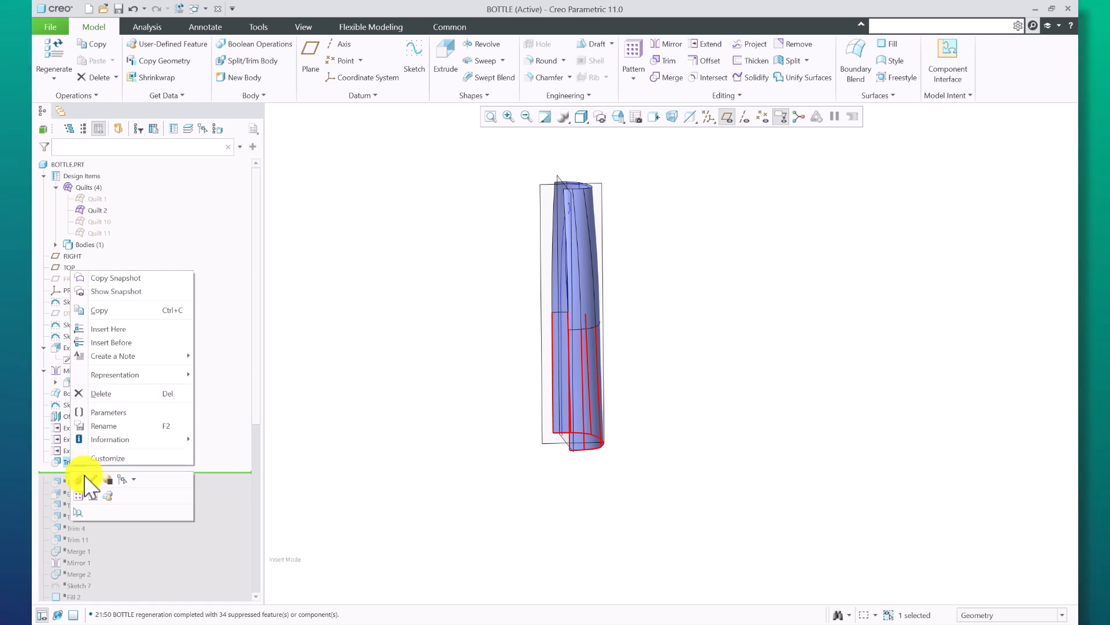
click(83, 480)
click(82, 479)
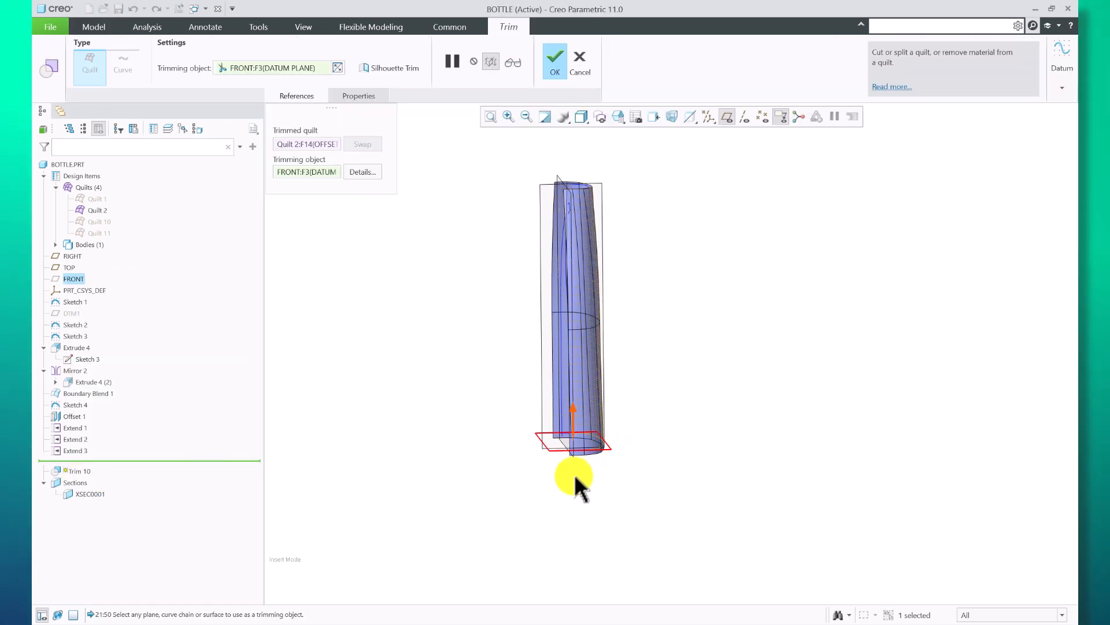
scroll(574, 473, down, 3)
middle_drag(709, 412, 680, 399)
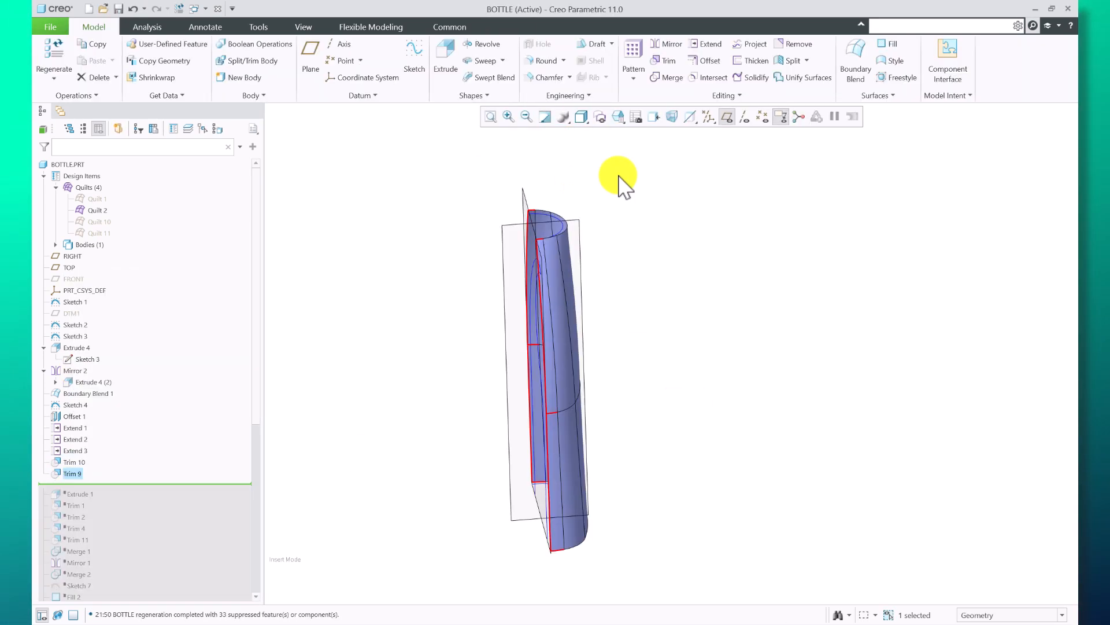
Open Trim 9 for redefinition to review its references, and accept the feature.
click(747, 210)
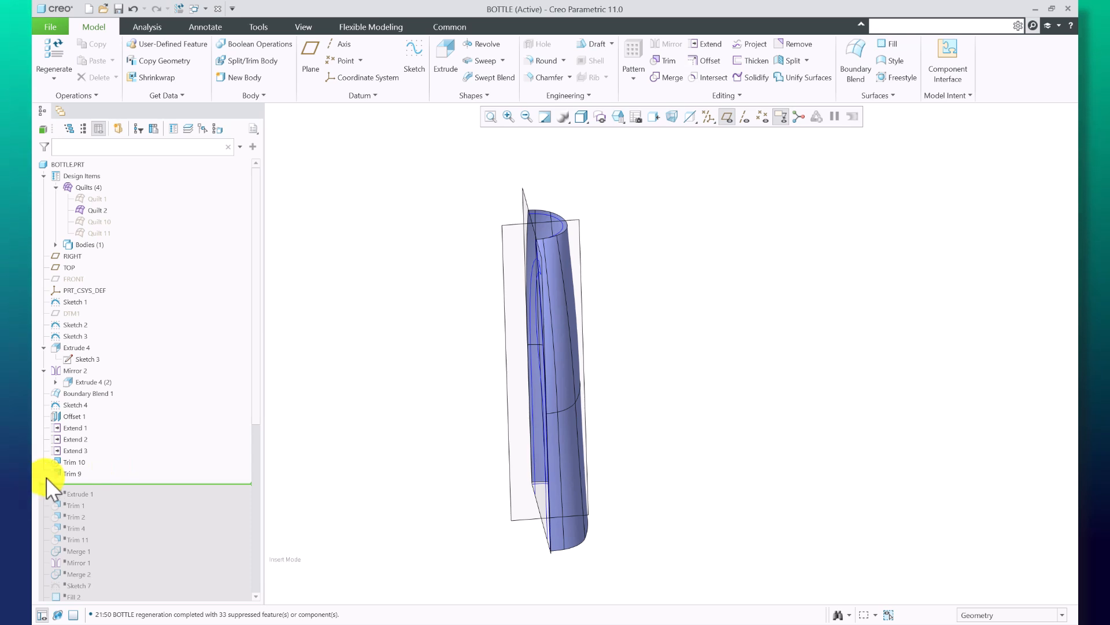
click(70, 474)
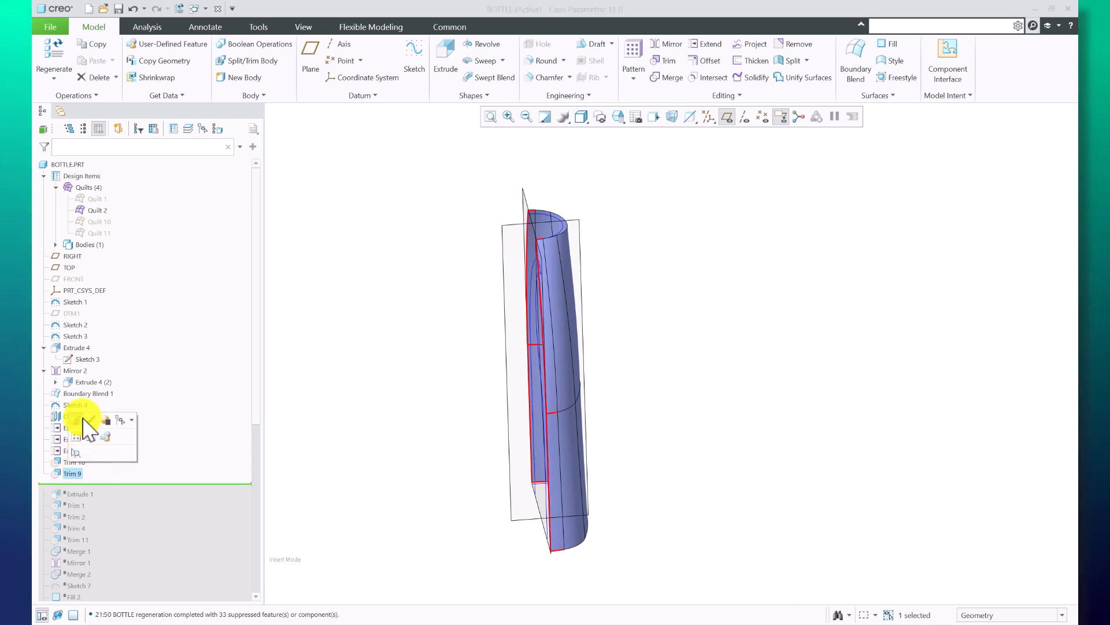
click(88, 419)
click(562, 60)
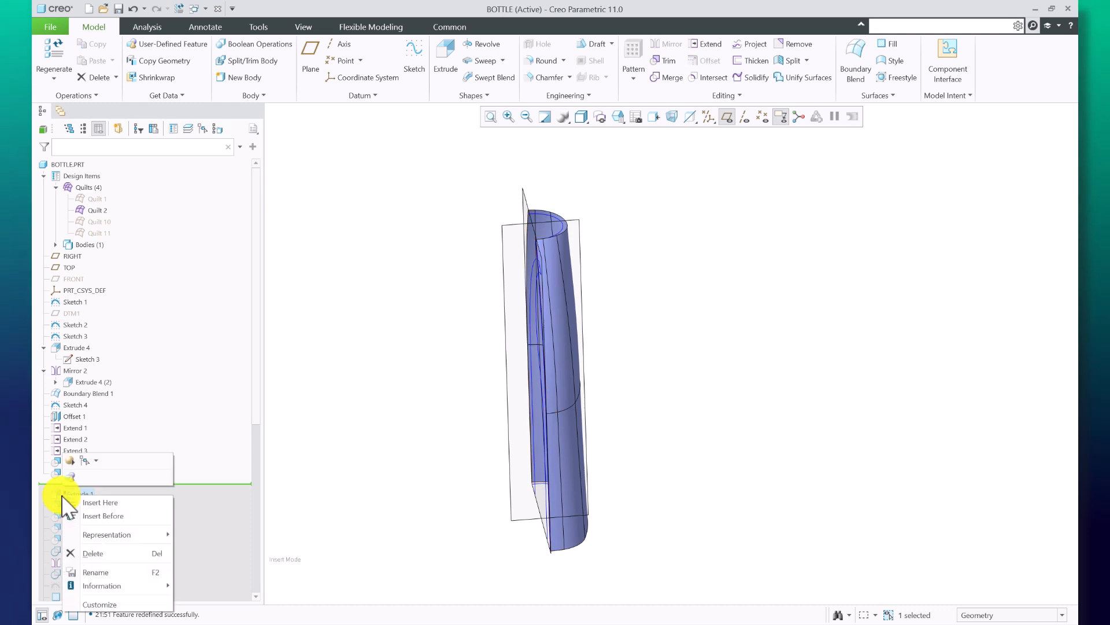
Roll the model forward to include Extrude 1 and check the sketch the curved extruded surface is based on.
click(87, 502)
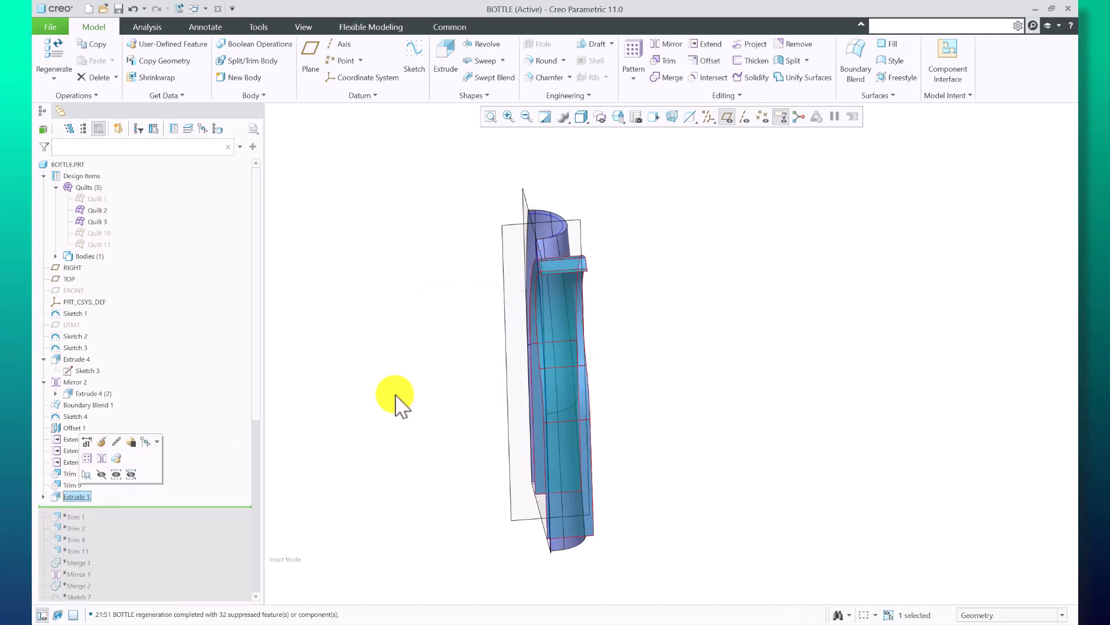
middle_drag(684, 339, 578, 469)
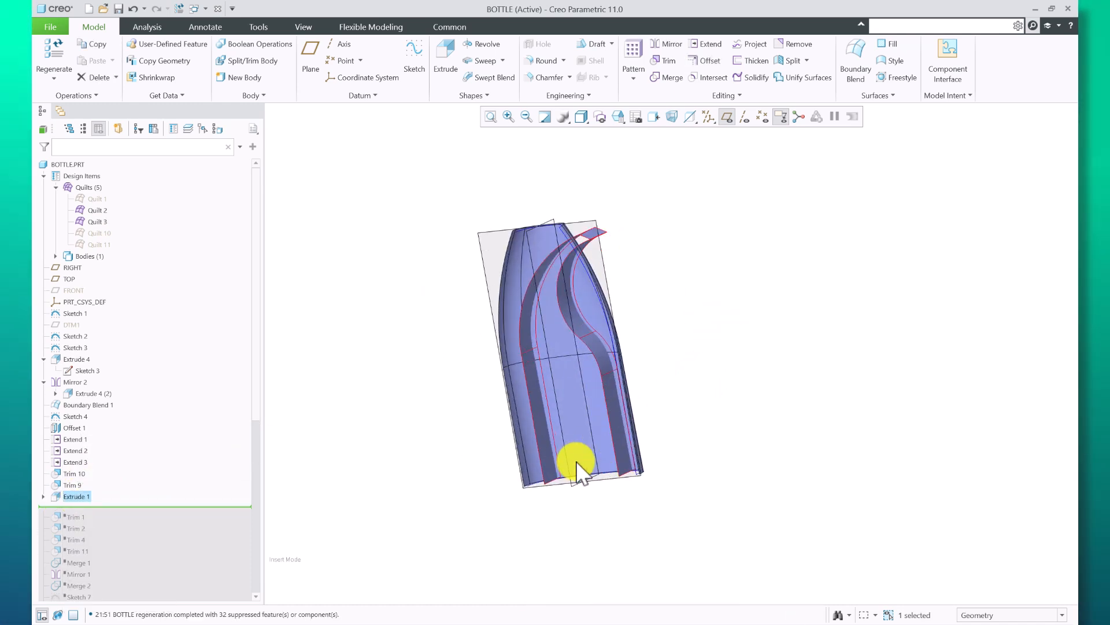
click(44, 496)
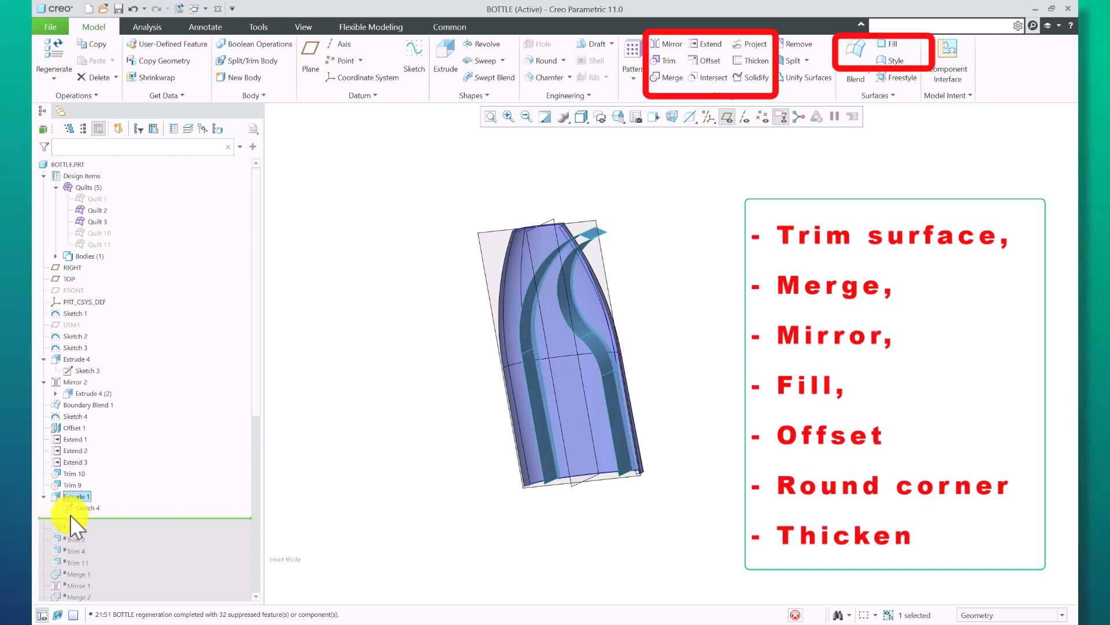
click(72, 510)
click(444, 435)
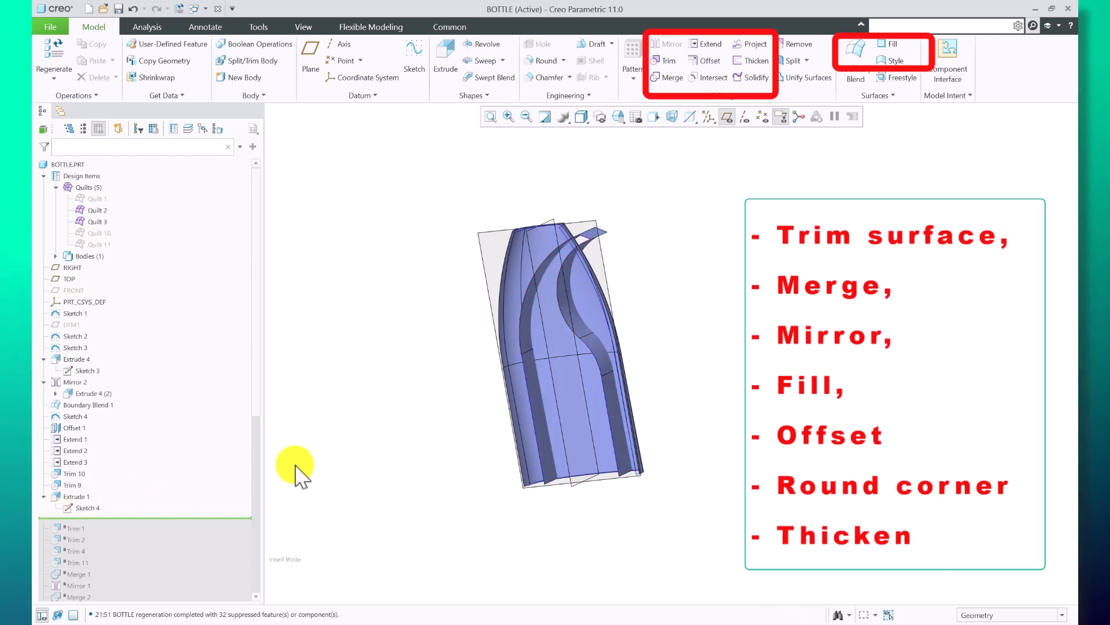
scroll(58, 501, down, 2)
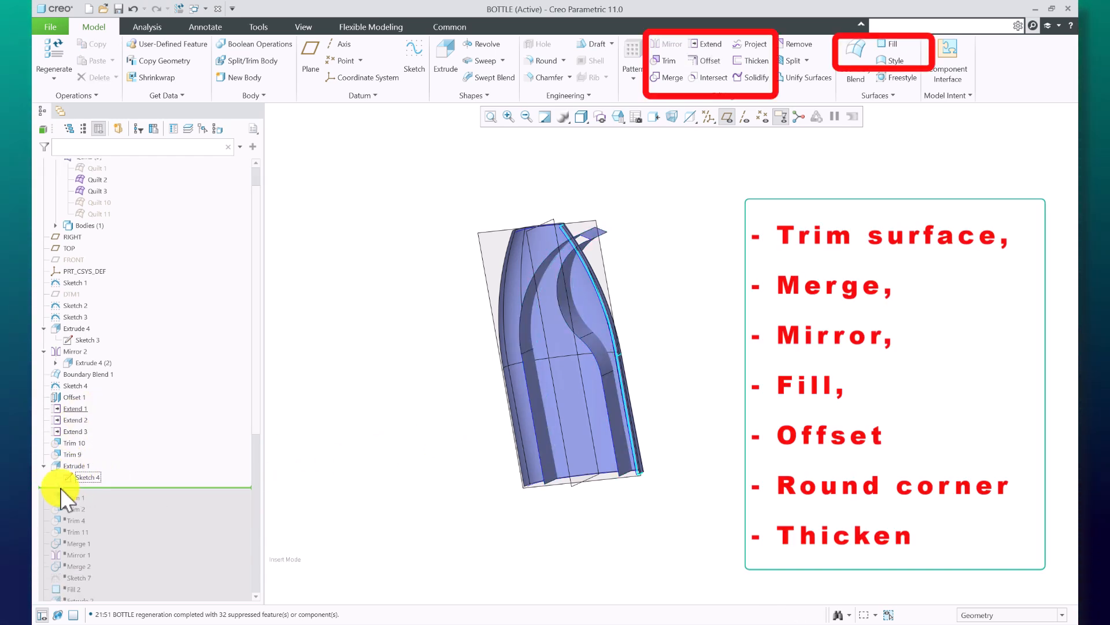
click(44, 466)
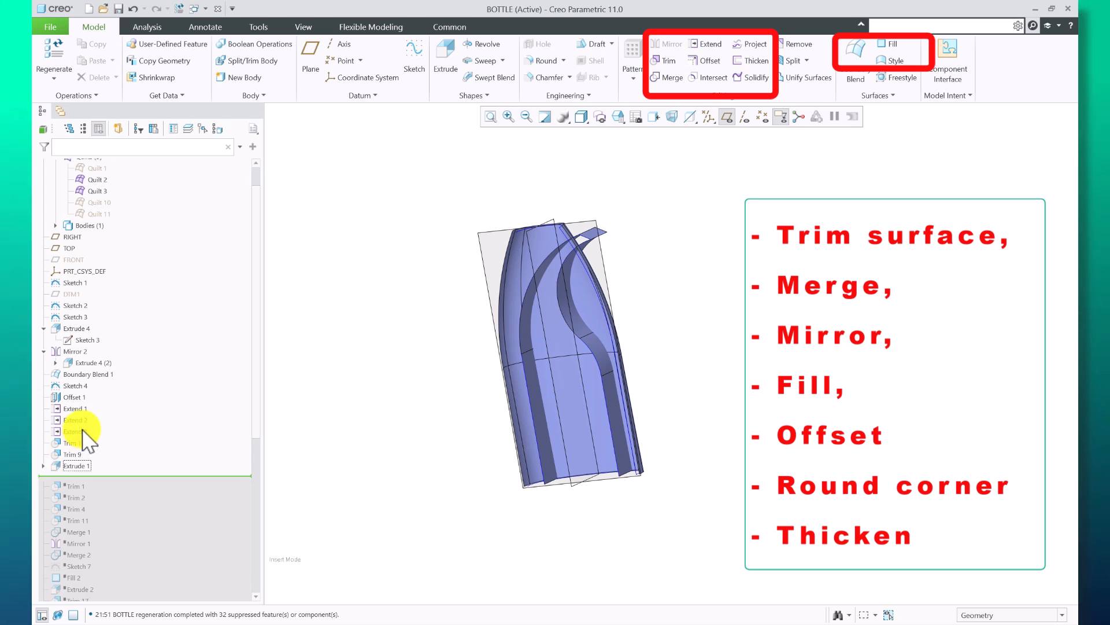
Roll the model forward to include Trim 1 and inspect the trimmed offset surface against the extruded surface.
scroll(93, 416, down, 6)
right_click(81, 397)
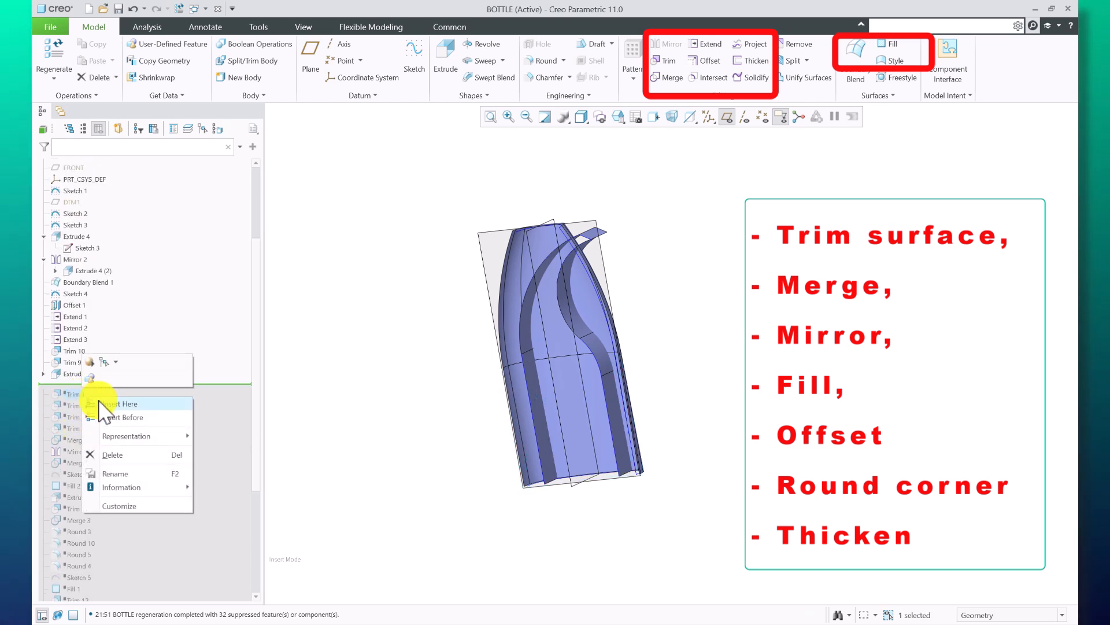
click(115, 403)
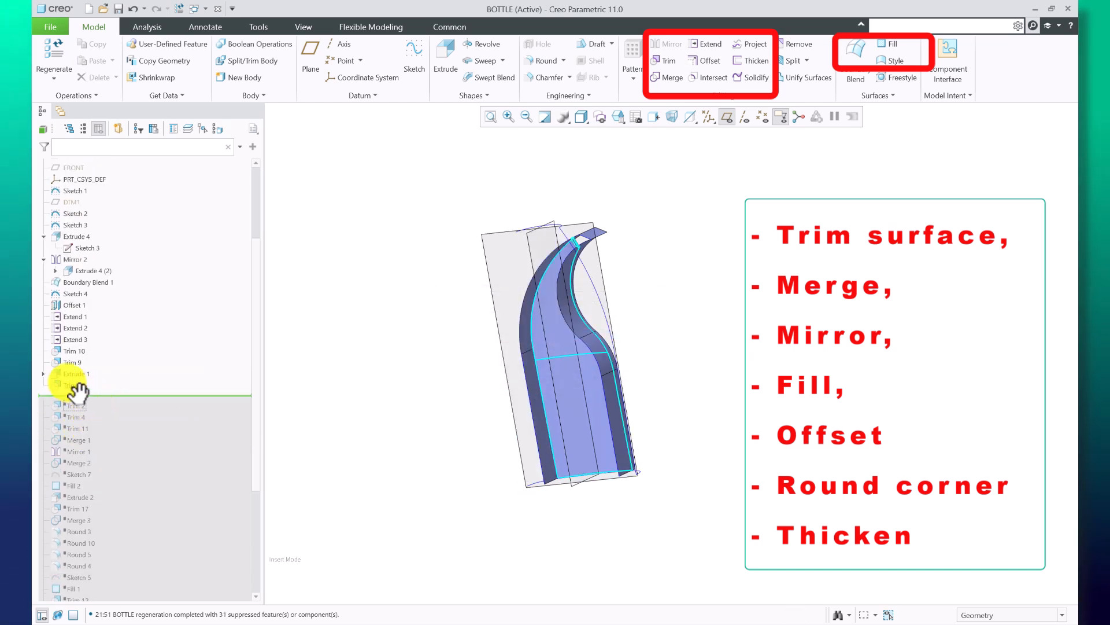
middle_drag(640, 372, 676, 403)
middle_drag(633, 250, 644, 302)
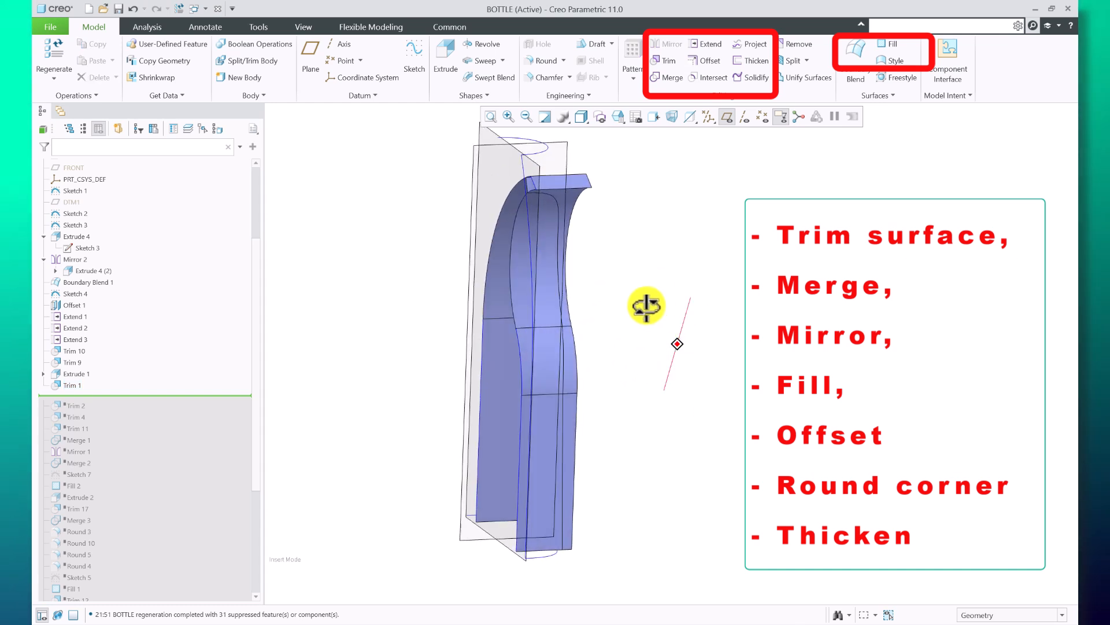
scroll(87, 382, up, 3)
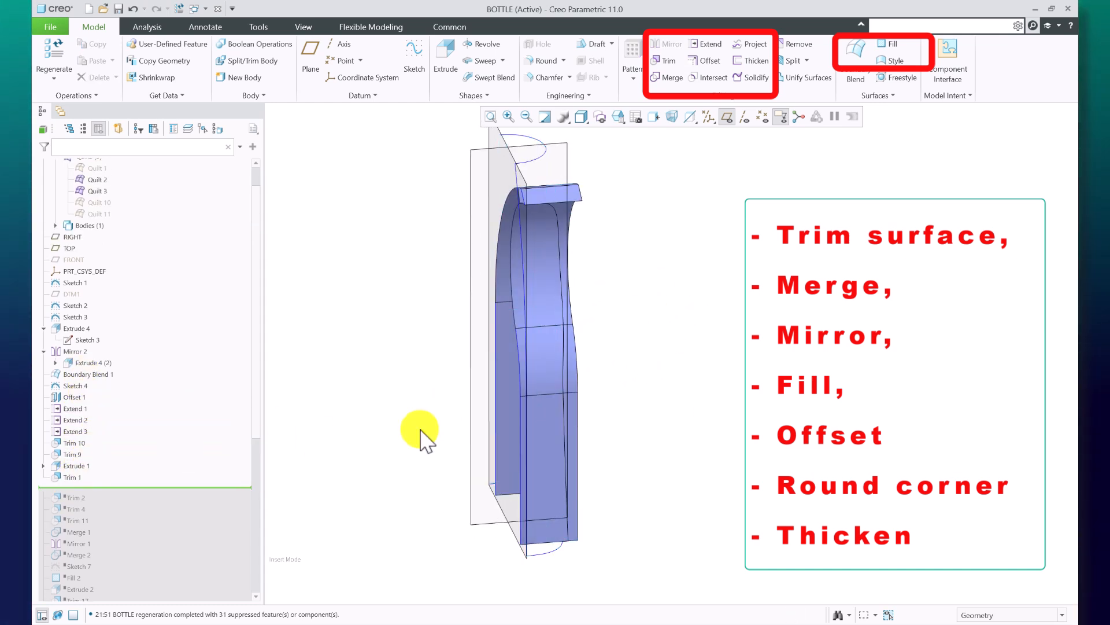
scroll(721, 387, down, 3)
scroll(167, 236, up, 1)
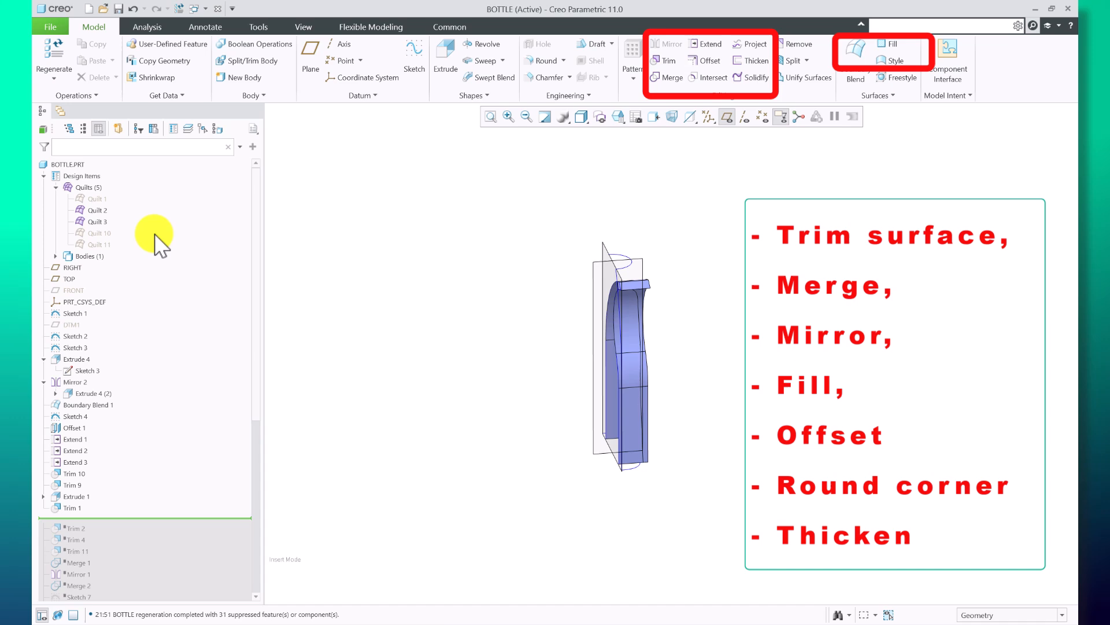
Show Quilt 1 temporarily to compare the bottle's main surface with the trimmed and extruded surfaces, and hide it again.
click(94, 199)
click(114, 178)
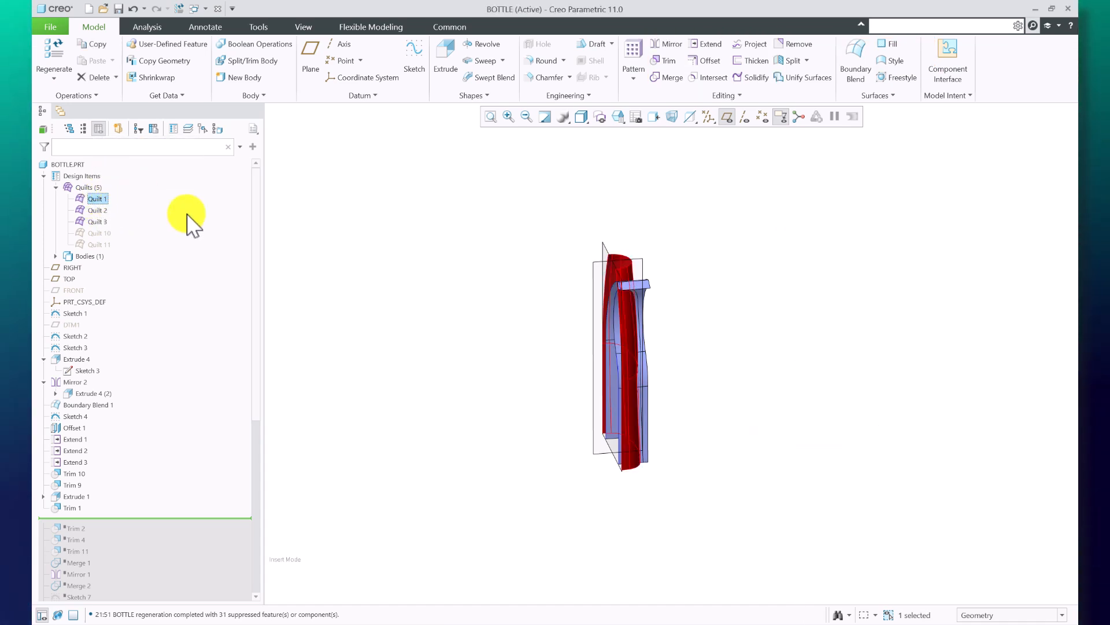
click(691, 286)
scroll(692, 289, down, 2)
middle_drag(629, 332, 572, 399)
scroll(604, 283, up, 3)
scroll(618, 278, down, 4)
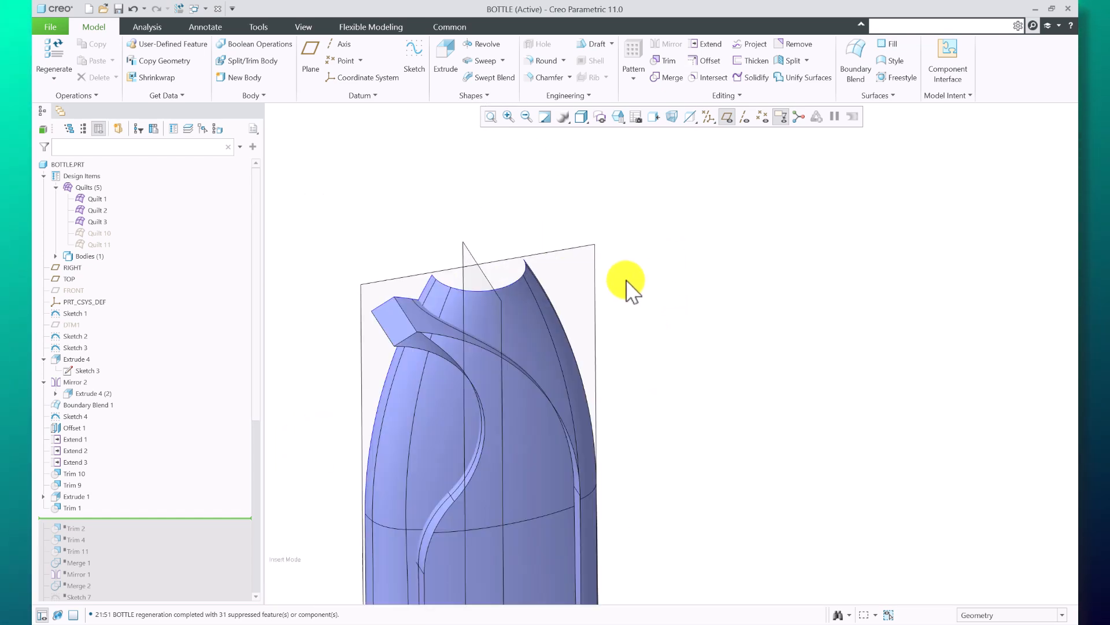
click(518, 304)
click(545, 283)
scroll(610, 315, up, 3)
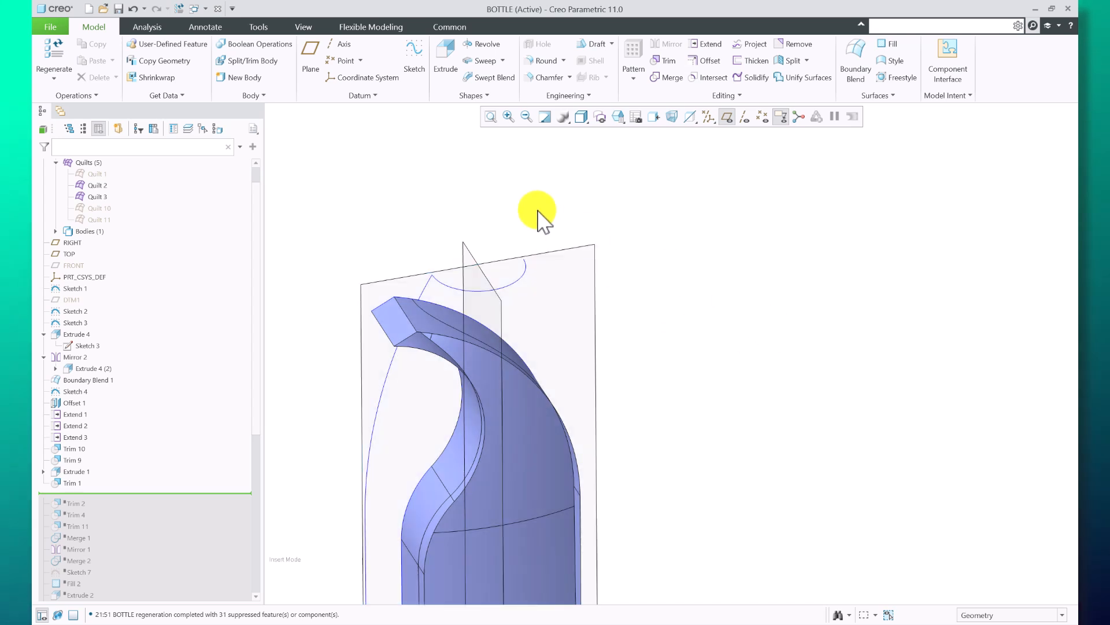
Examine the remaining offset surface inside the extruded outline by picking out Offset 1 and Trim 1.
middle_drag(541, 218, 525, 358)
click(525, 359)
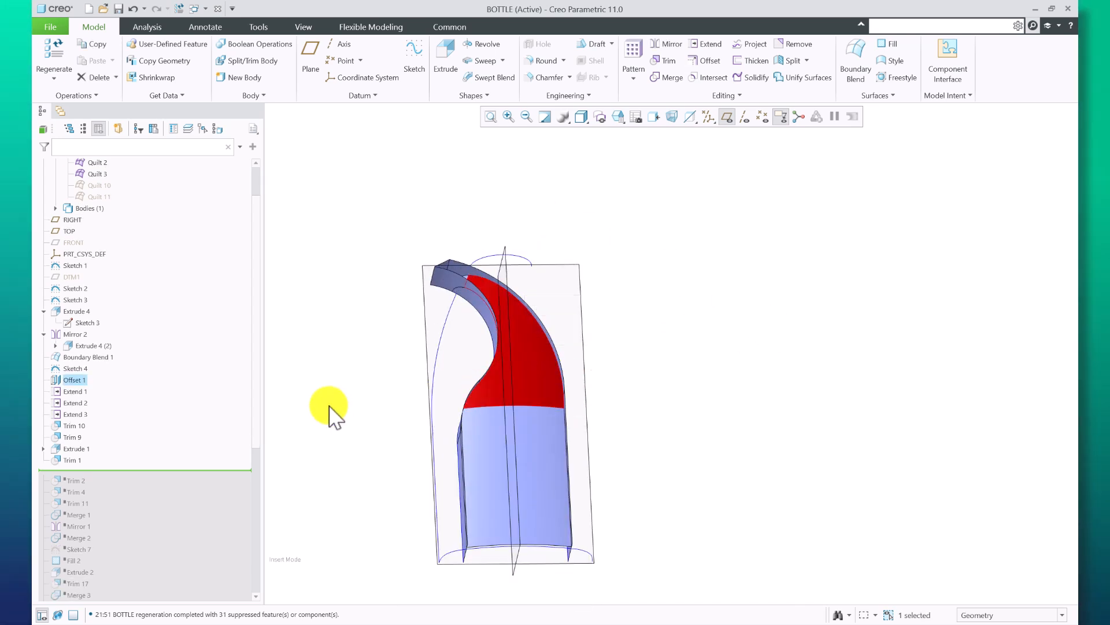
click(74, 460)
scroll(205, 376, down, 4)
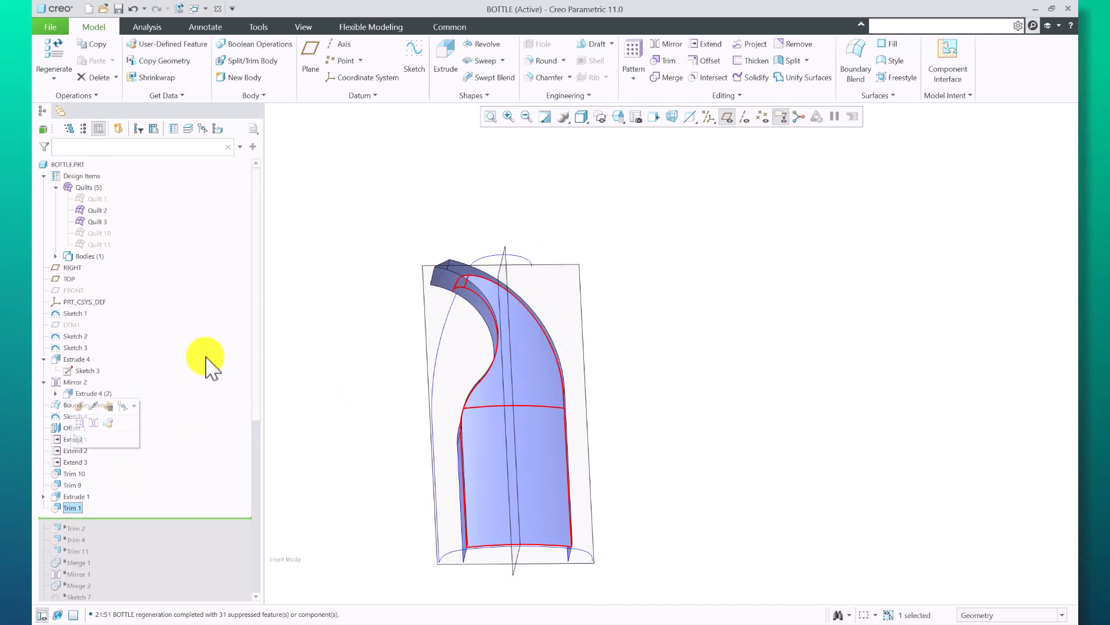
Roll the model forward to include Trim 2 and show Quilt 1, the bottle's main surface.
right_click(81, 346)
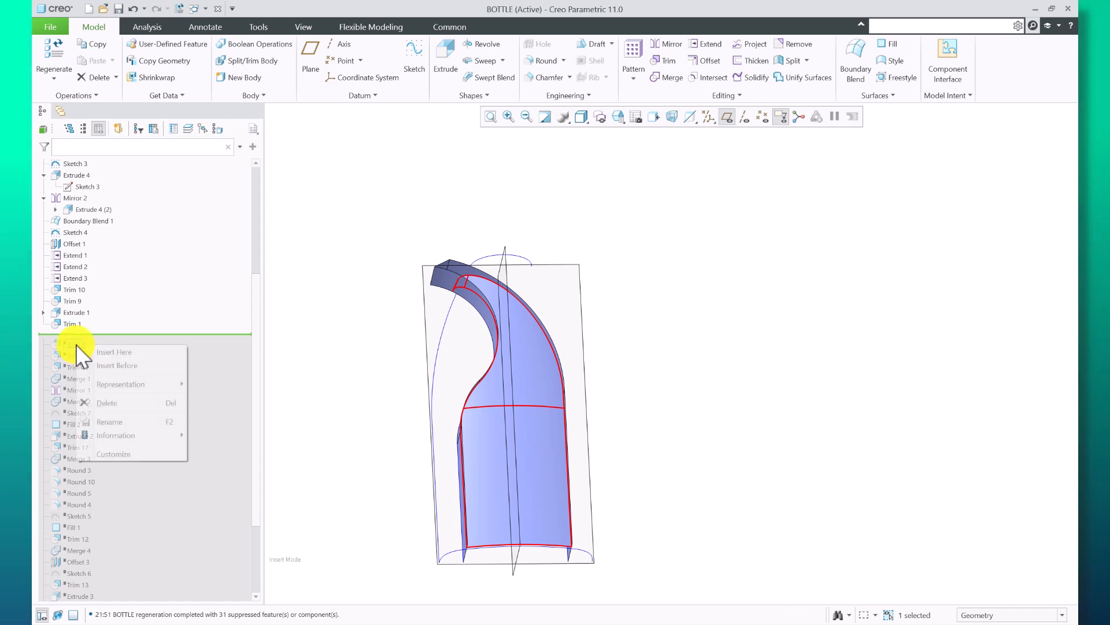
click(110, 352)
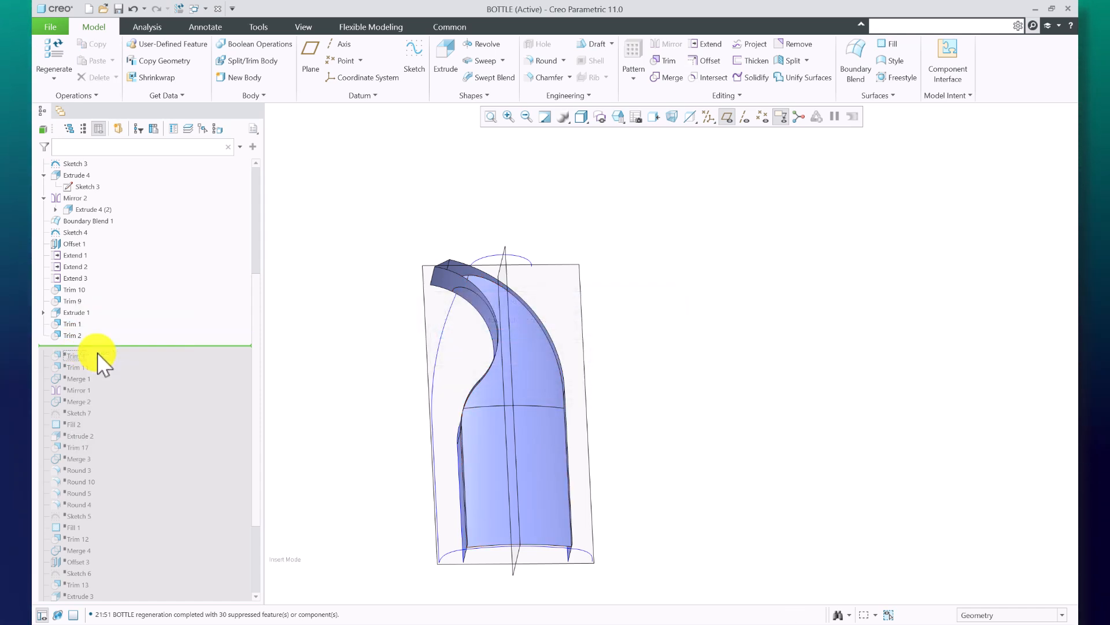
scroll(156, 261, up, 5)
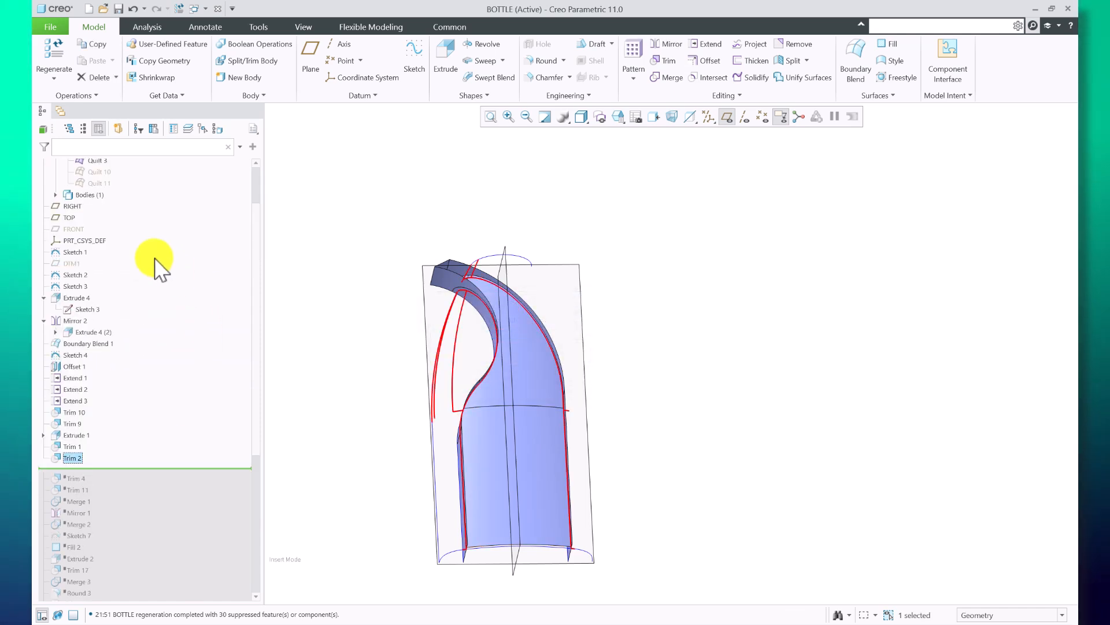
click(95, 198)
click(114, 173)
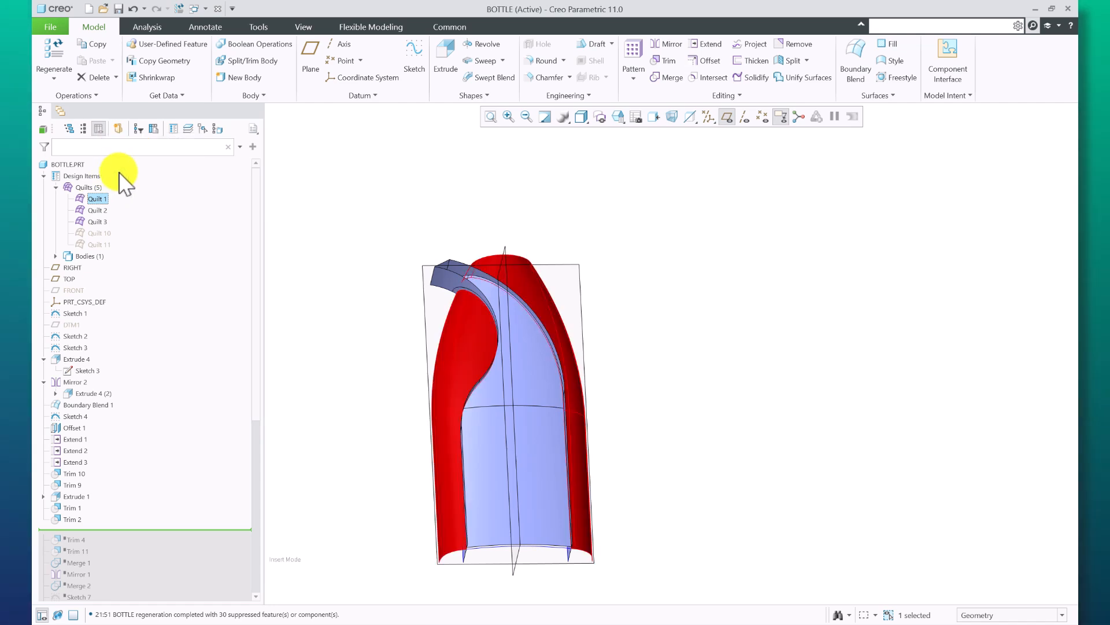
click(352, 224)
Inspect the gap cut into the main surface and review Trim 2's trimmed quilt and trimming object in its definition.
scroll(431, 323, down, 4)
mouse_move(432, 315)
middle_down()
mouse_move(543, 295)
mouse_move(476, 278)
mouse_move(510, 248)
mouse_move(600, 255)
middle_up()
scroll(652, 254, up, 2)
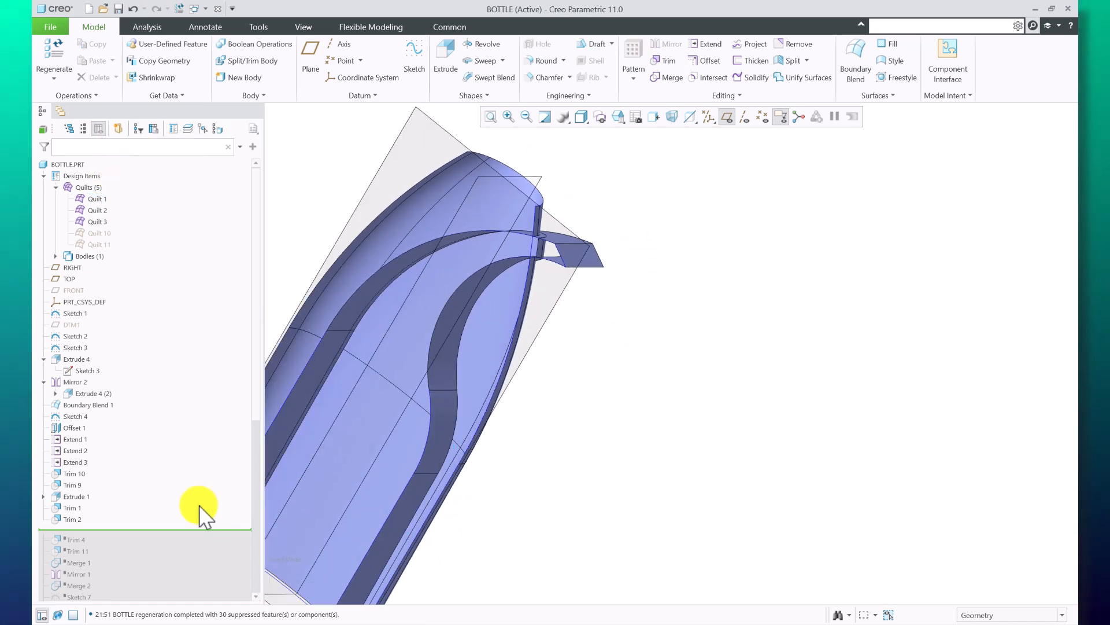
middle_drag(603, 323, 584, 317)
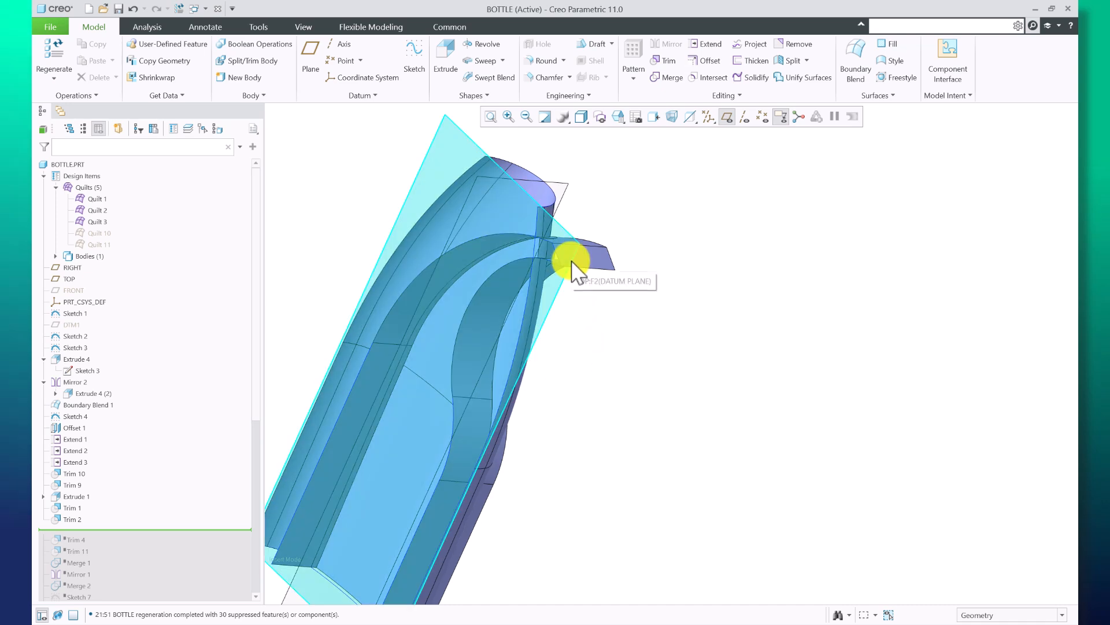
scroll(570, 260, down, 2)
right_click(63, 517)
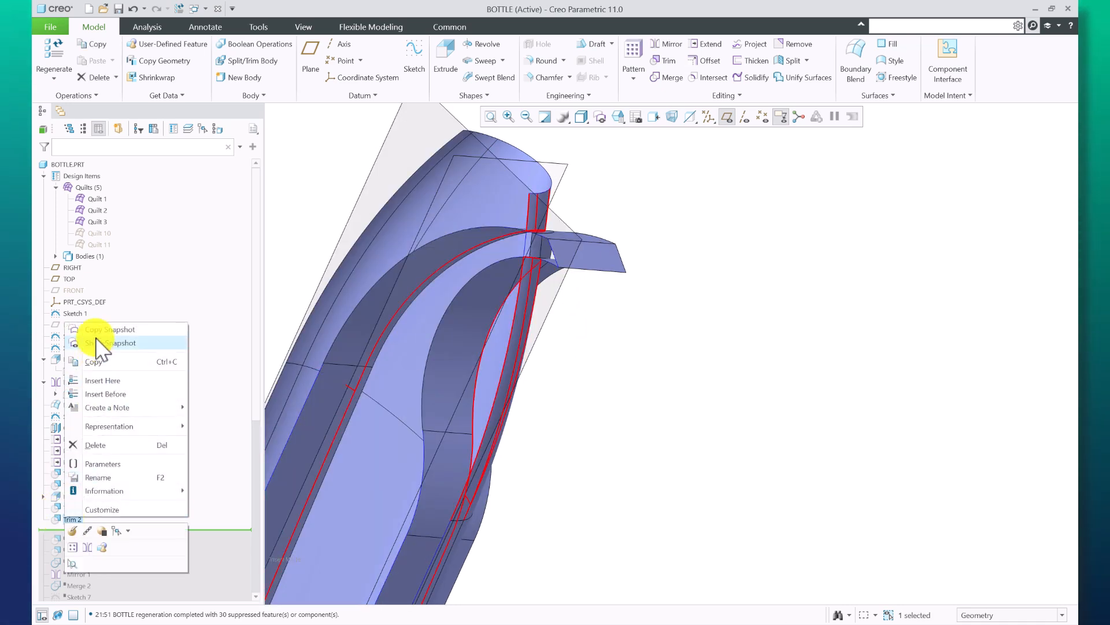
click(73, 528)
scroll(652, 253, up, 3)
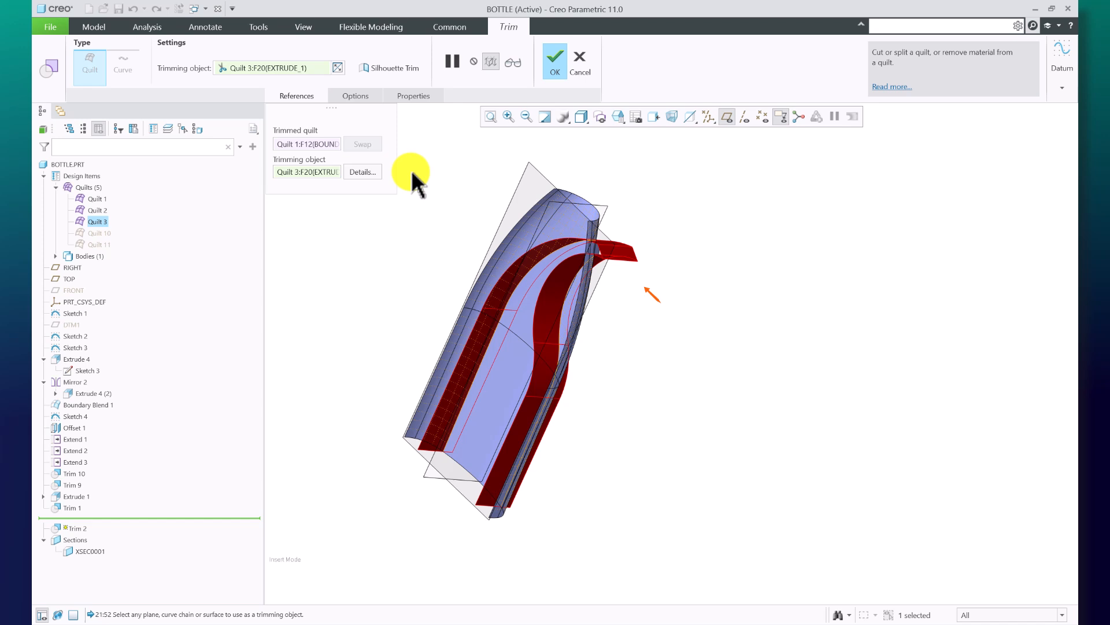
click(318, 144)
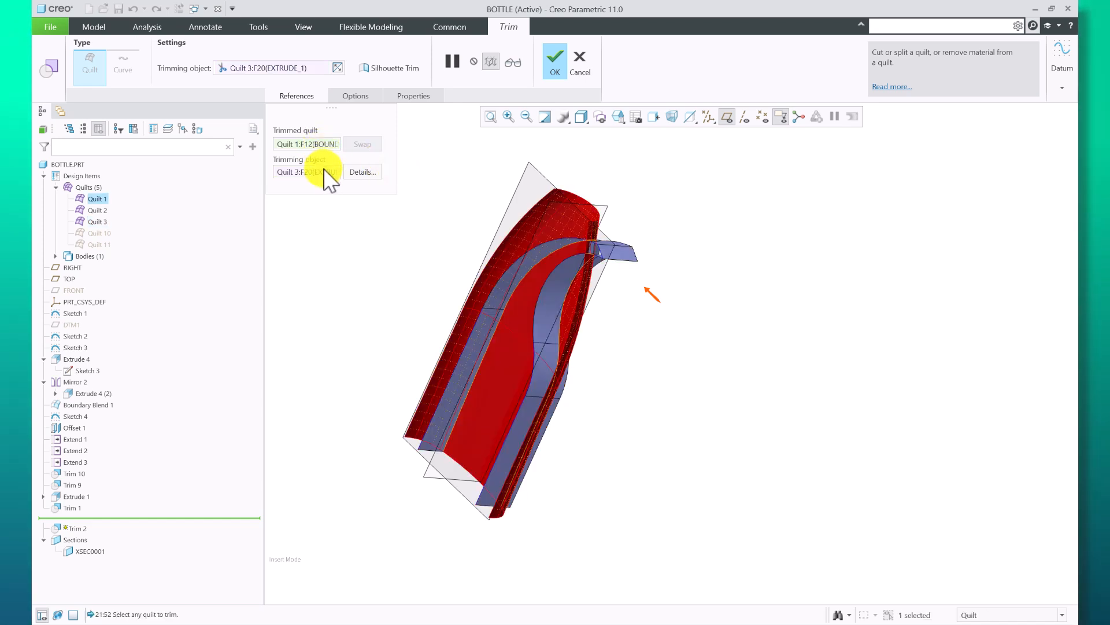
click(325, 171)
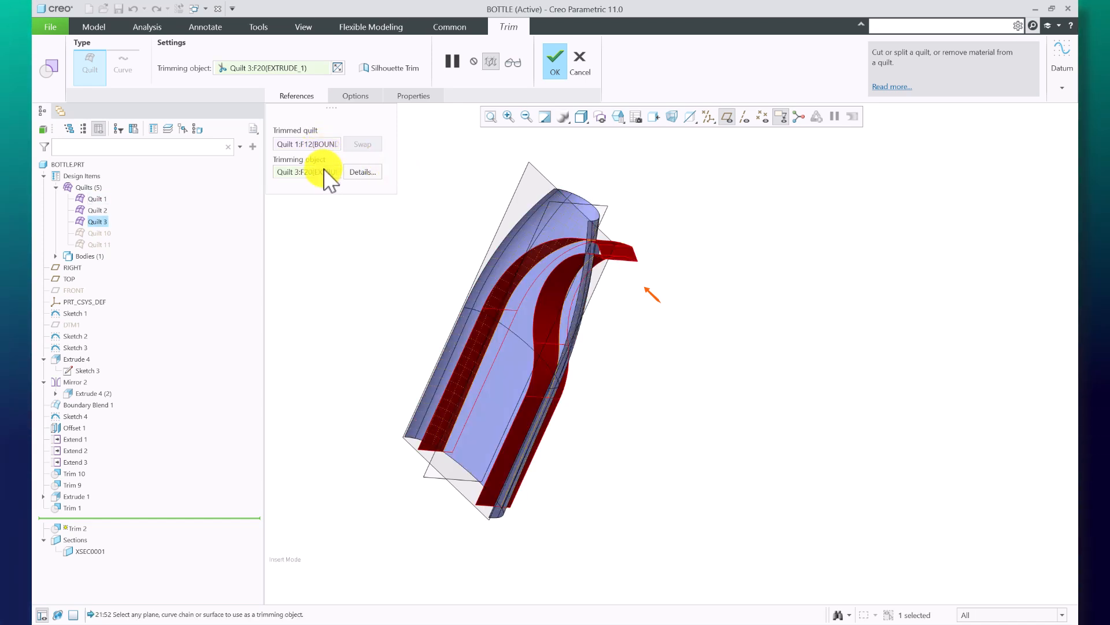
click(555, 58)
Roll the model forward to include Trim 4.
scroll(134, 518, down, 3)
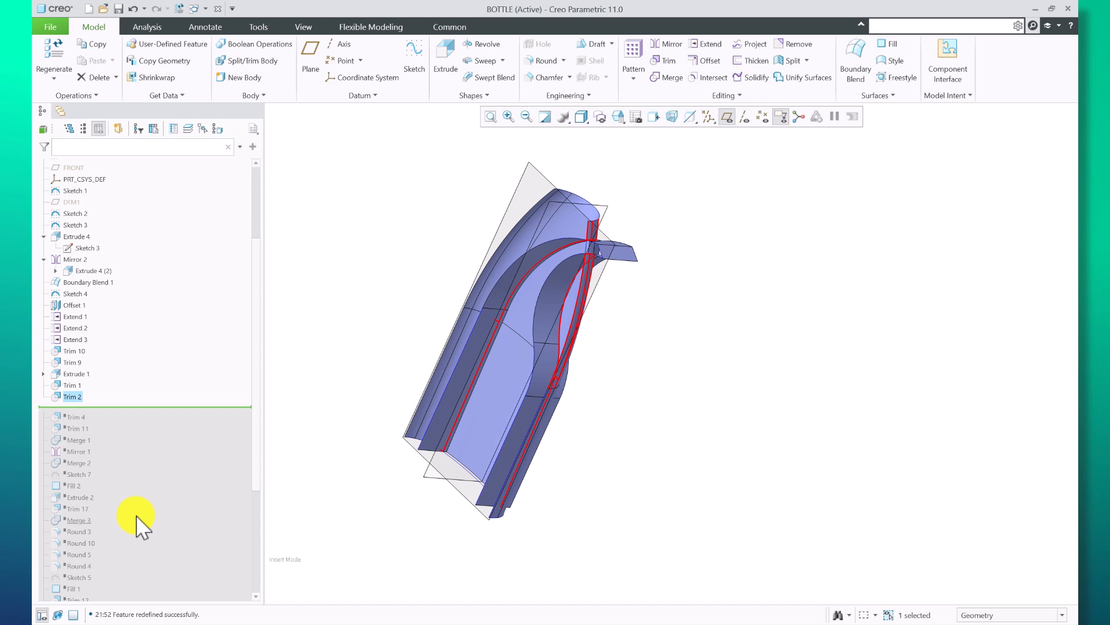
right_click(69, 412)
click(85, 417)
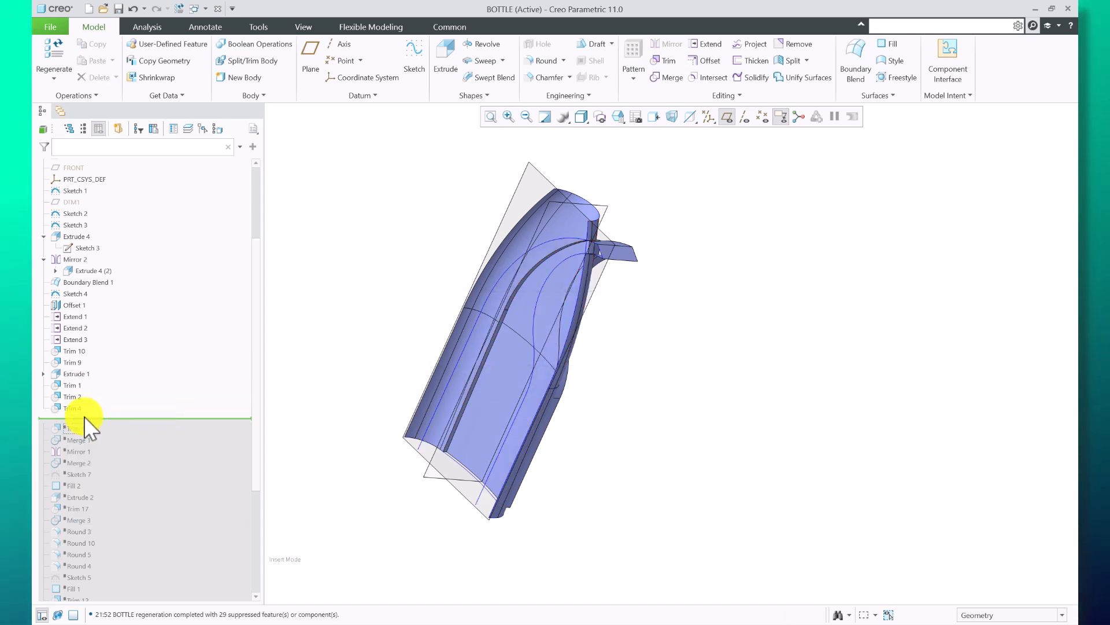
Review Trim 4's definition, checking how its trimming object cuts the extruded surface outside the bottle.
click(71, 408)
click(79, 353)
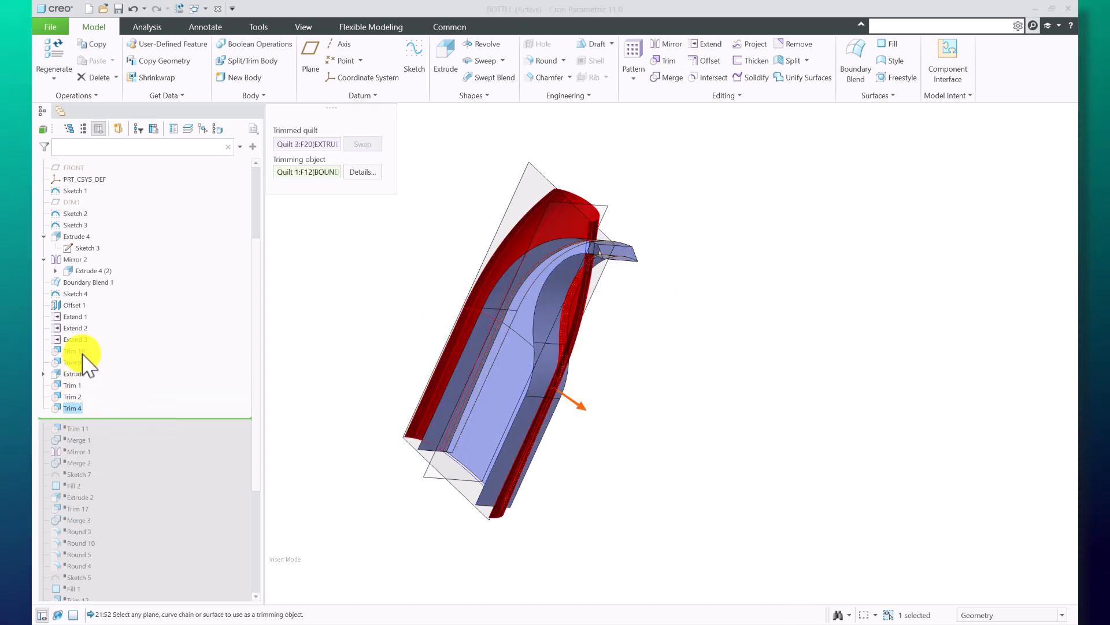
click(321, 172)
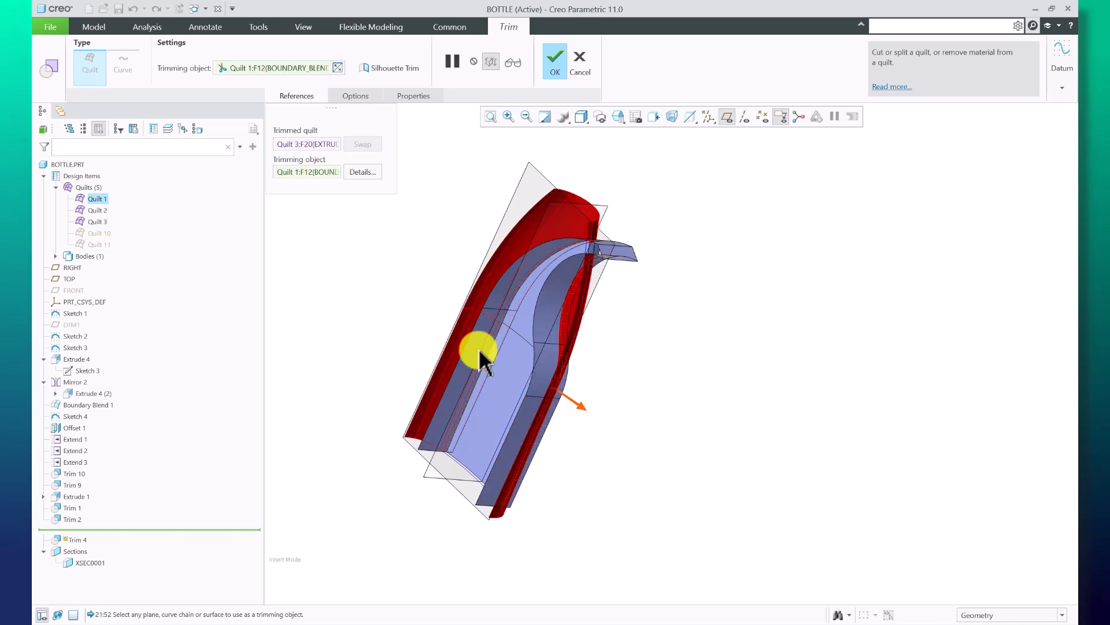
middle_drag(687, 352, 586, 293)
scroll(648, 301, down, 4)
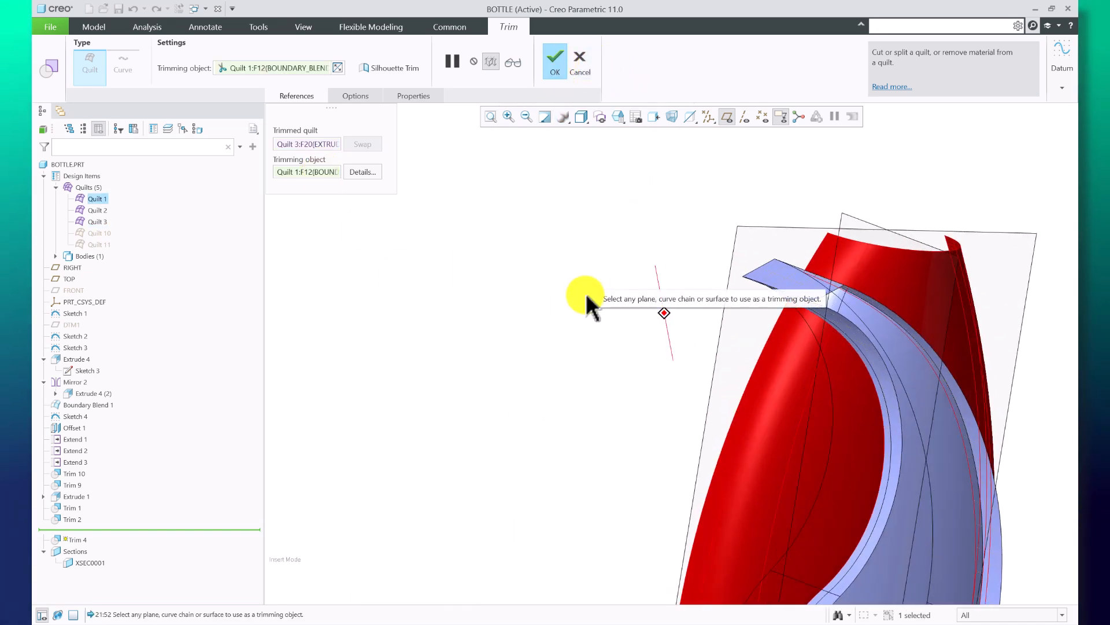
scroll(585, 293, up, 4)
scroll(859, 356, down, 4)
click(547, 65)
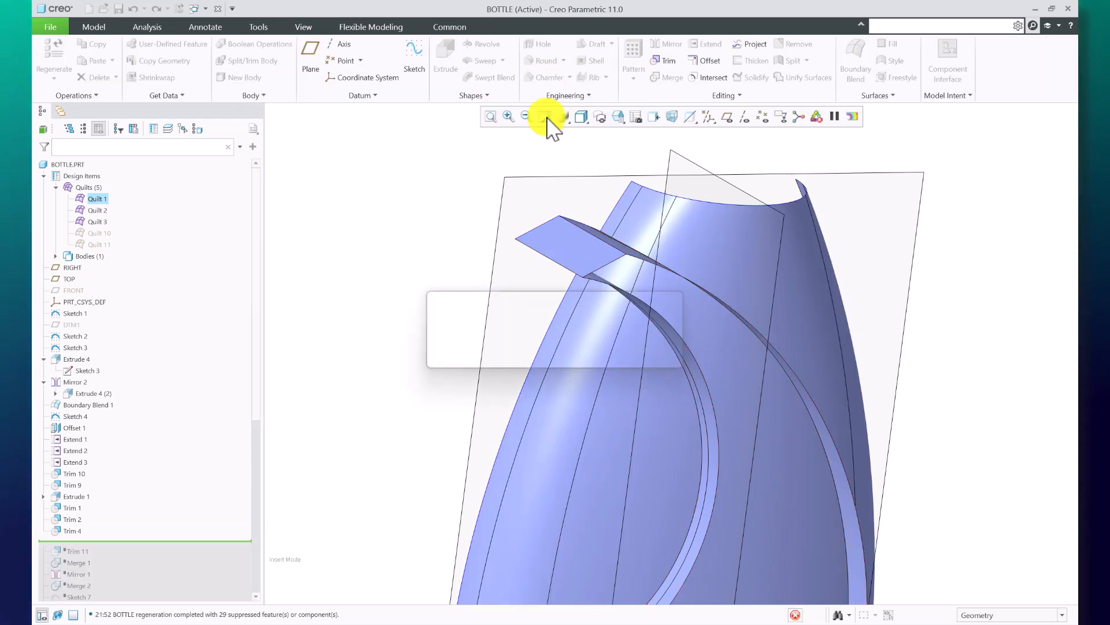
Roll the model forward to include Trim 11.
scroll(115, 521, down, 4)
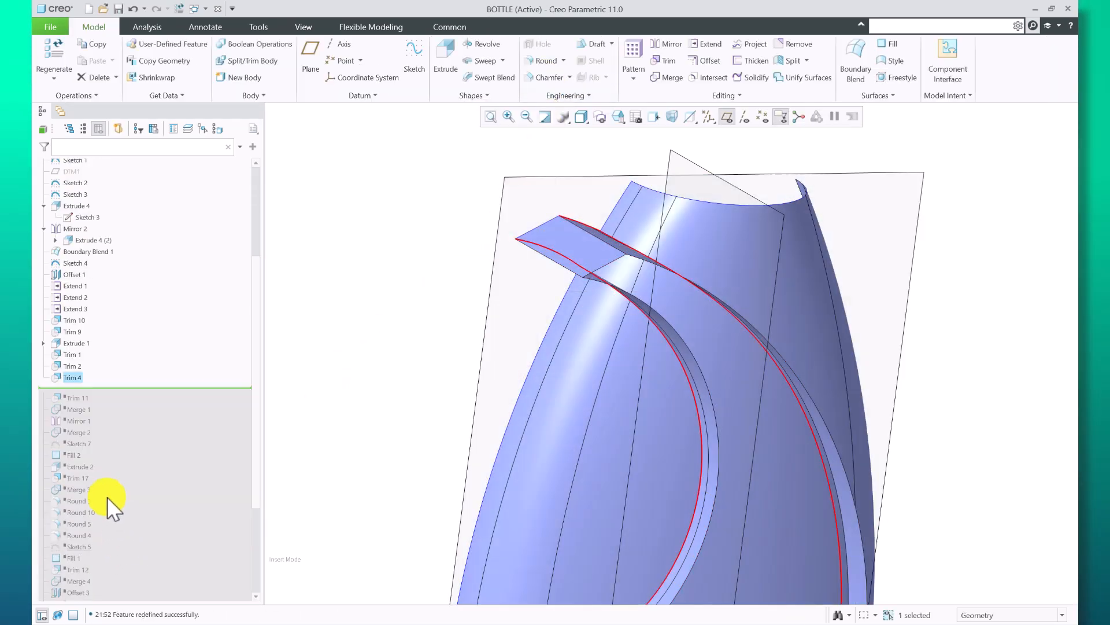
right_click(84, 401)
click(103, 408)
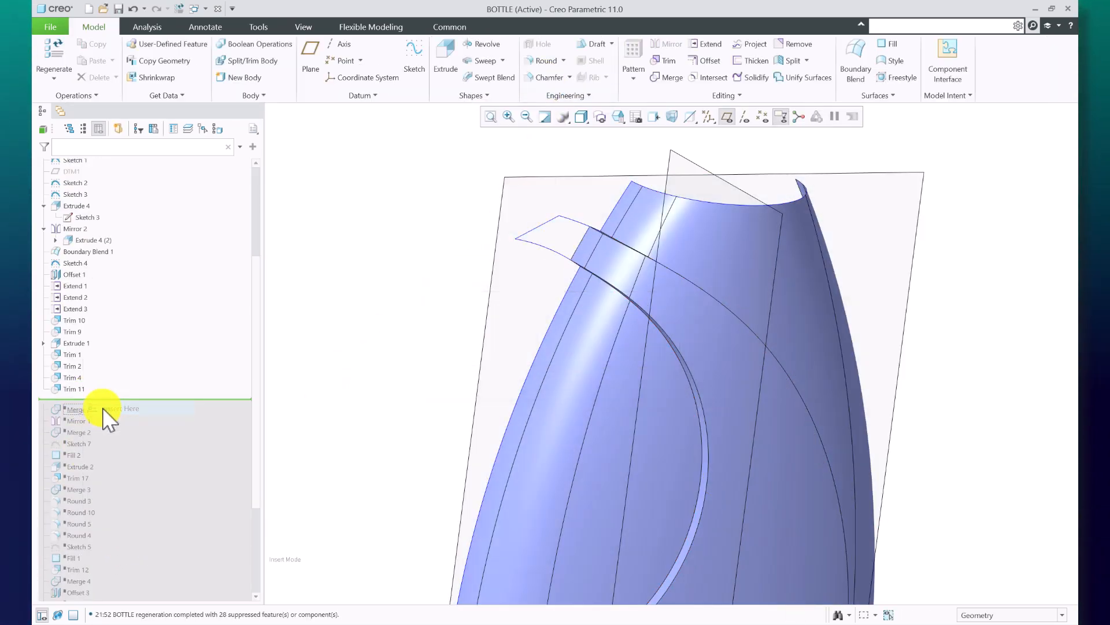
Review Trim 11's definition, comparing its trimmed quilt with its trimming object on the model.
click(74, 387)
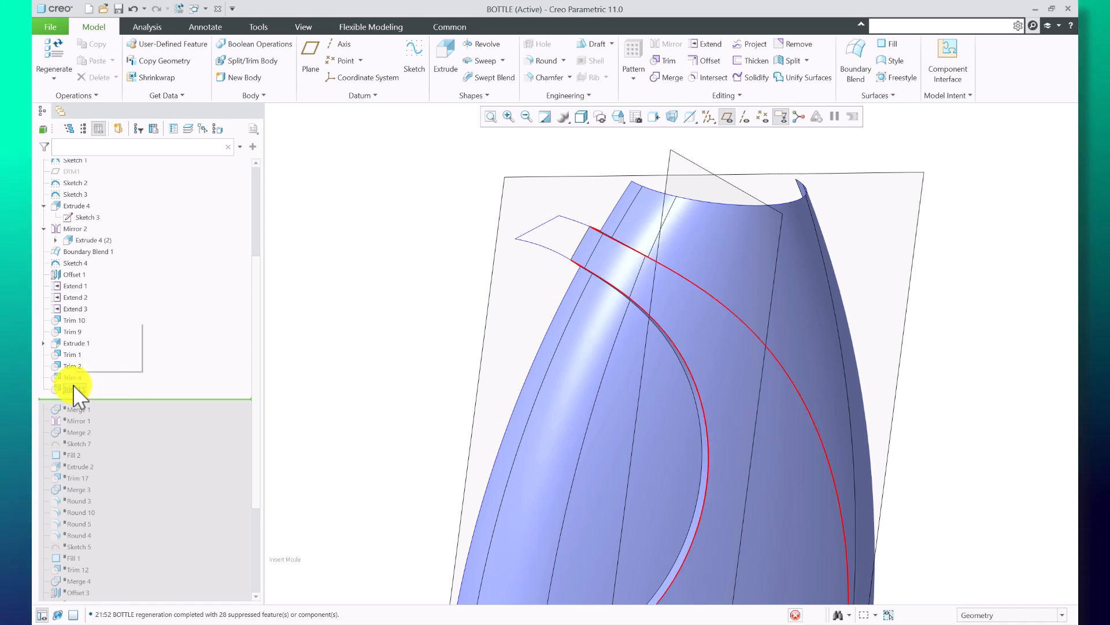
click(87, 331)
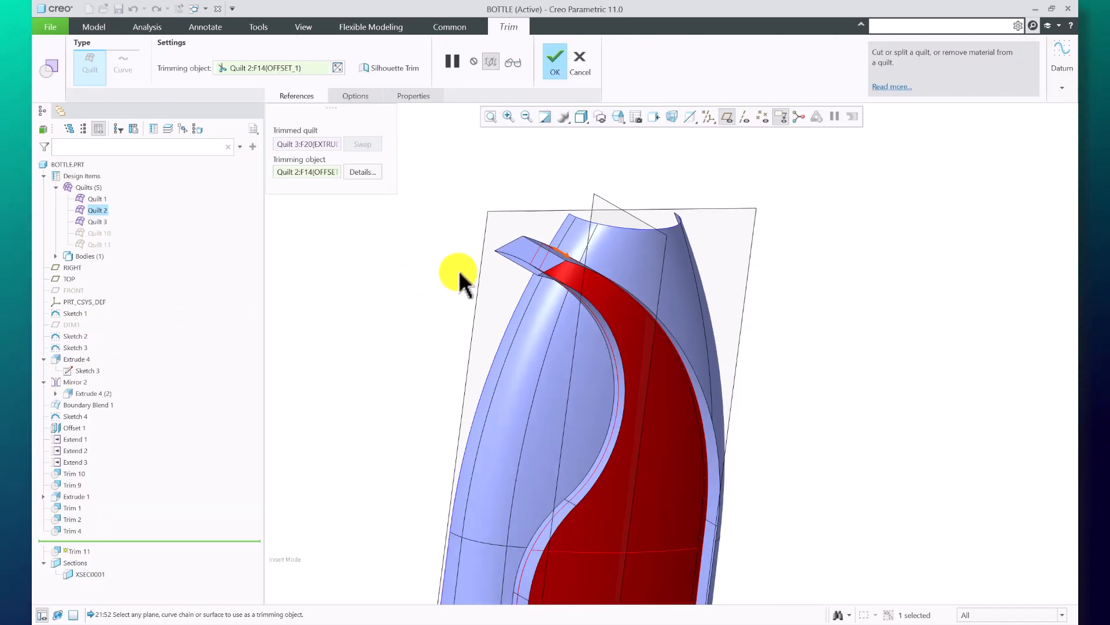
click(317, 147)
click(312, 172)
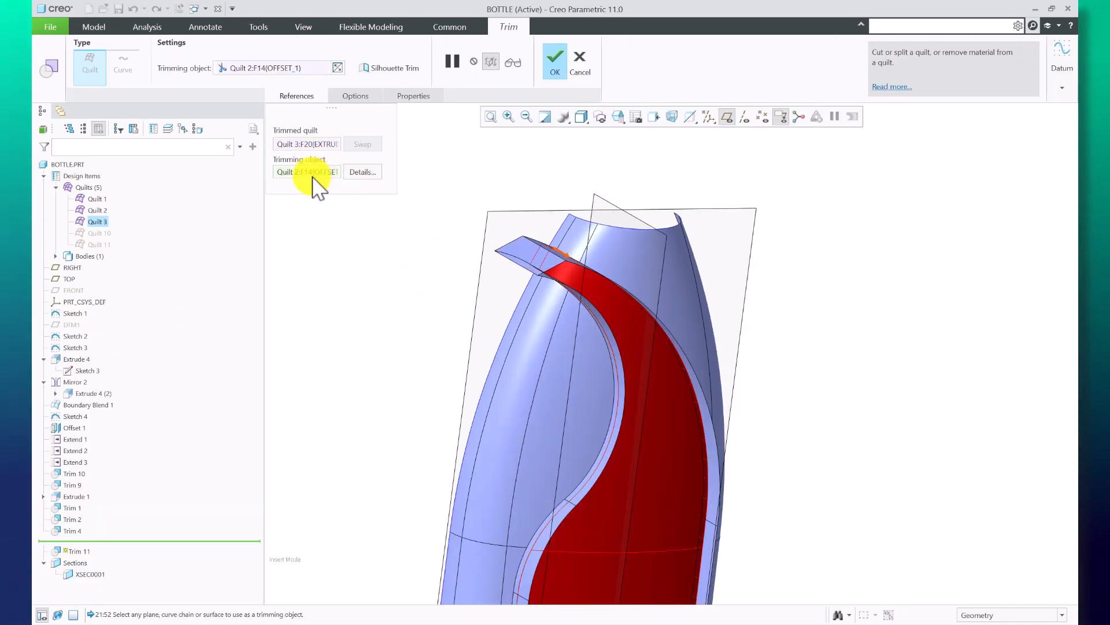
scroll(492, 324, up, 3)
mouse_move(696, 426)
middle_down()
mouse_move(739, 404)
mouse_move(728, 426)
mouse_move(695, 429)
middle_up()
click(554, 58)
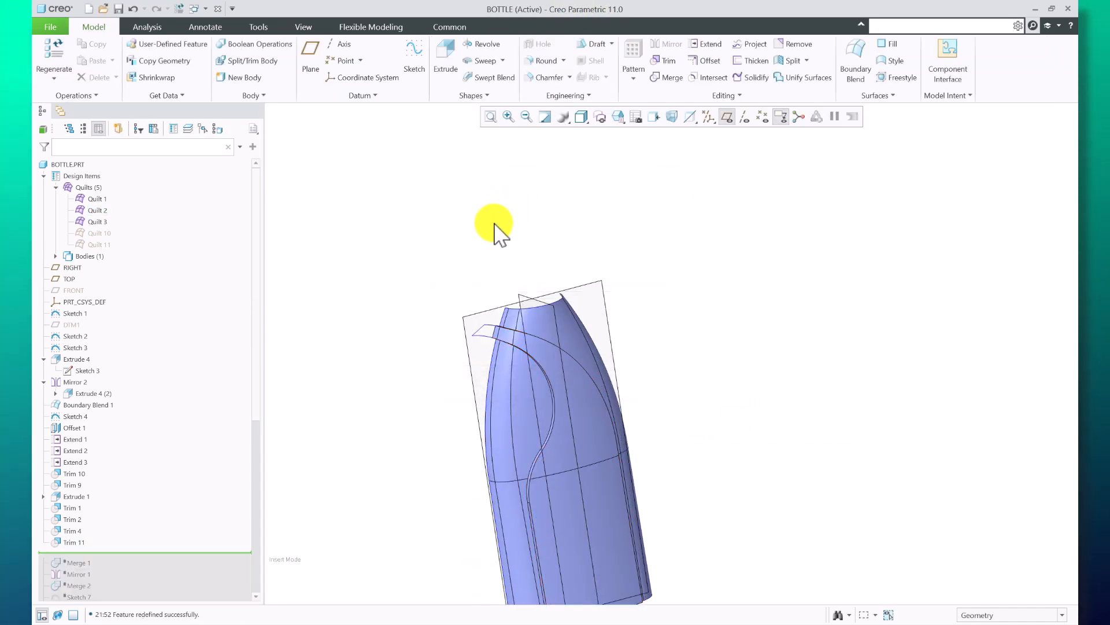
Inspect the trimmed surfaces from the bottle's open base and roll the model forward to include Merge 1.
mouse_move(537, 288)
middle_down()
mouse_move(557, 317)
mouse_move(506, 277)
mouse_move(525, 206)
mouse_move(489, 190)
middle_up()
scroll(109, 526, down, 4)
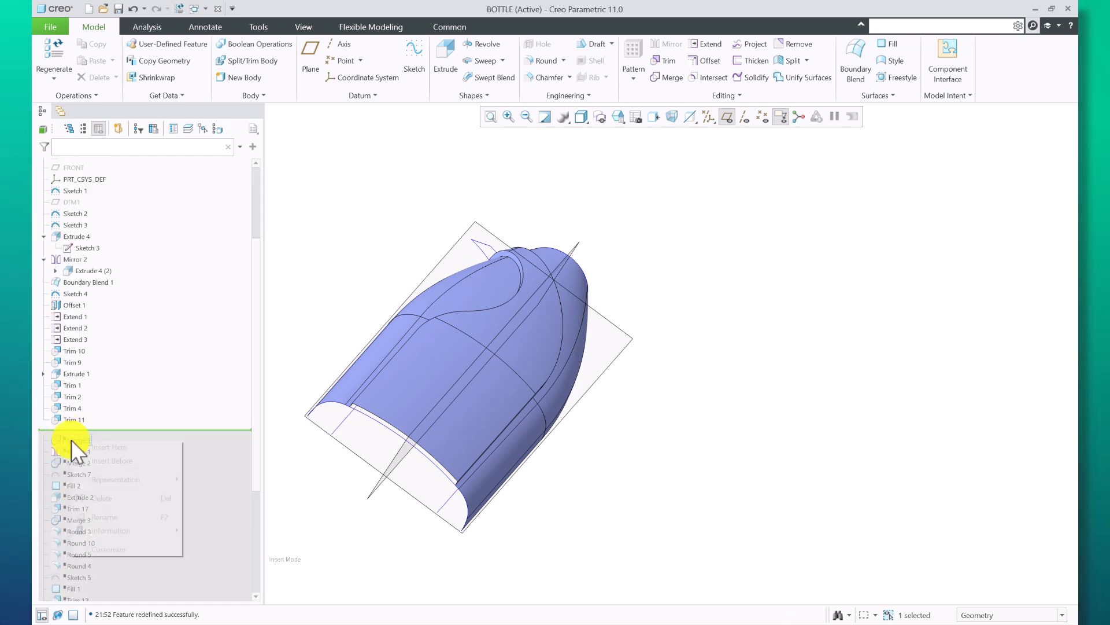
right_click(71, 440)
click(96, 446)
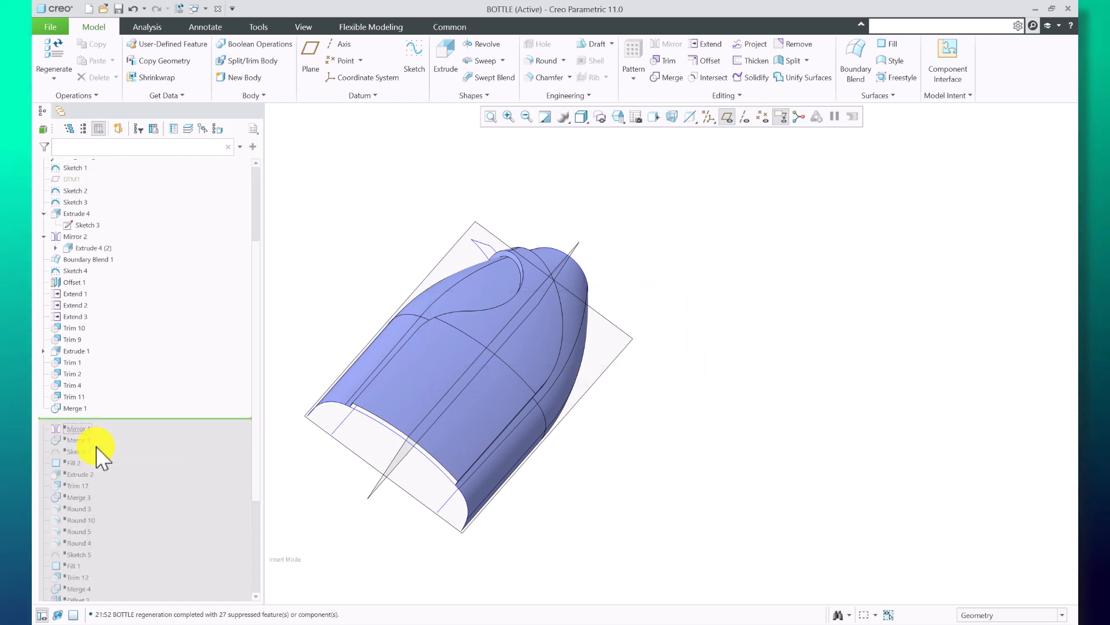
Review Merge 1's definition to check which quilts it joins.
click(75, 409)
click(91, 358)
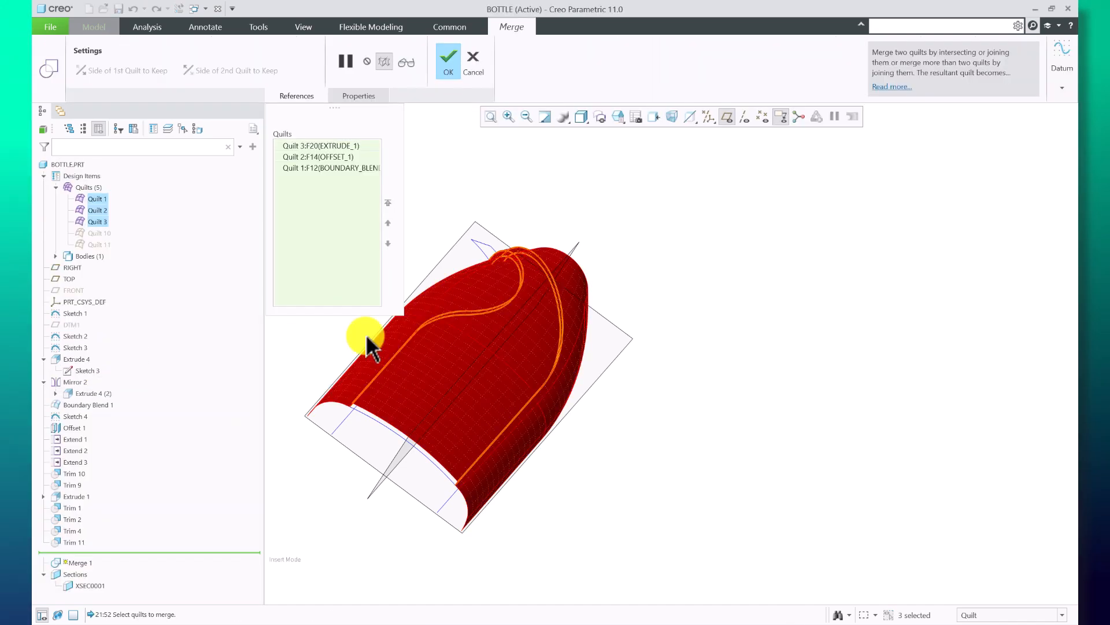
middle_drag(365, 338, 679, 332)
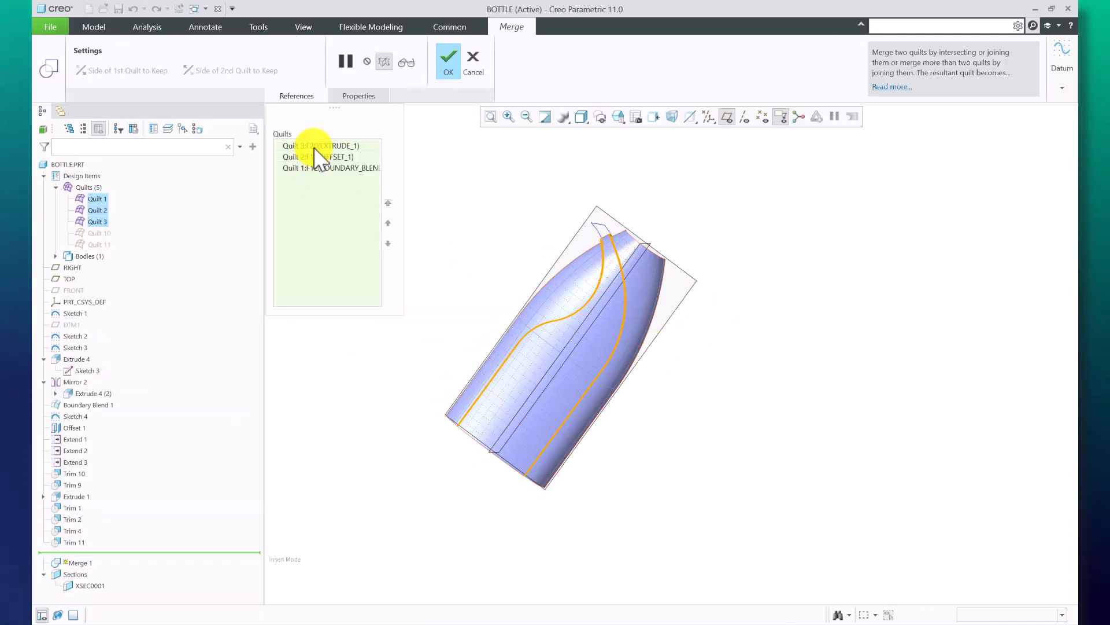
click(313, 167)
click(449, 61)
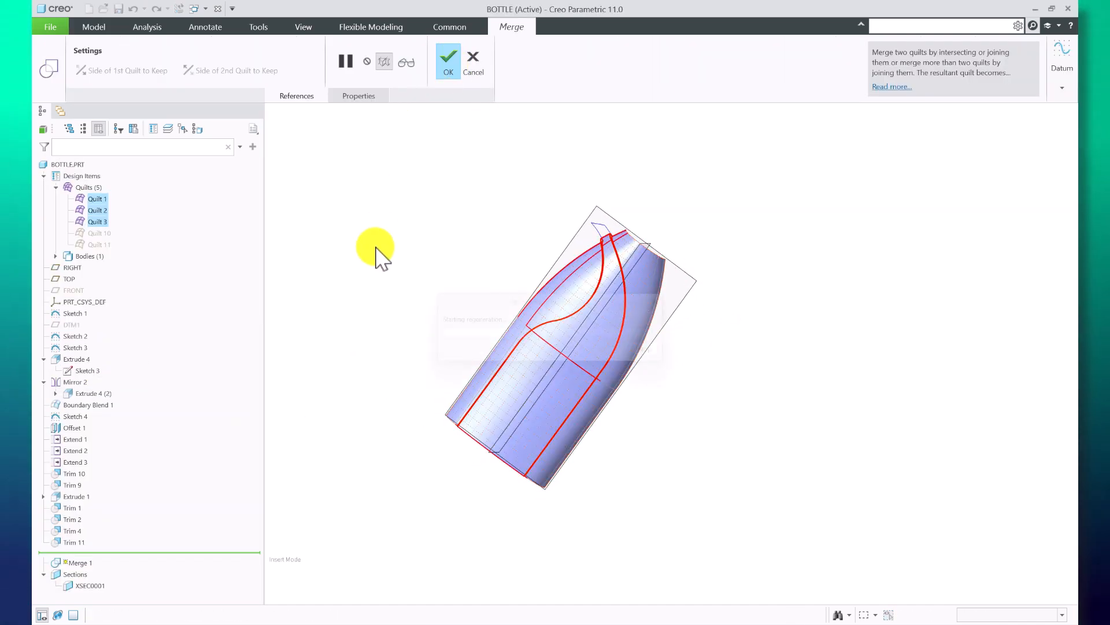
Roll the model forward to include Mirror 1 and inspect the mirrored half of the bottle.
scroll(107, 347, down, 3)
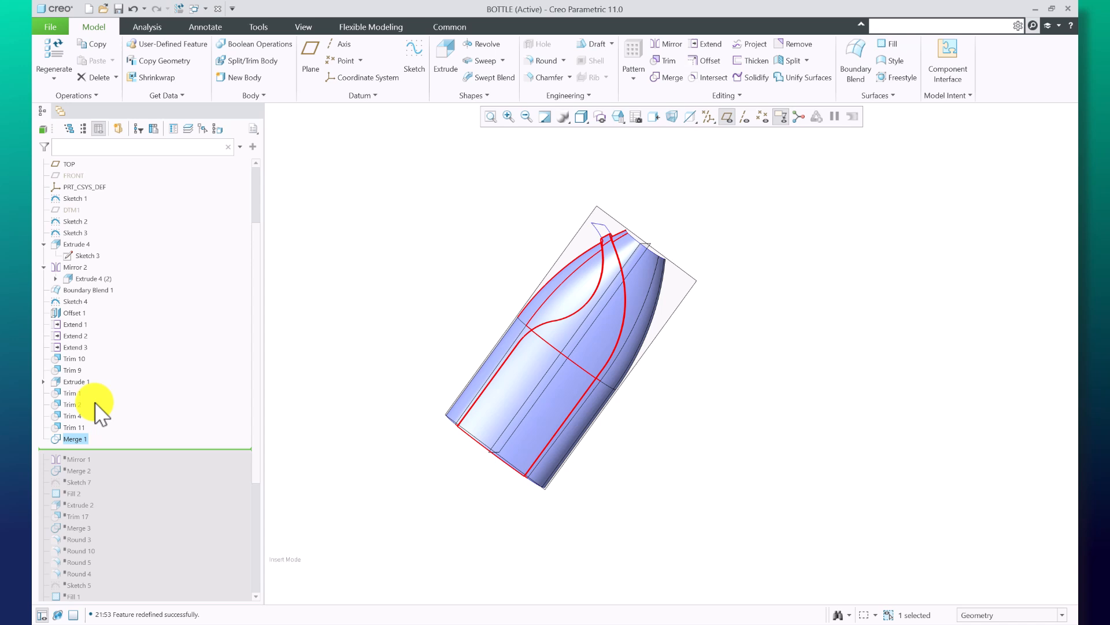
right_click(86, 461)
click(99, 471)
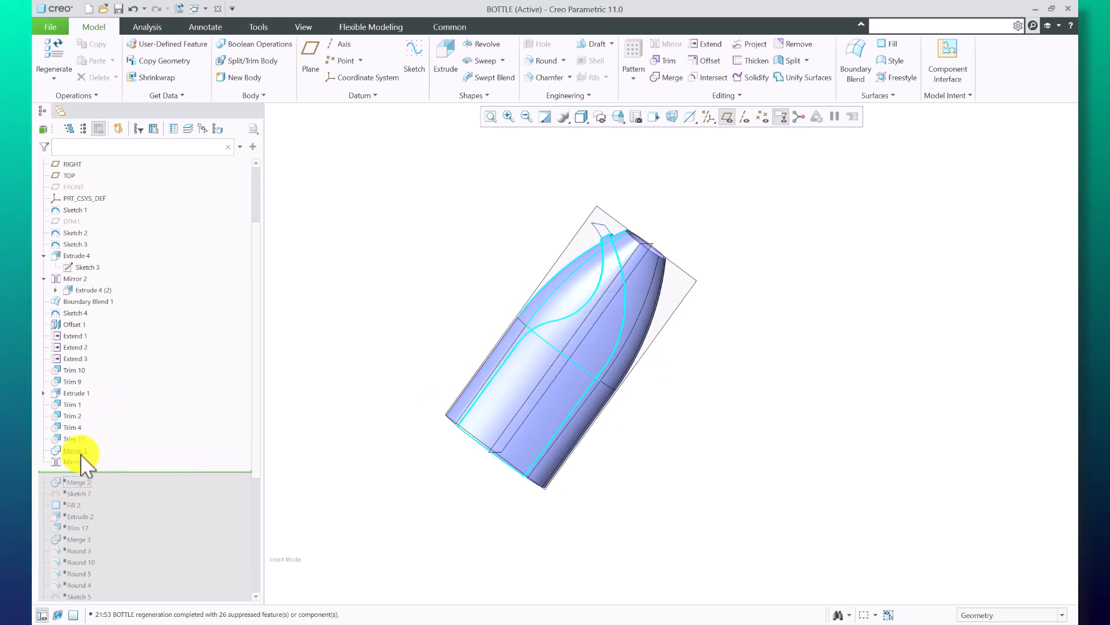
click(81, 460)
middle_drag(568, 269, 497, 280)
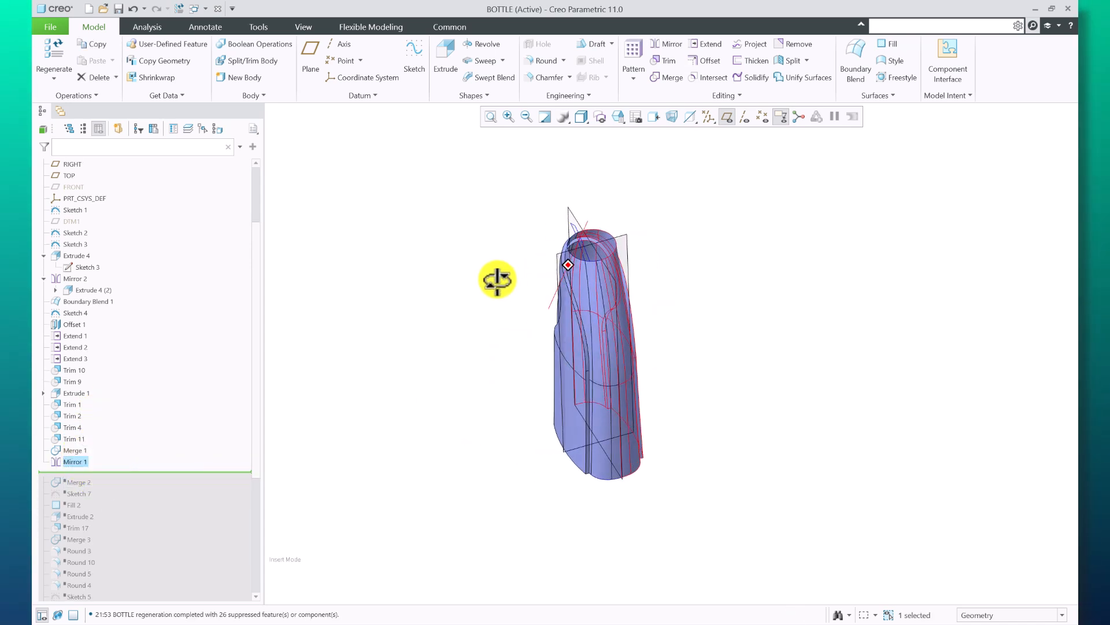
scroll(651, 239, down, 4)
Turn off the datum plane display and hide Sketch 2.
click(729, 116)
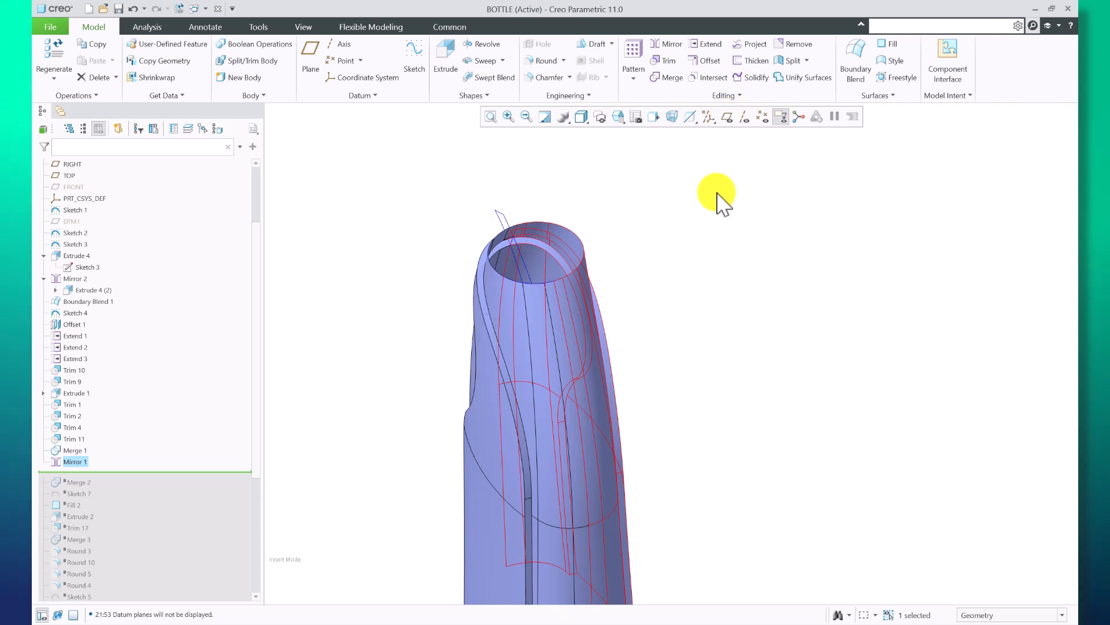
scroll(593, 354, down, 2)
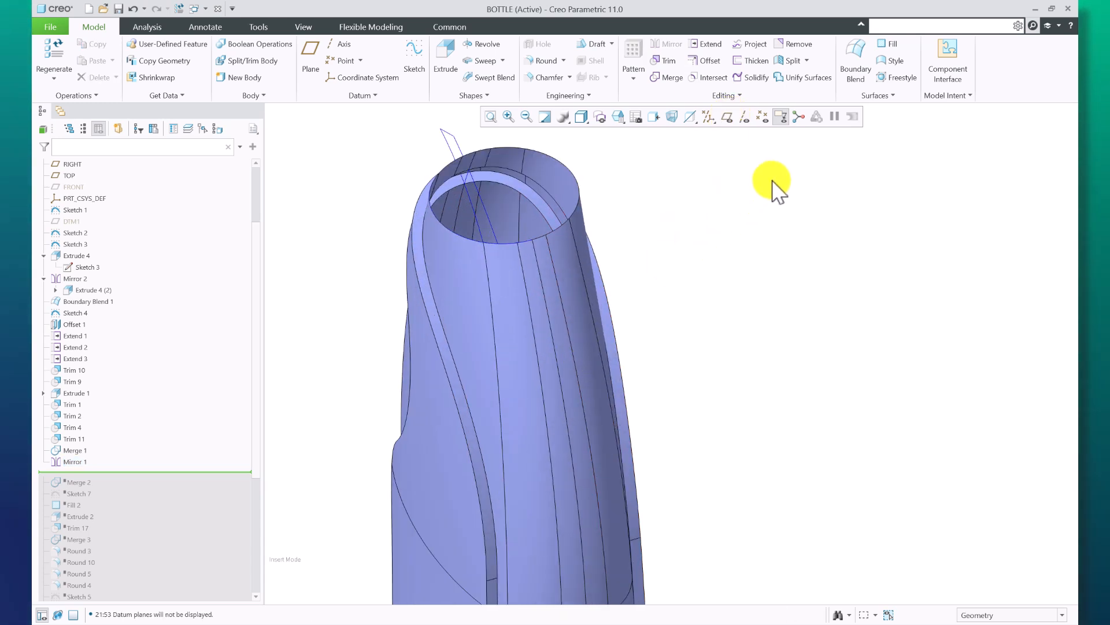
click(86, 267)
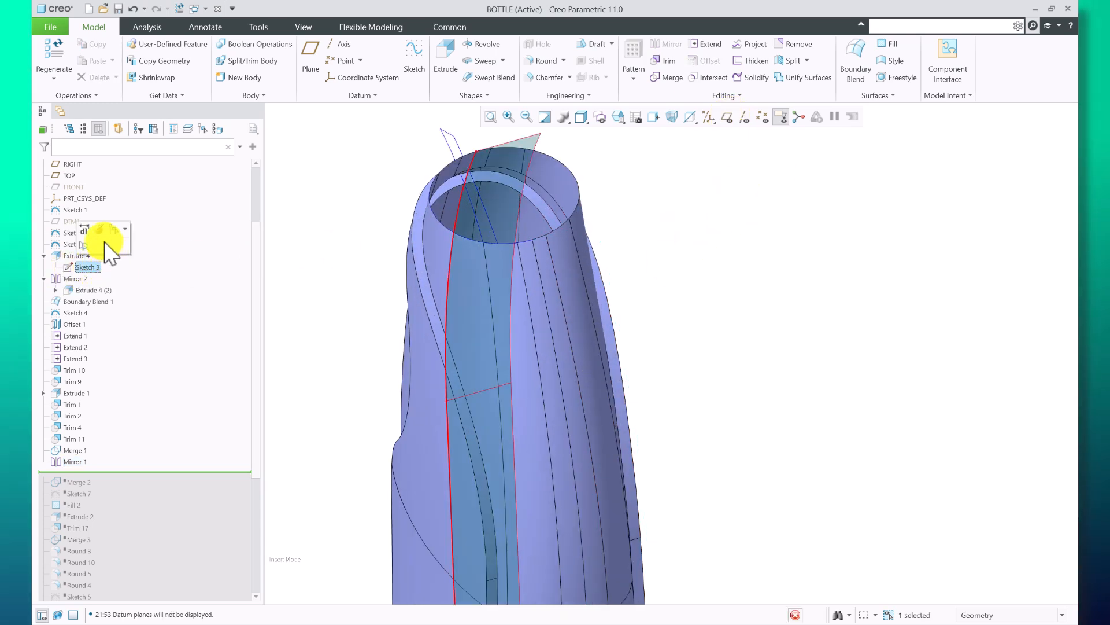
click(302, 316)
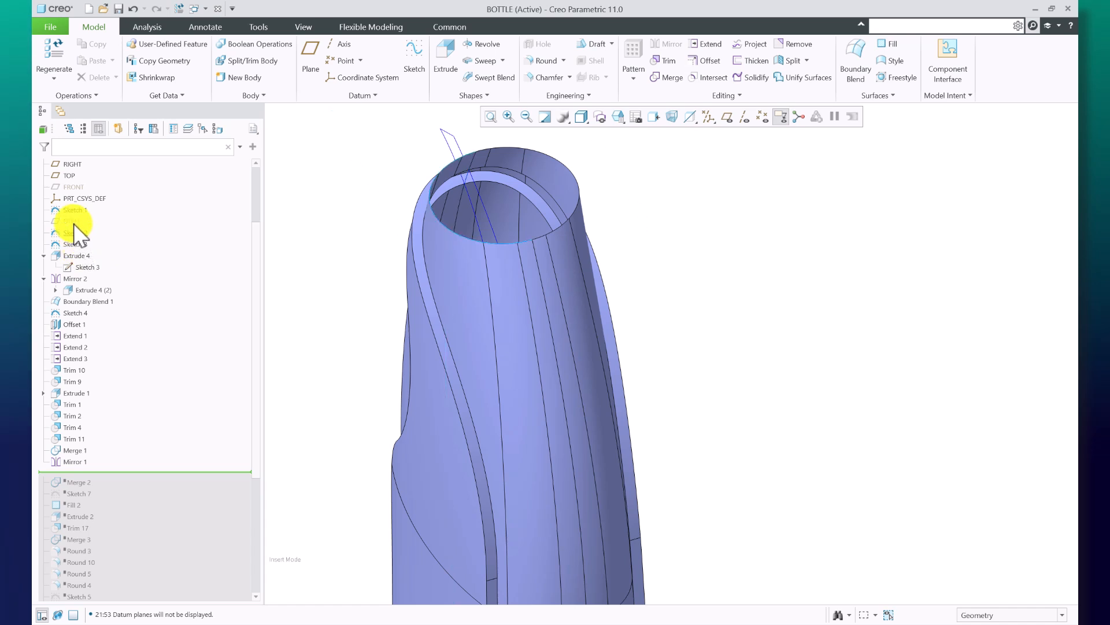
click(75, 232)
click(87, 212)
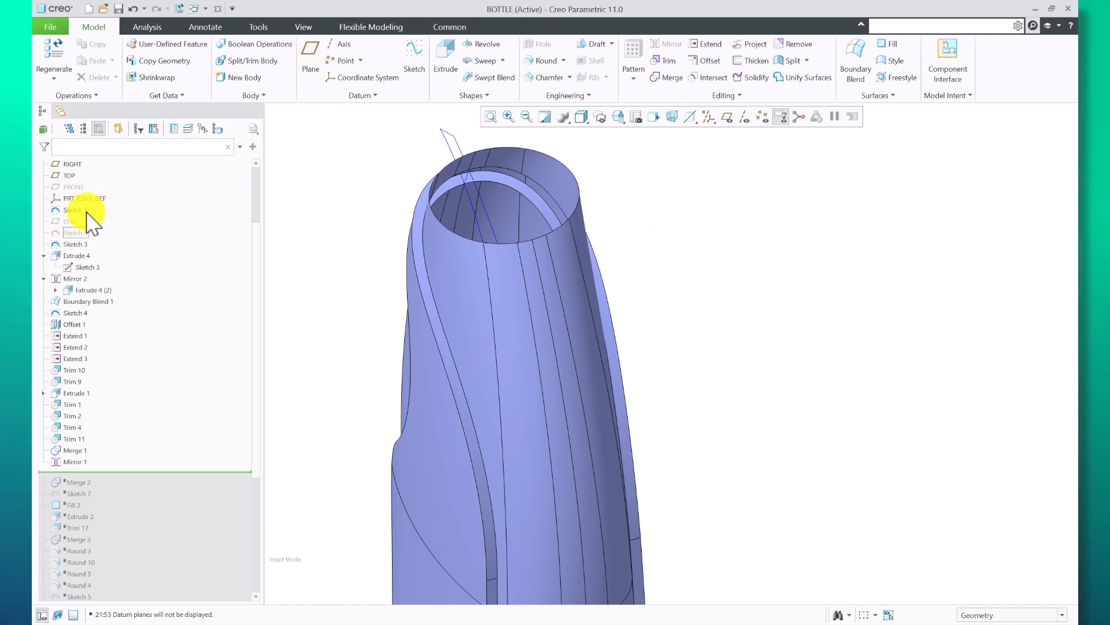
Hide Sketch 1, Sketch 3 and Sketch 4 in the bottle model.
click(86, 211)
click(86, 244)
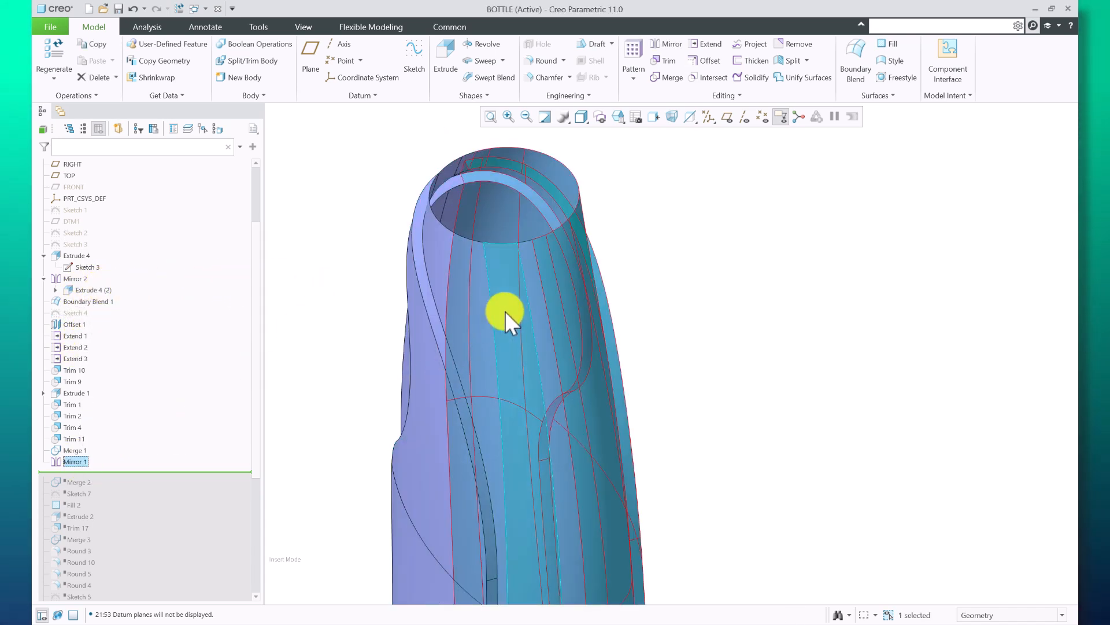
Review Mirror 1's definition to check which quilt is mirrored and about which plane.
middle_drag(507, 314, 428, 387)
right_click(65, 463)
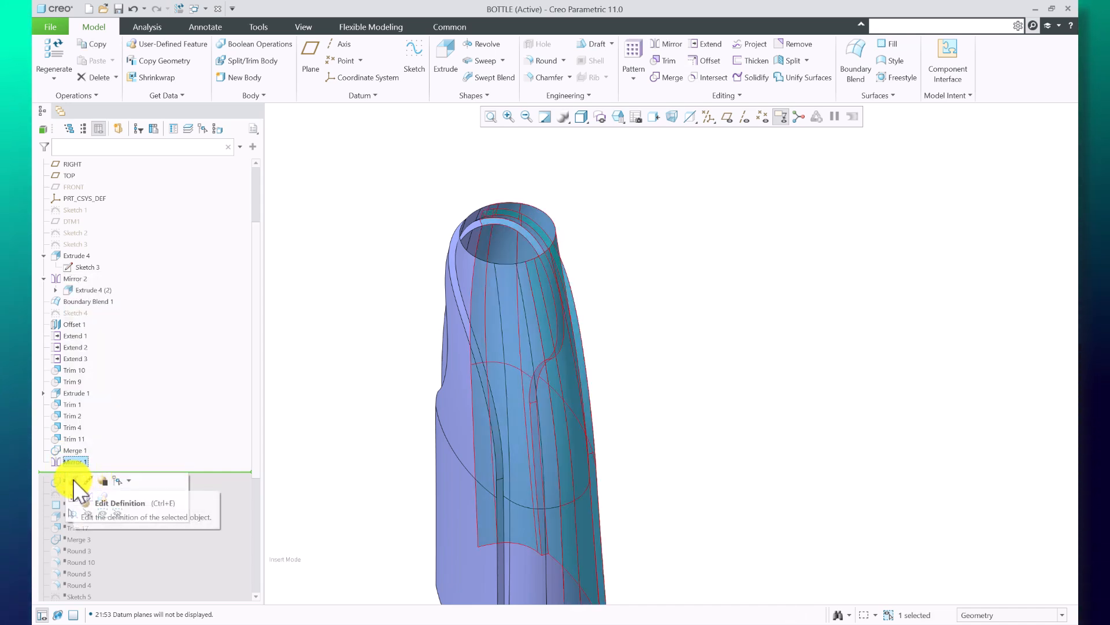
click(73, 480)
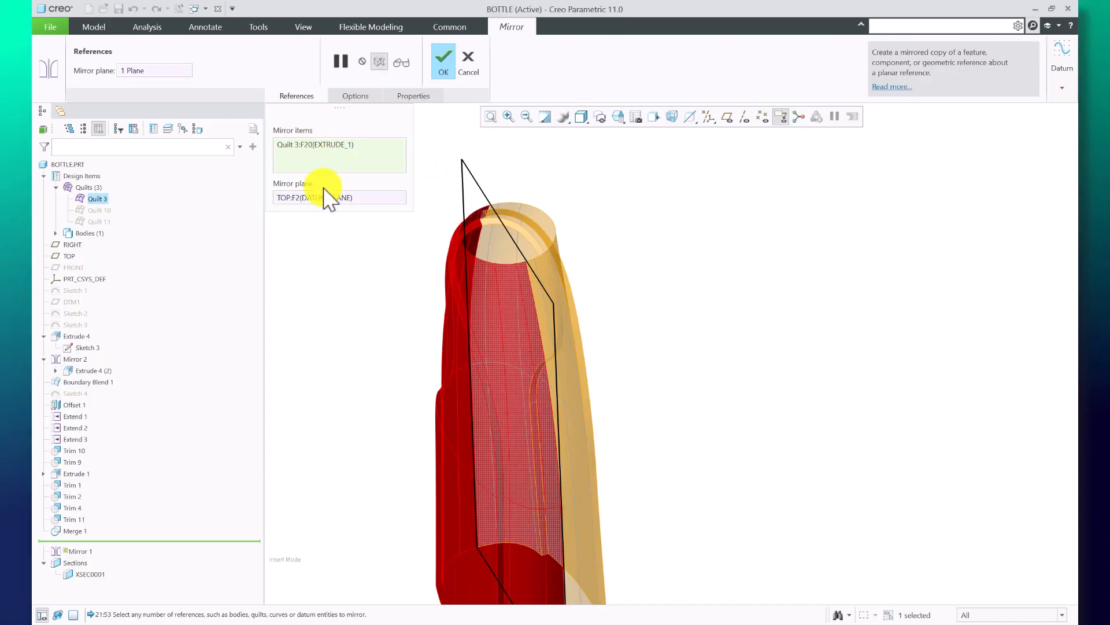
click(442, 61)
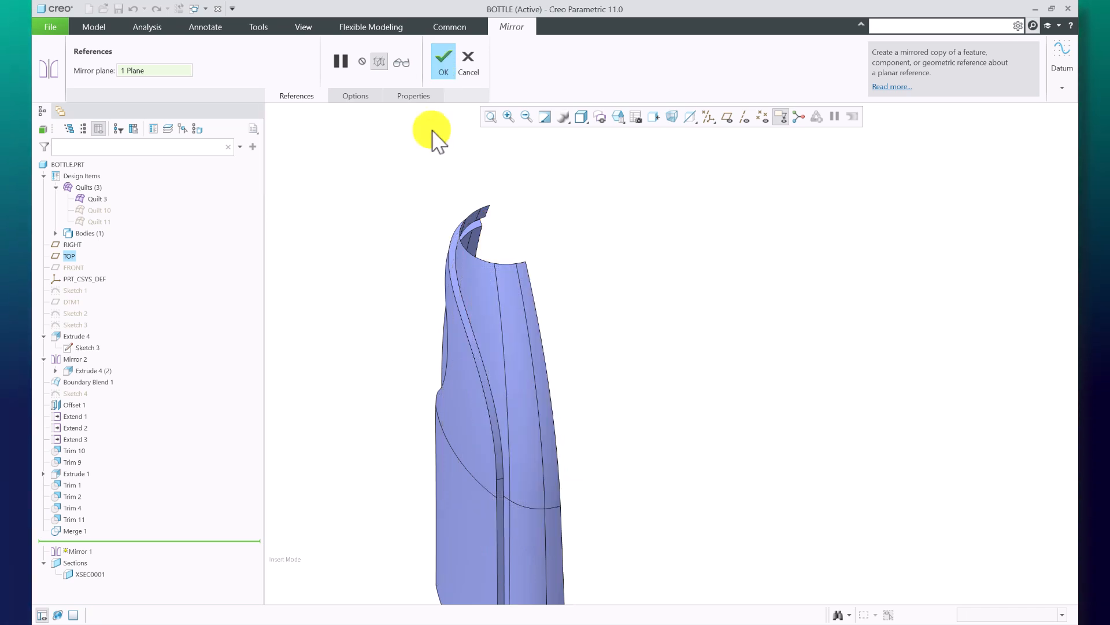
Roll the model forward to include Merge 2.
scroll(96, 531, down, 4)
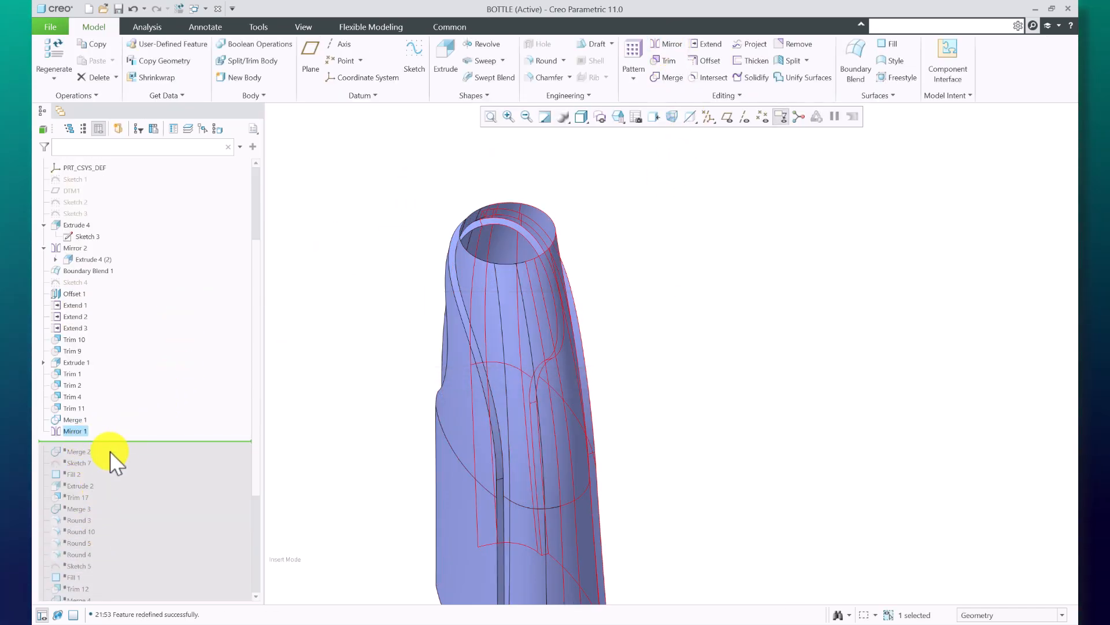
right_click(78, 451)
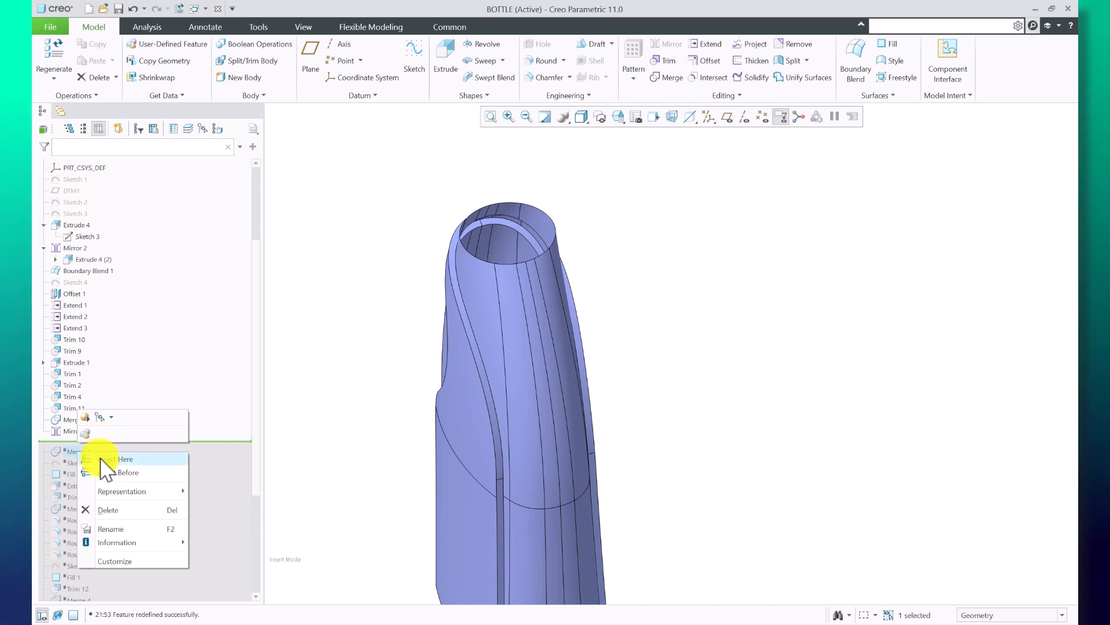
click(99, 458)
Review Merge 2's definition to check which quilts it joins.
click(75, 431)
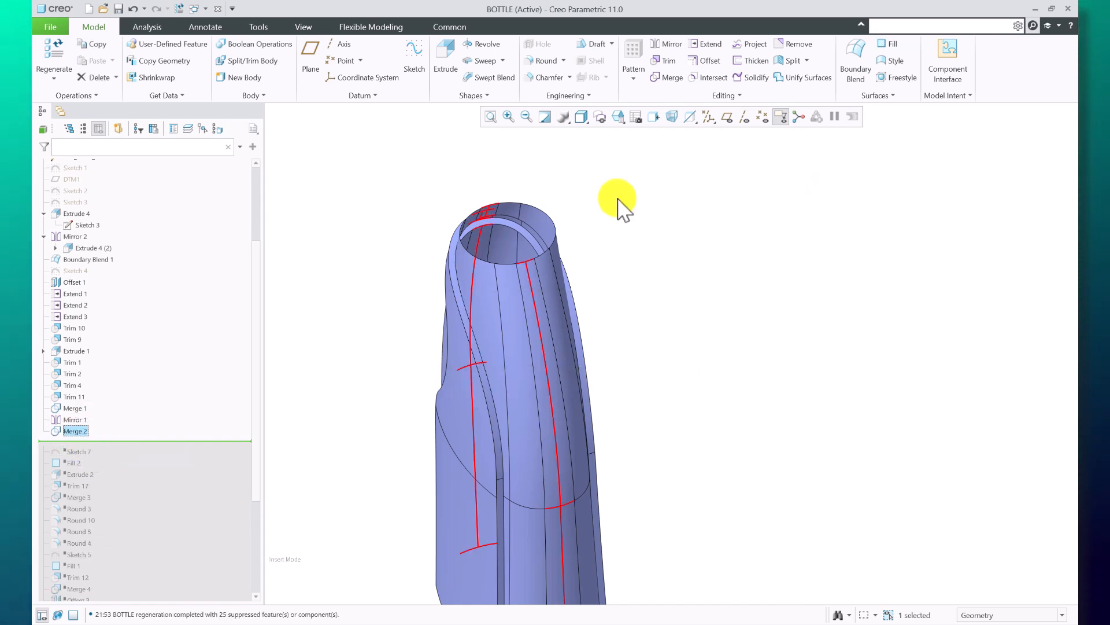
scroll(617, 199, up, 3)
scroll(654, 275, down, 2)
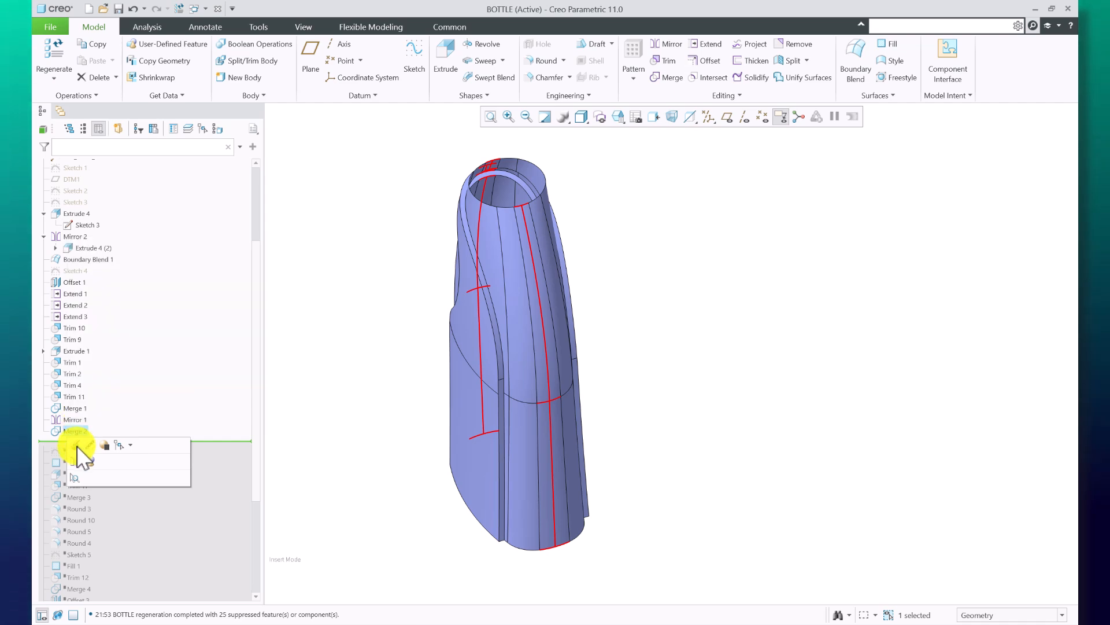
click(78, 446)
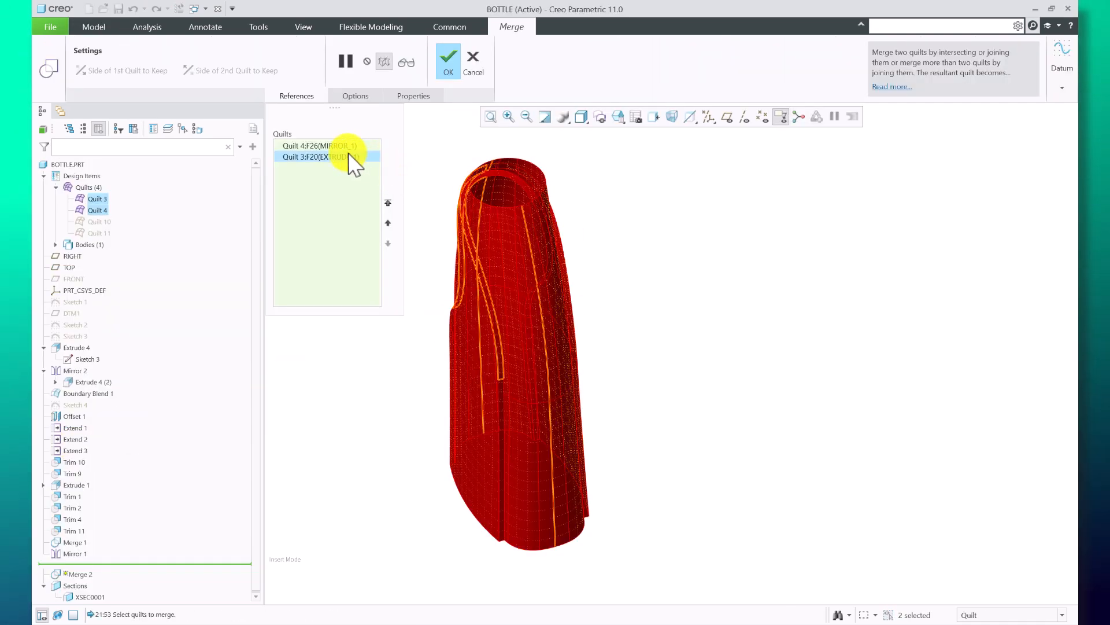
click(447, 61)
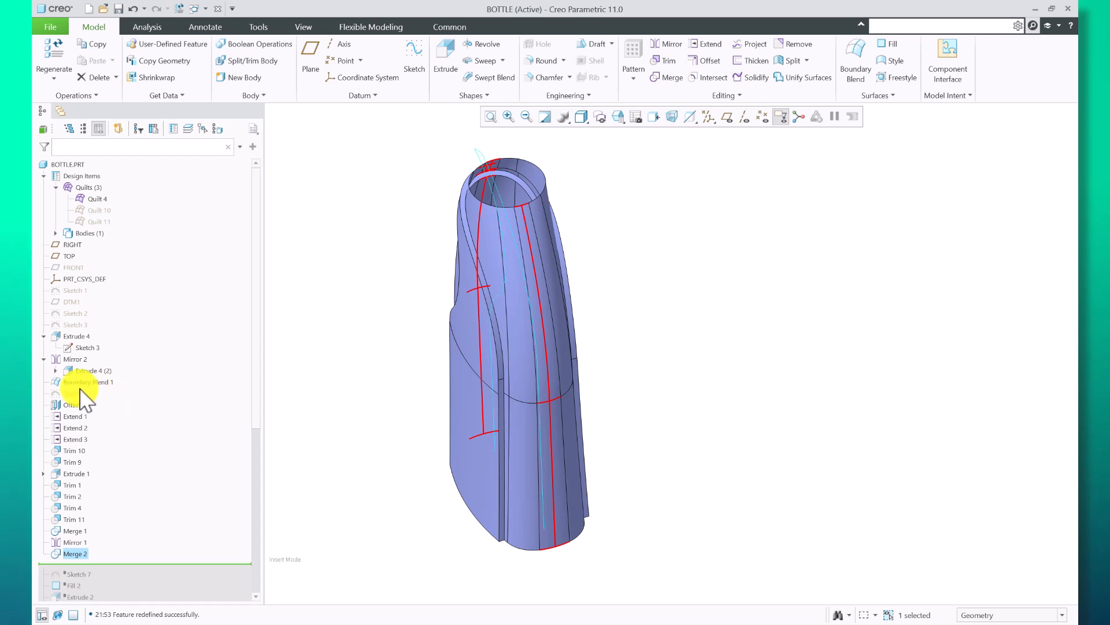
scroll(81, 416, down, 4)
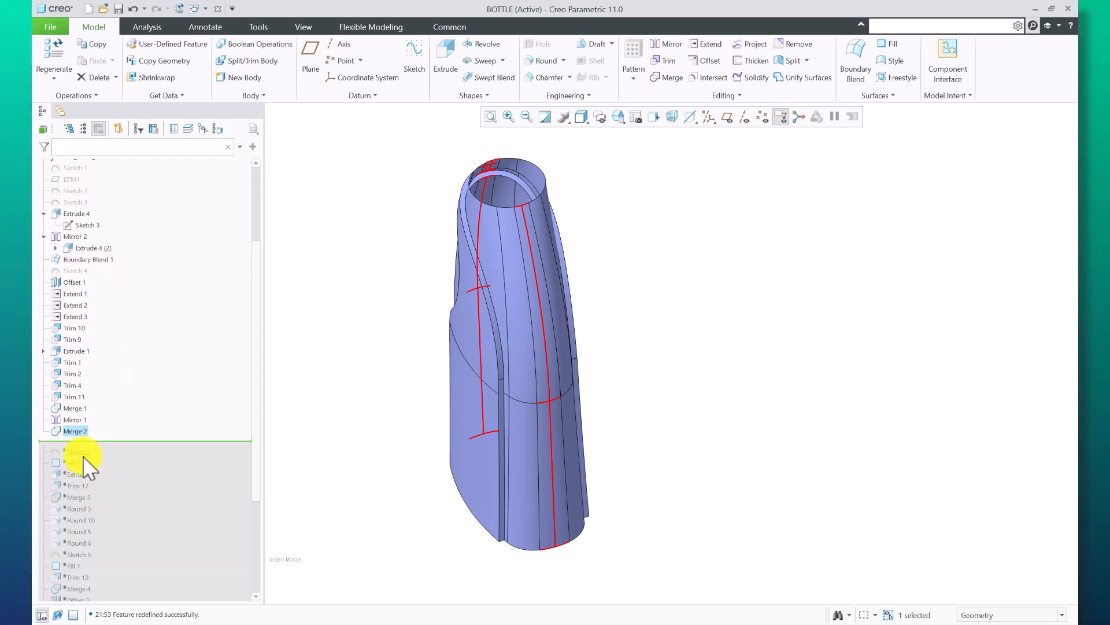
right_click(80, 454)
key(Escape)
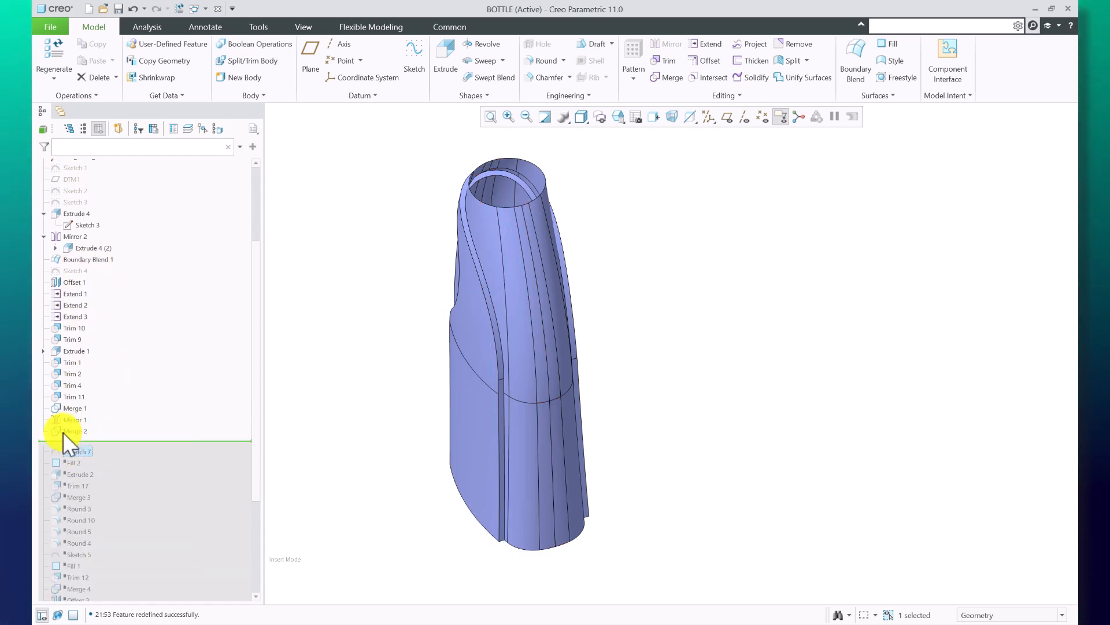
Highlight the listed quilts one by one to check which surfaces of the bottle each one contains.
scroll(94, 301, up, 5)
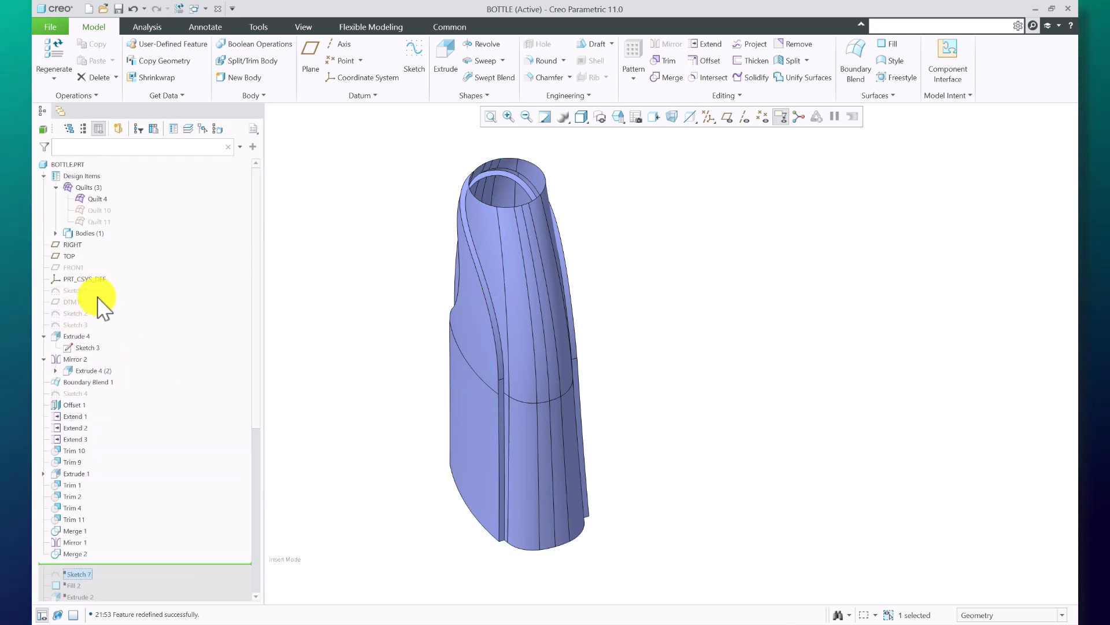
click(97, 191)
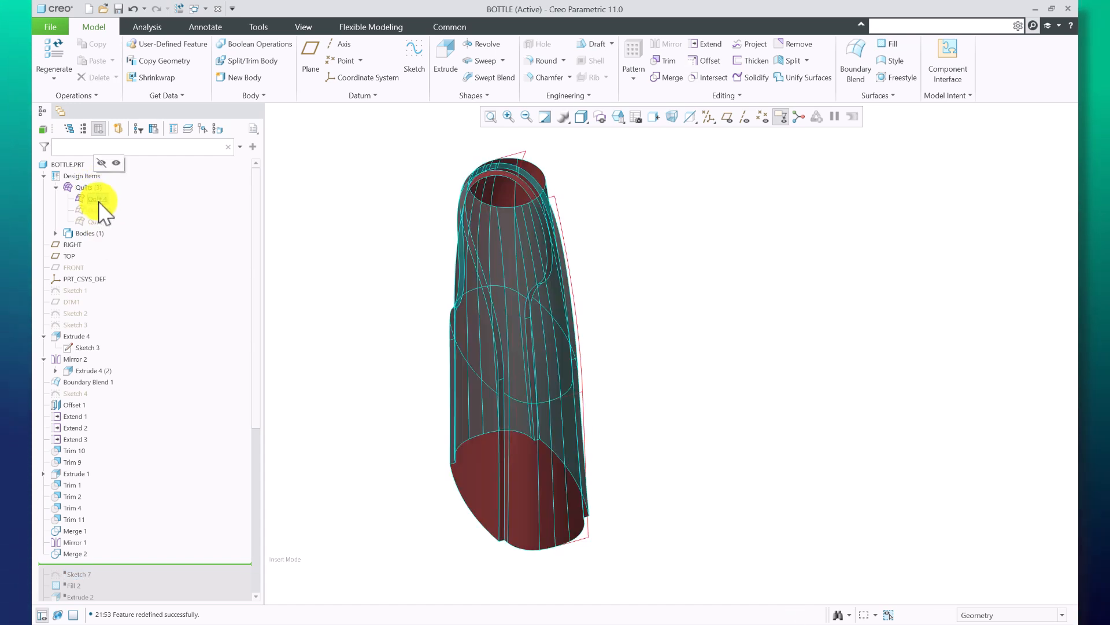
click(99, 200)
click(99, 210)
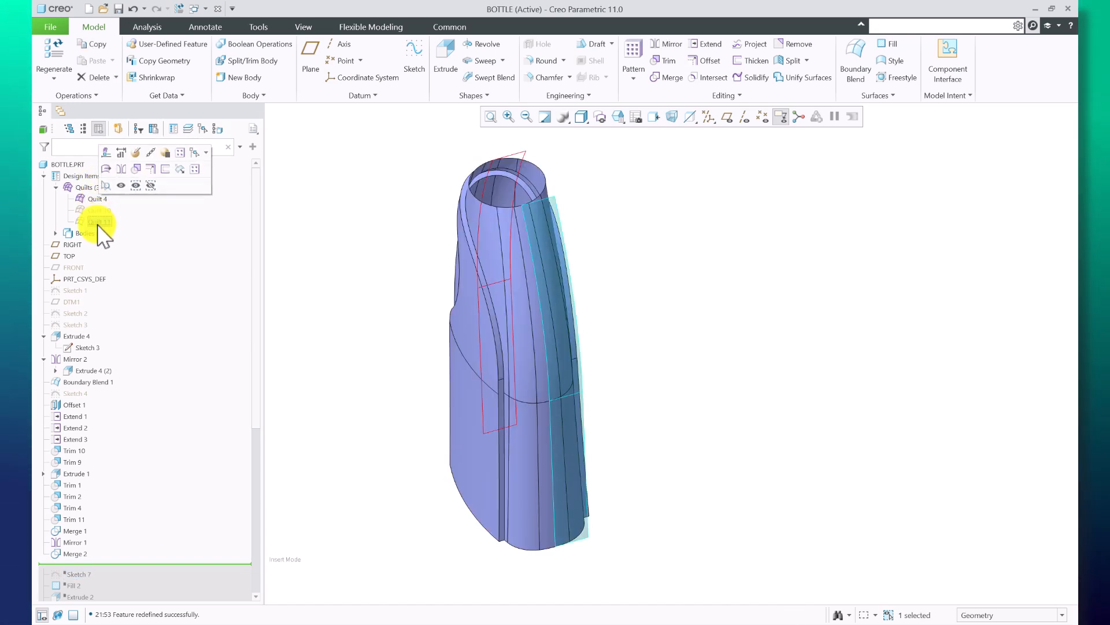
click(91, 200)
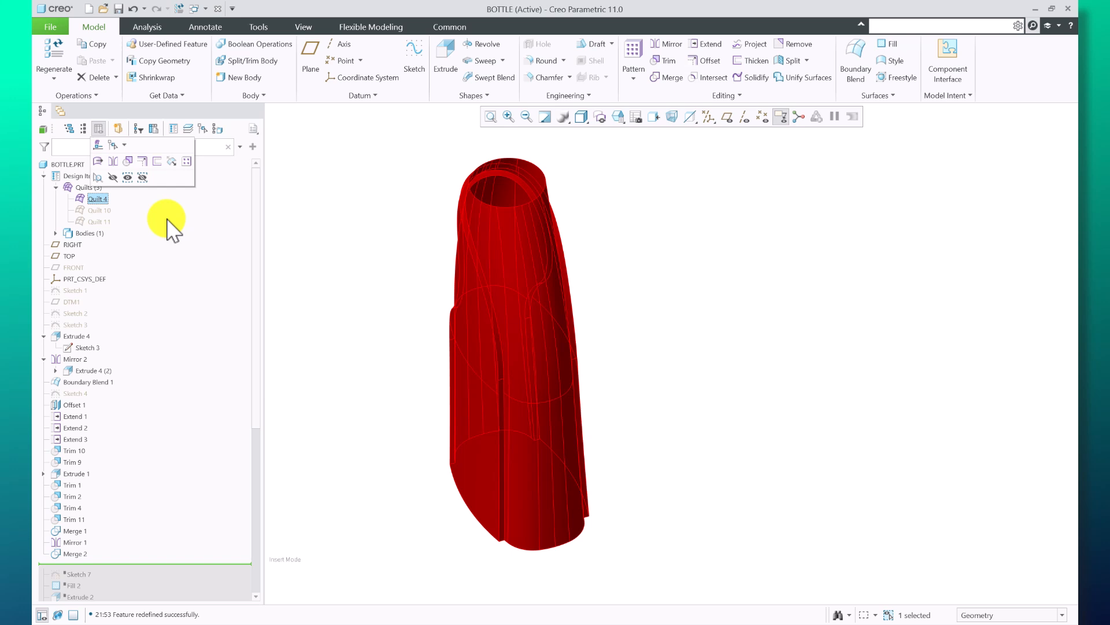
click(324, 287)
Roll the model forward to include Sketch 7 and unhide that sketch.
scroll(88, 429, down, 4)
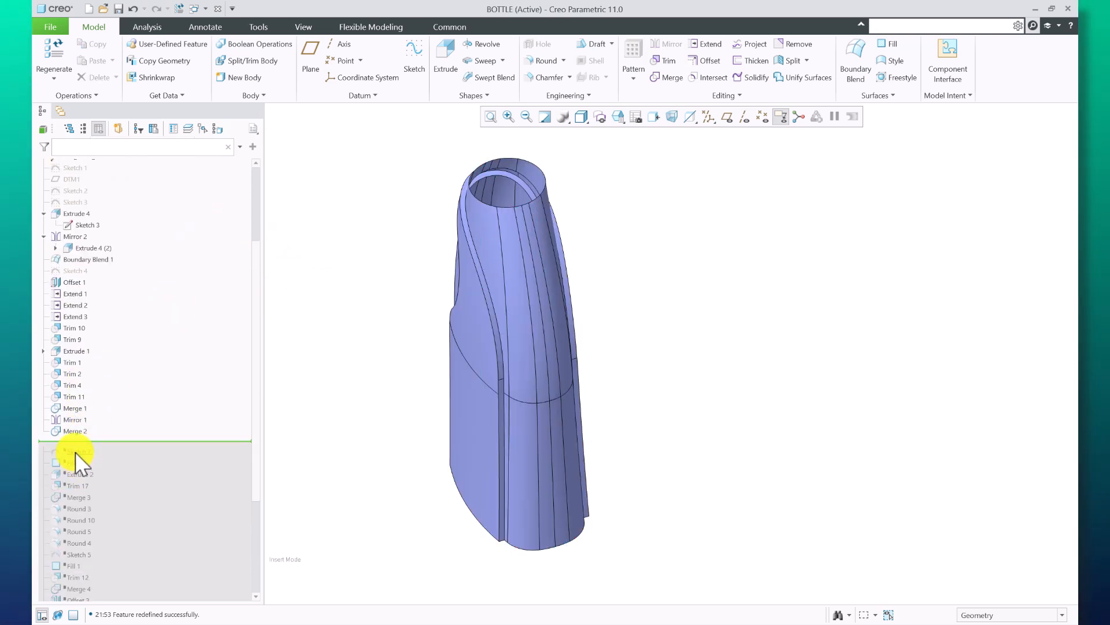
right_click(76, 452)
click(97, 460)
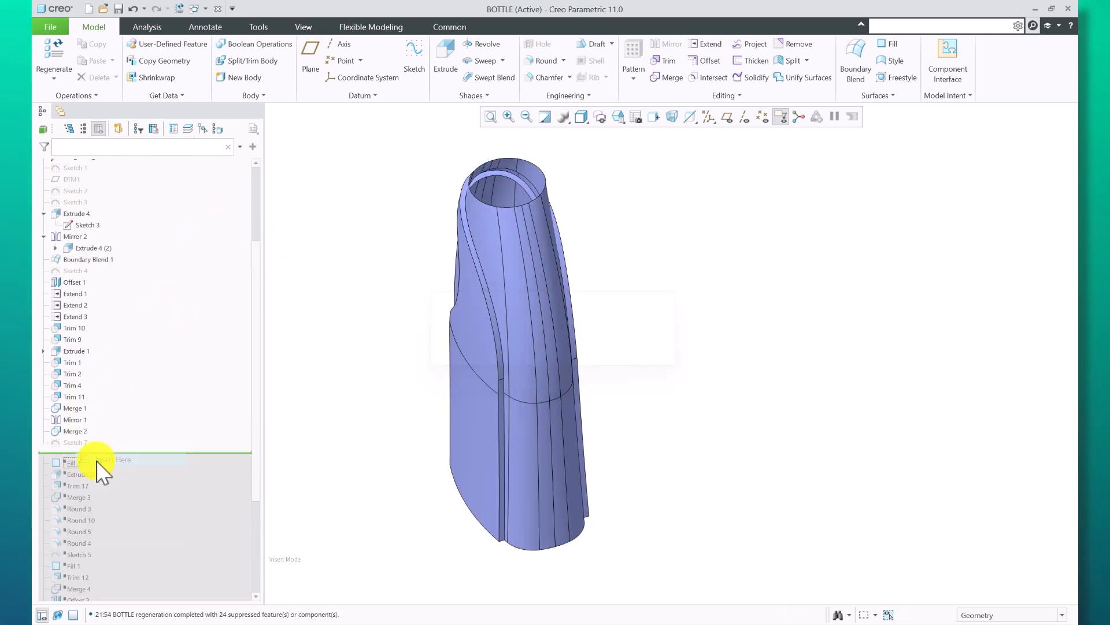
click(80, 441)
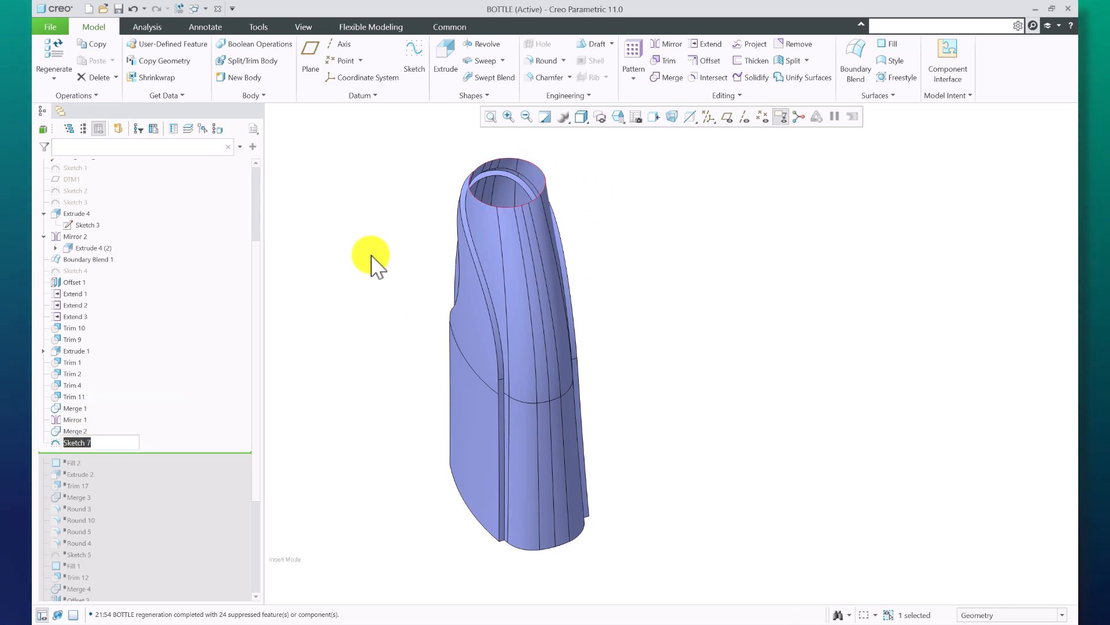
click(182, 433)
click(78, 442)
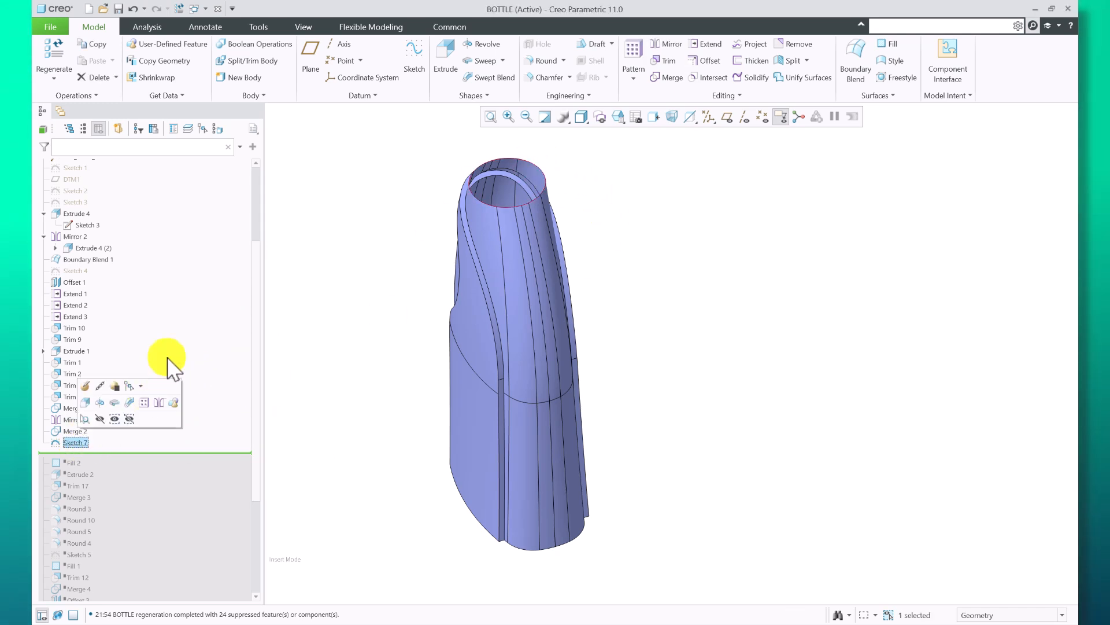
Unhide datum plane DTM1 at the bottle's neck and turn on the datum plane display.
scroll(156, 290, up, 4)
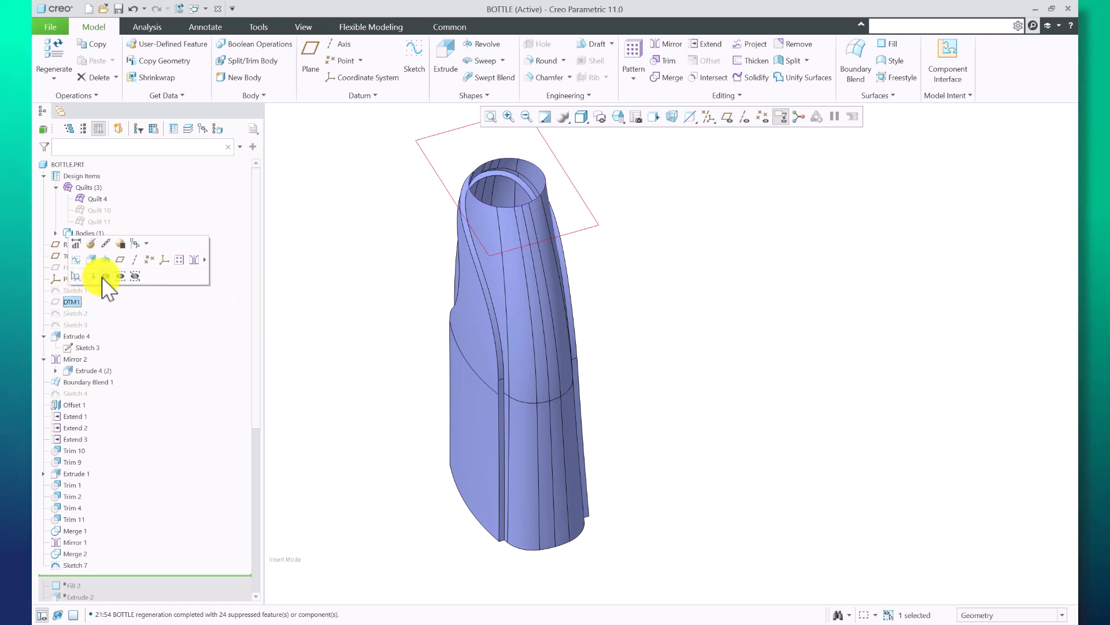
click(408, 297)
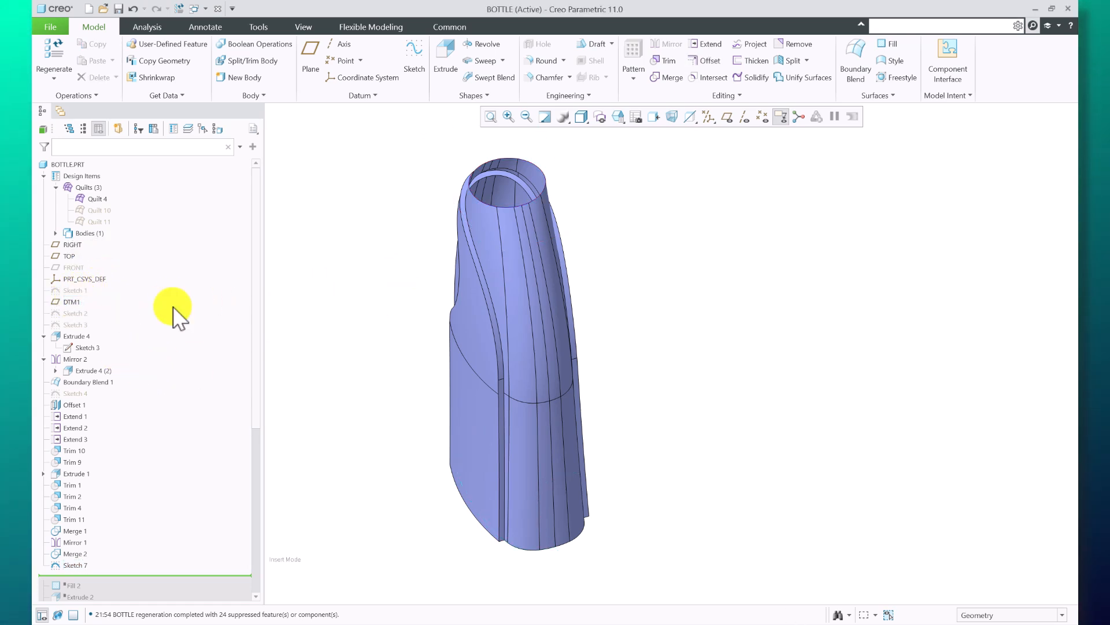
click(728, 118)
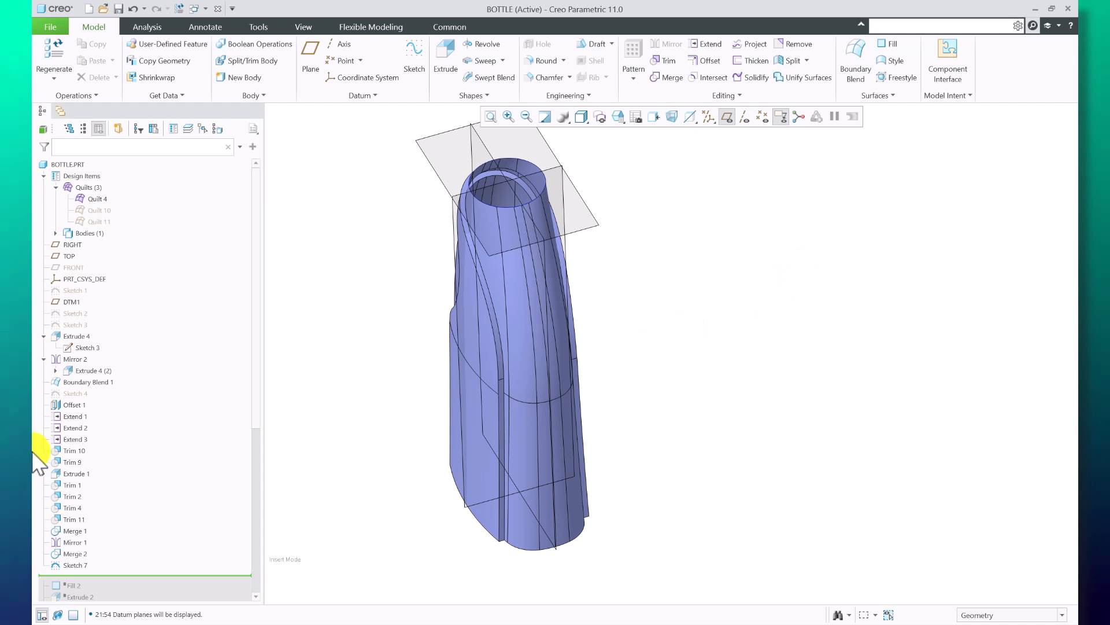
scroll(32, 451, down, 5)
scroll(416, 396, up, 5)
click(498, 119)
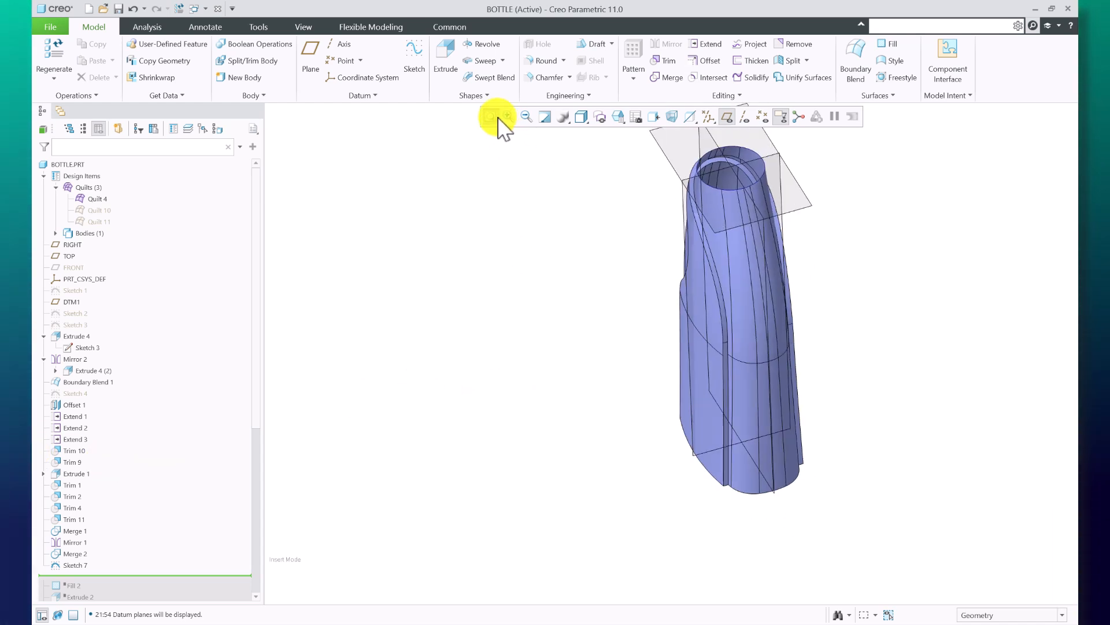
scroll(846, 258, down, 2)
scroll(876, 311, down, 2)
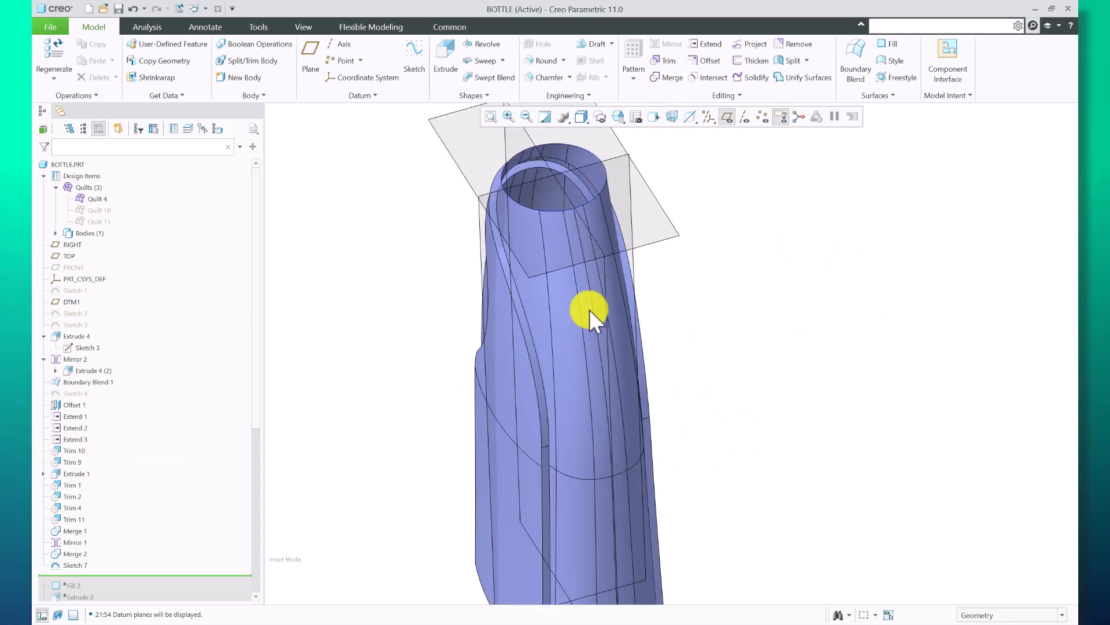
scroll(589, 315, up, 3)
Open Sketch 7 to examine its projected neck circle, and close the sketch without altering it.
scroll(124, 520, down, 7)
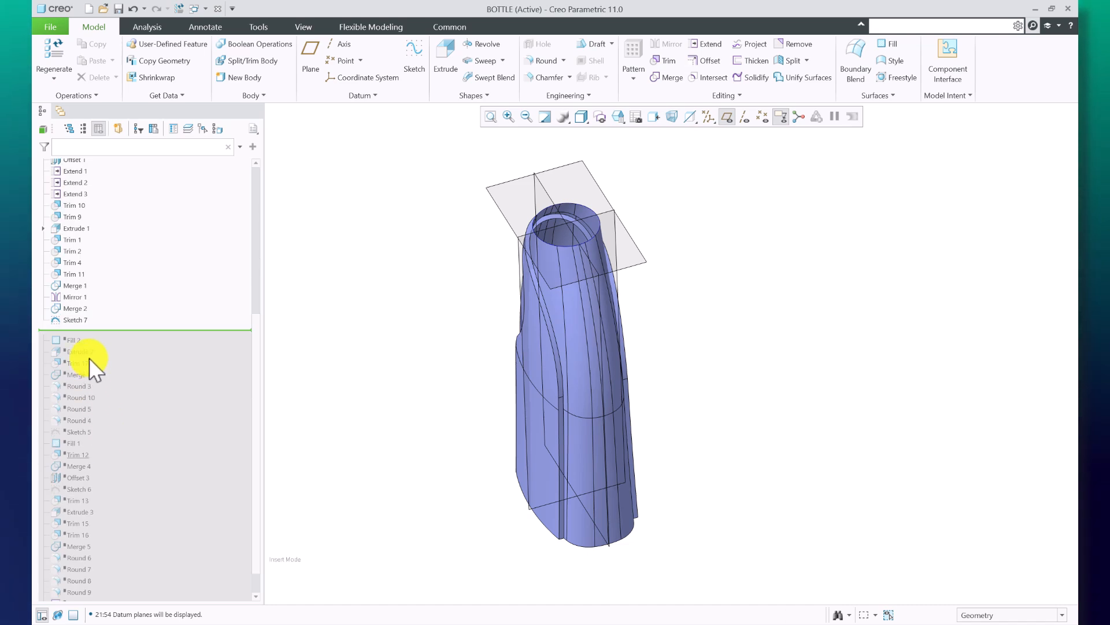
click(75, 320)
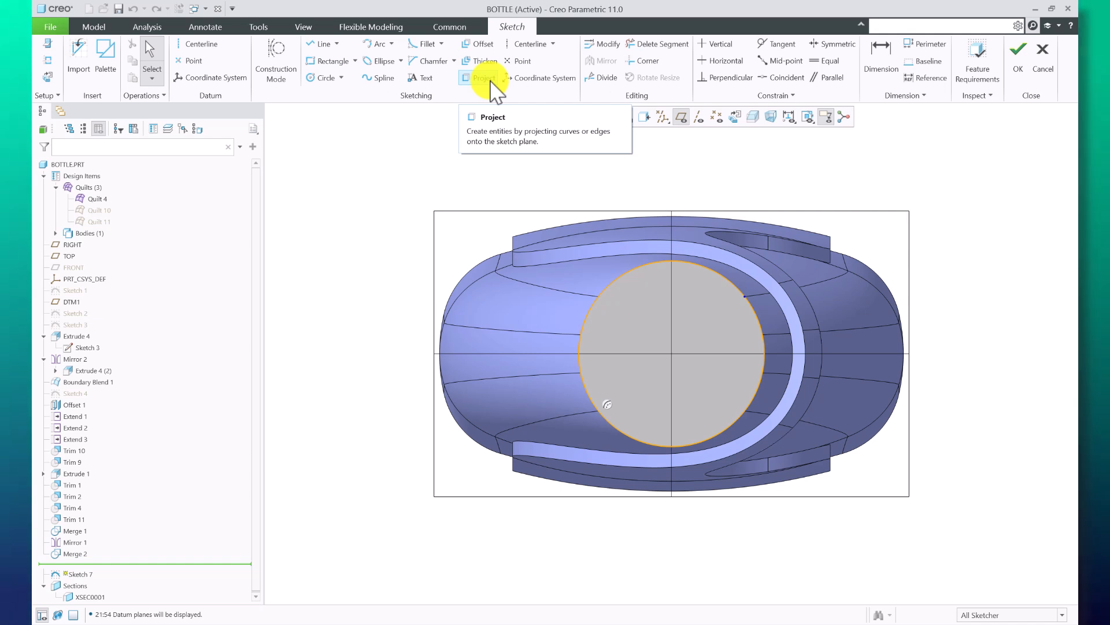
click(604, 417)
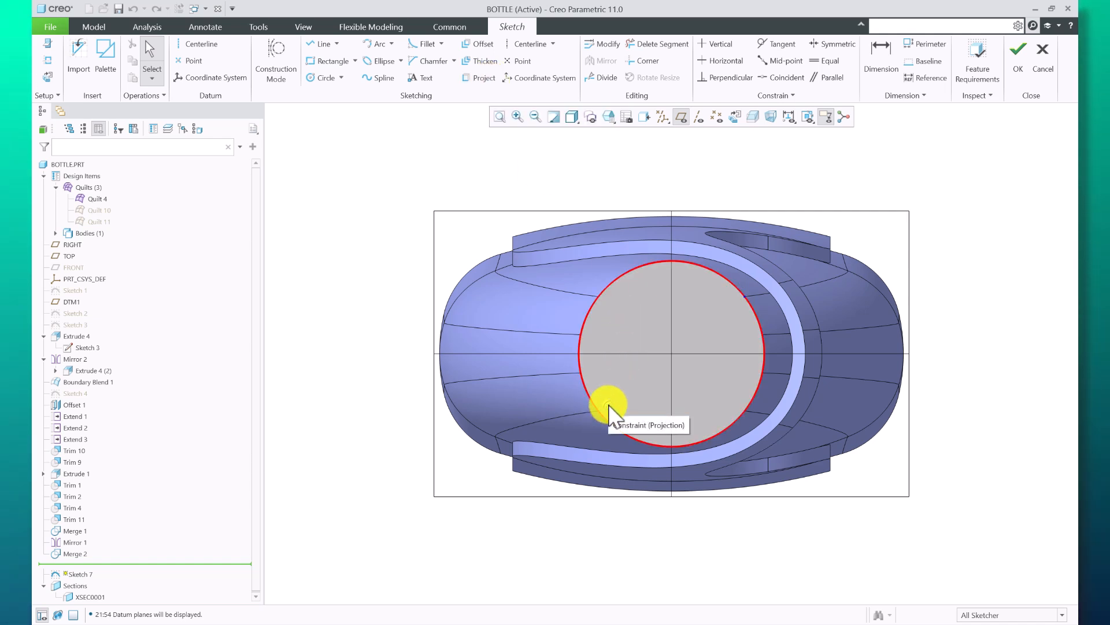
click(1018, 57)
Roll the model forward to include Fill 2 and inspect the surface closing the bottle's neck.
scroll(174, 471, down, 5)
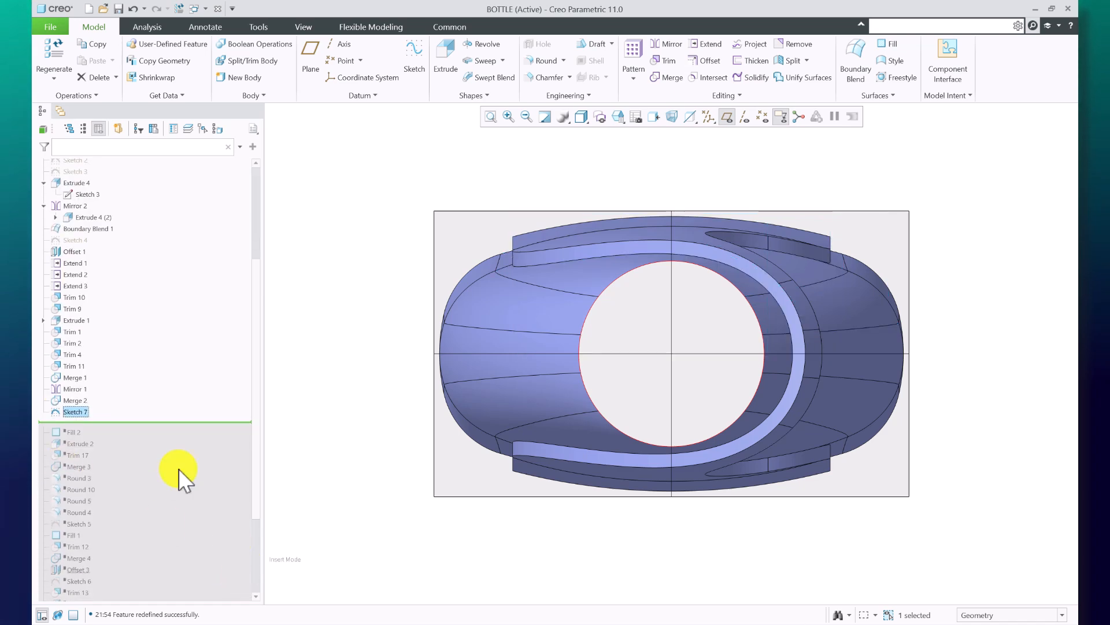
right_click(75, 432)
click(95, 438)
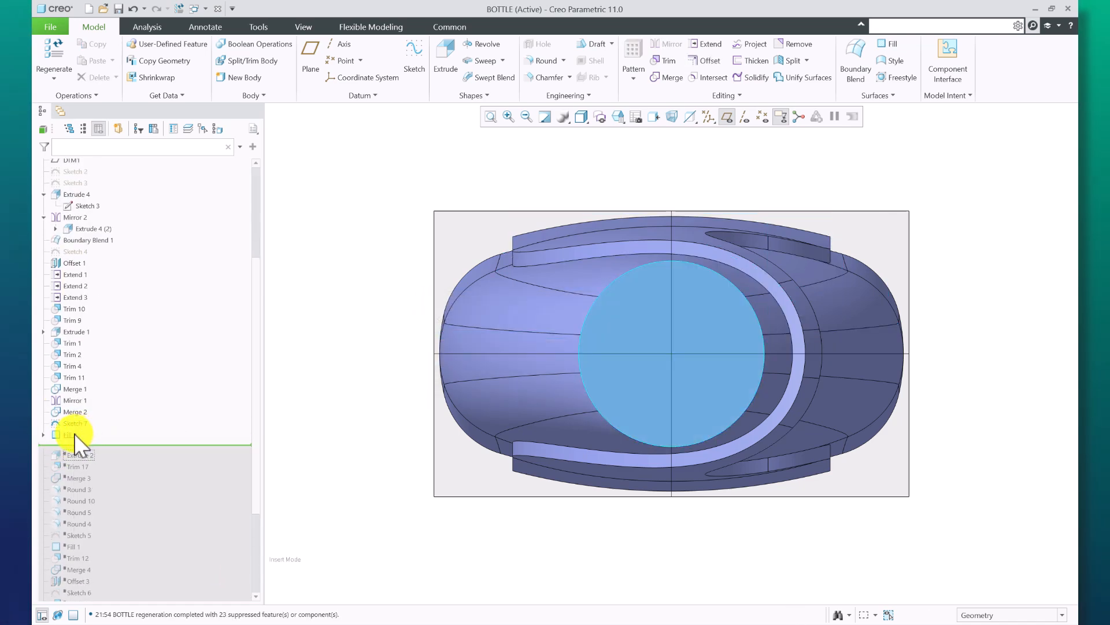
middle_drag(564, 430, 588, 461)
click(303, 340)
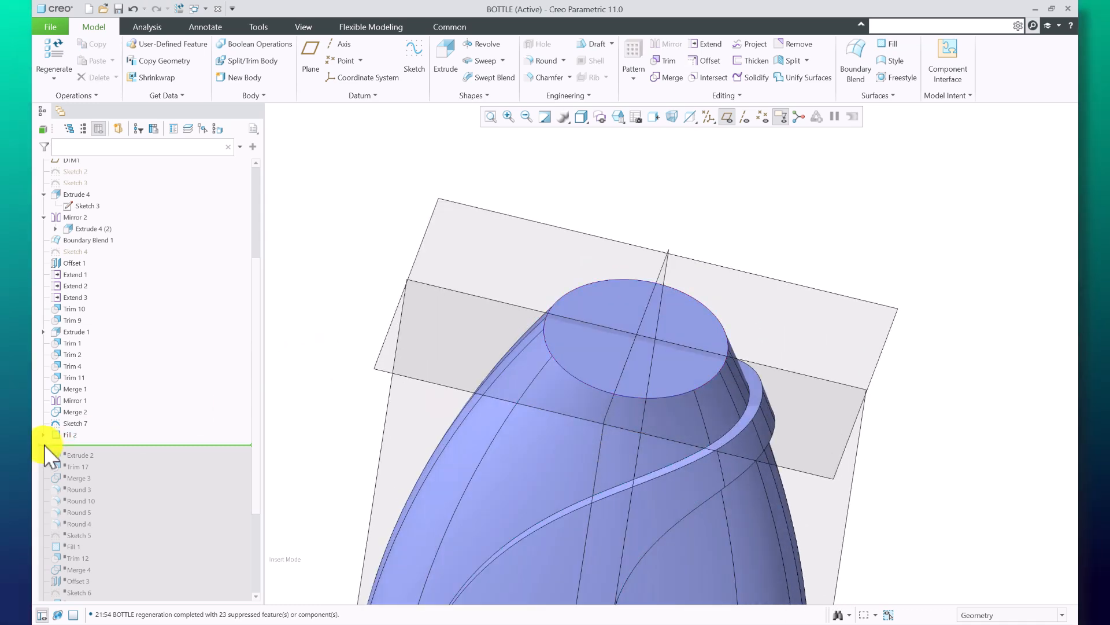
right_click(68, 454)
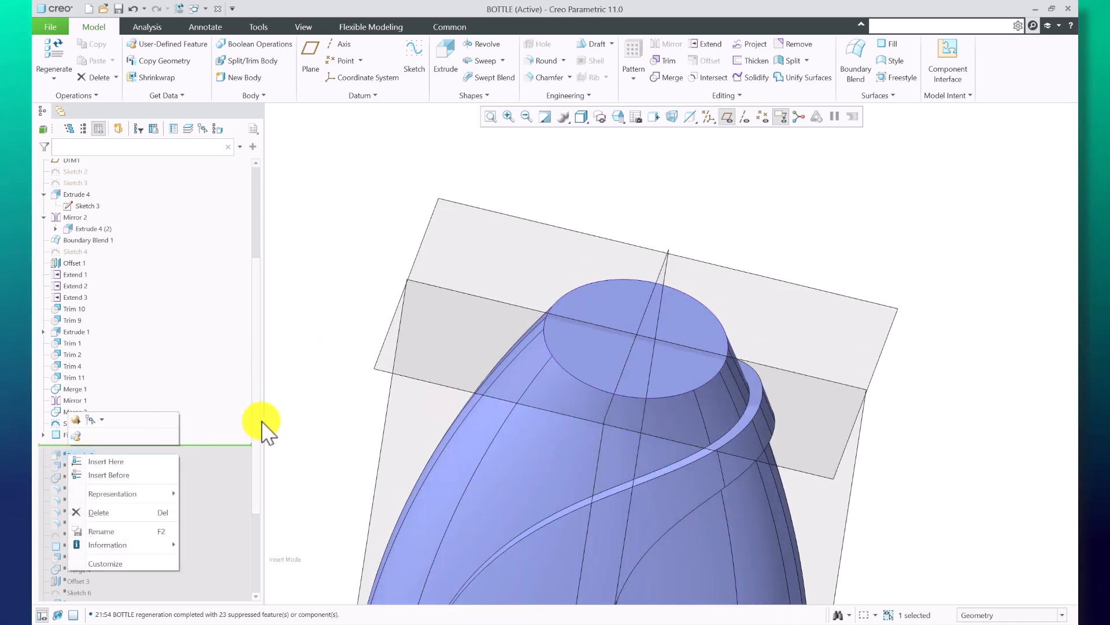
click(303, 430)
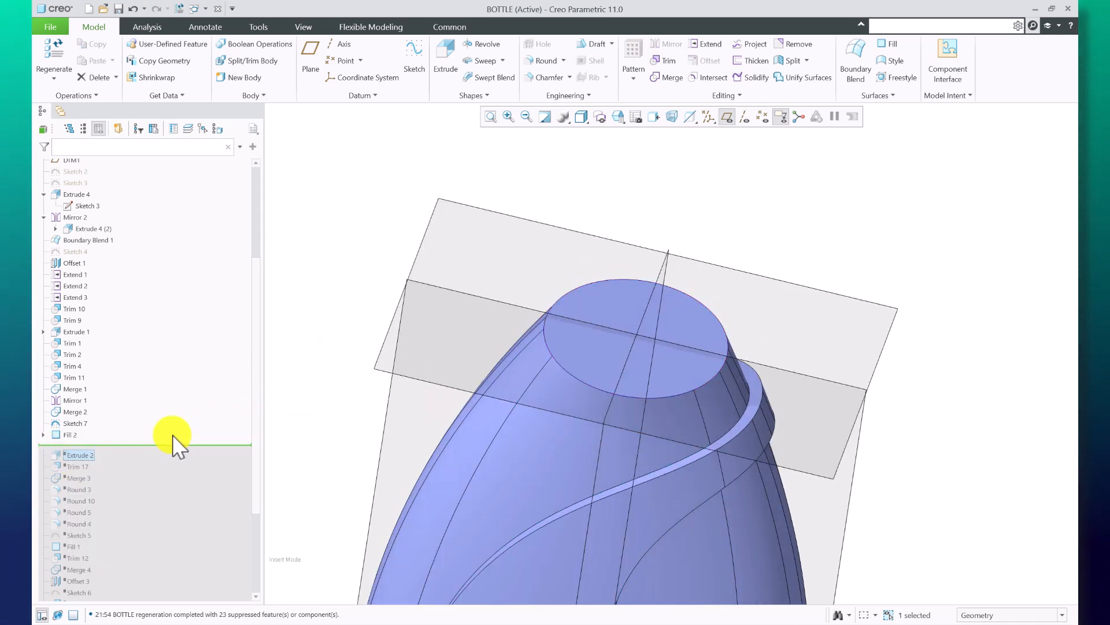
right_click(65, 436)
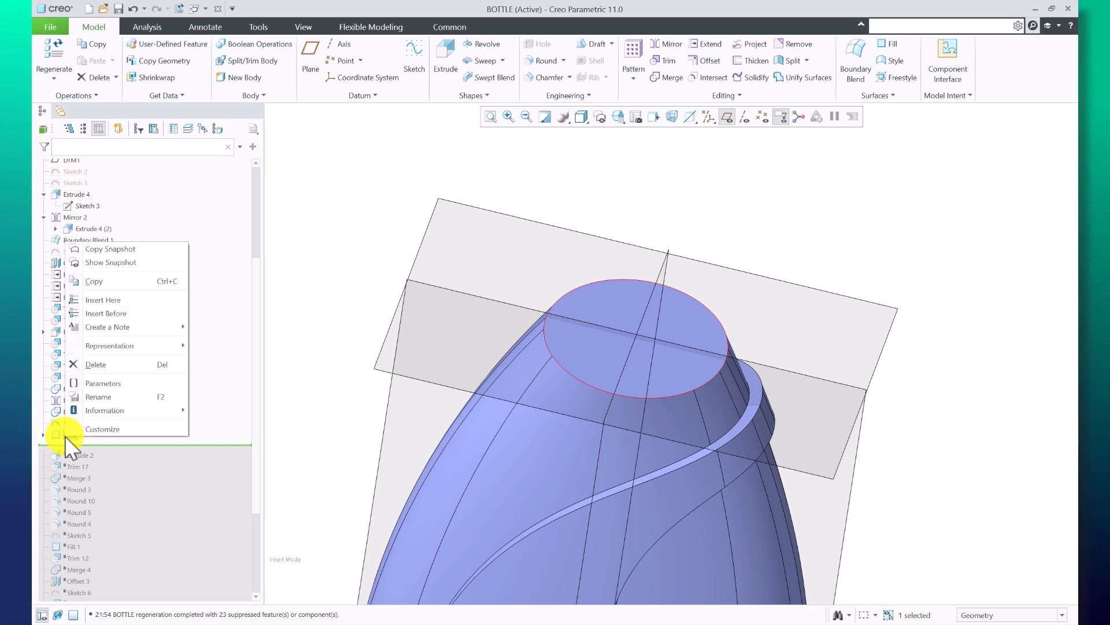
click(97, 365)
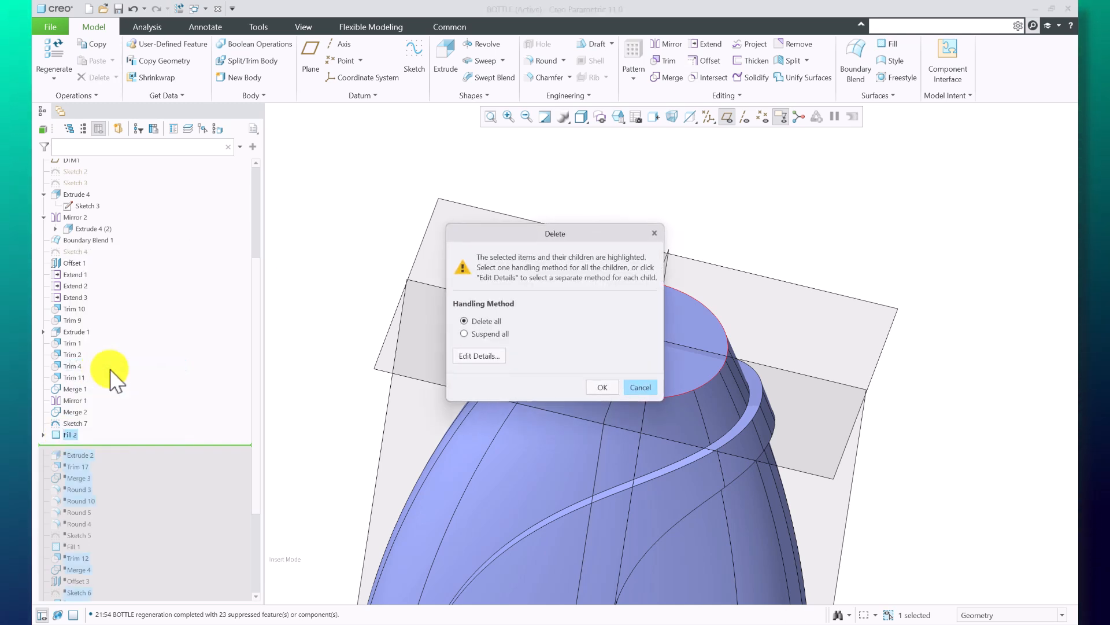
click(638, 387)
Roll the model forward to include Extrude 2, then examine its offset neck circle in Section 1 and close the sketch unchanged.
right_click(86, 455)
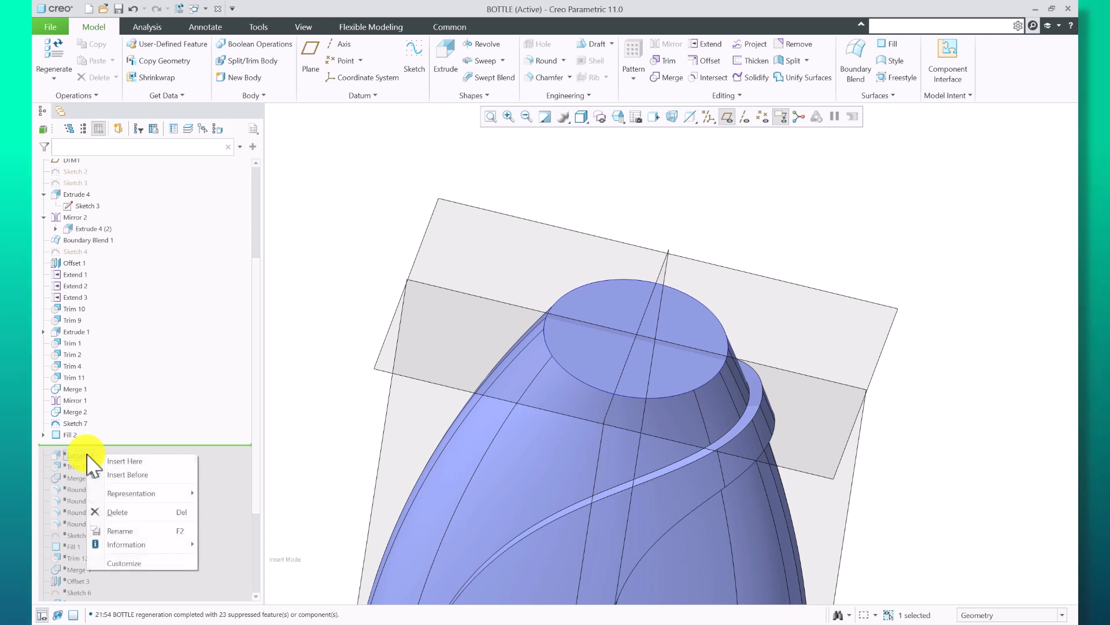
click(123, 460)
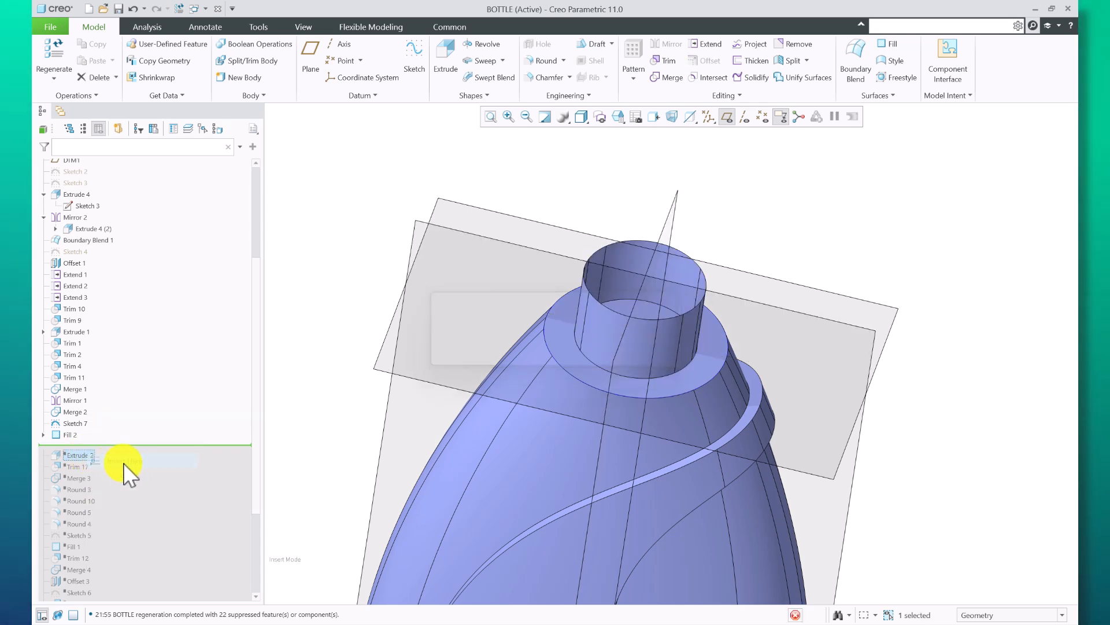
click(79, 457)
click(43, 458)
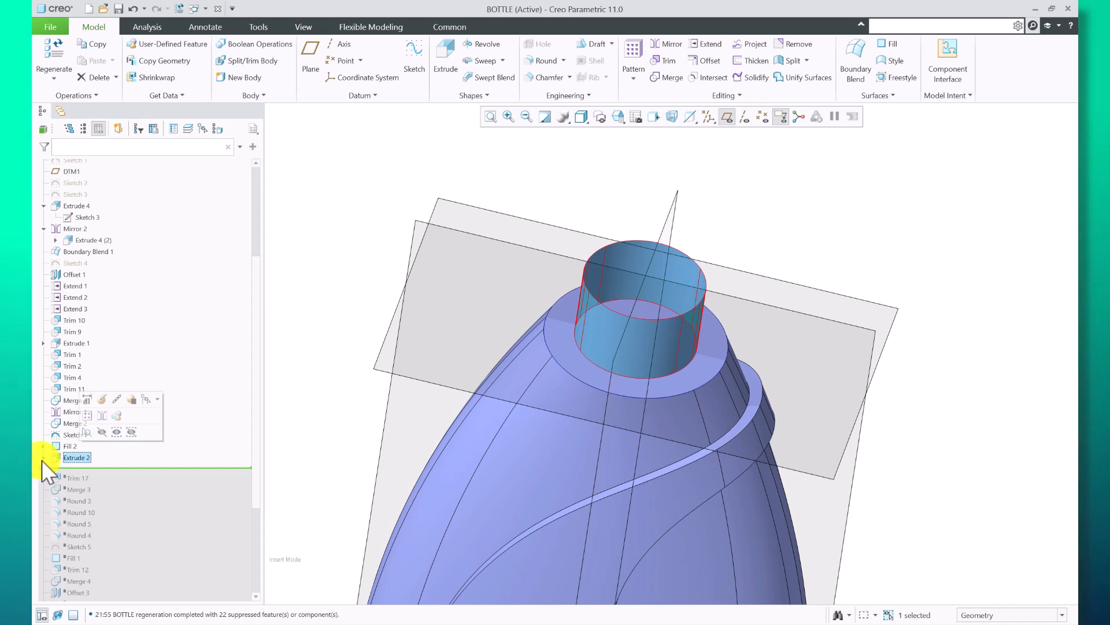
click(82, 469)
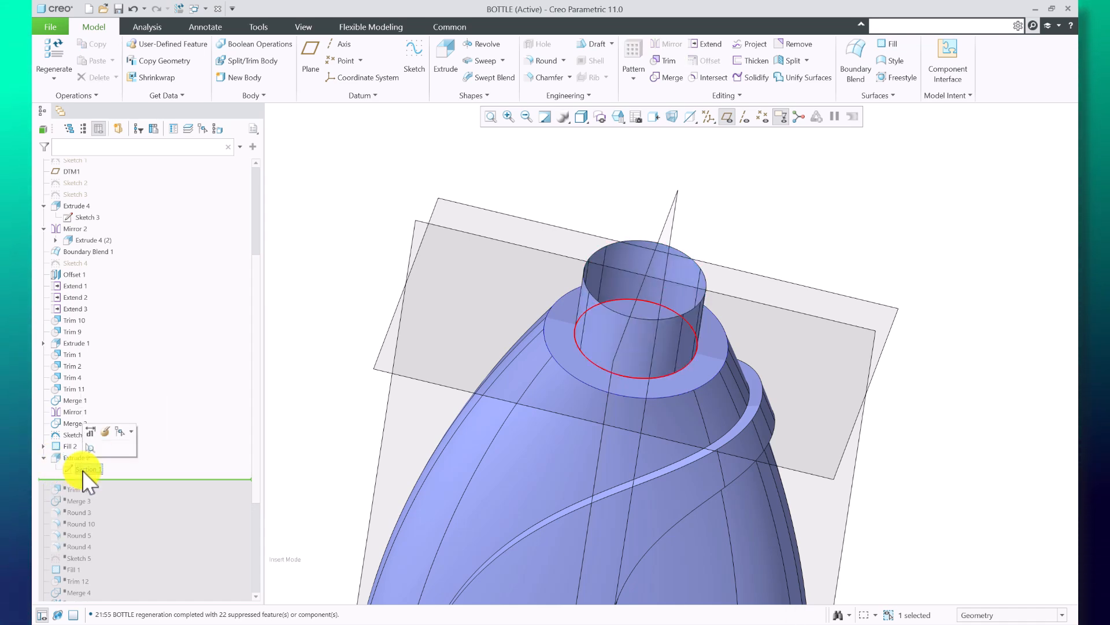
click(105, 431)
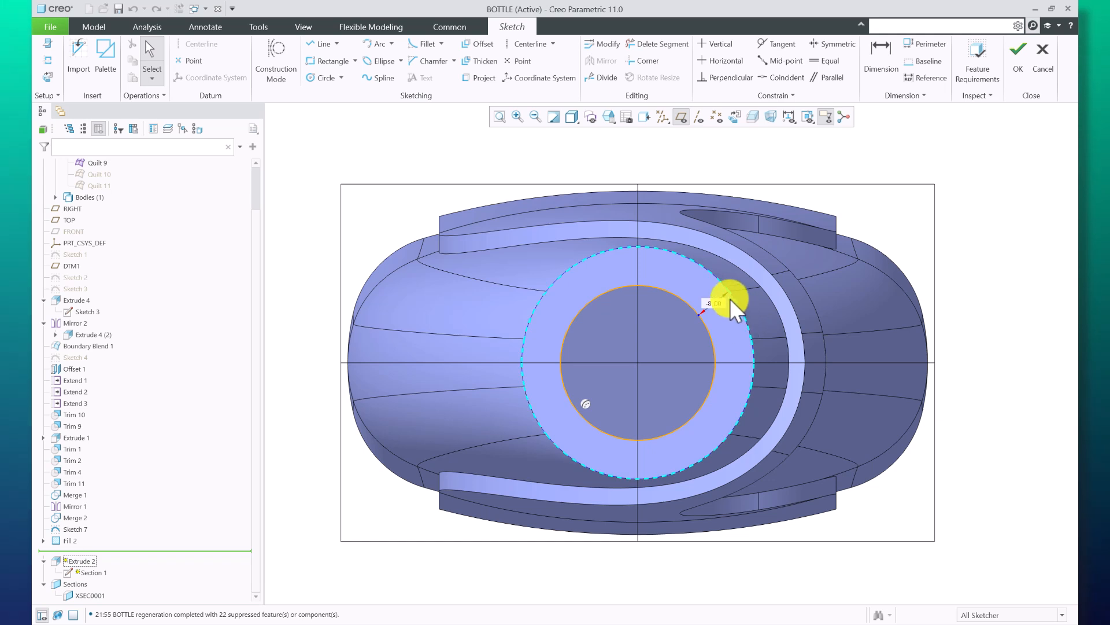
click(1028, 58)
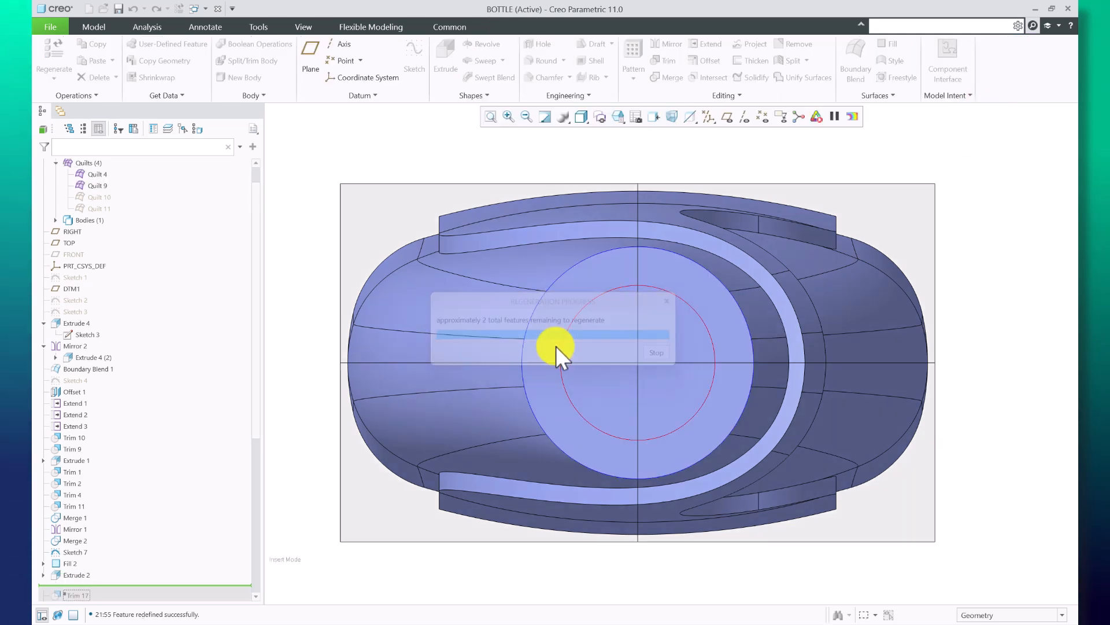
Open the definition of Extrude 2 to review its surface type and depth, and accept it without changes.
scroll(152, 480, down, 3)
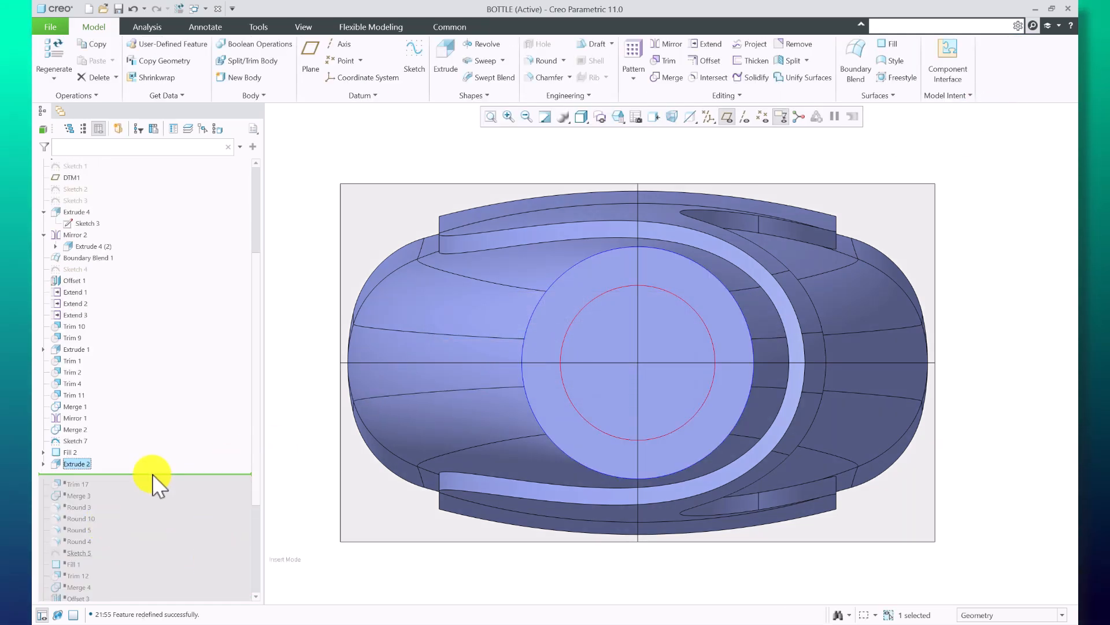
right_click(77, 484)
click(70, 462)
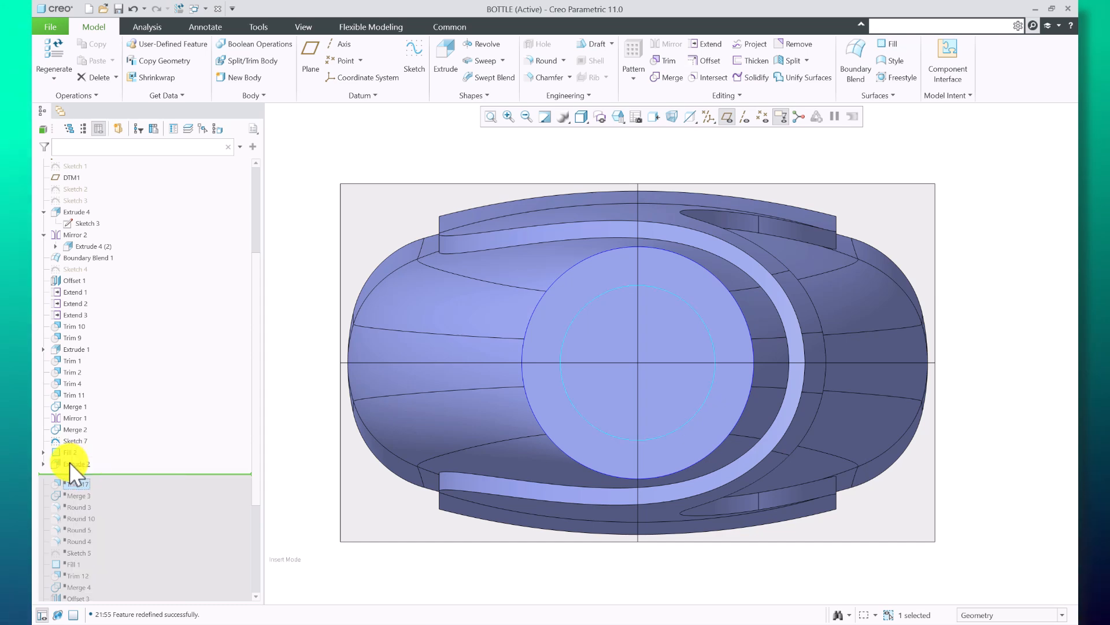
click(68, 462)
click(91, 408)
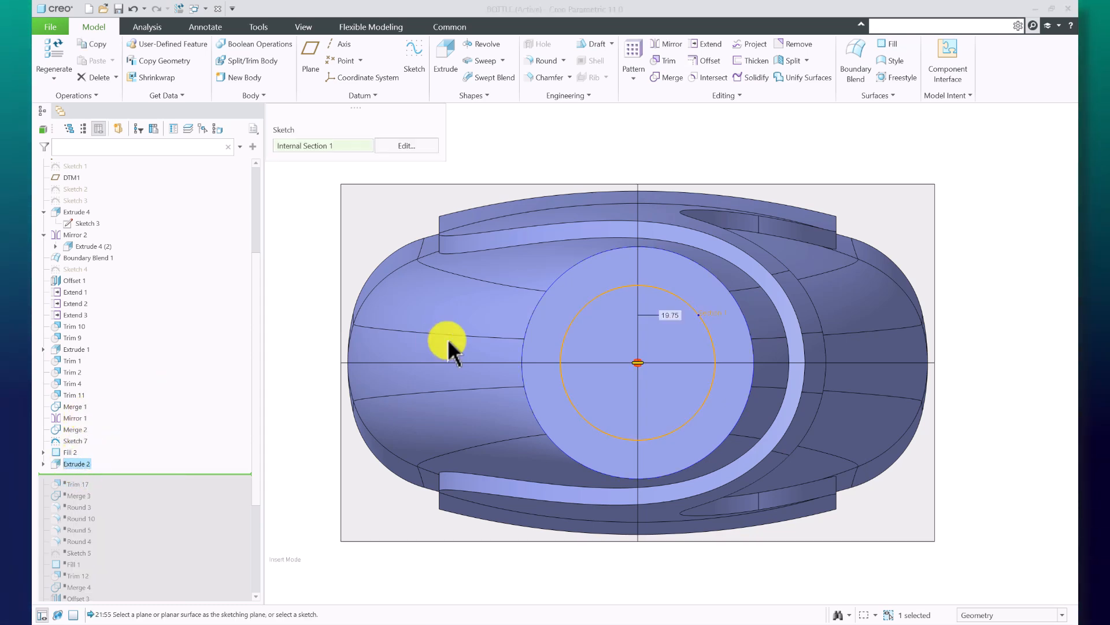
middle_drag(524, 429, 523, 350)
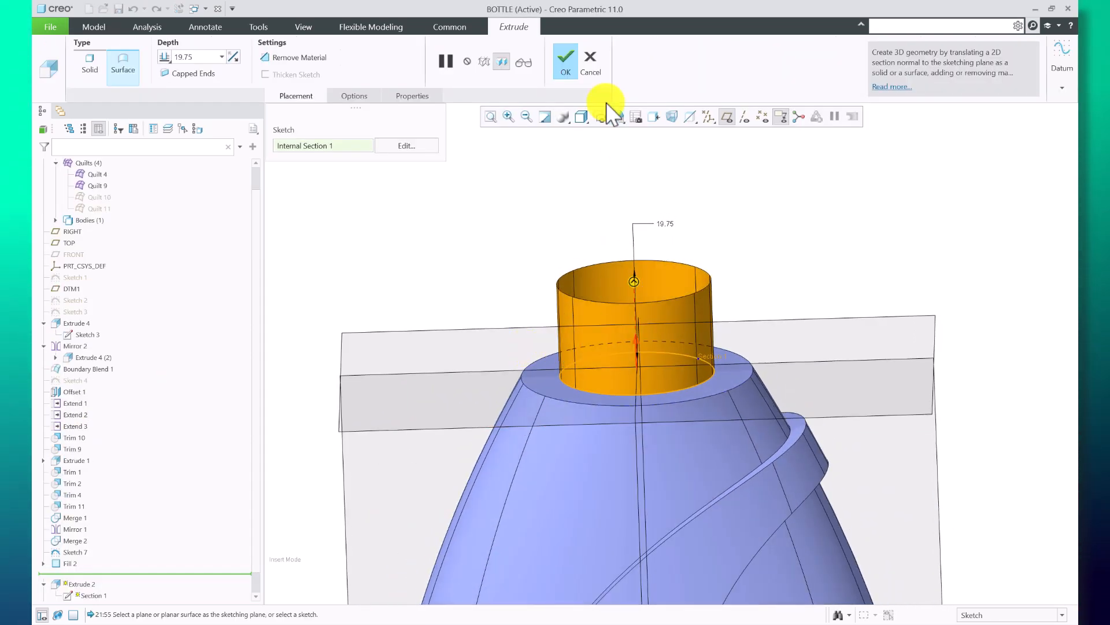
click(220, 56)
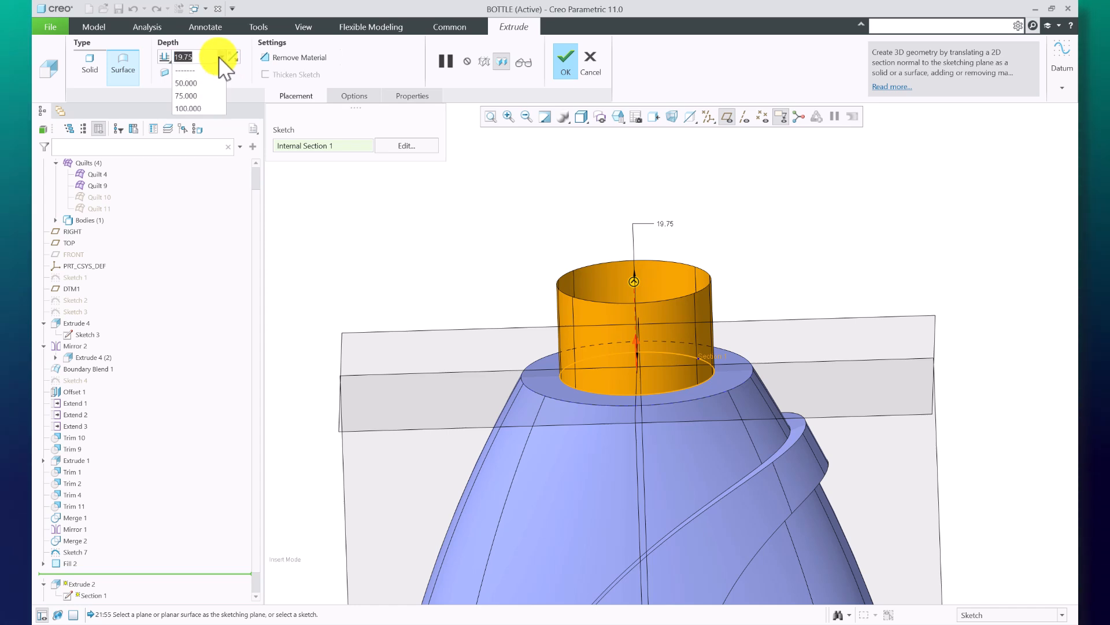
click(220, 57)
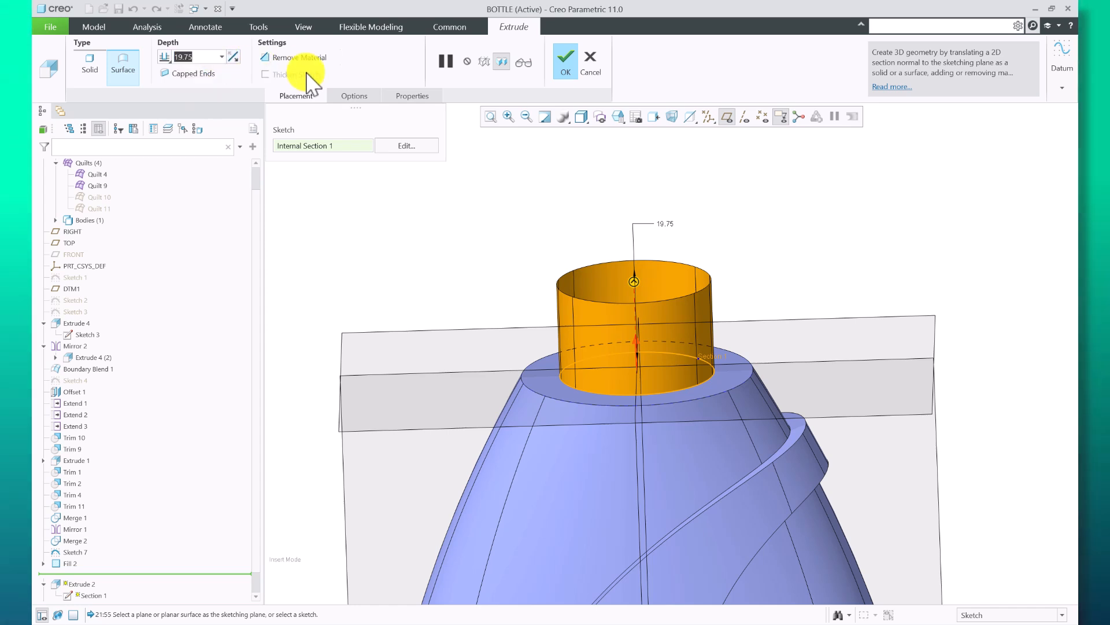
click(564, 60)
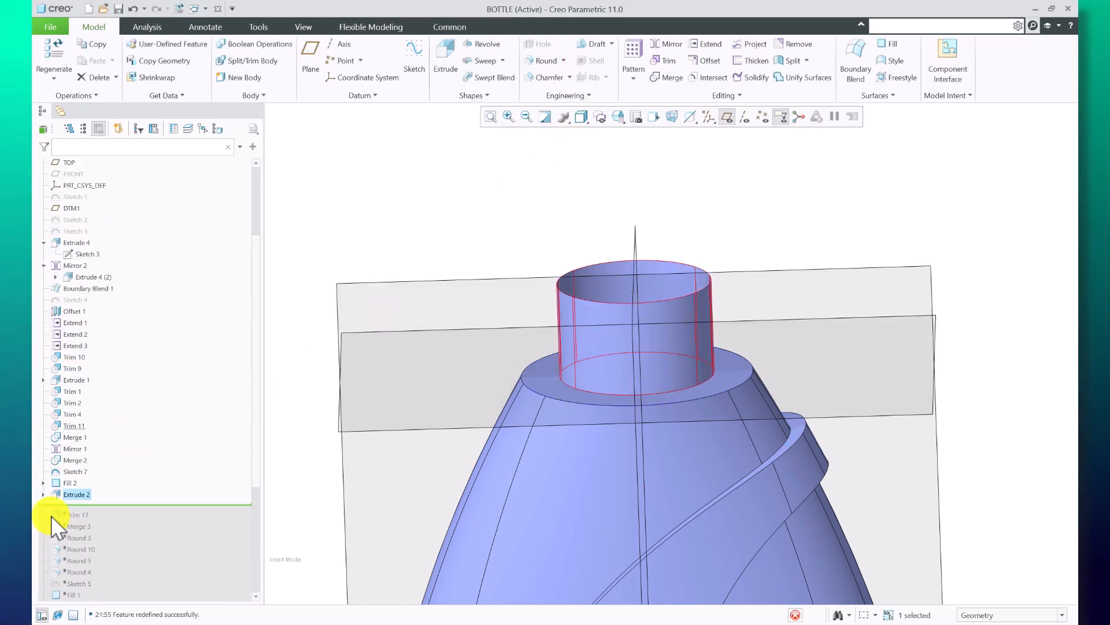
Roll the model forward to include Trim 17, turn off the datum plane display and inspect the neck opening.
right_click(82, 518)
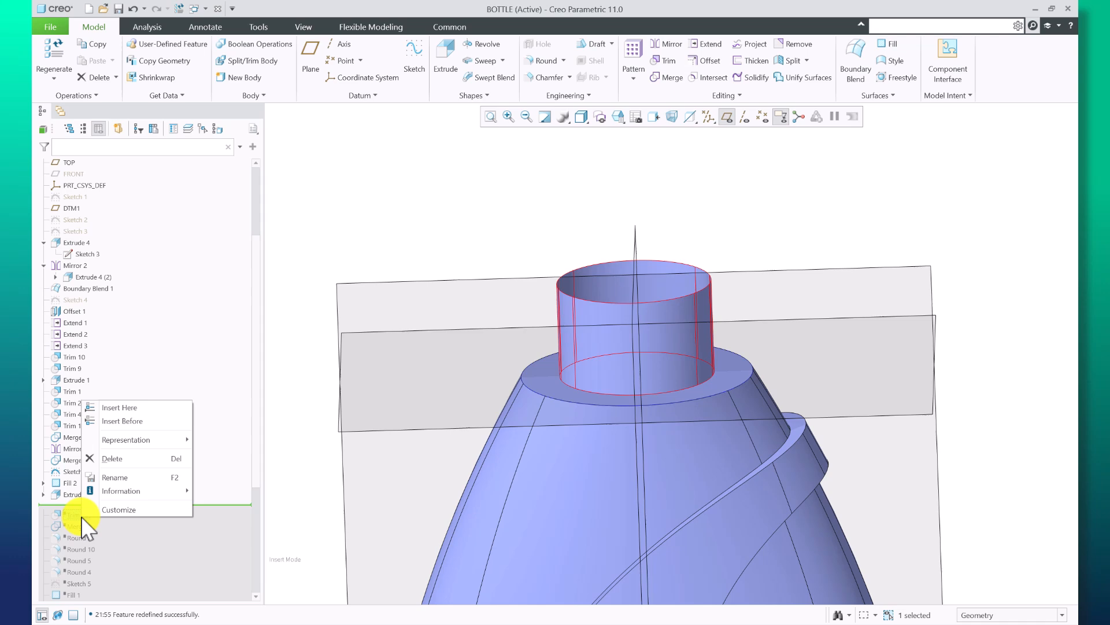
click(112, 409)
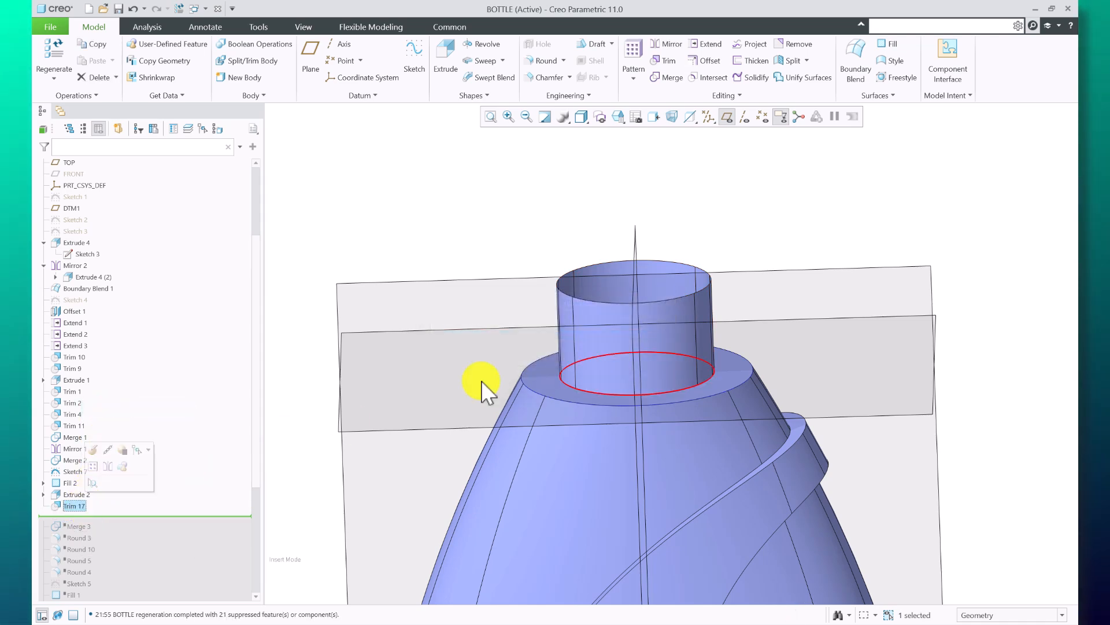
mouse_move(478, 317)
middle_down()
mouse_move(595, 335)
mouse_move(614, 303)
middle_up()
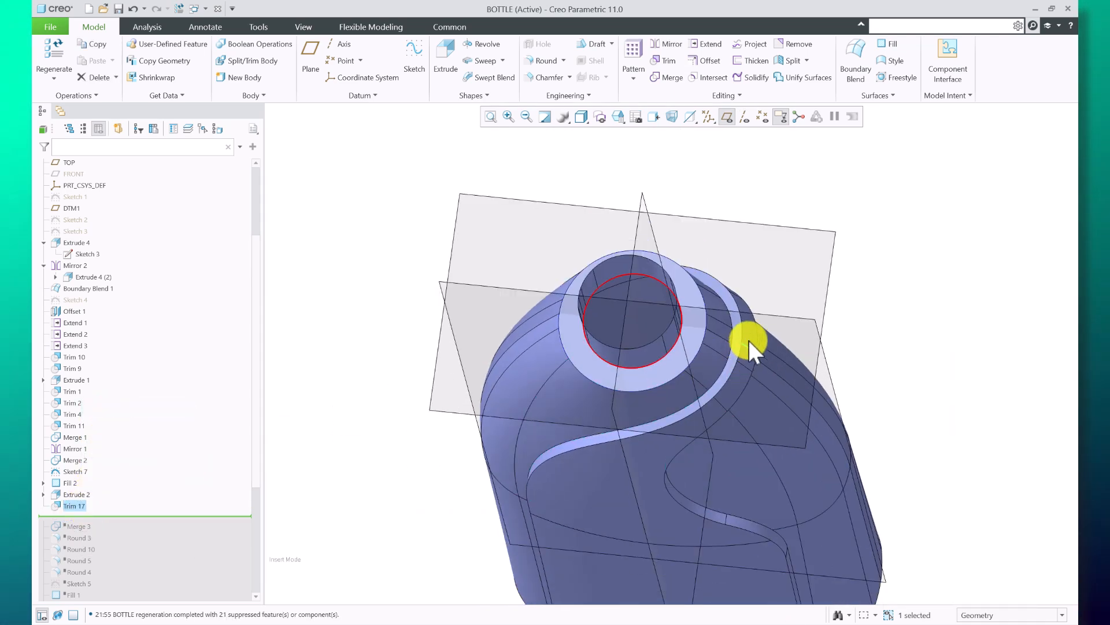
click(728, 116)
scroll(699, 328, down, 3)
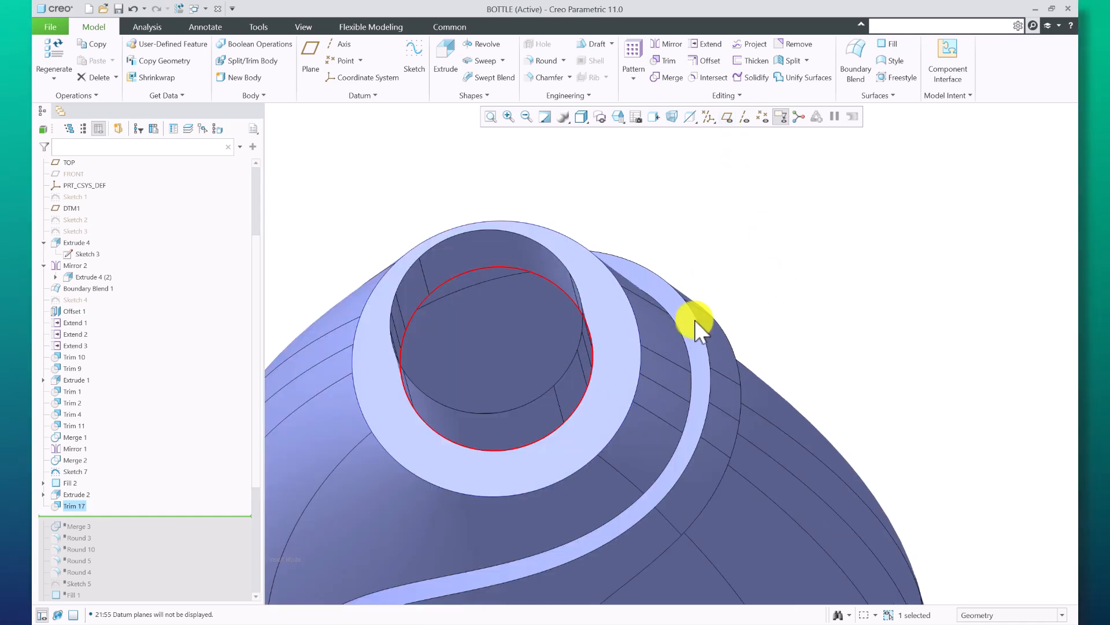
middle_drag(699, 327, 558, 372)
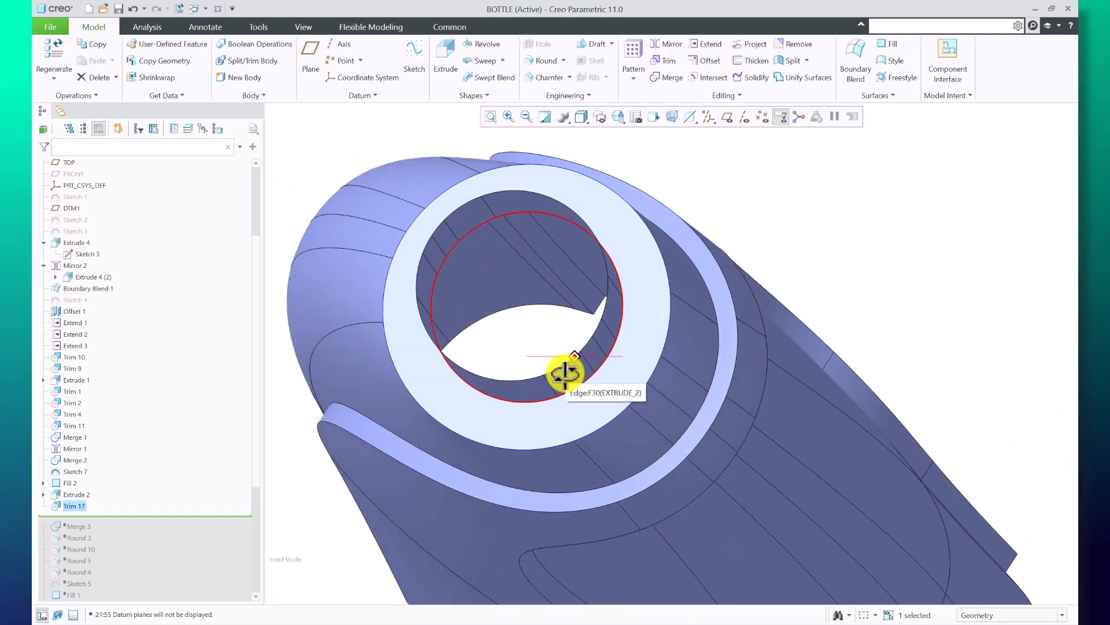
Open the definition of Trim 17 to review its trimmed quilt and trimming object, and accept it without changes.
right_click(60, 508)
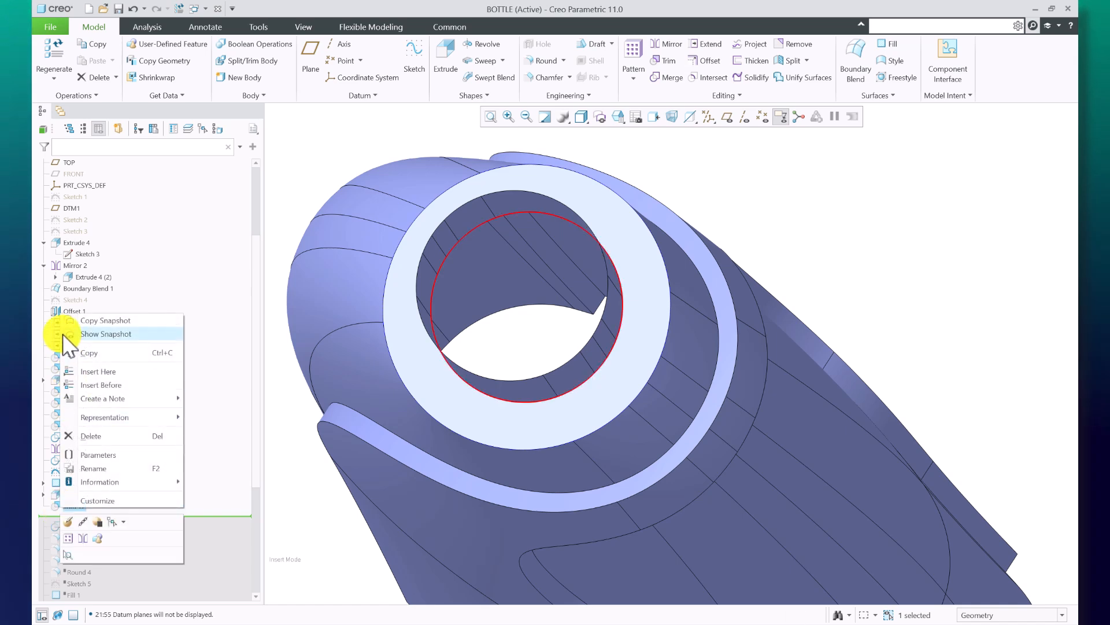
click(68, 520)
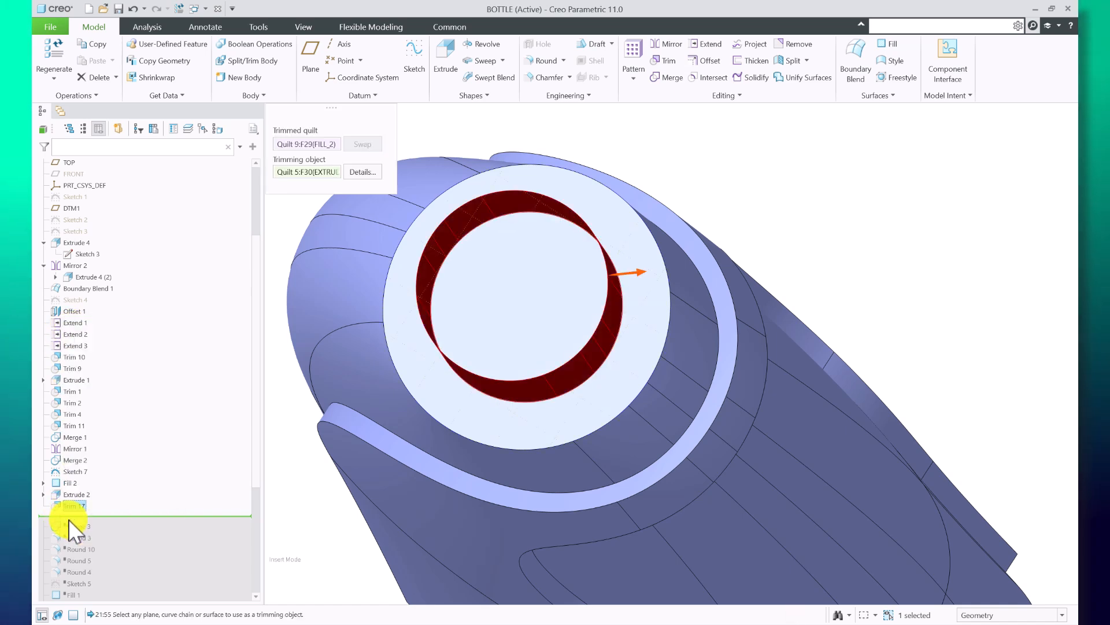
click(296, 141)
click(293, 169)
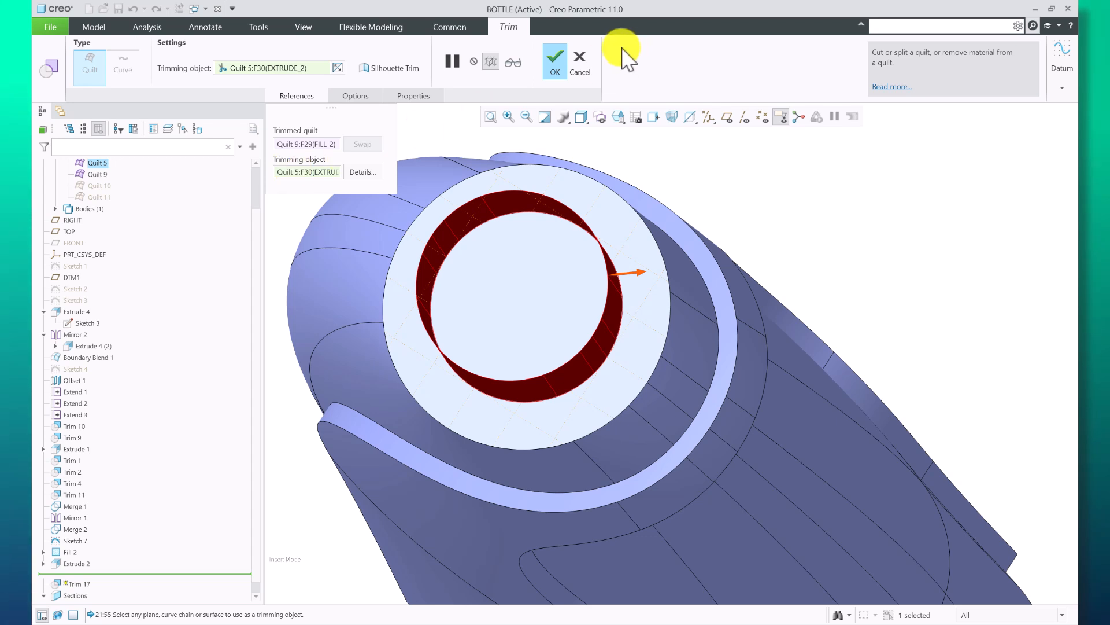
click(555, 75)
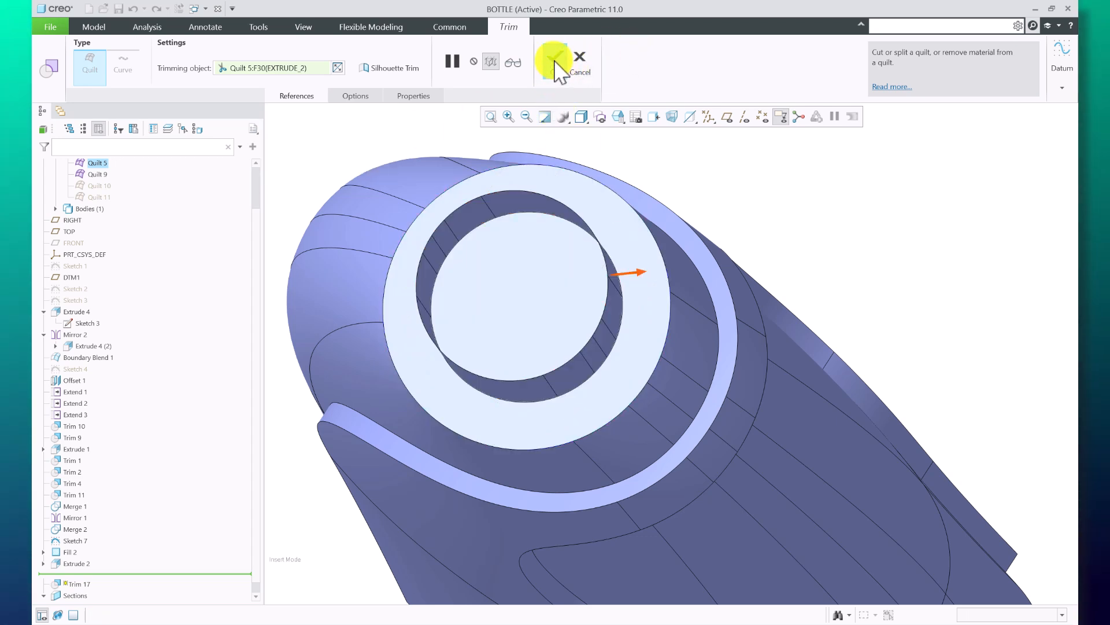
Roll the model forward to include Merge 3 and inspect the joined neck and bottle body.
scroll(121, 523, down, 3)
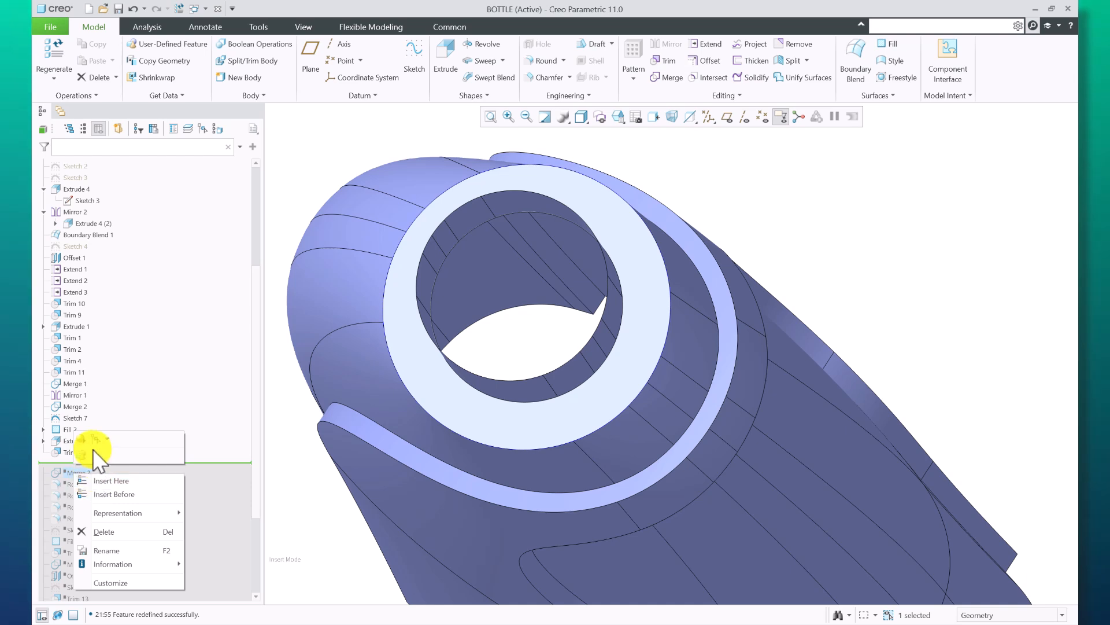
click(95, 480)
click(71, 439)
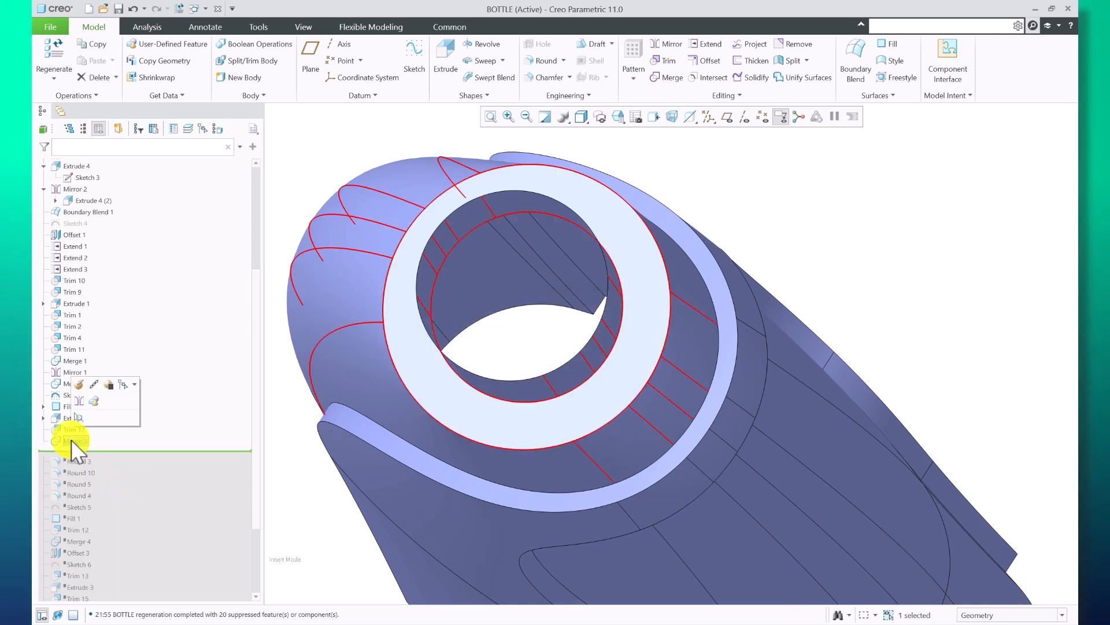
scroll(673, 319, down, 5)
middle_drag(673, 319, 727, 357)
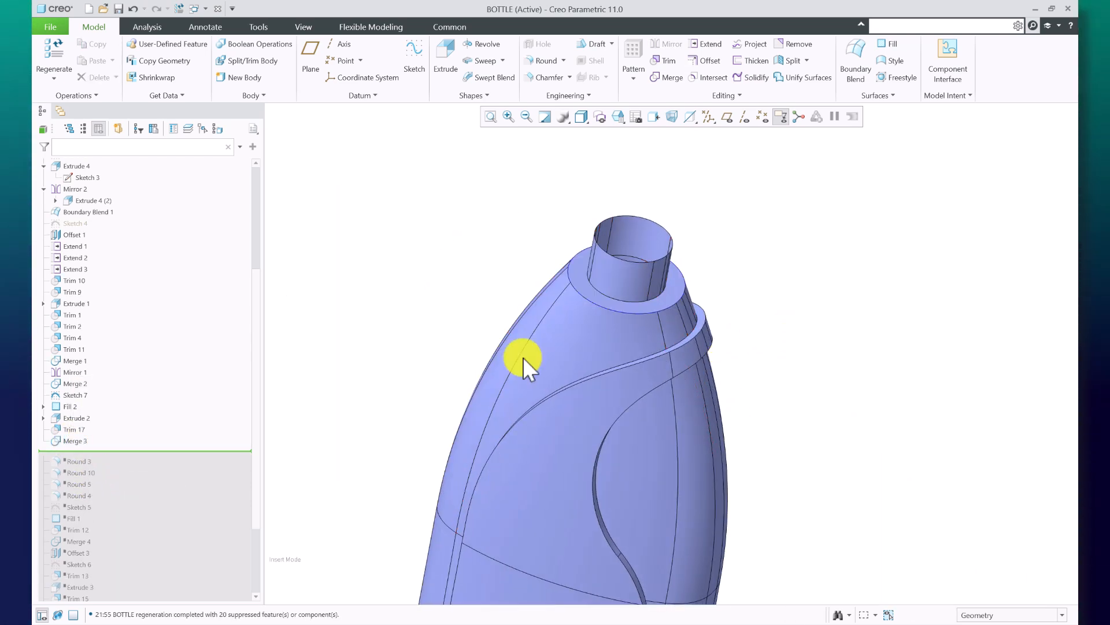
Open the definition of Merge 3 to review the quilts it joins, and accept it without changes.
right_click(75, 438)
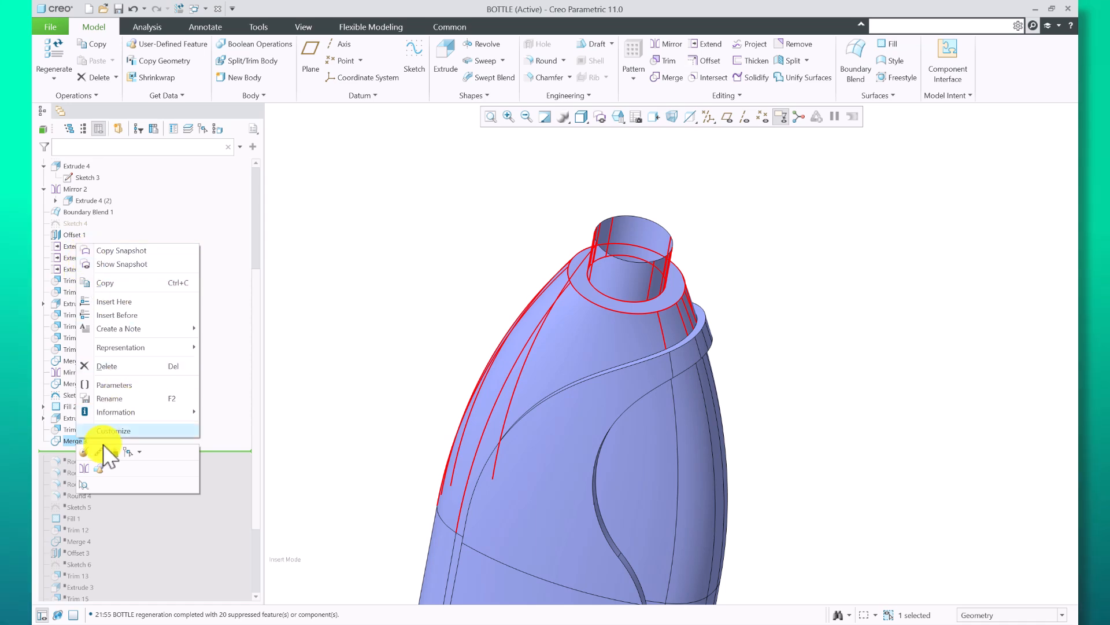
click(84, 453)
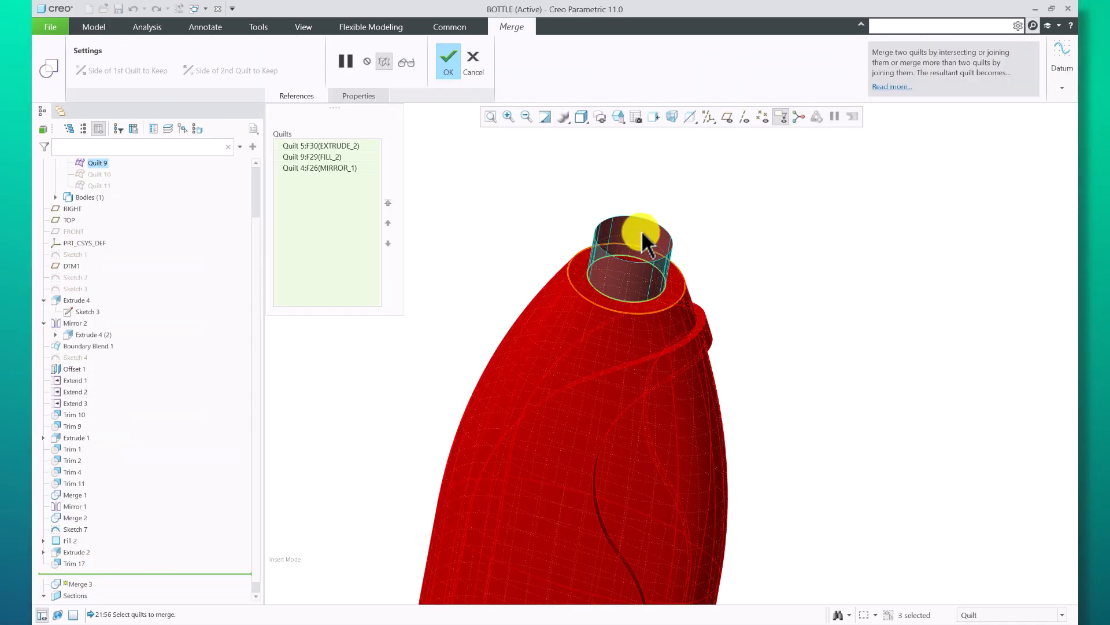
click(449, 58)
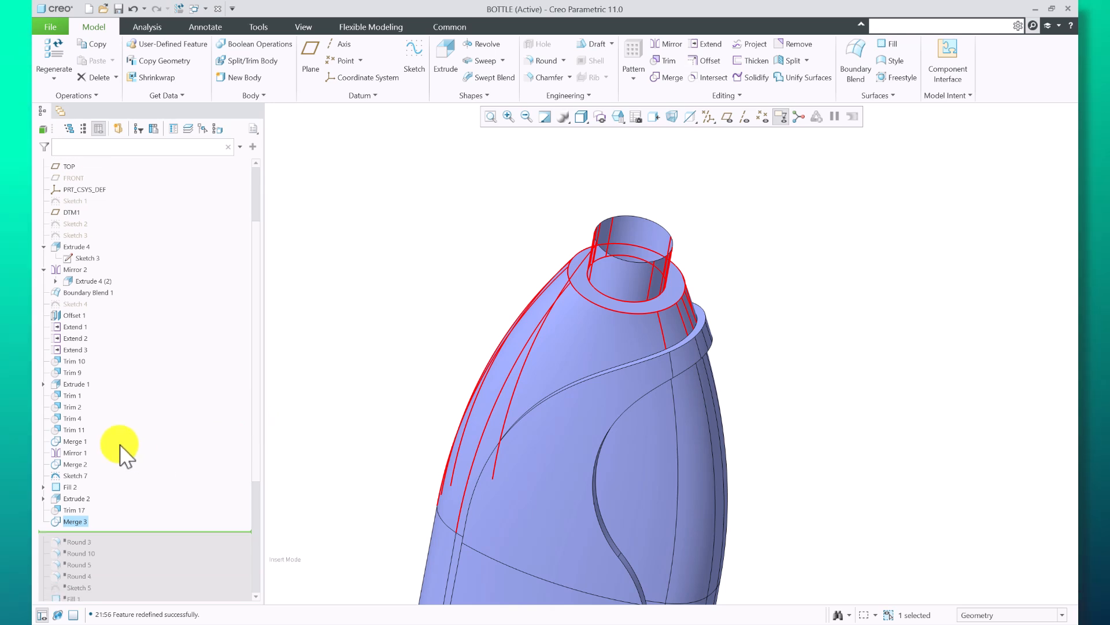
Roll the model forward to include Round 3, review its radius and edge references, and accept it without changes.
right_click(83, 359)
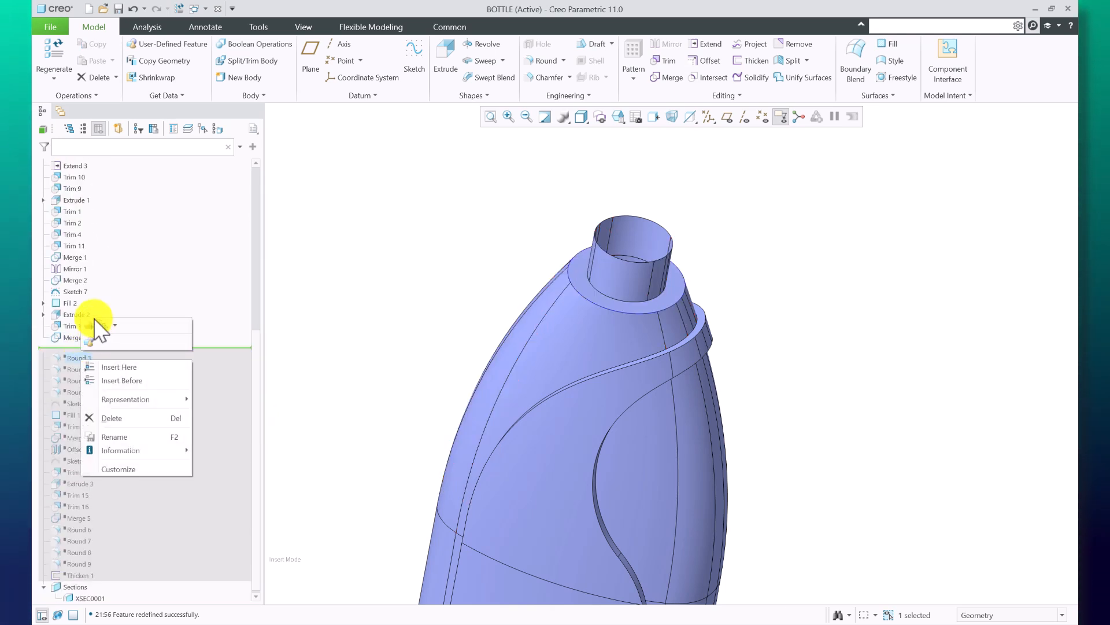
click(109, 368)
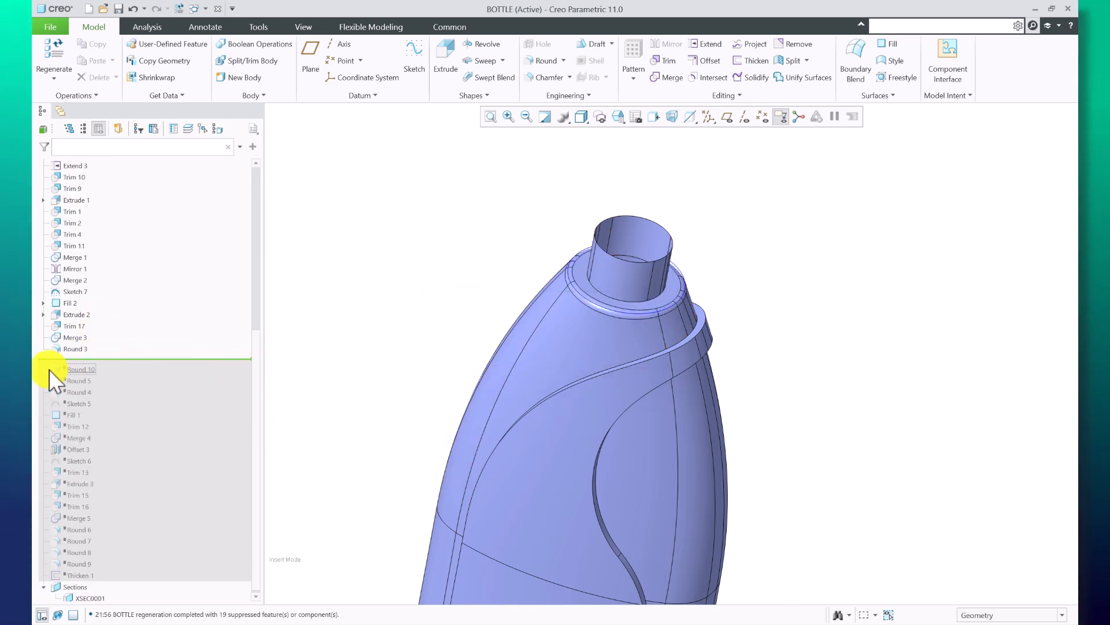
click(76, 349)
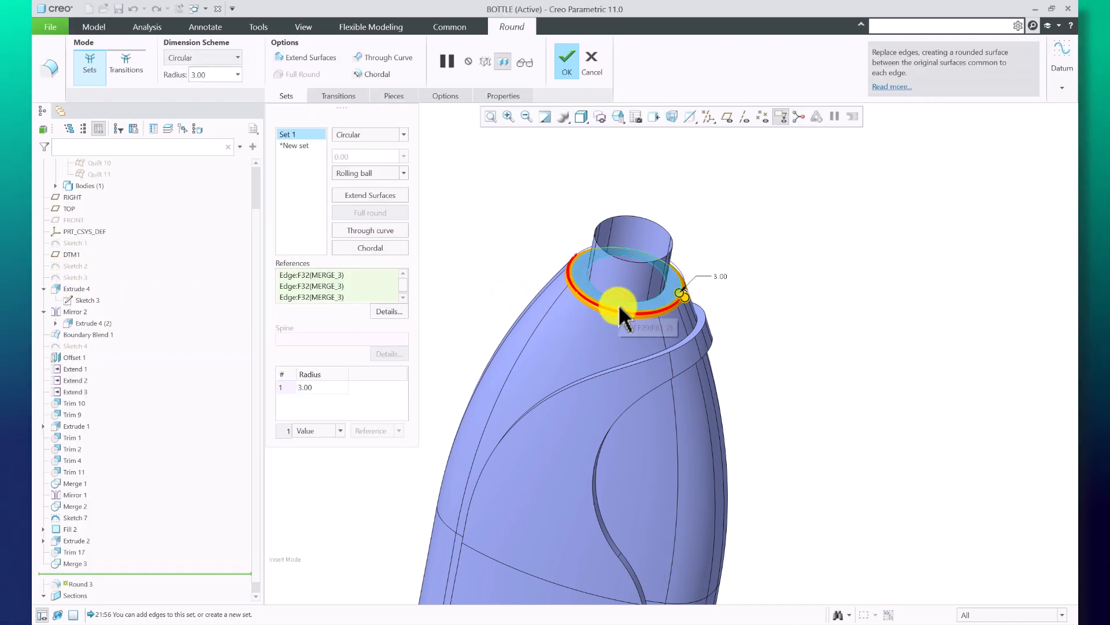
click(576, 56)
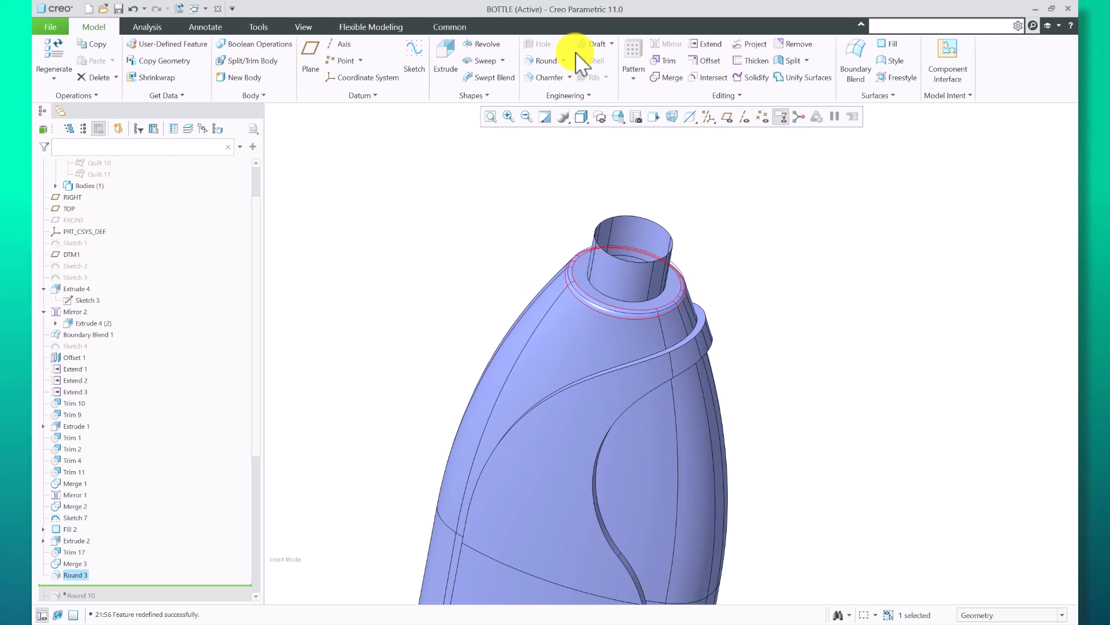
Roll the model forward to include Round 10 at the base of the neck, review its definition, and accept it without changes.
scroll(185, 472, down, 4)
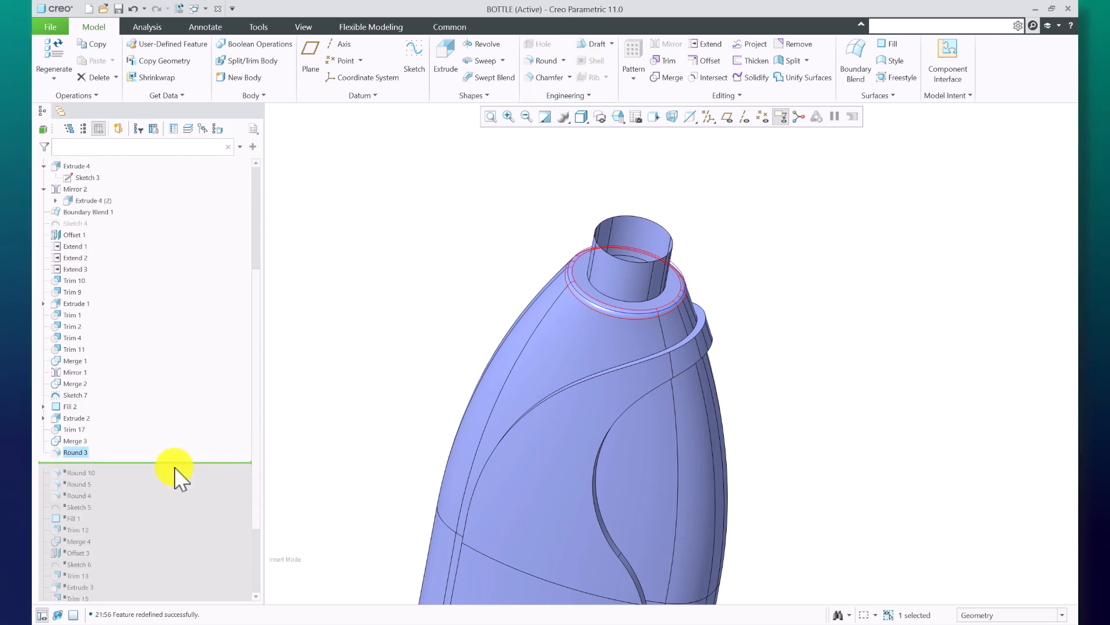
right_click(84, 480)
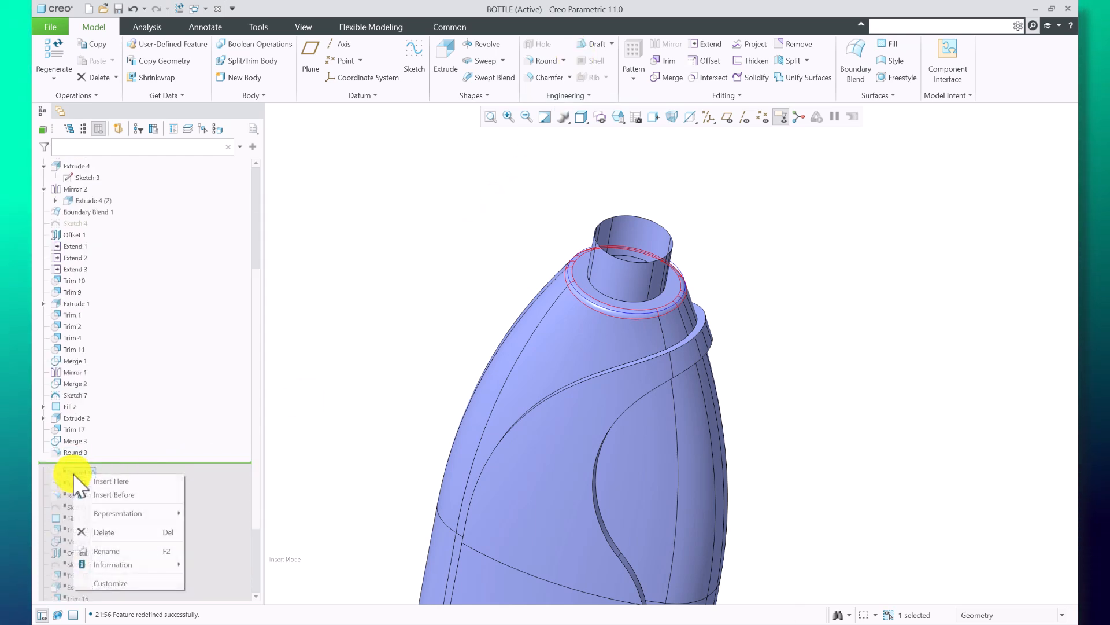
click(86, 482)
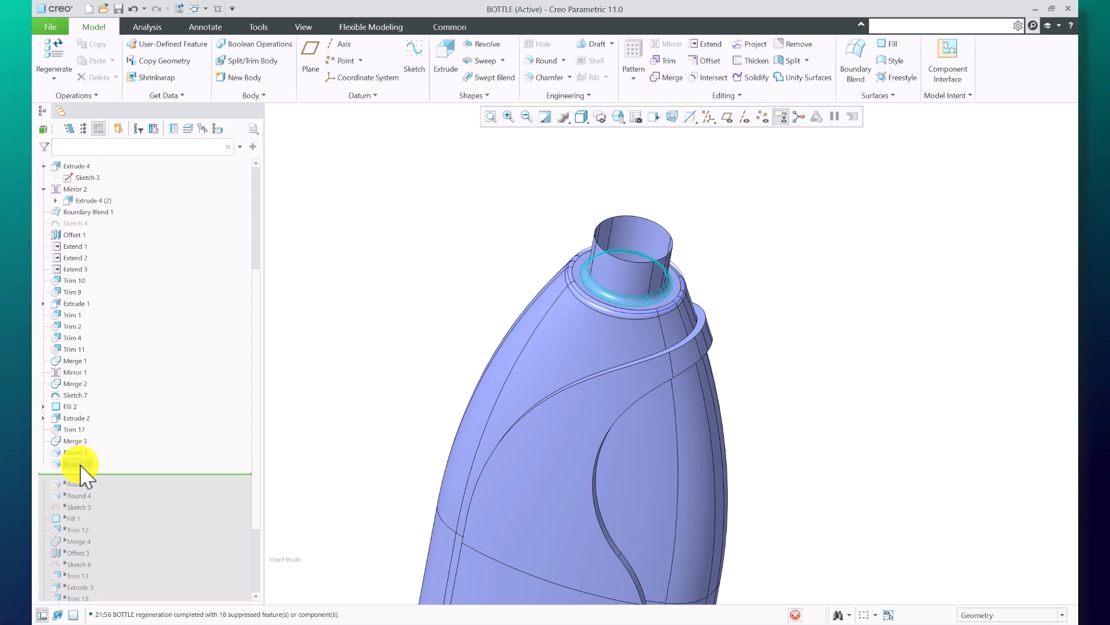
click(79, 464)
click(104, 407)
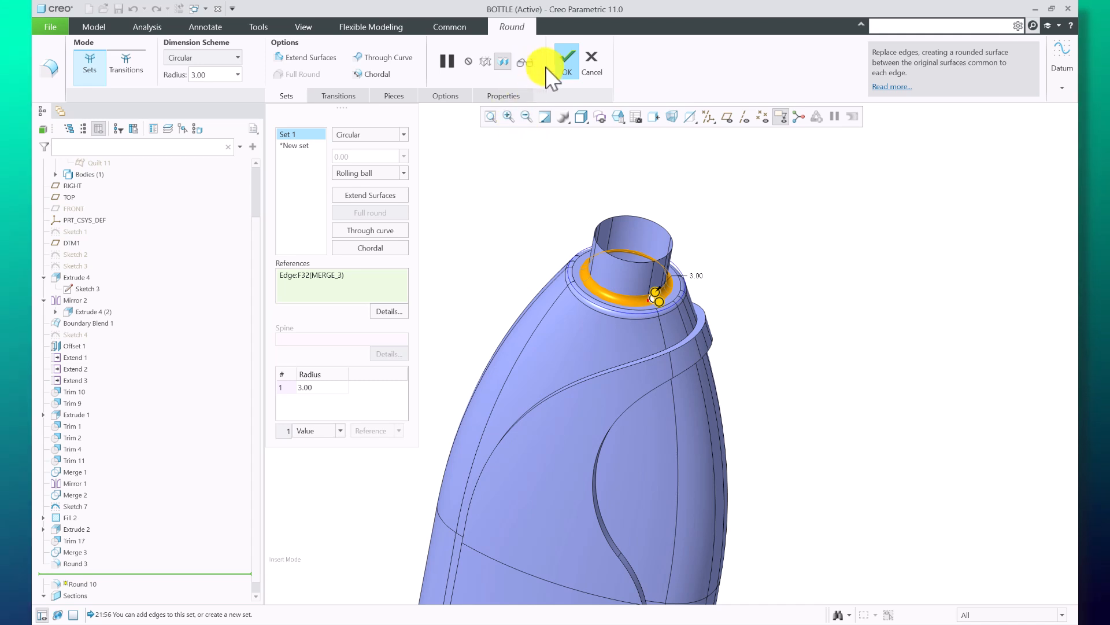
click(565, 65)
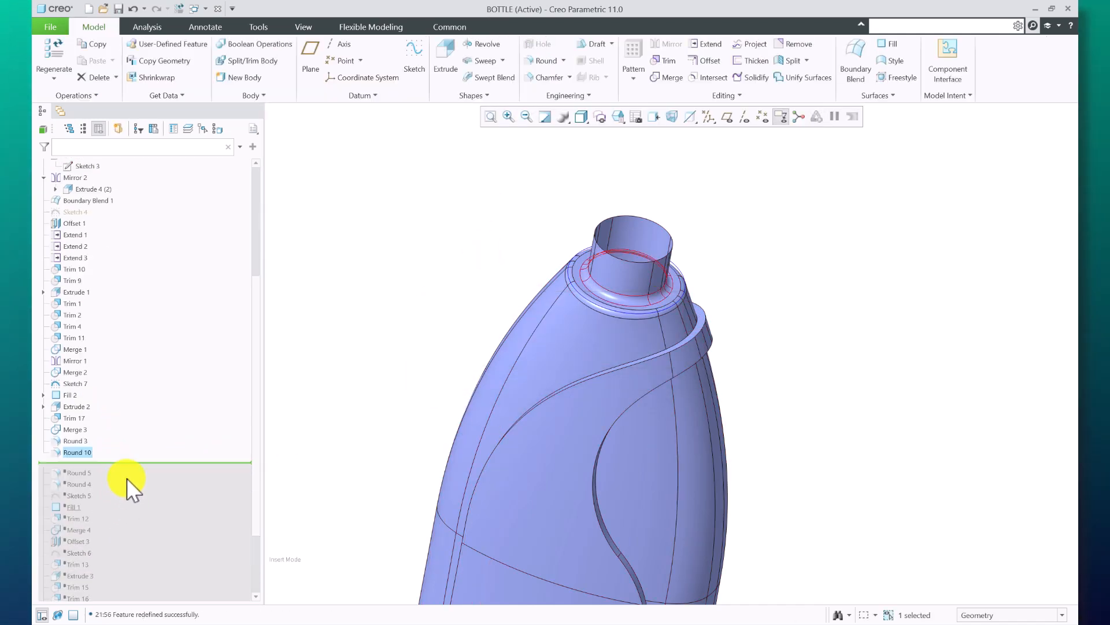
Roll the model forward to include Round 5 and inspect the rounded inner edges of the raised band below the neck.
right_click(94, 472)
click(116, 476)
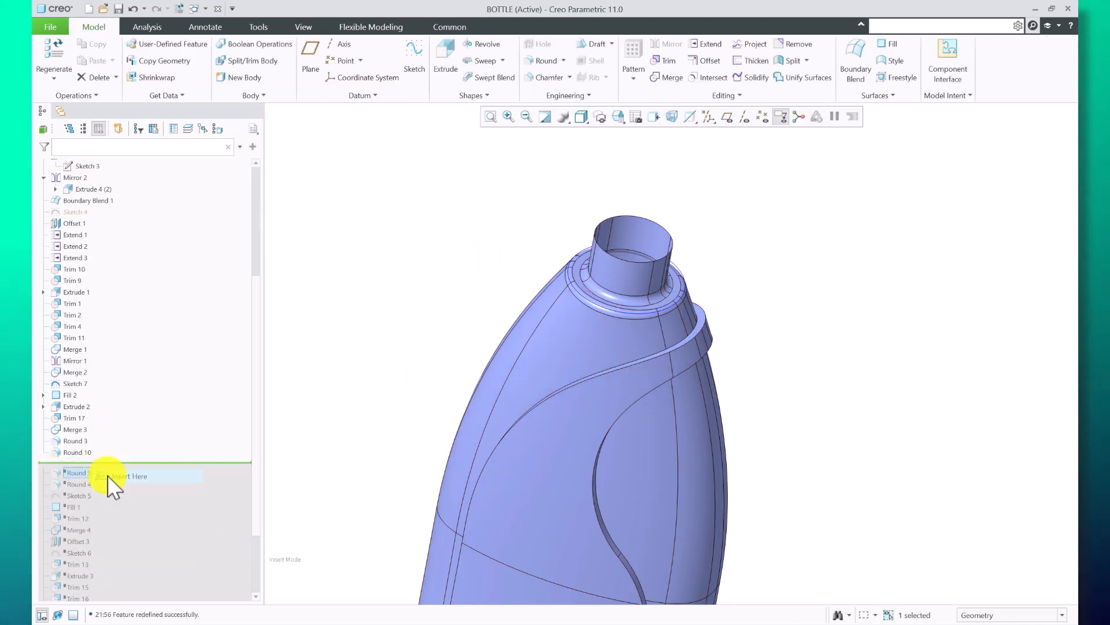
click(75, 463)
scroll(716, 331, up, 1)
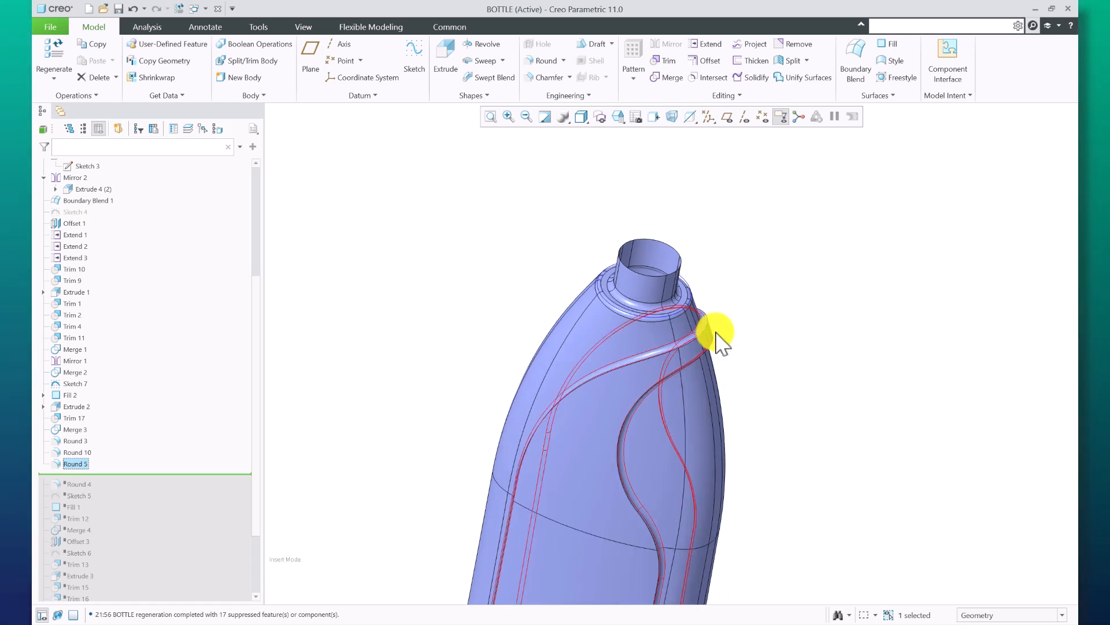
scroll(747, 331, down, 7)
middle_drag(673, 325, 644, 318)
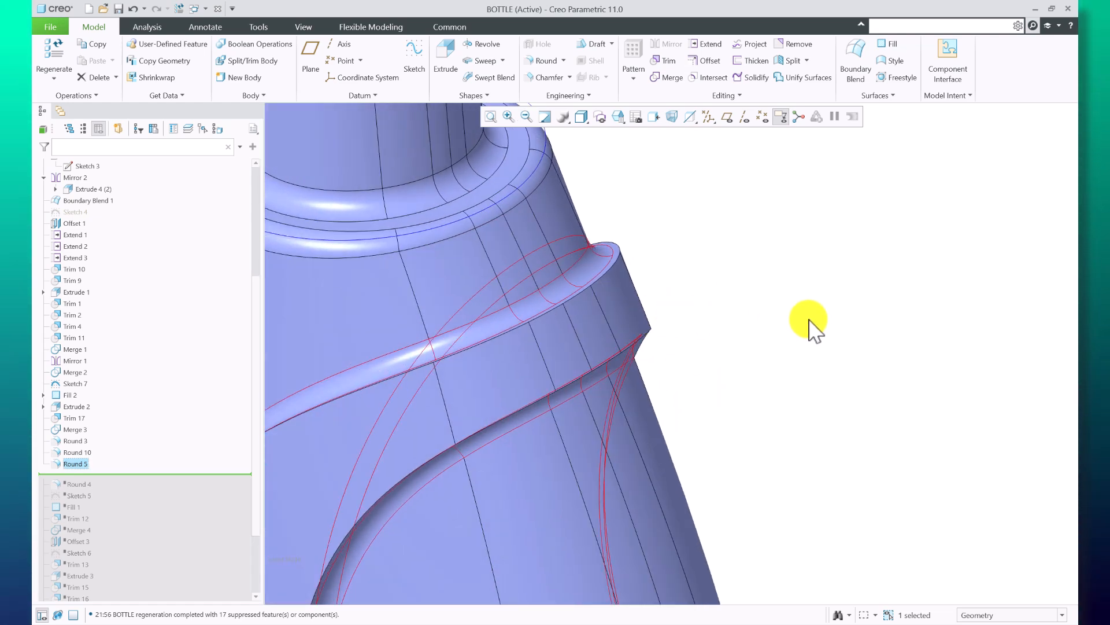
Open the definition of Round 5 to review its sets and radius, and accept it without changes.
right_click(71, 463)
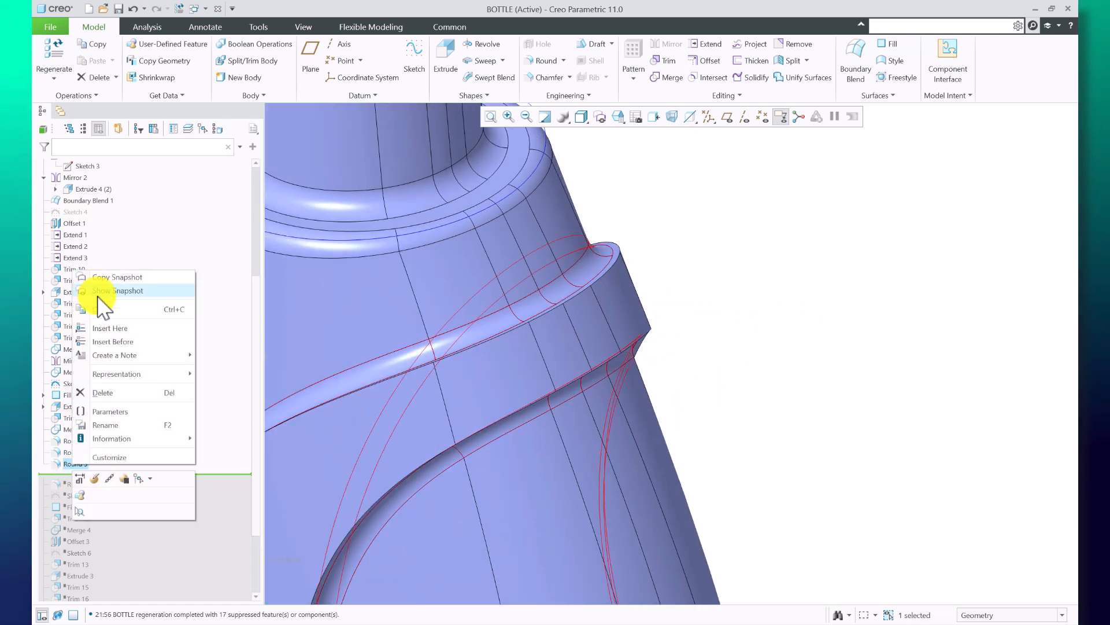
click(95, 480)
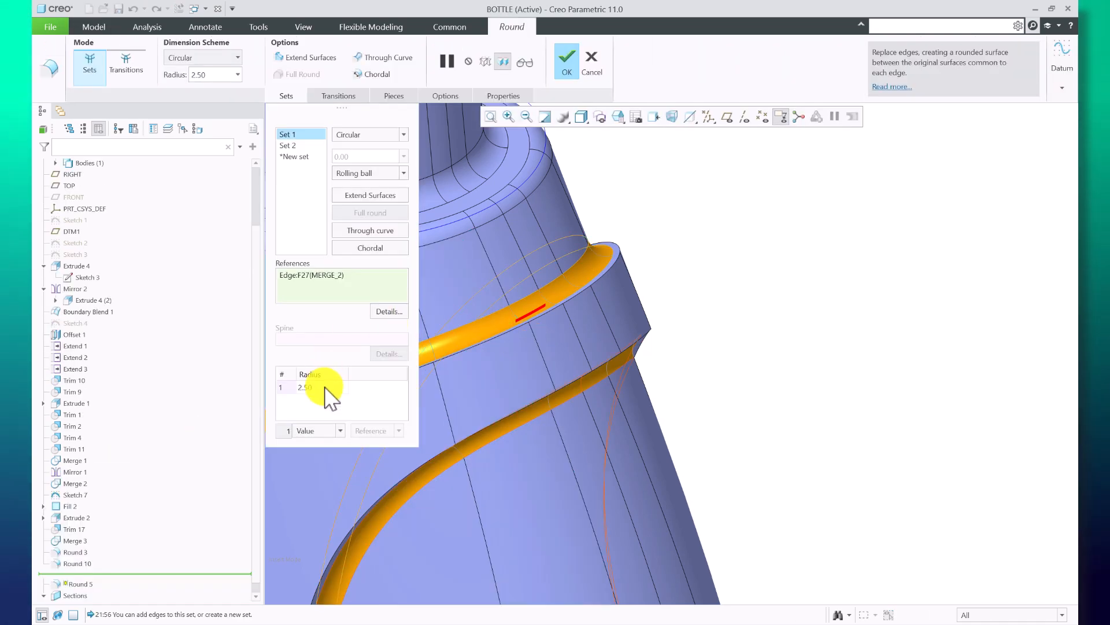
middle_click(756, 367)
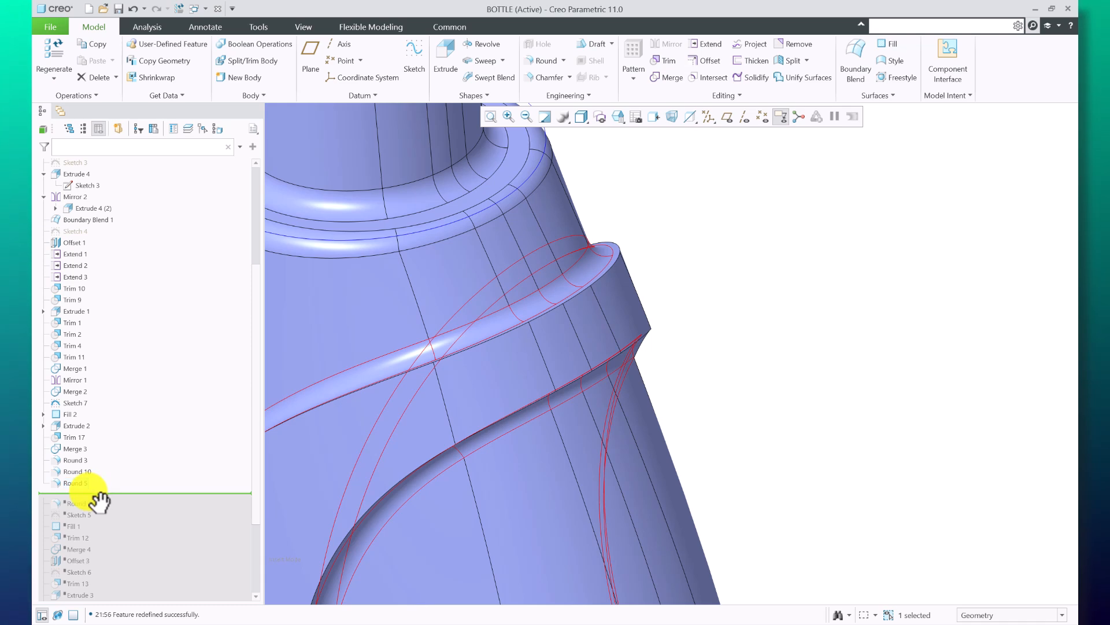
Roll the model forward to include Round 4 and inspect the rounded outer edges of the raised band.
right_click(87, 503)
click(96, 506)
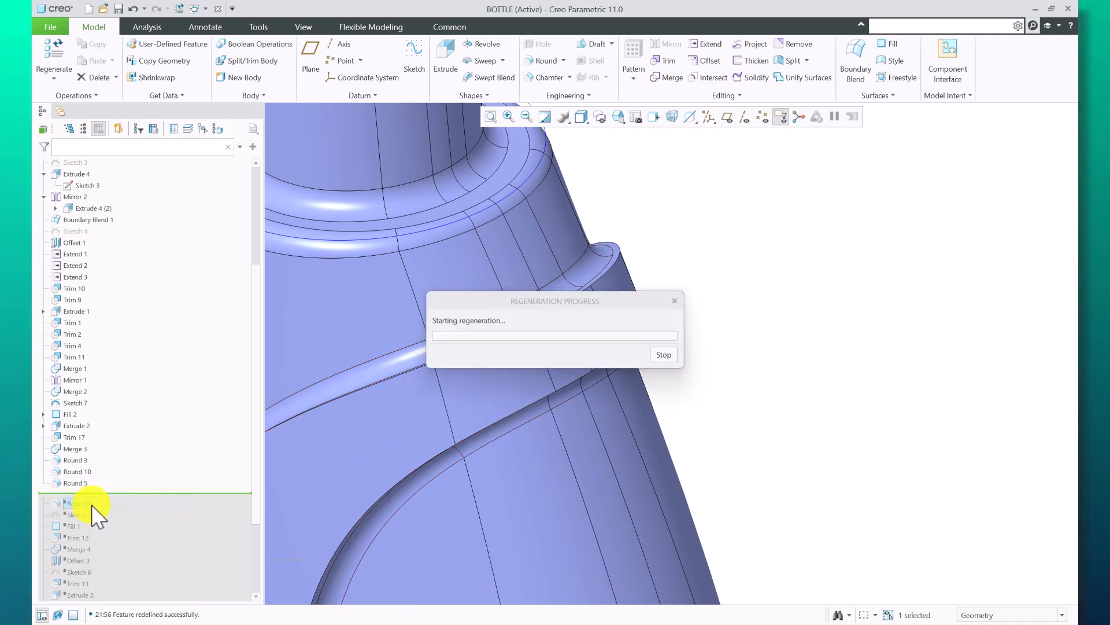
click(700, 298)
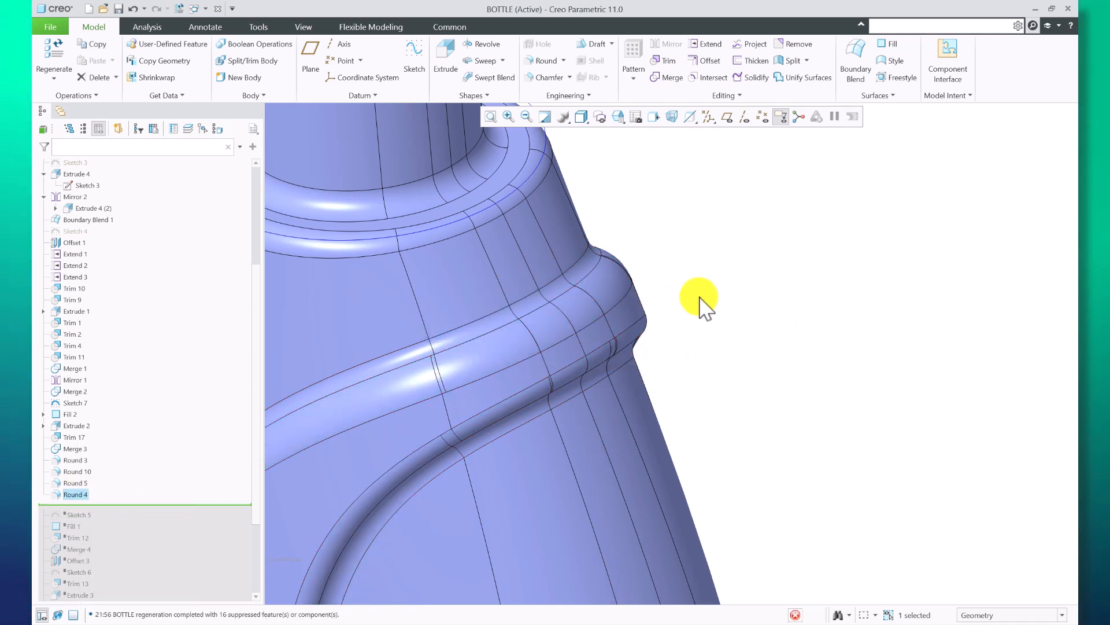
scroll(678, 292, down, 3)
middle_drag(626, 338, 606, 302)
scroll(590, 313, up, 10)
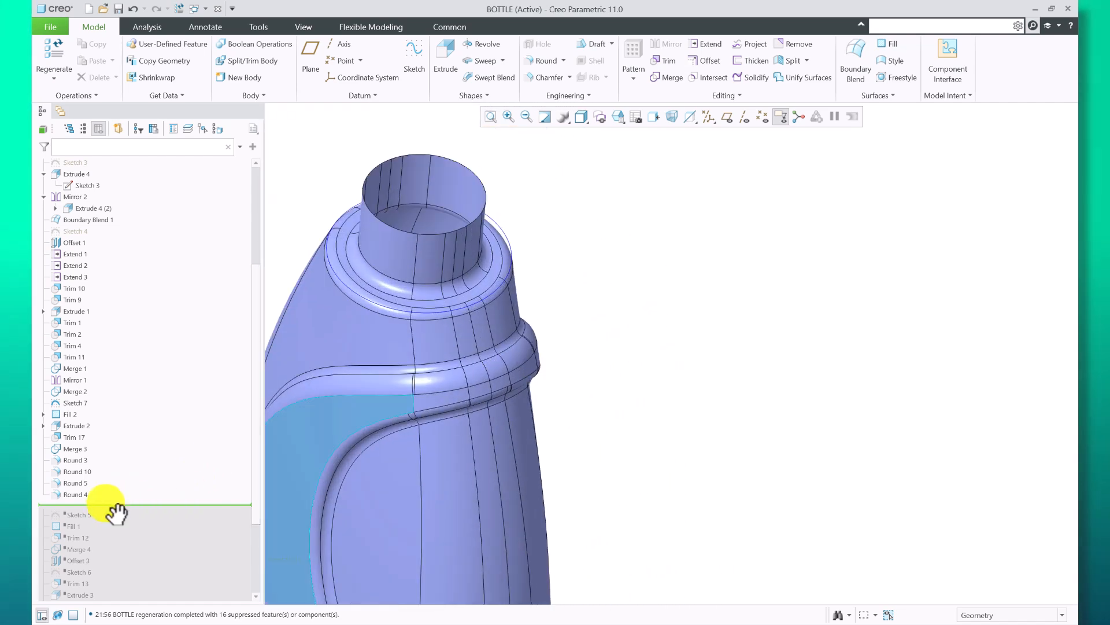
Open the definition of Round 4 to review its edge reference and radius, close it, and abort the regeneration.
right_click(78, 495)
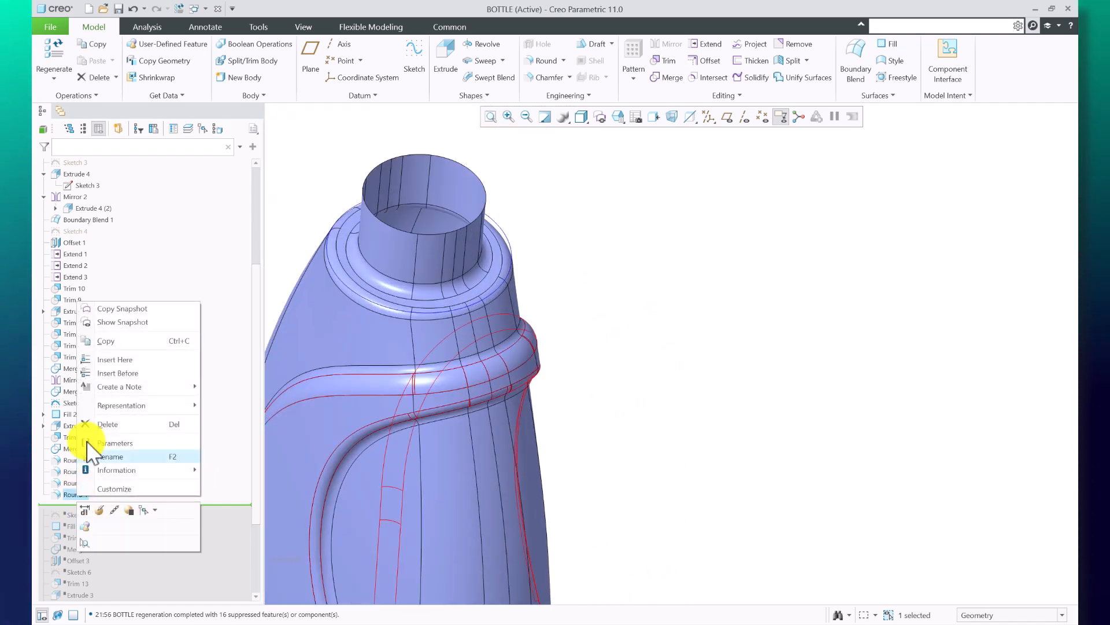
click(103, 510)
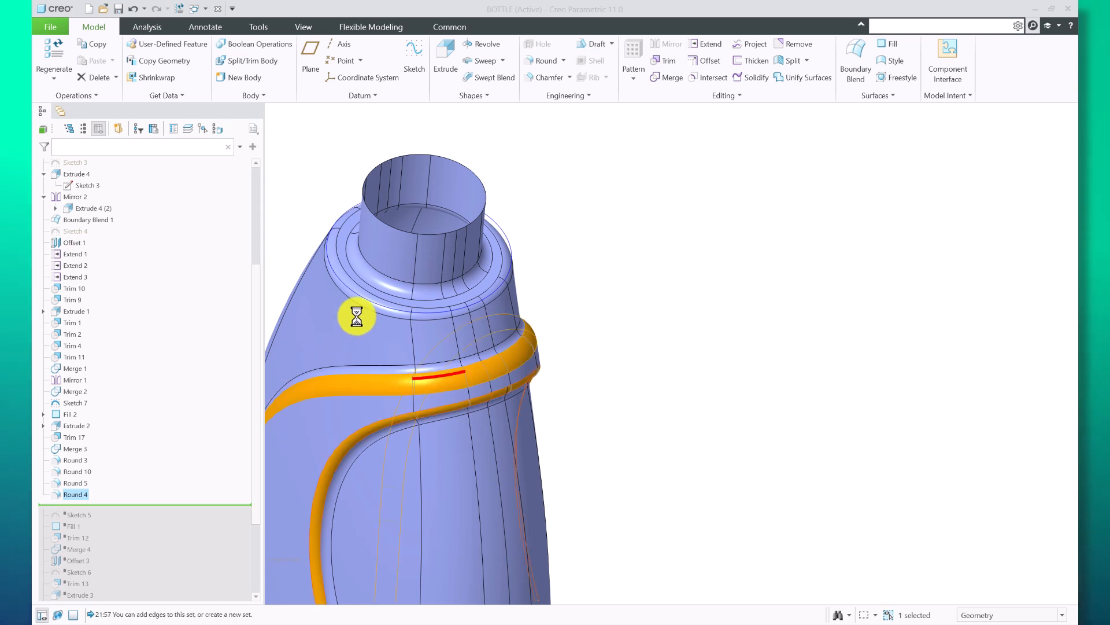
click(306, 387)
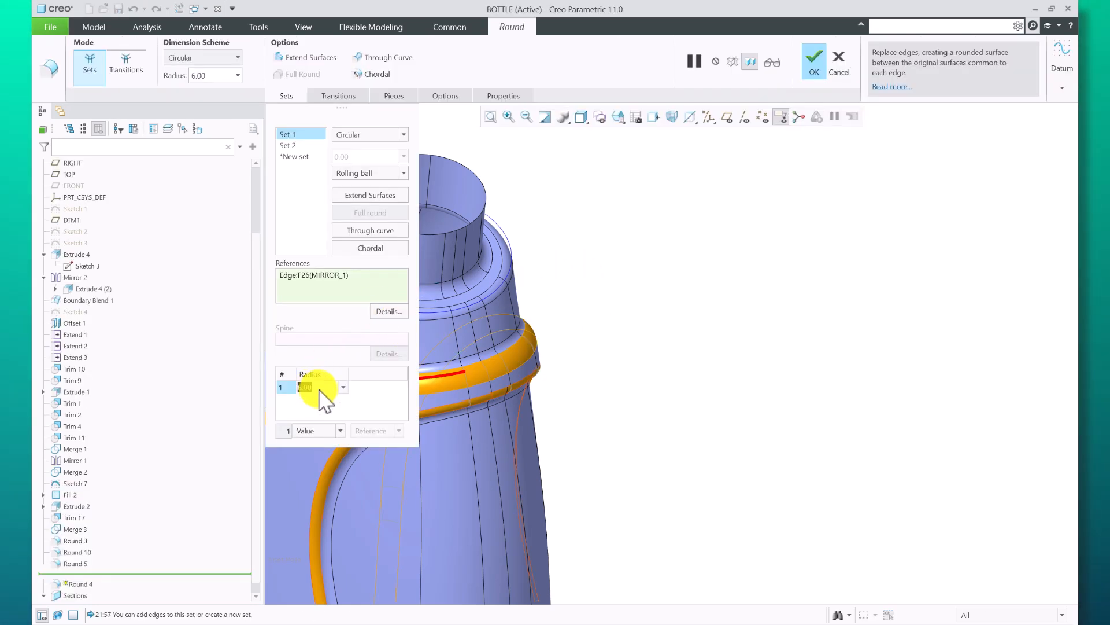
middle_click(642, 266)
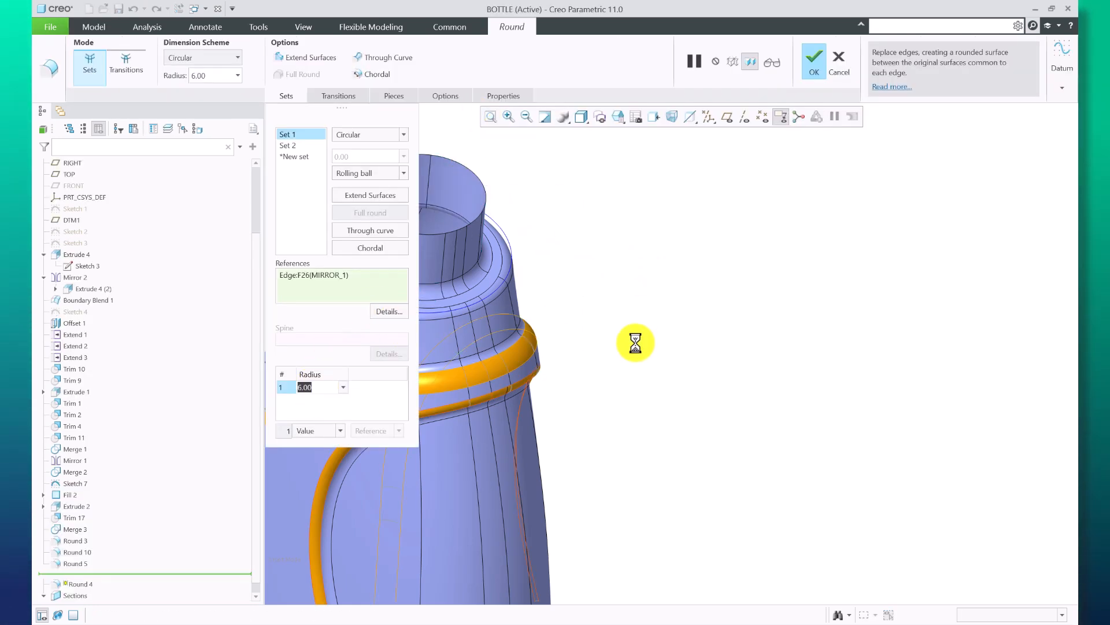
click(653, 355)
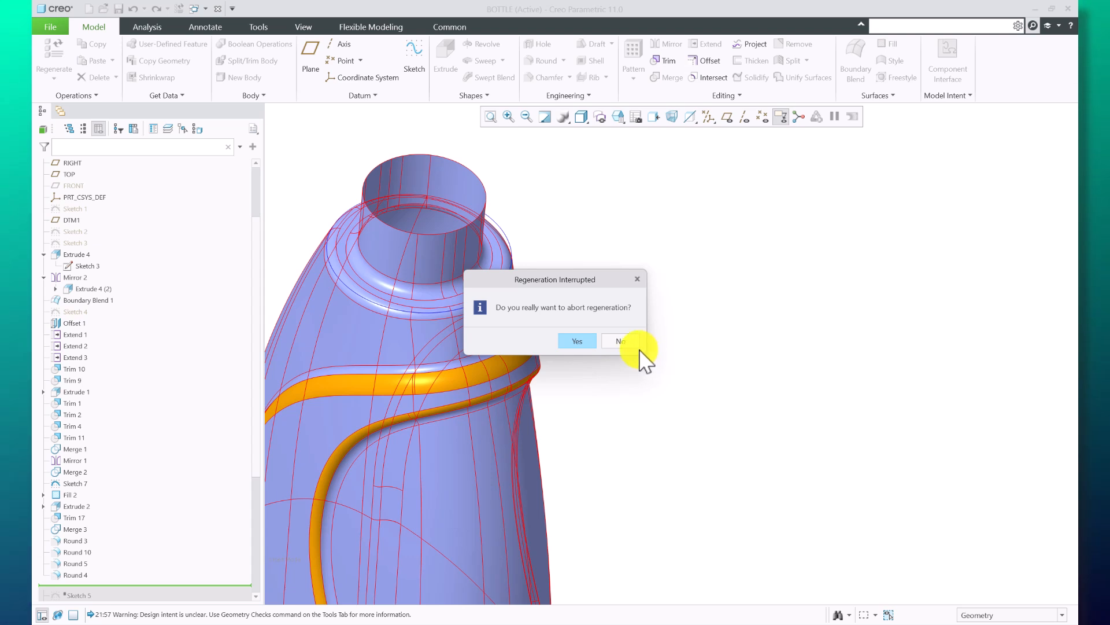
click(580, 340)
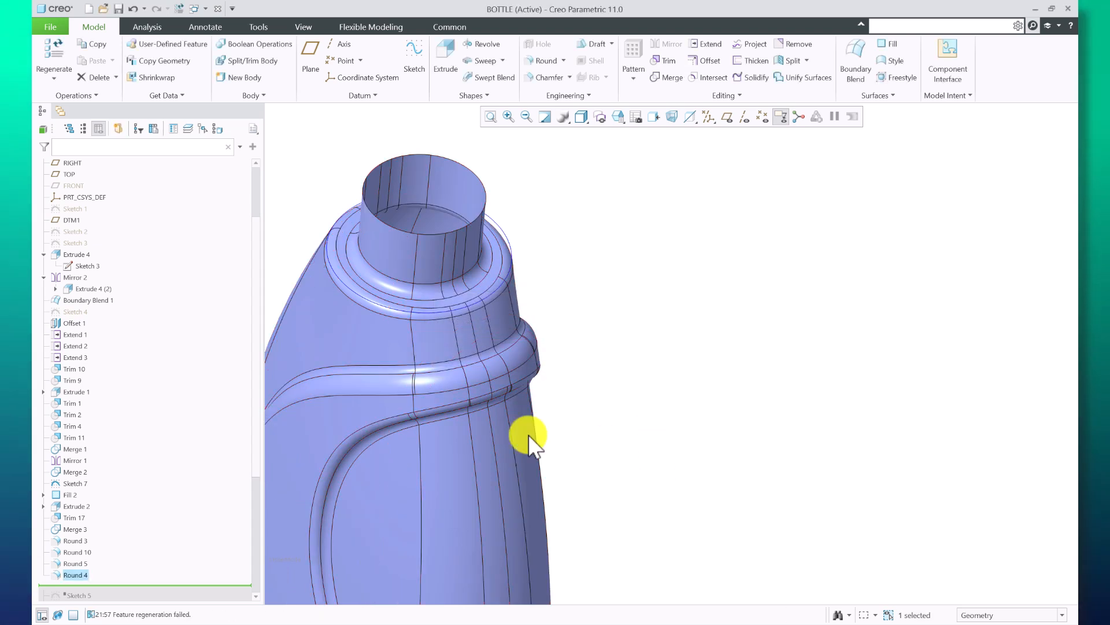
Roll the model forward to include Sketch 5 and inspect its outline around the open base of the bottle.
scroll(144, 468, down, 6)
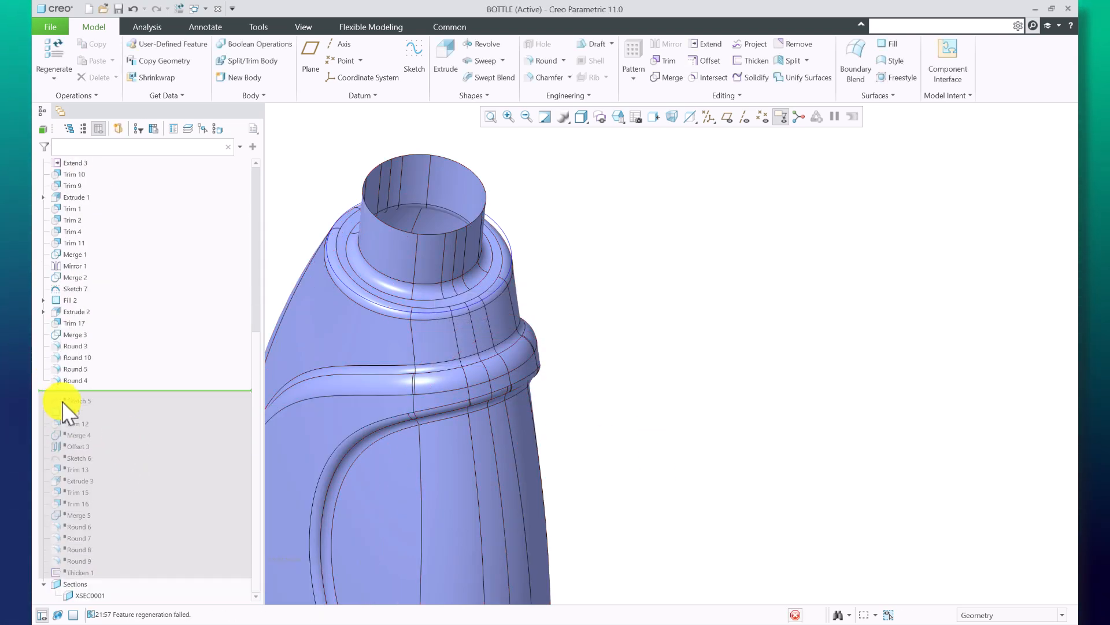
right_click(84, 402)
click(110, 409)
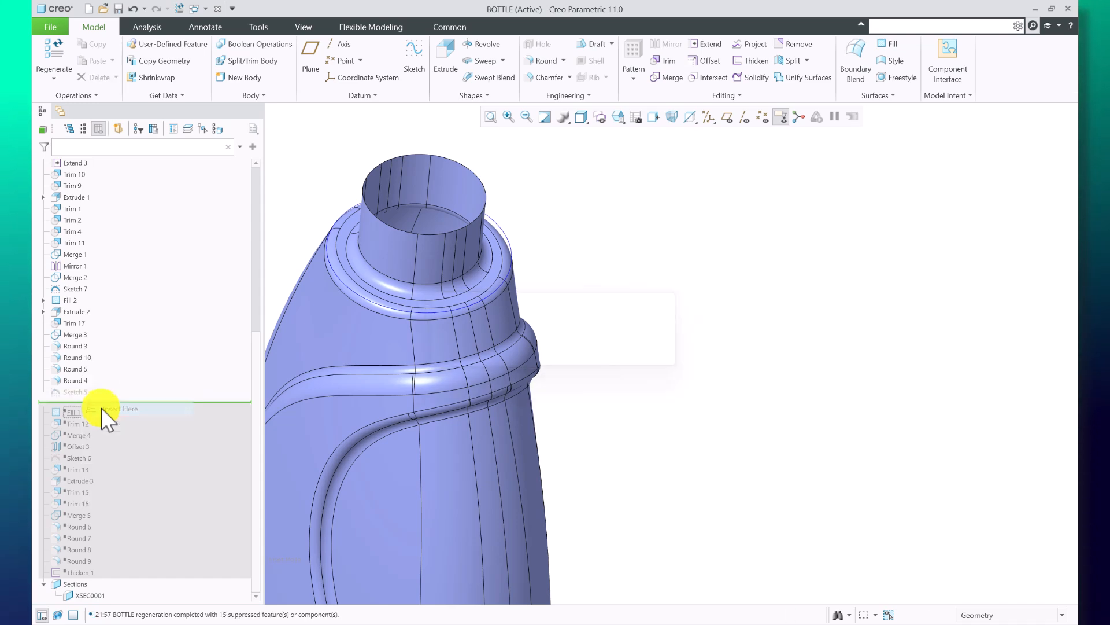
click(74, 391)
scroll(787, 272, up, 5)
scroll(833, 431, down, 3)
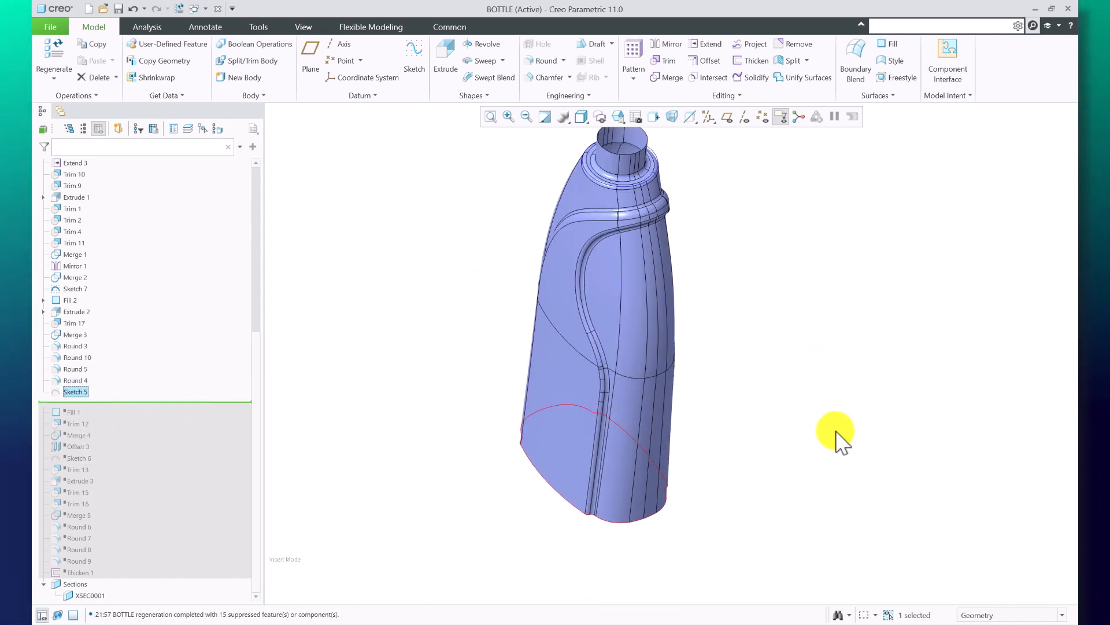
mouse_move(470, 488)
middle_down()
mouse_move(496, 310)
mouse_move(533, 322)
mouse_move(557, 441)
middle_up()
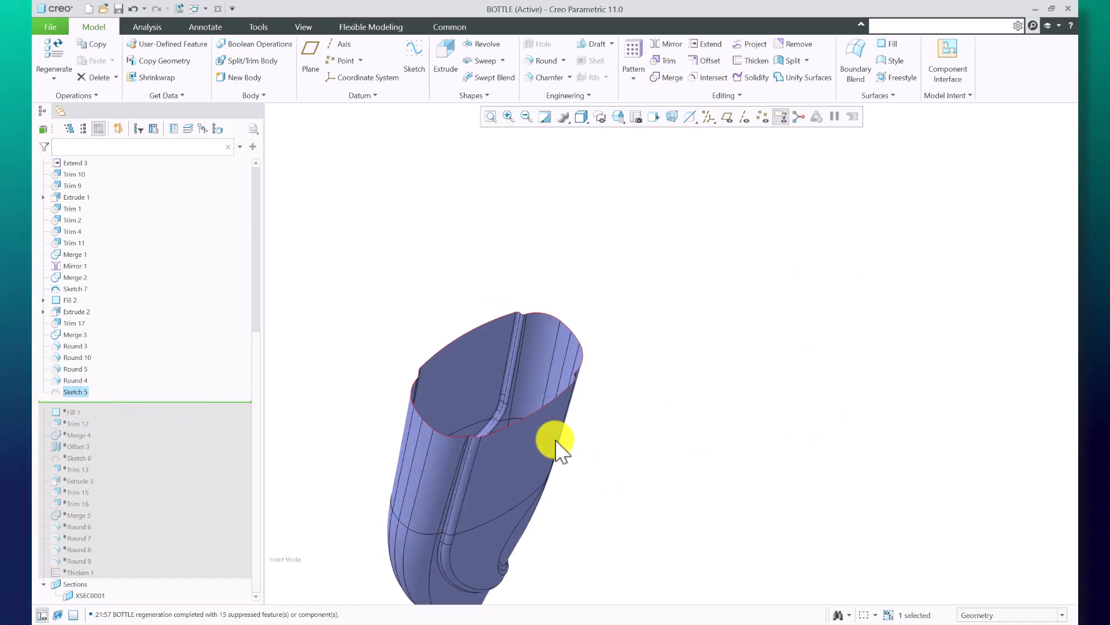
Roll the model forward to include Fill 1 across the bottle's open base.
right_click(76, 392)
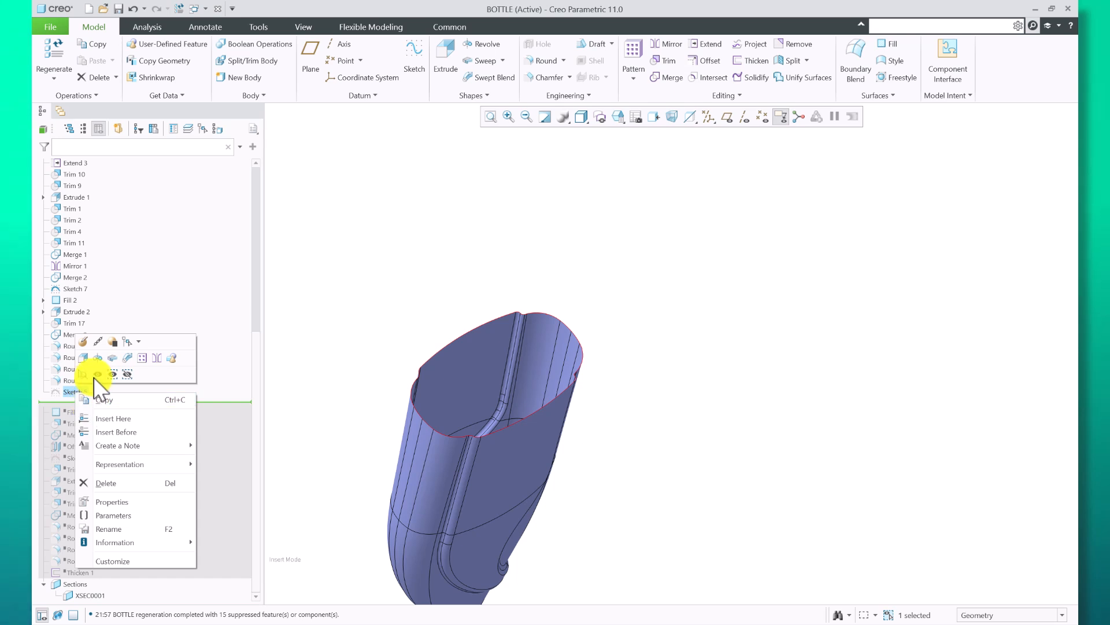
right_click(63, 412)
click(81, 415)
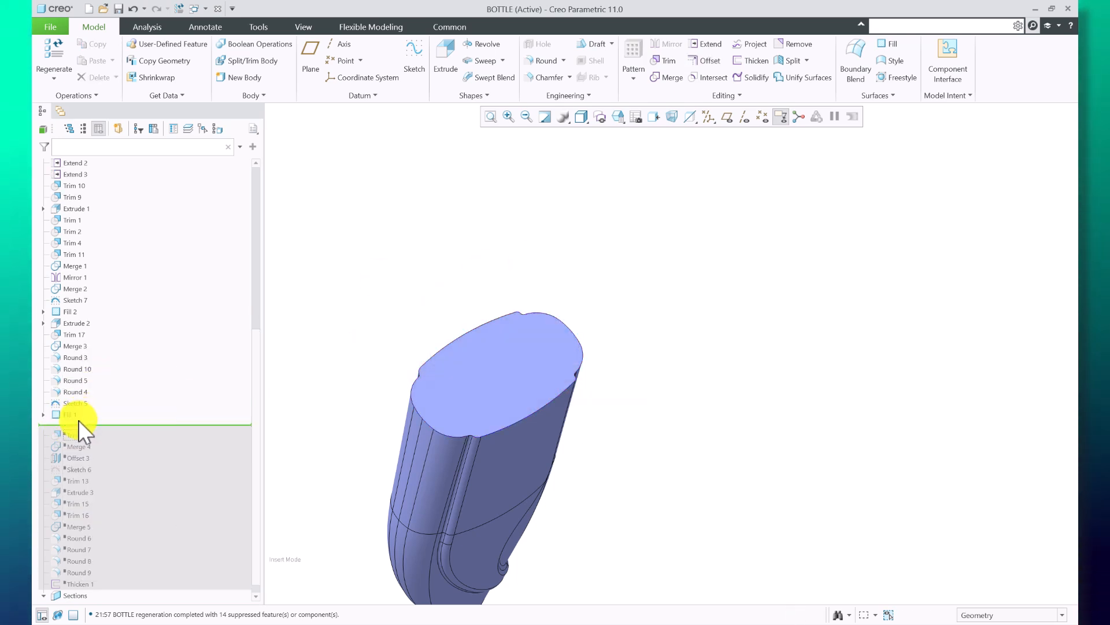
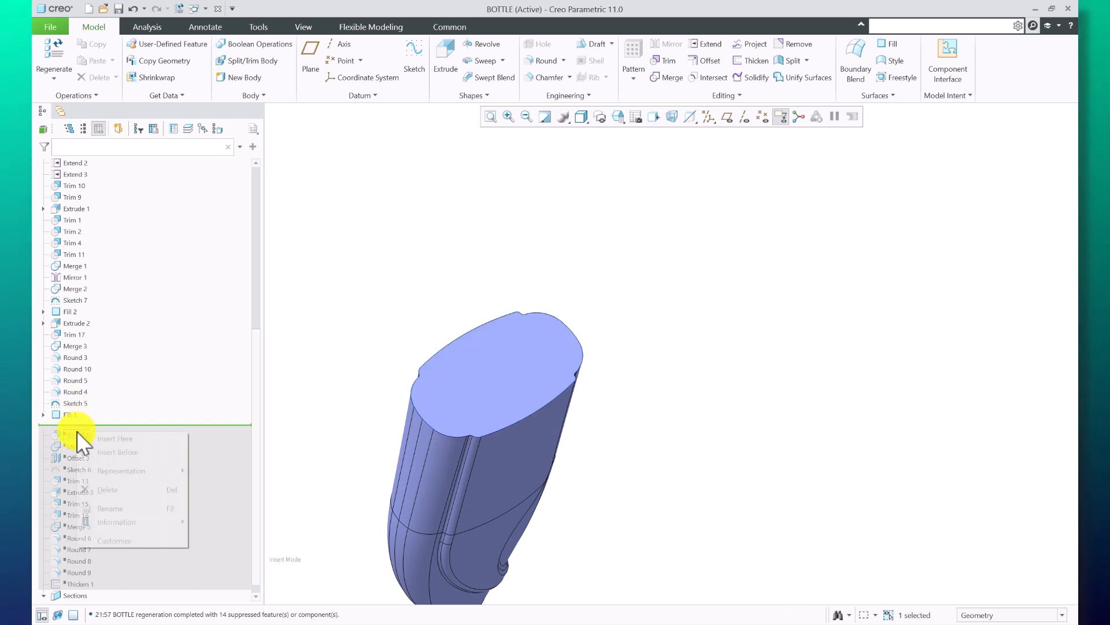
Roll the model forward to include Trim 12 and highlight it to inspect the trimmed geometry at the bottle's base.
click(85, 439)
click(77, 426)
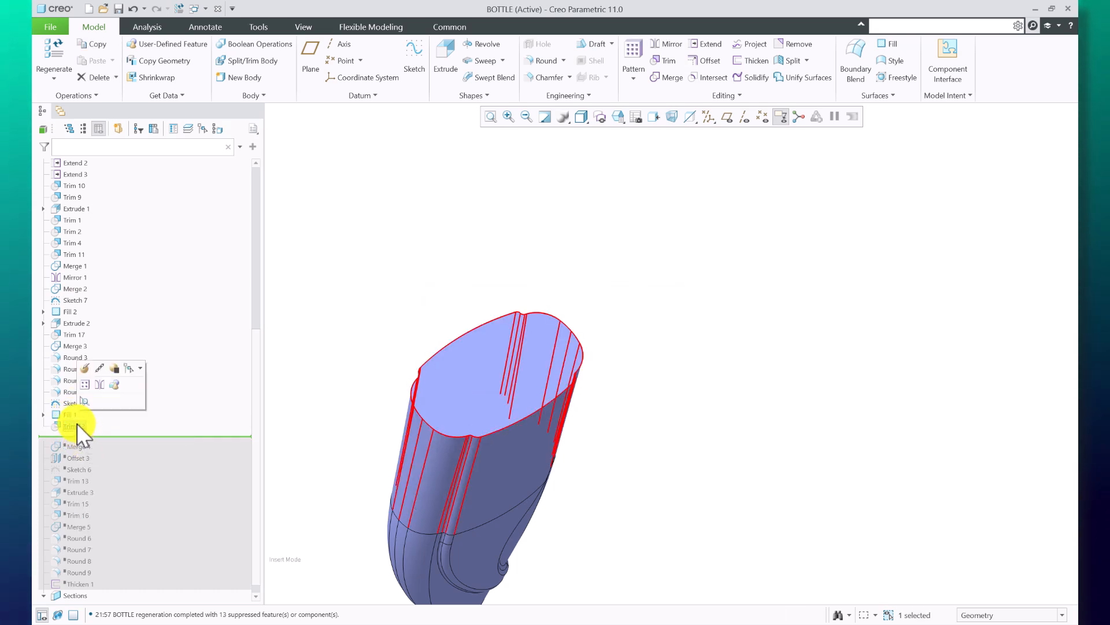
click(533, 260)
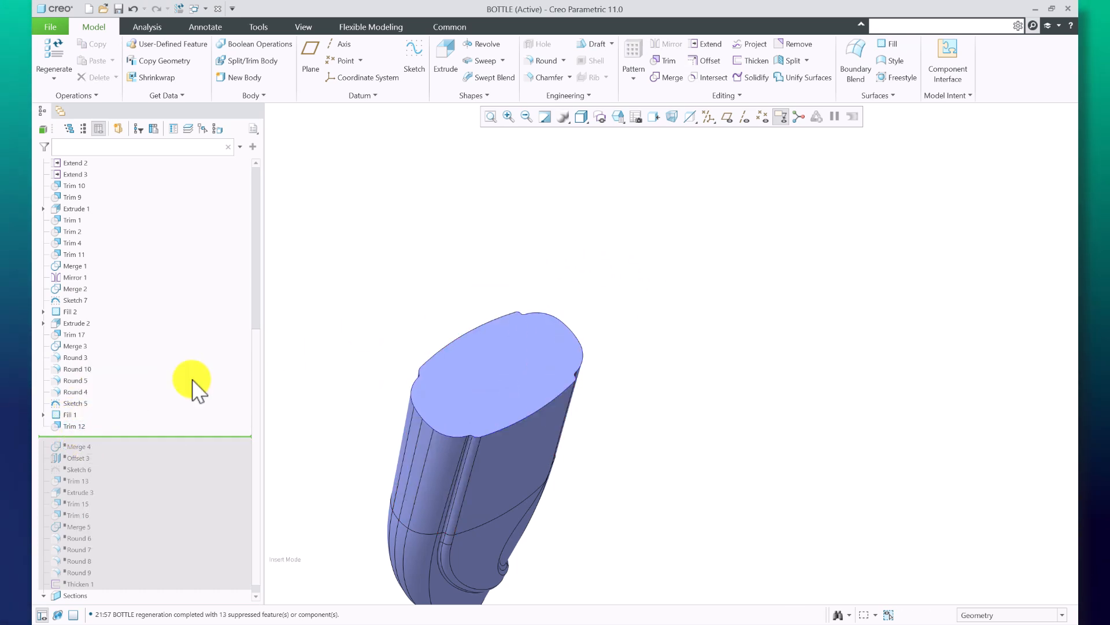
click(65, 427)
click(553, 266)
scroll(561, 259, up, 1)
scroll(521, 387, down, 2)
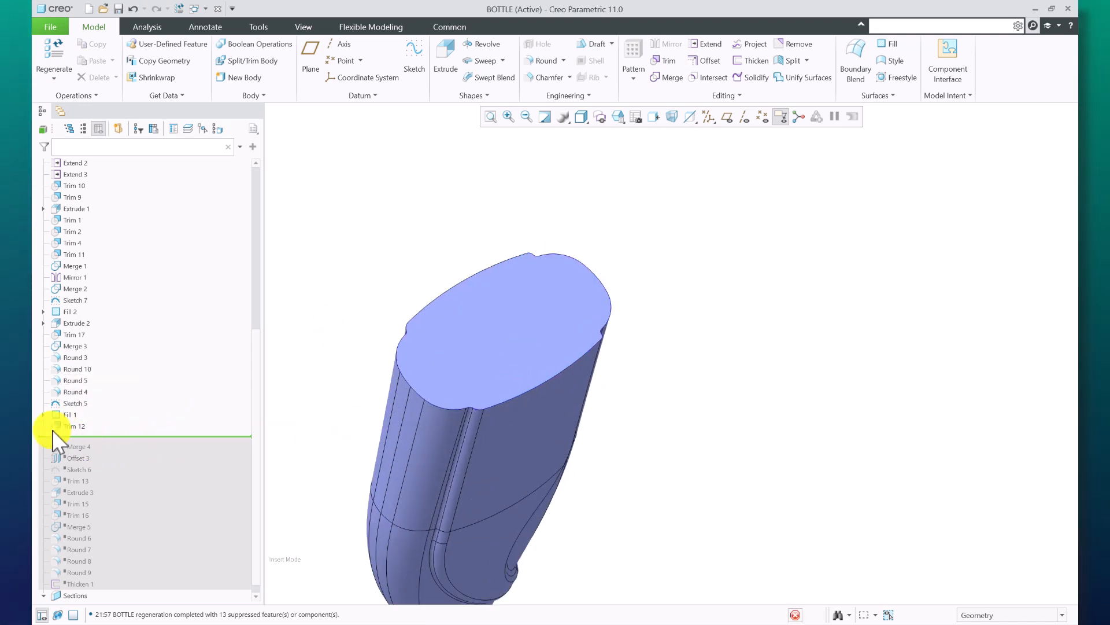
click(67, 427)
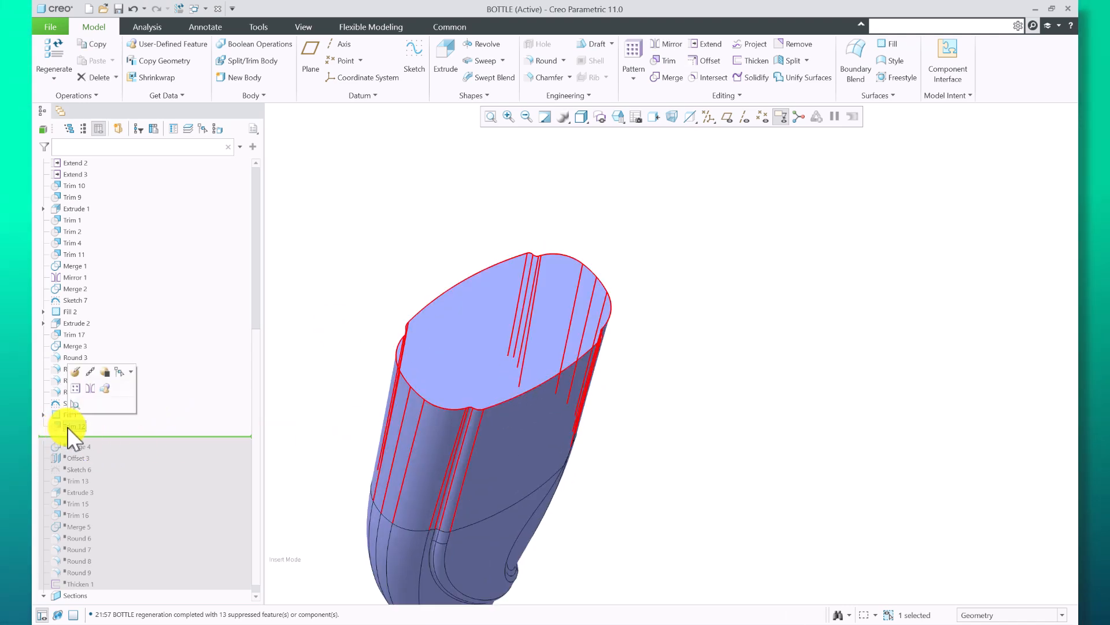
Open the definition of Trim 12 to review its trimmed quilt and trimming plane, and close it with OK.
click(76, 371)
middle_drag(607, 430, 555, 386)
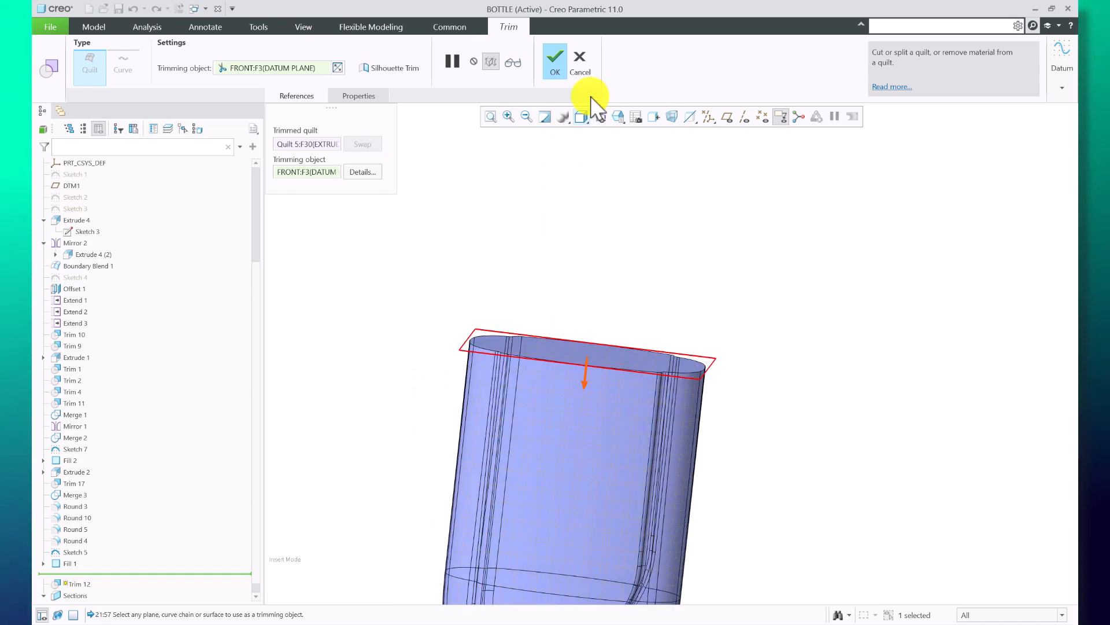
click(570, 64)
click(113, 504)
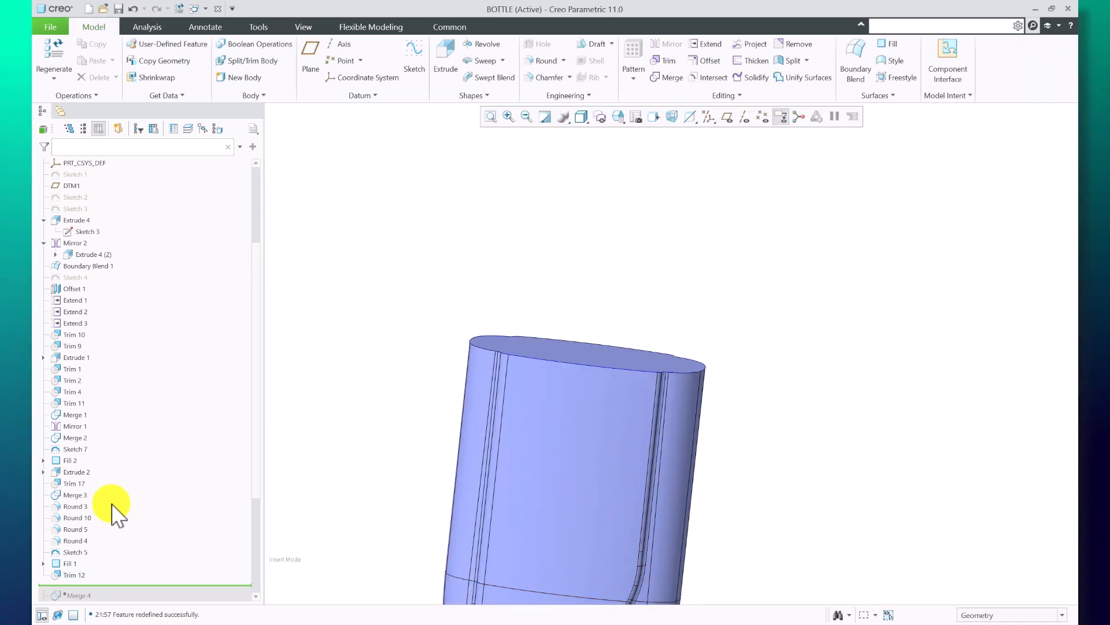
Roll the model forward to include Merge 4 after Trim 12.
scroll(118, 515, down, 4)
right_click(87, 474)
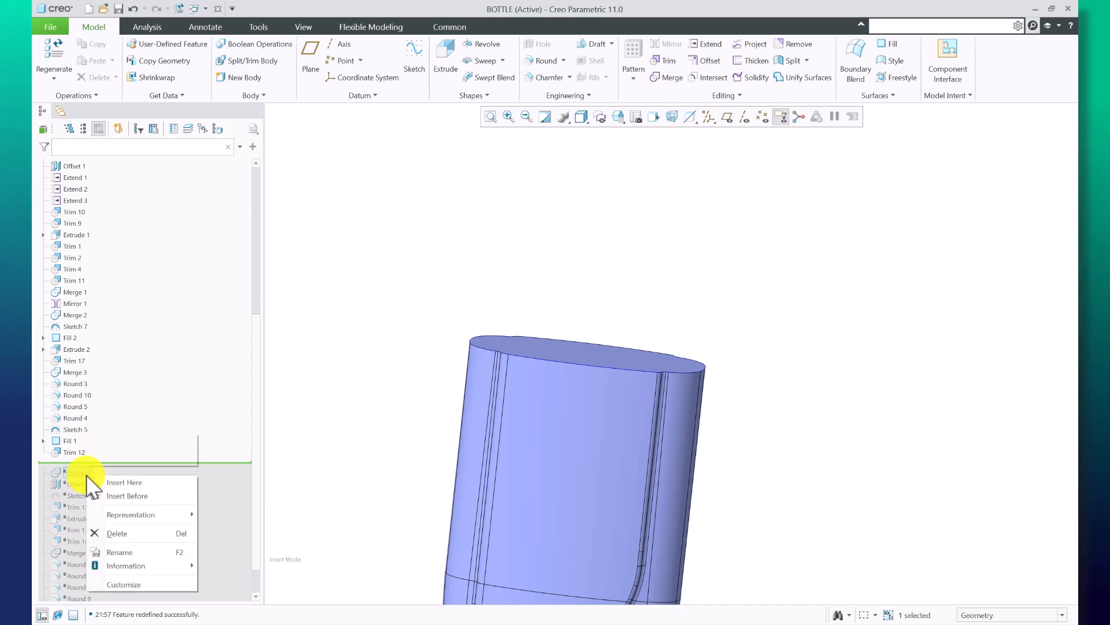
click(103, 482)
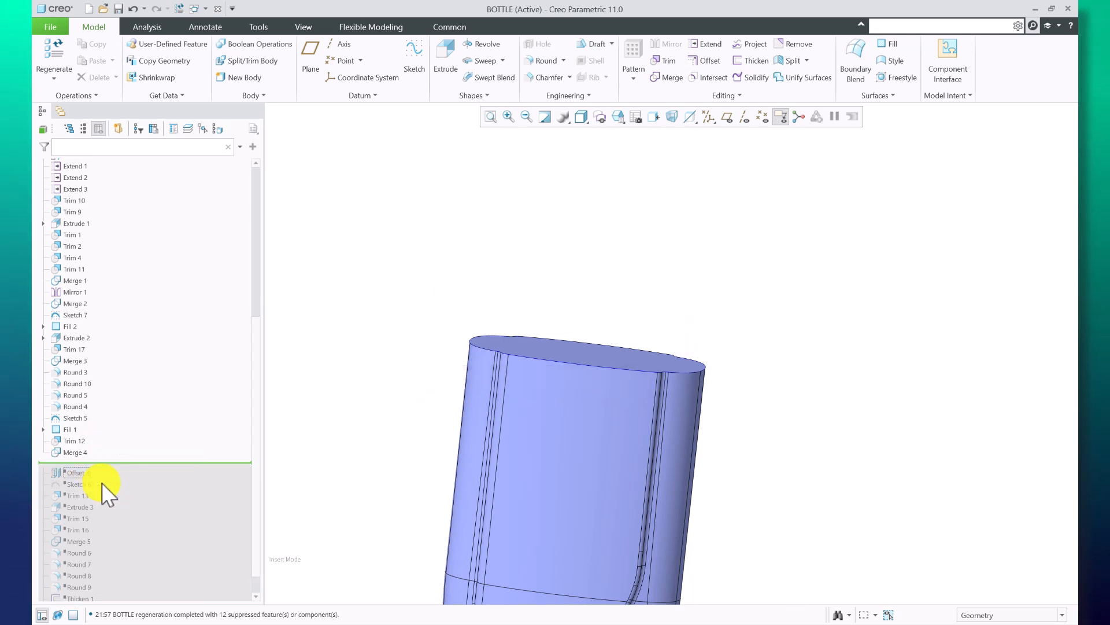
Open the definition of Merge 4, highlight each of its two referenced quilts, and close the definition.
click(72, 454)
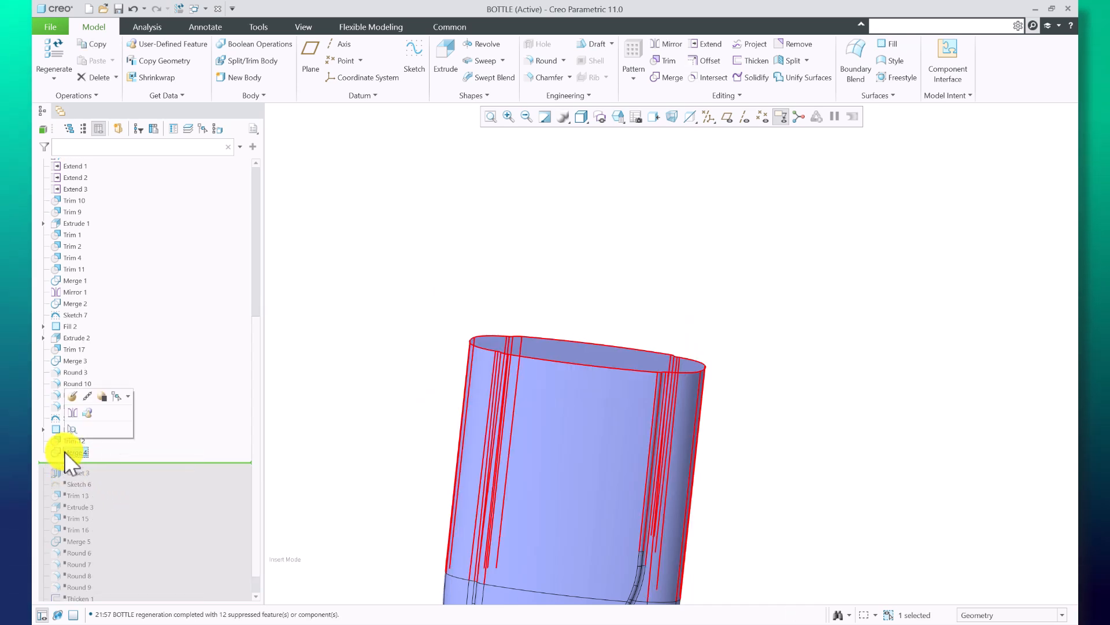
click(86, 412)
middle_drag(427, 334, 571, 189)
click(337, 148)
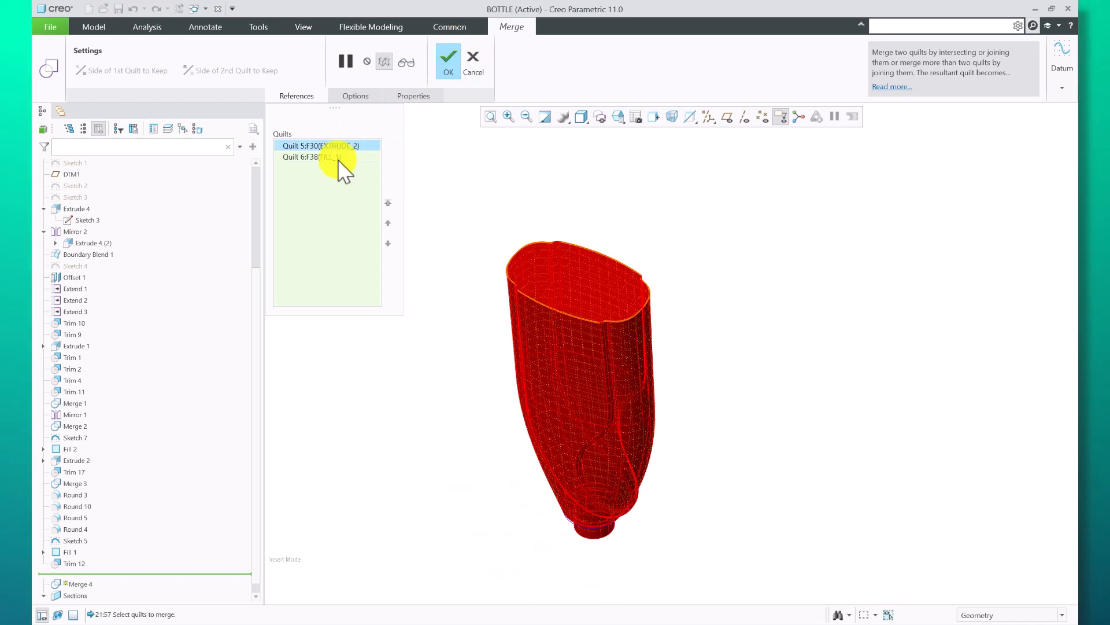
click(334, 159)
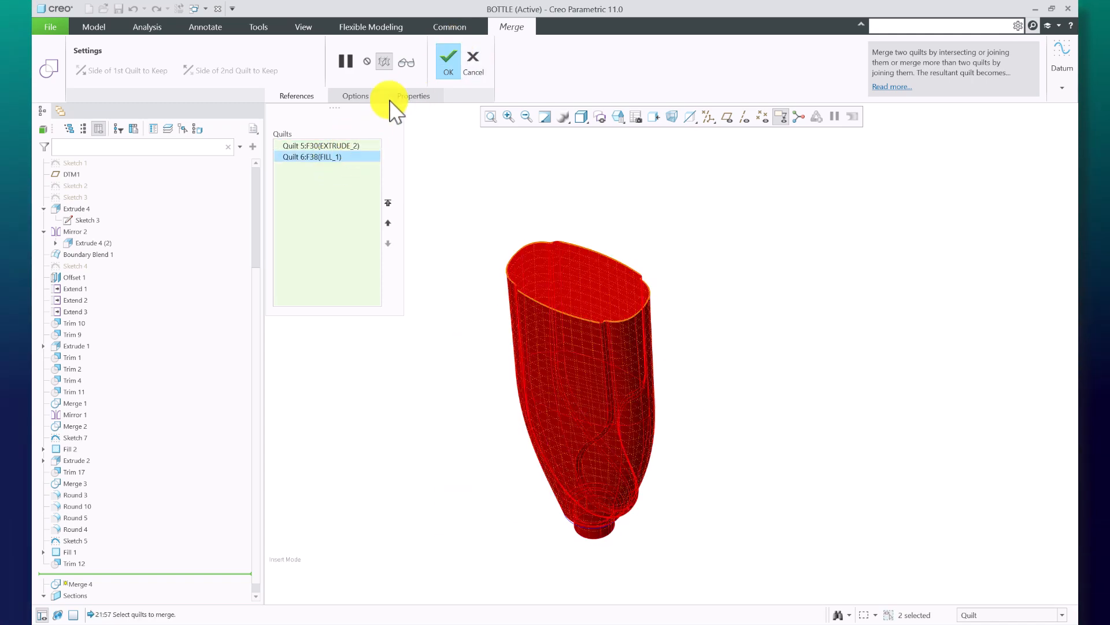
click(447, 61)
Roll the model forward to include Offset 3 after Merge 4.
scroll(180, 441, down, 4)
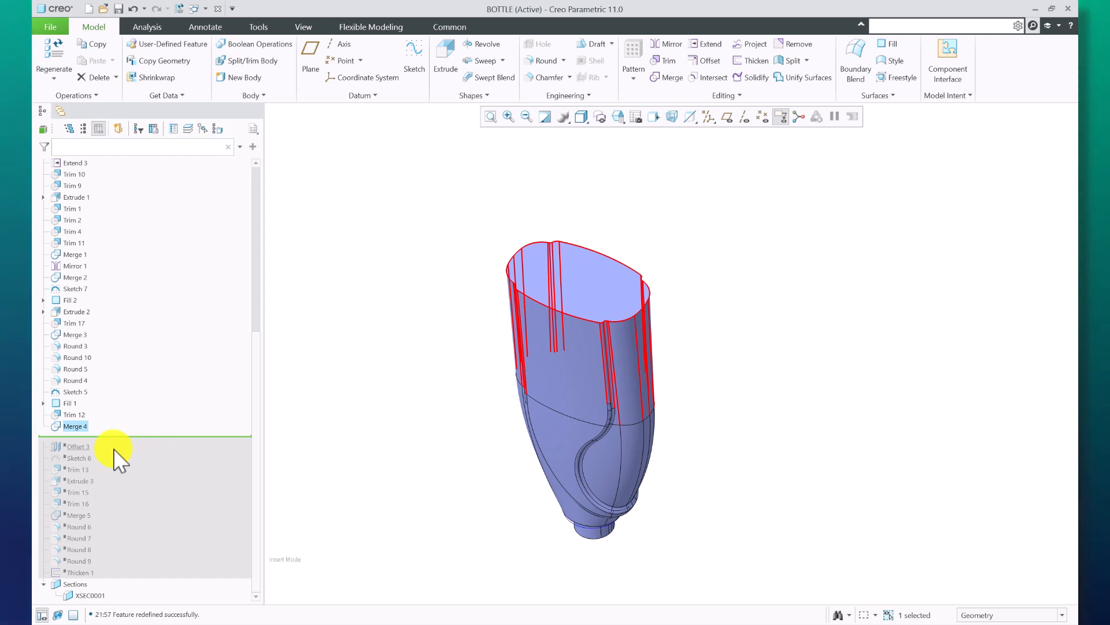
right_click(77, 448)
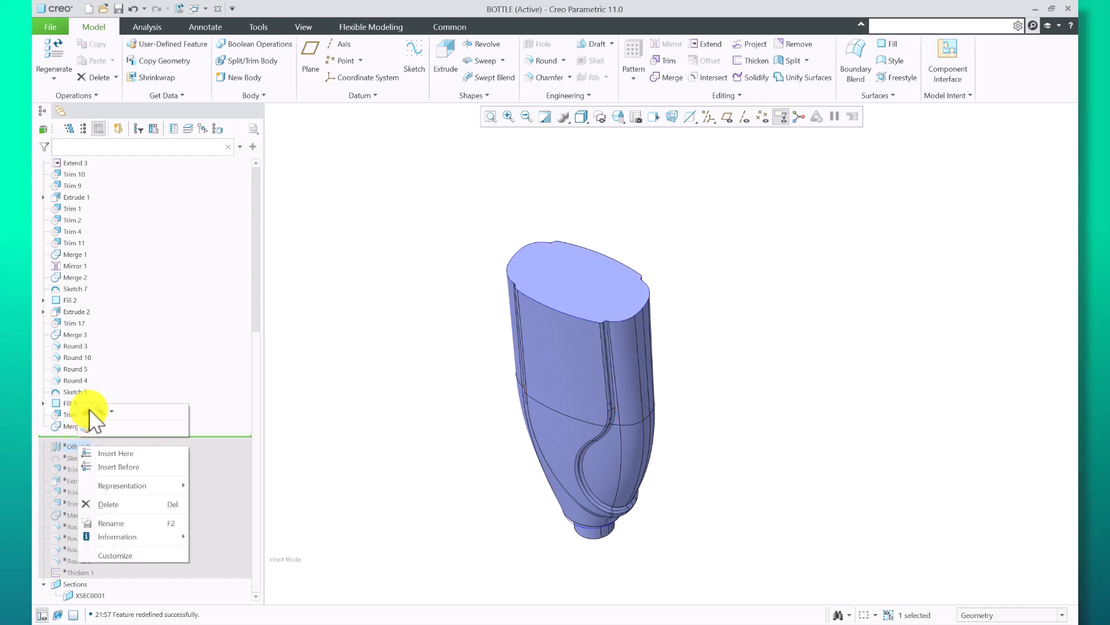
click(96, 453)
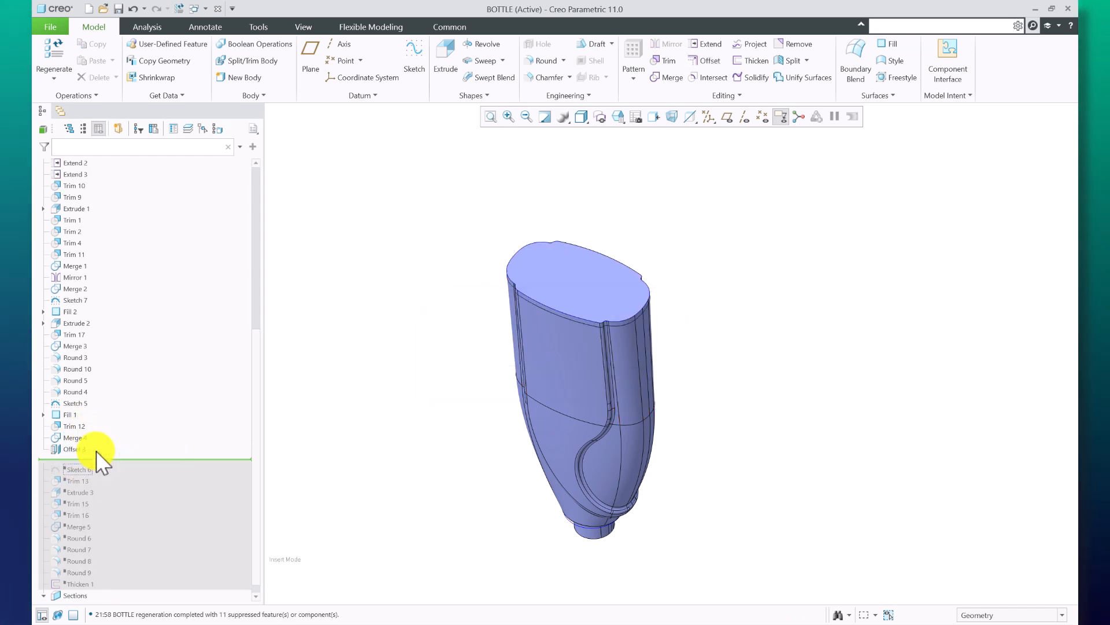
Highlight Offset 3 at the bottle's base and review the offset surface and distance in its definition.
click(68, 468)
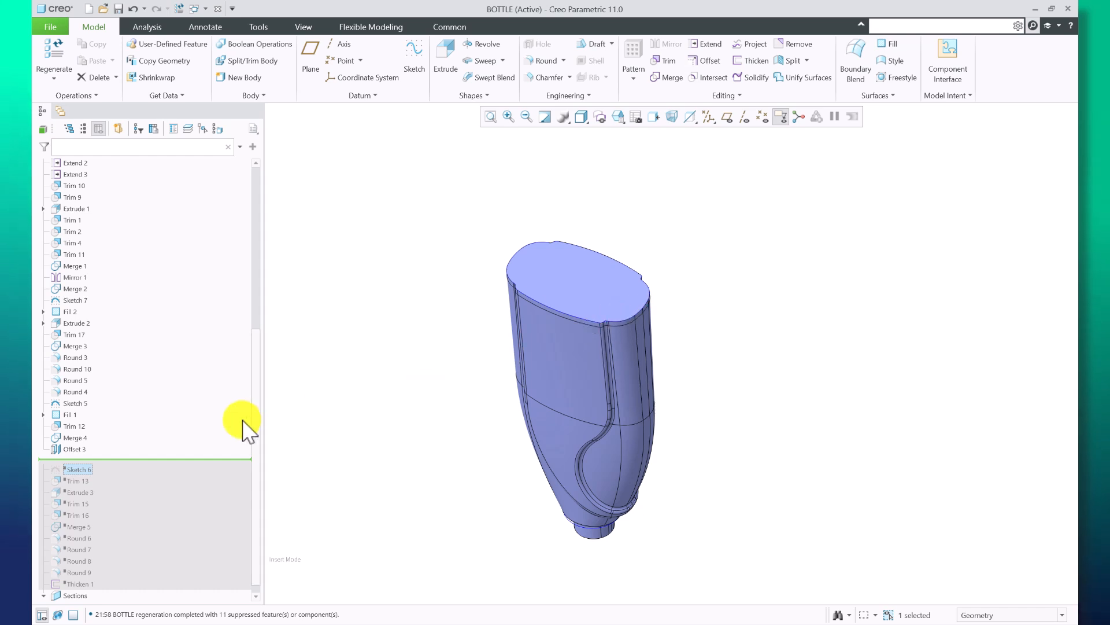
click(92, 448)
scroll(633, 299, up, 4)
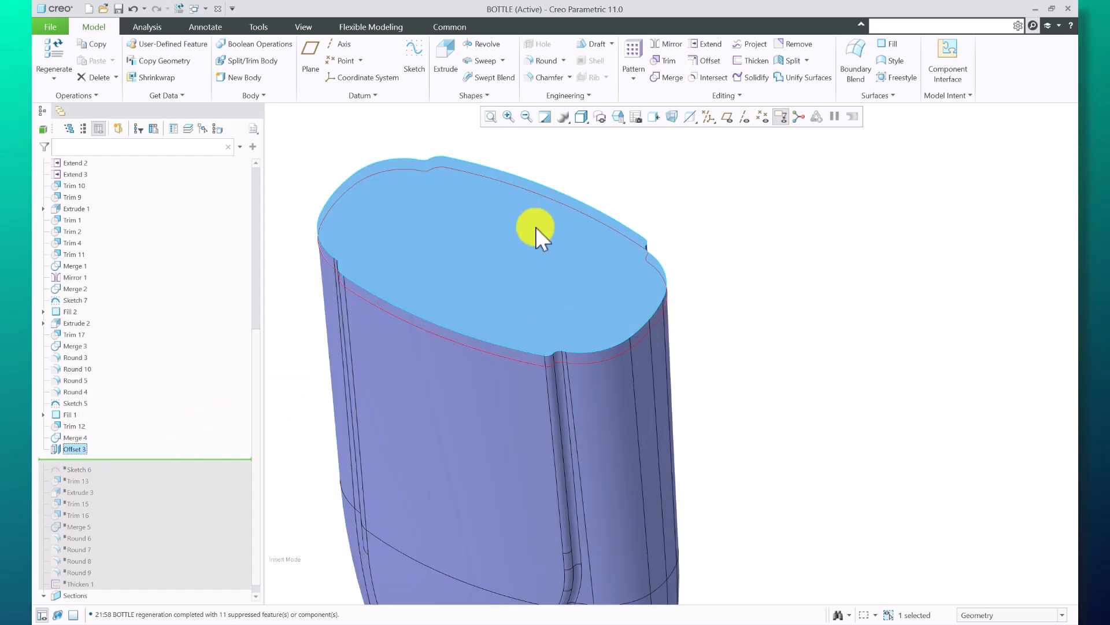
middle_drag(755, 276, 698, 303)
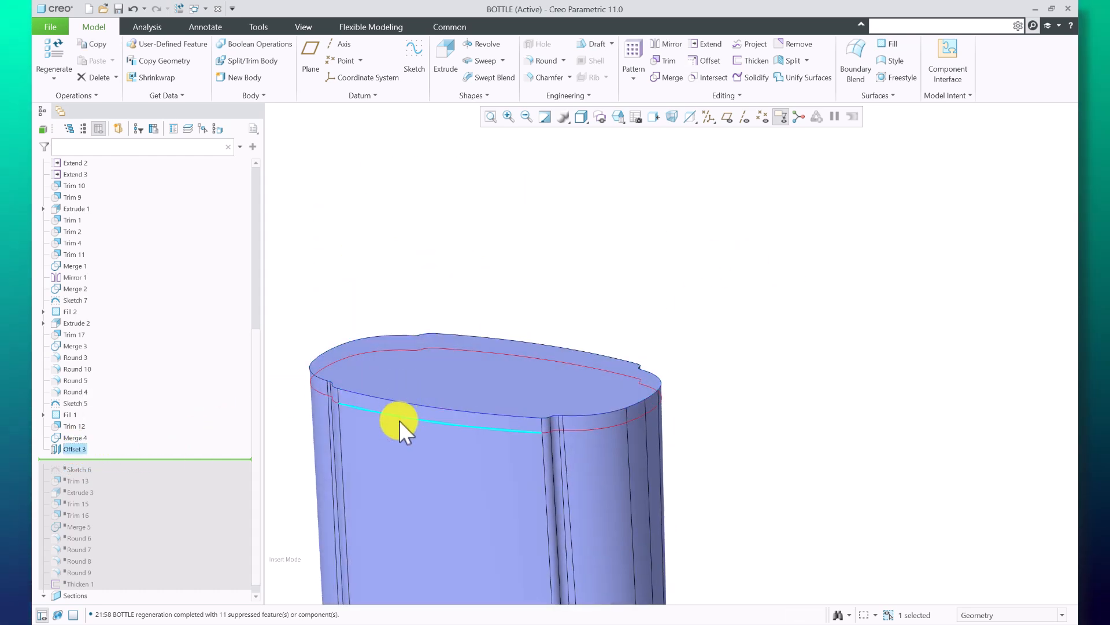
scroll(690, 266, down, 2)
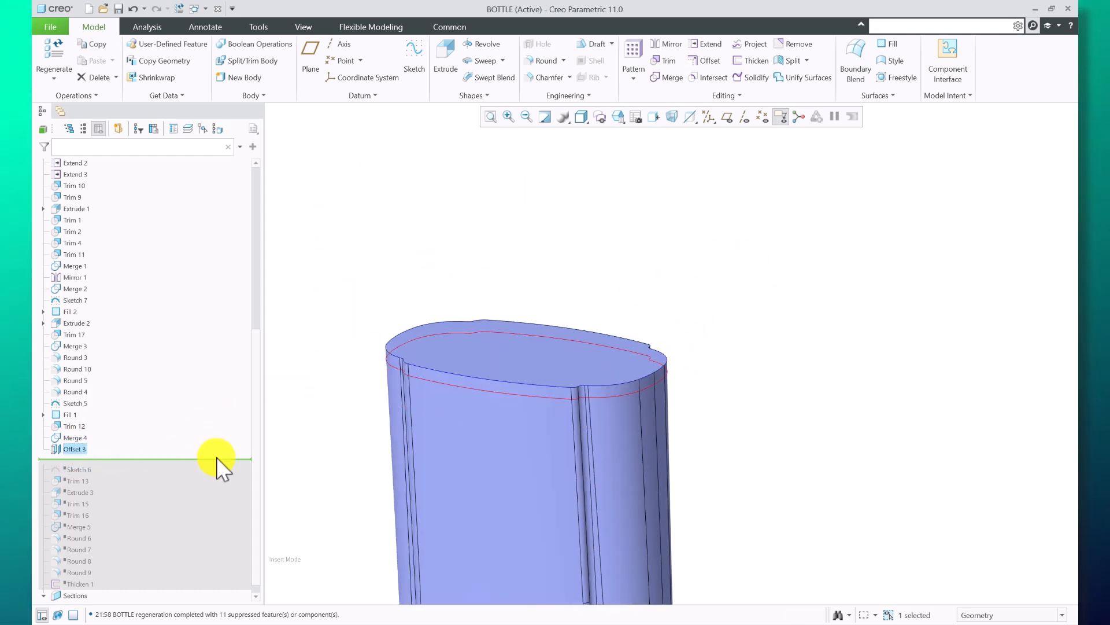
right_click(79, 449)
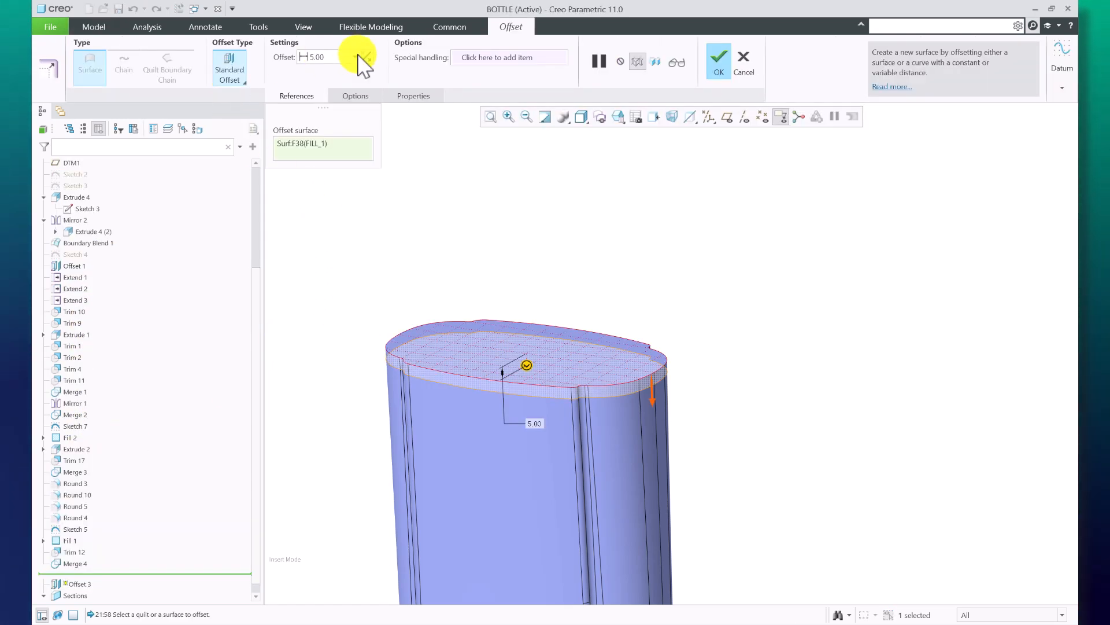
click(717, 67)
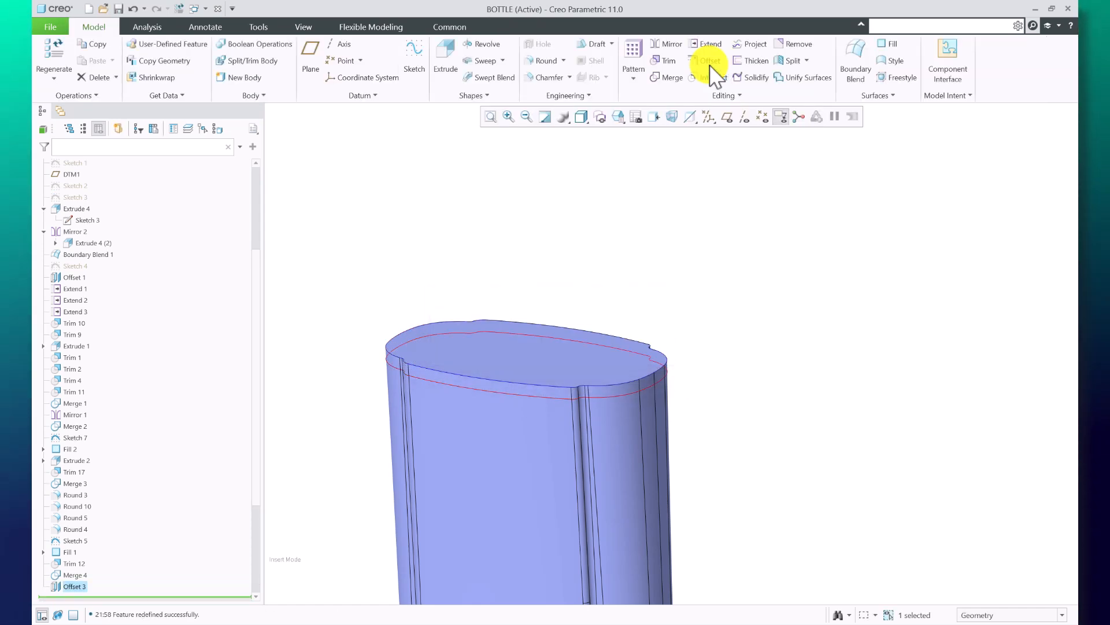
Hide Quilt 5 and highlight Quilt 7 and Offset 3 to inspect the offset surface on its own.
scroll(168, 453, down, 5)
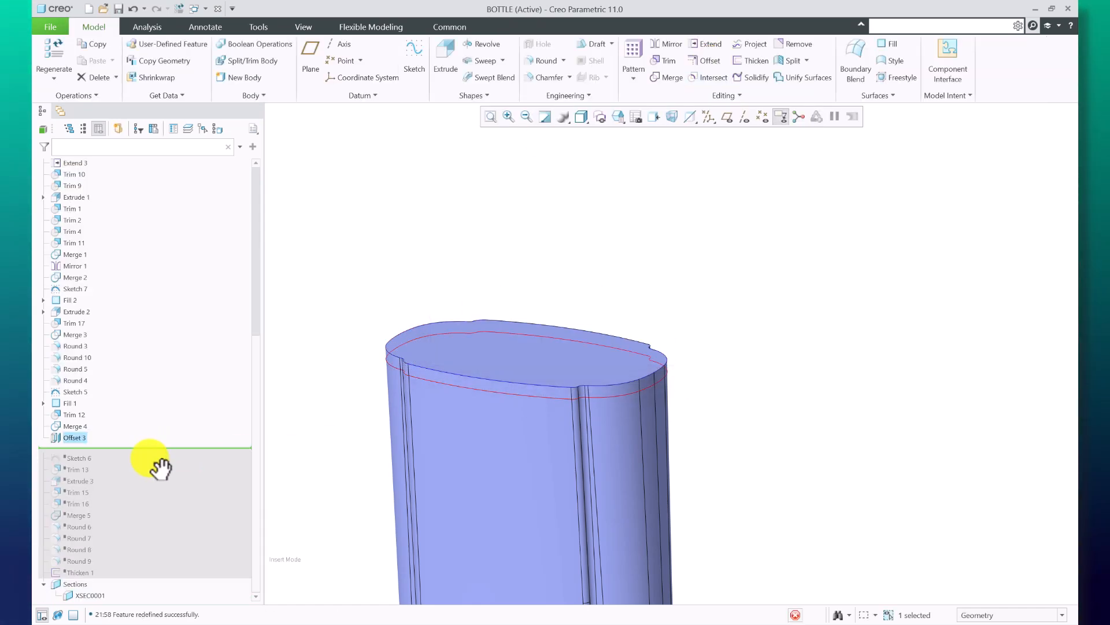
scroll(131, 303, up, 8)
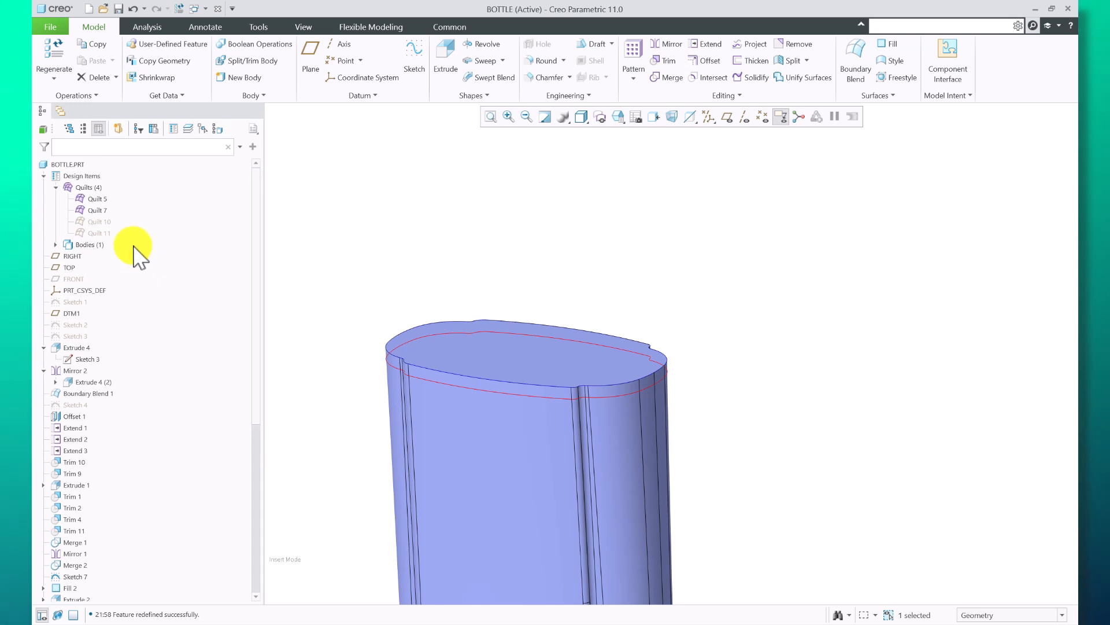
click(105, 210)
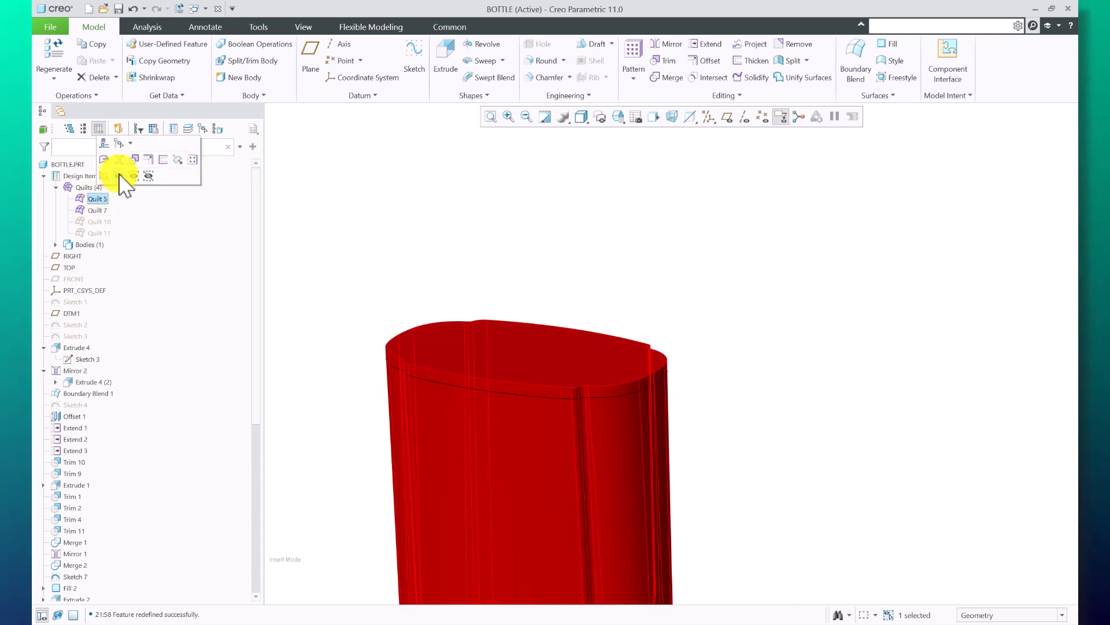
click(126, 187)
click(102, 209)
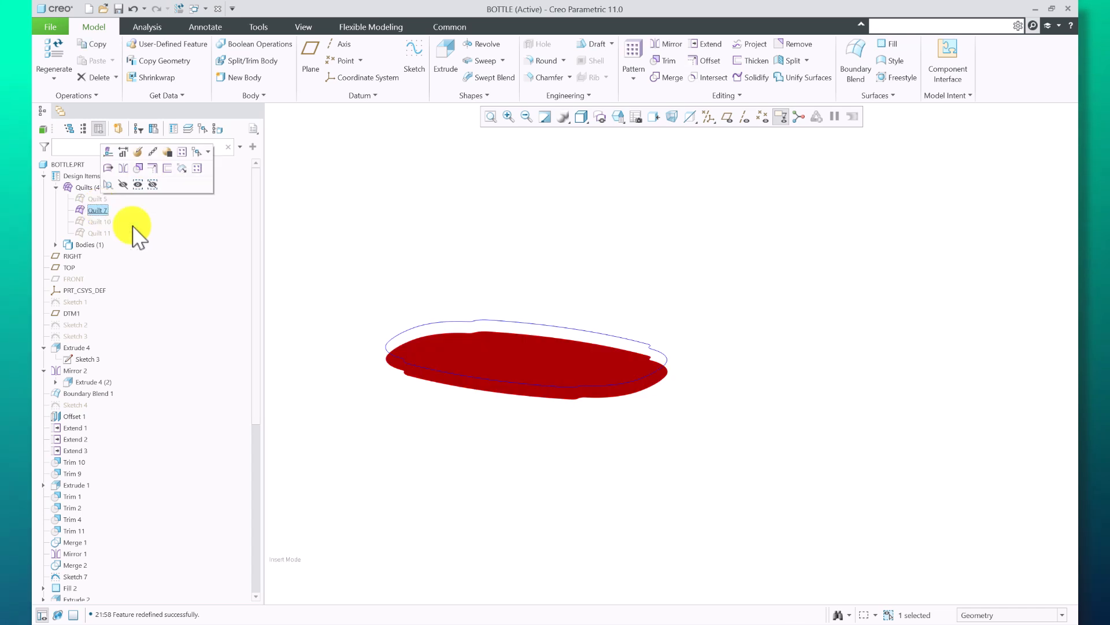
scroll(110, 493, down, 8)
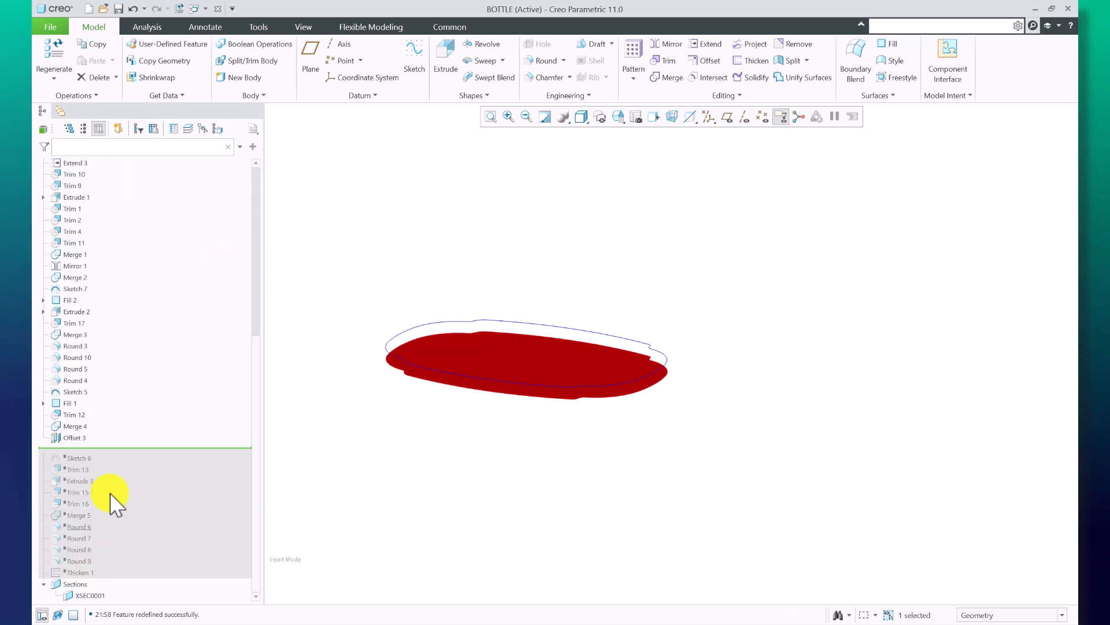
click(78, 435)
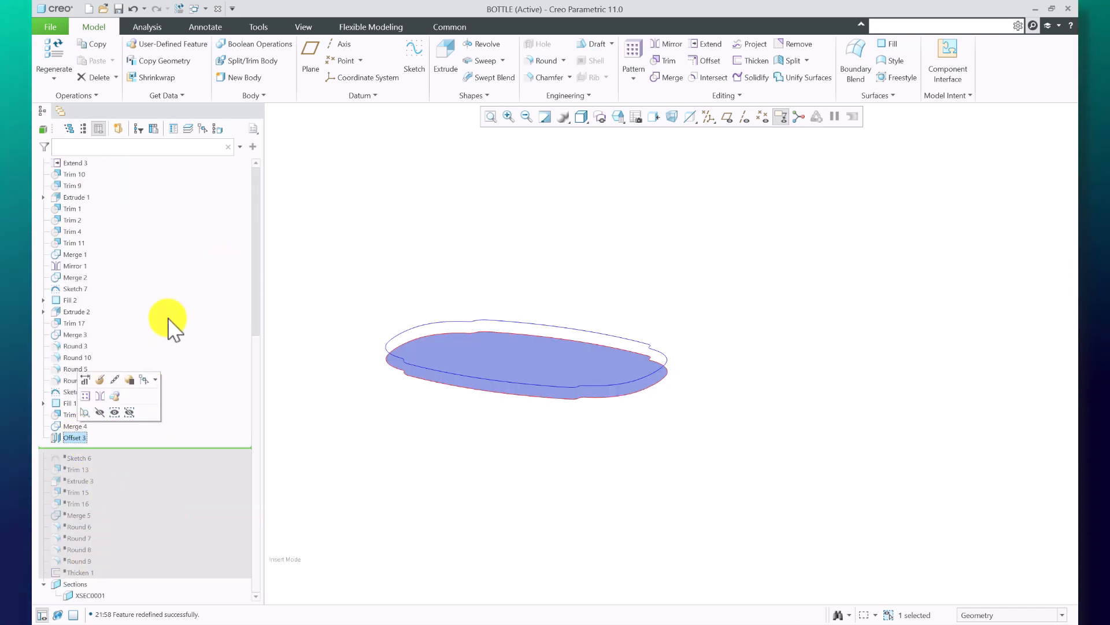
Show Quilt 5 again so the bottle body is displayed together with the offset surface.
scroll(169, 321, up, 5)
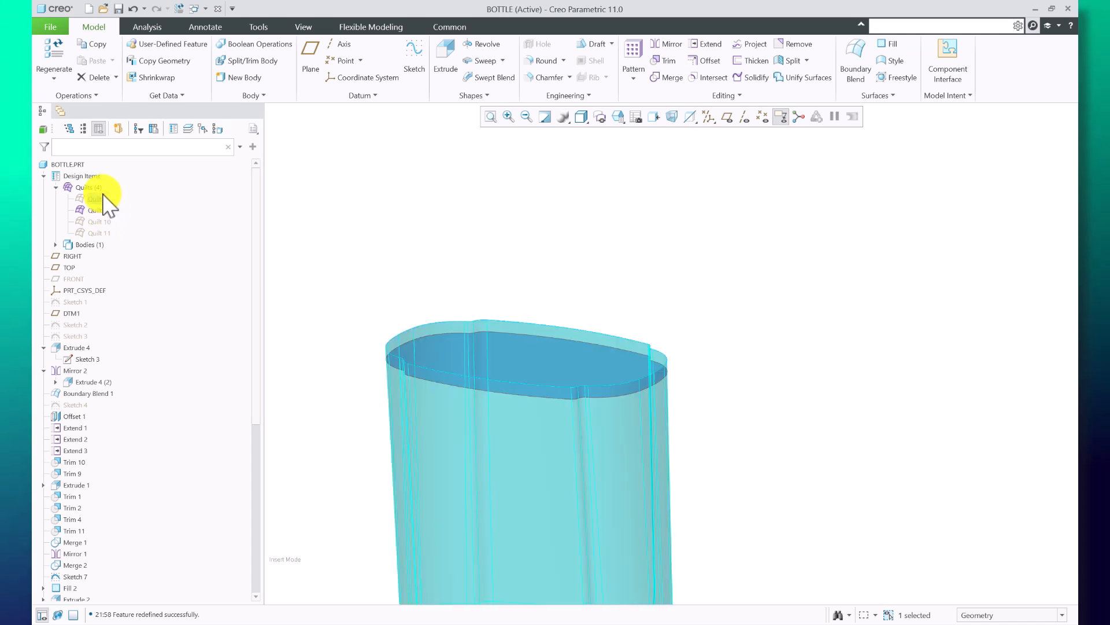
click(105, 200)
click(126, 172)
Roll the model forward to include Sketch 6 and highlight it to inspect its inset outline at the base.
scroll(121, 427, down, 8)
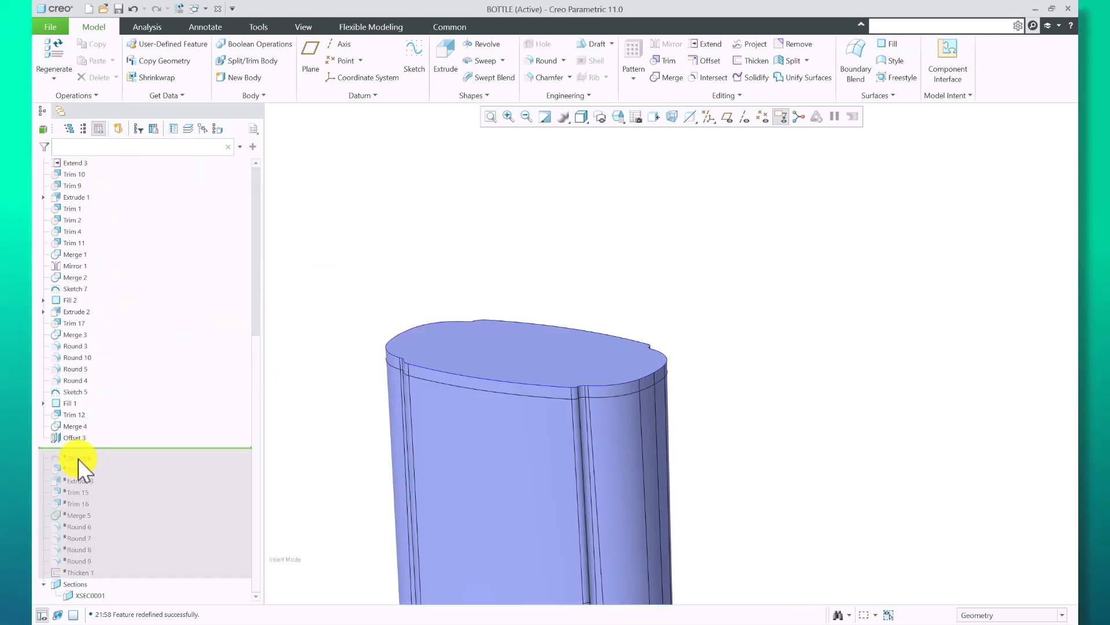
right_click(78, 459)
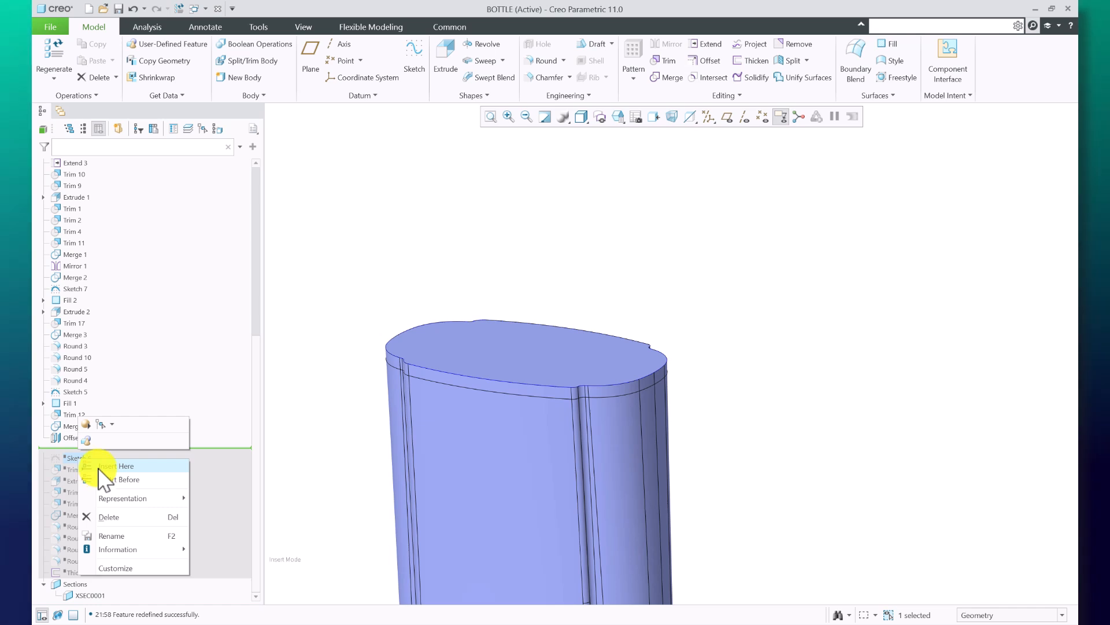
click(110, 466)
click(78, 448)
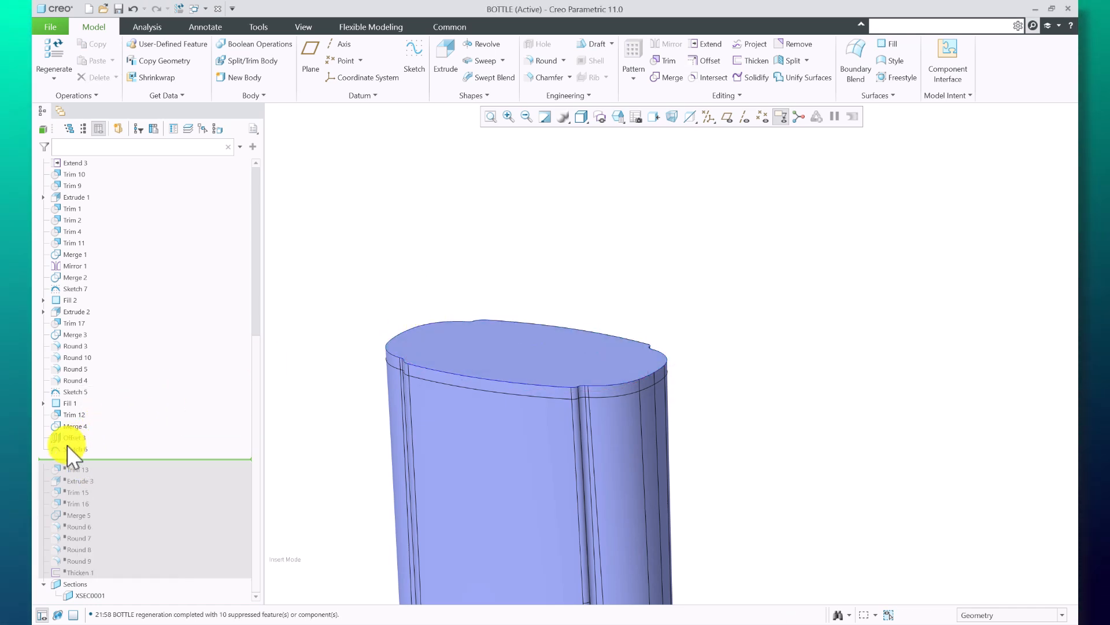
middle_drag(443, 380, 572, 375)
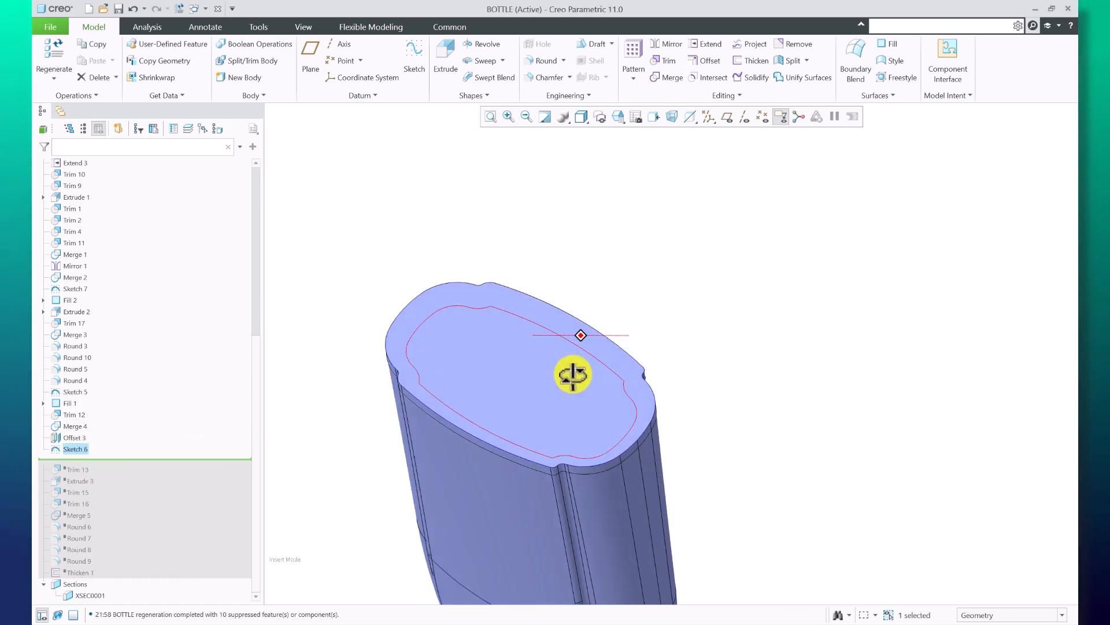
Open the definition of Sketch 6, examine how its outline is offset from the base edges, and close the sketch.
right_click(68, 448)
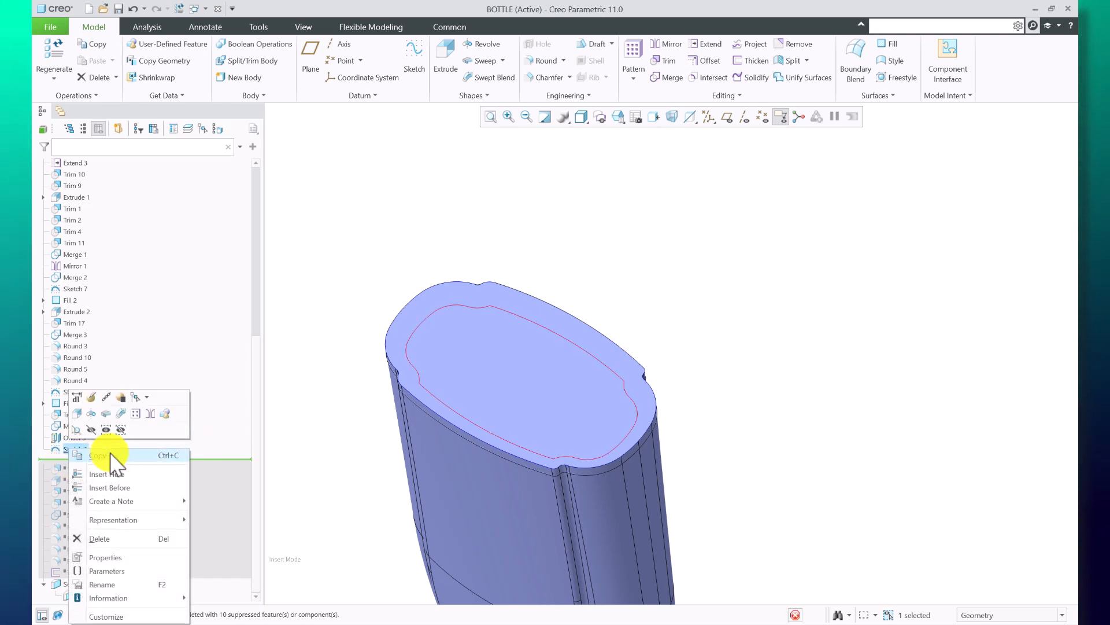
click(93, 398)
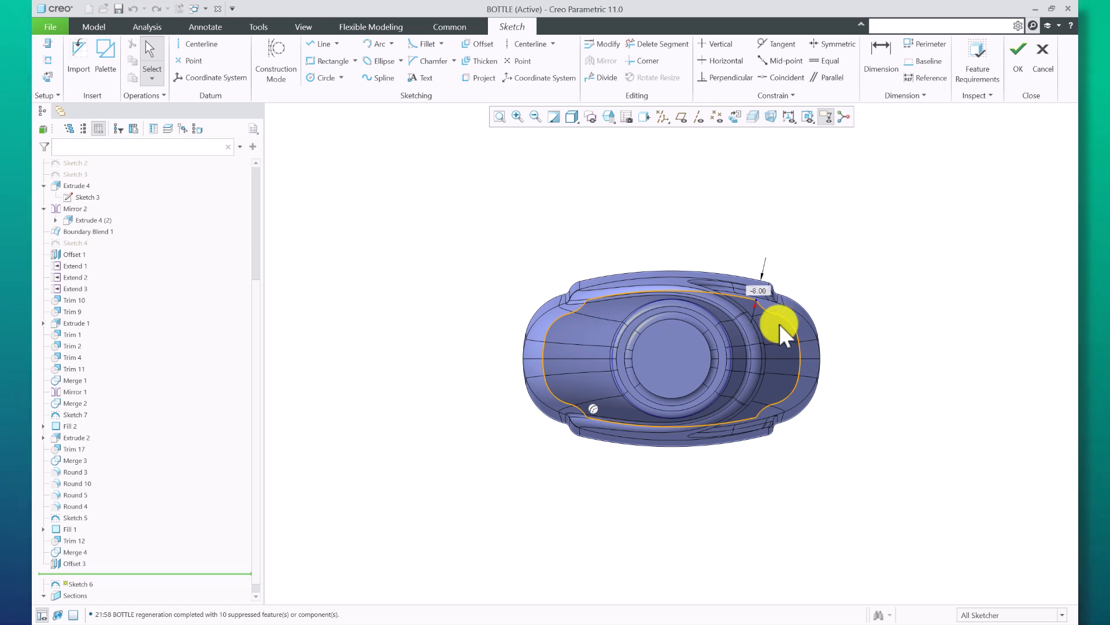
mouse_move(783, 327)
middle_down()
mouse_move(744, 297)
mouse_move(674, 326)
middle_up()
scroll(428, 456, down, 3)
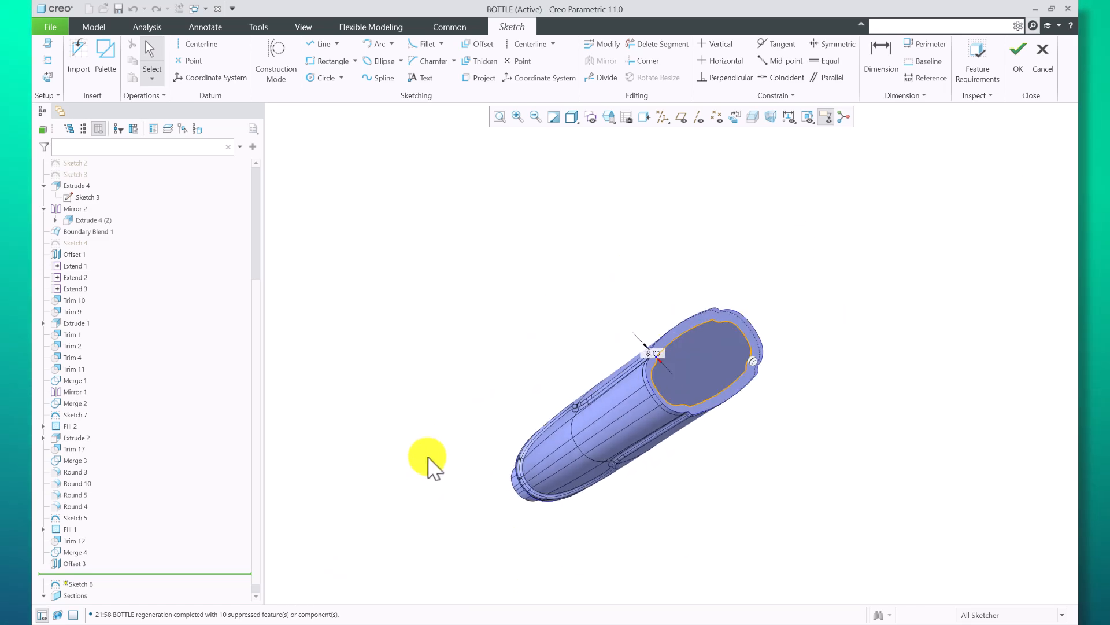
mouse_move(707, 321)
middle_down()
mouse_move(652, 349)
mouse_move(687, 369)
middle_up()
scroll(659, 373, up, 5)
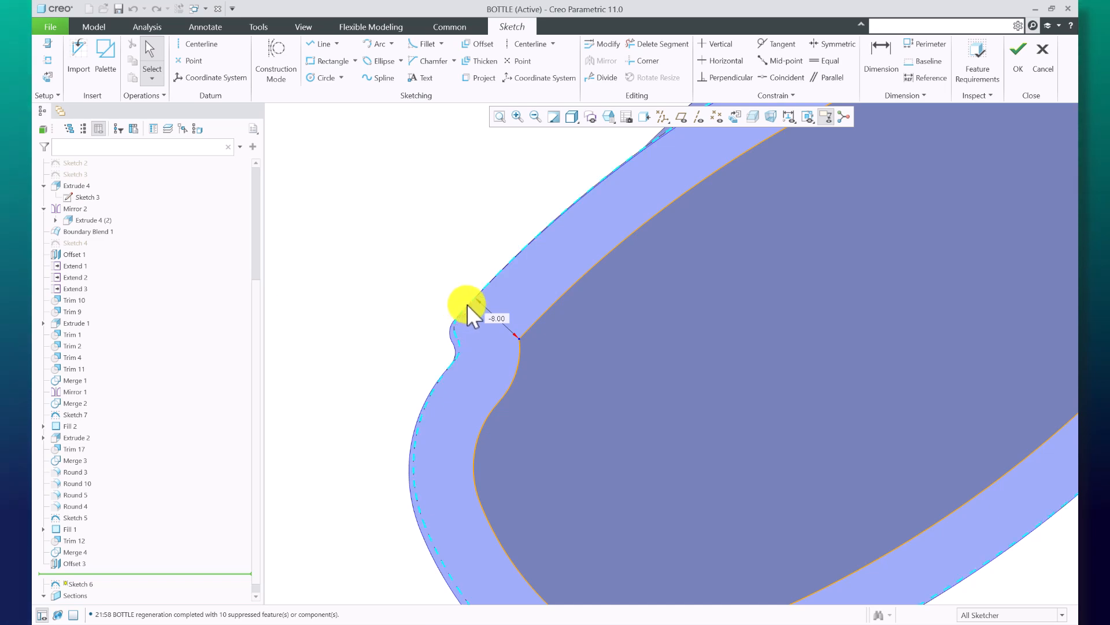
scroll(387, 341, down, 4)
middle_drag(391, 355, 476, 230)
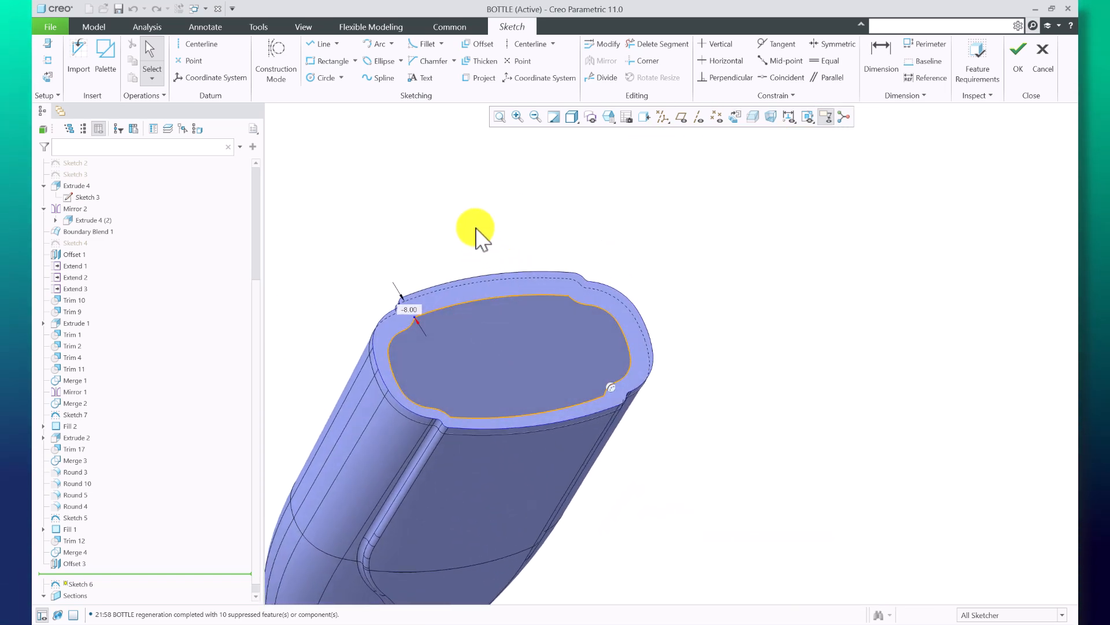
click(1013, 73)
Roll the model forward to include Trim 13 and highlight it to inspect the trimmed geometry at the base.
scroll(99, 543, down, 4)
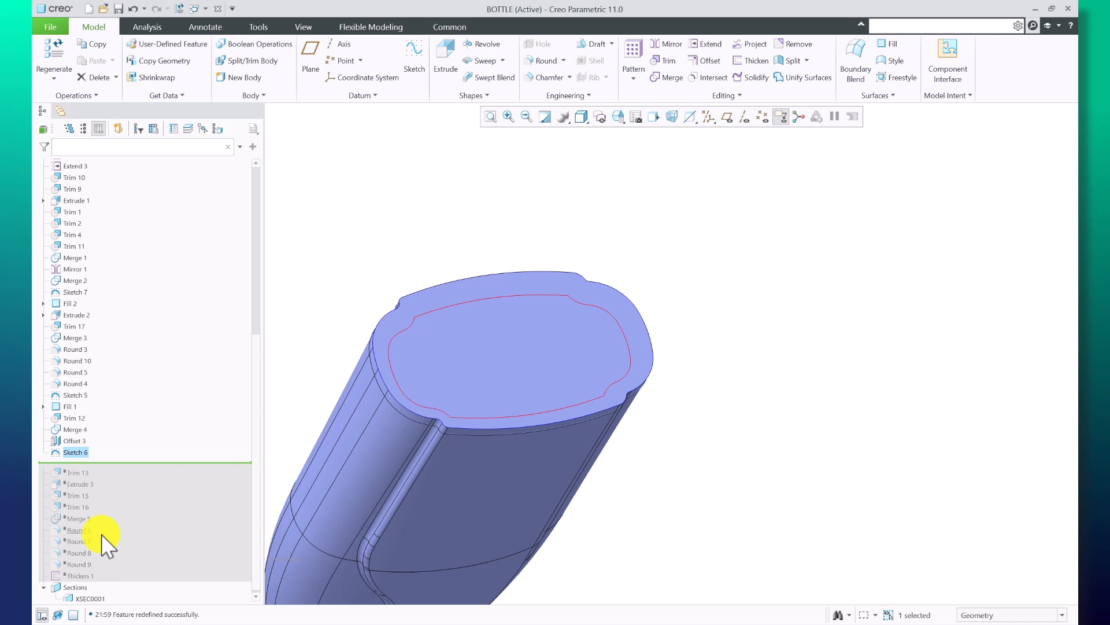
right_click(82, 475)
click(97, 485)
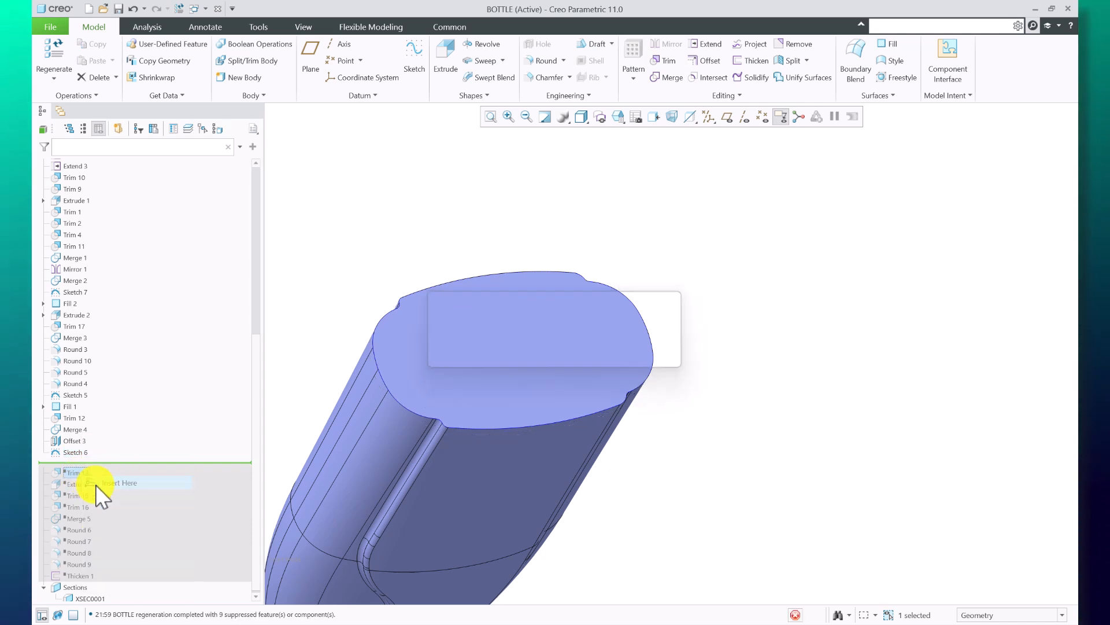
click(77, 464)
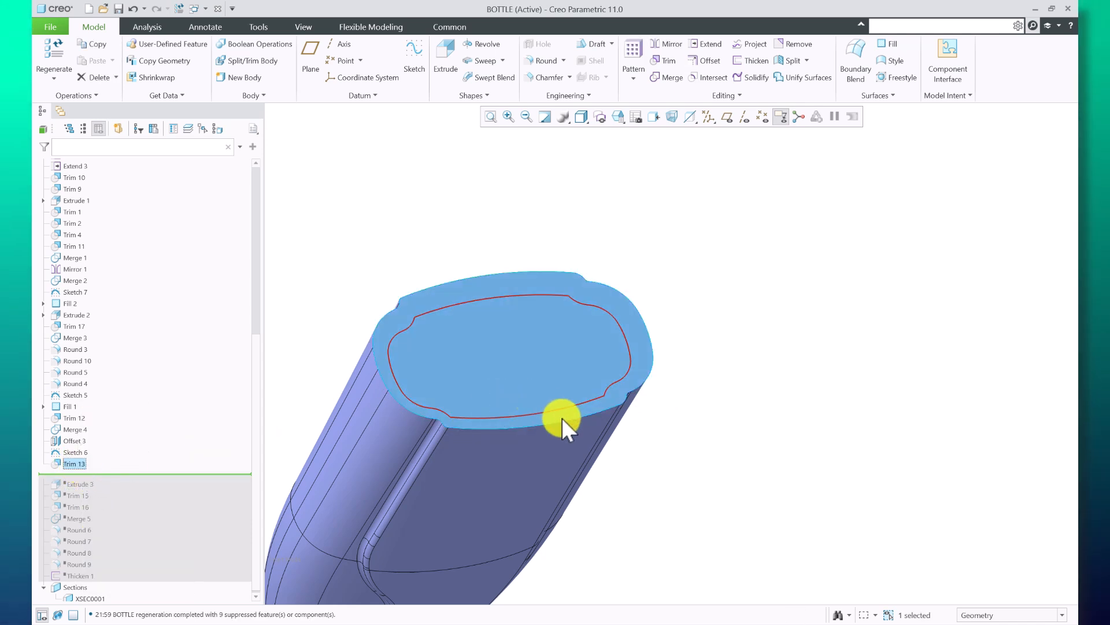
Hide the bottle body quilt to inspect the trimmed offset surface at the base, and undo the hiding.
middle_drag(561, 418, 528, 411)
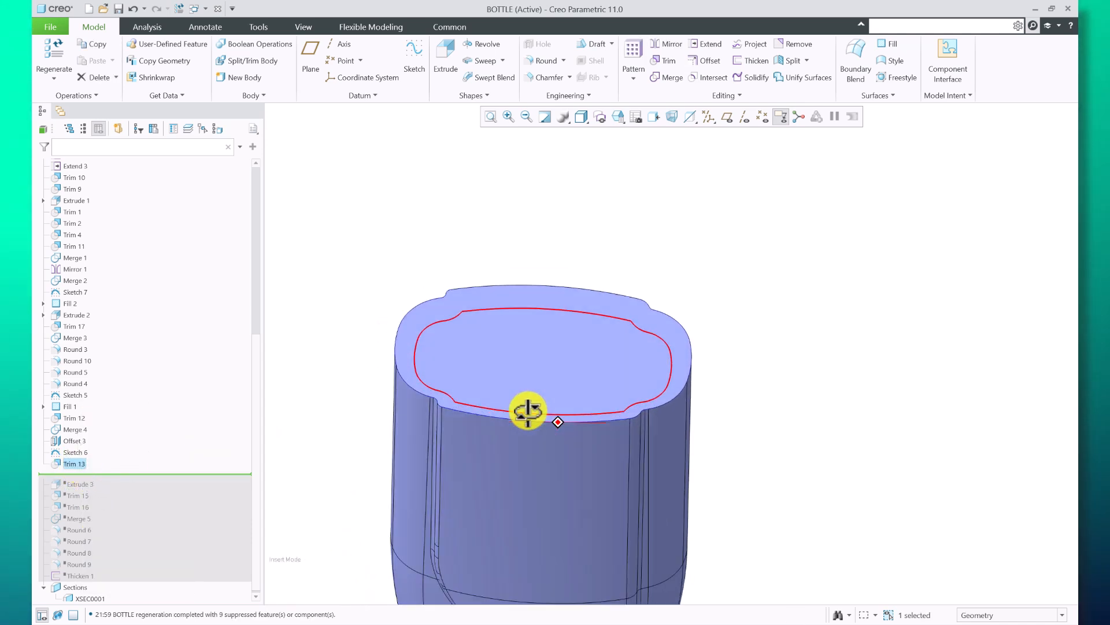
click(491, 360)
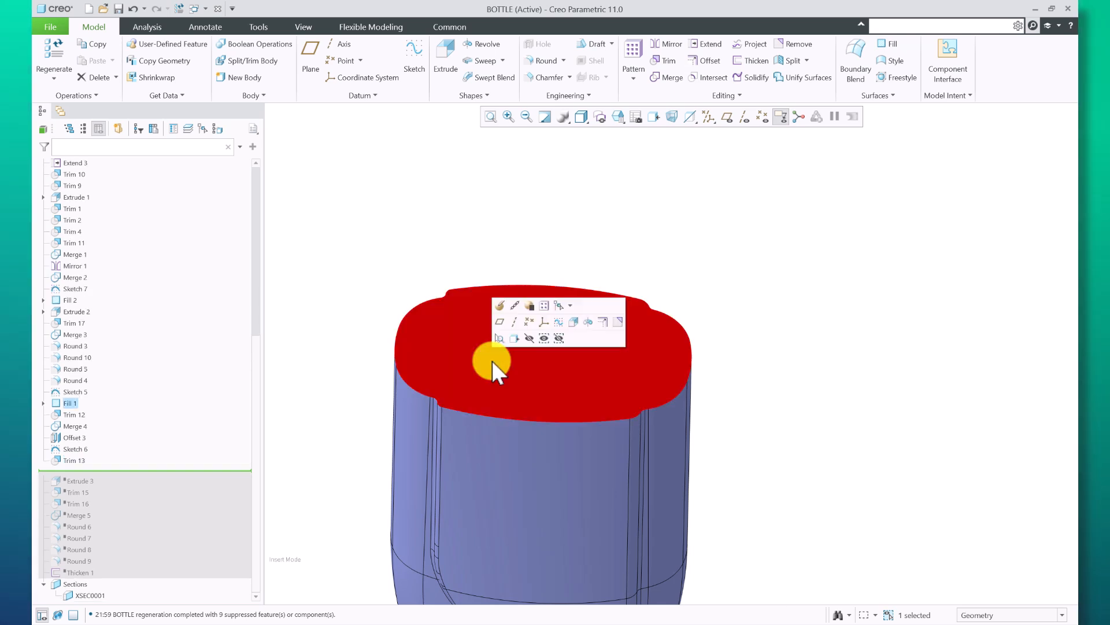
click(529, 338)
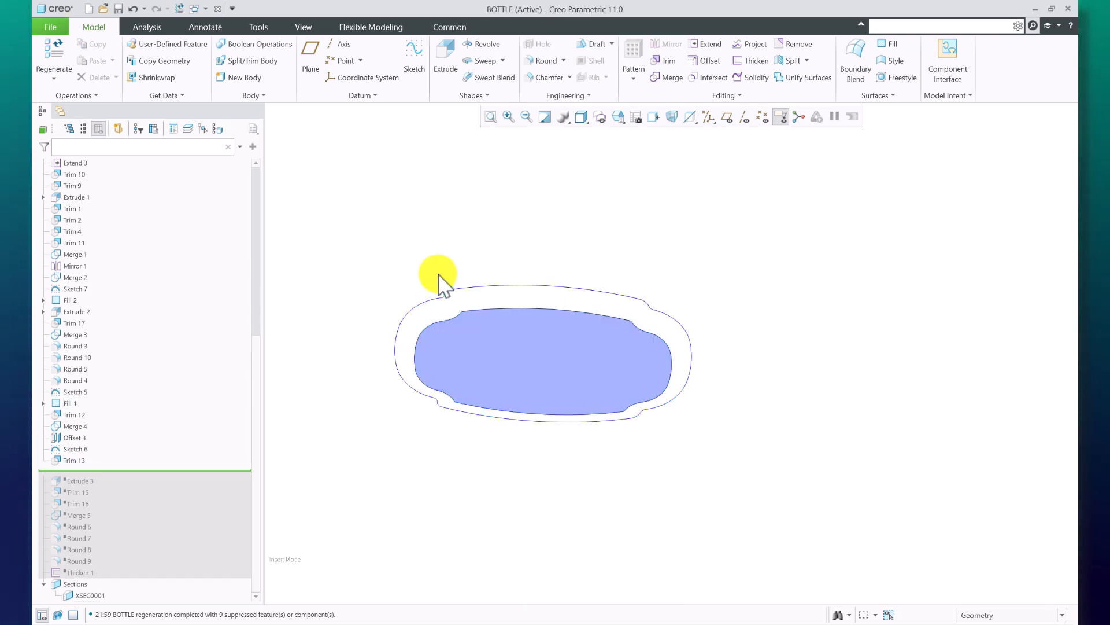
key(ctrl+z)
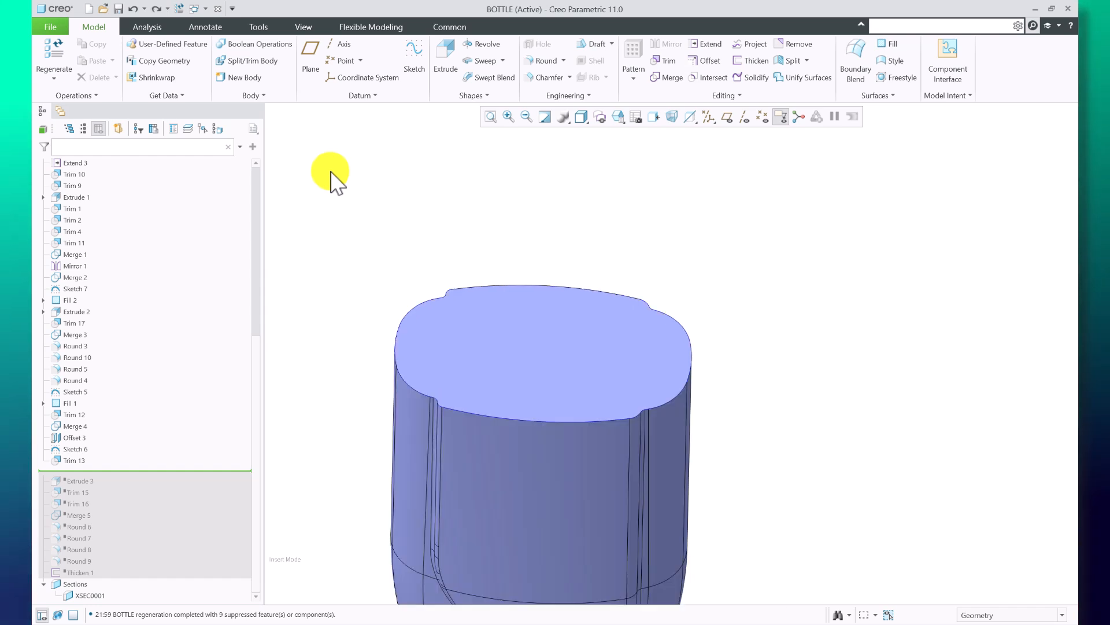
Roll the model forward to include Extrude 3 and highlight it to inspect the extruded wall at the base.
right_click(84, 477)
click(95, 485)
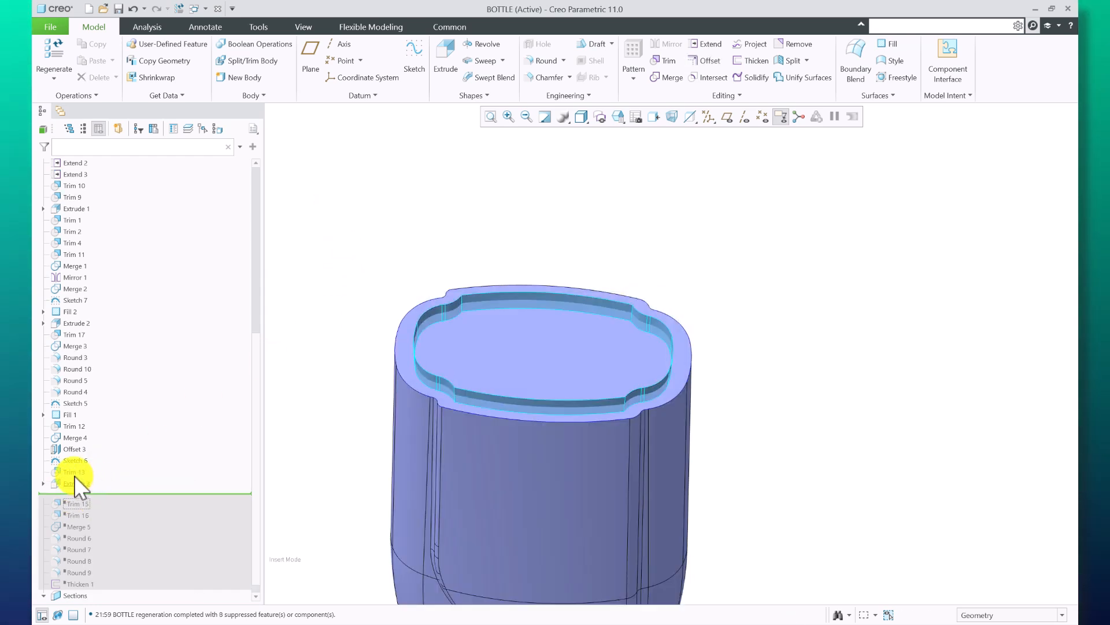
click(79, 481)
middle_drag(518, 386, 486, 431)
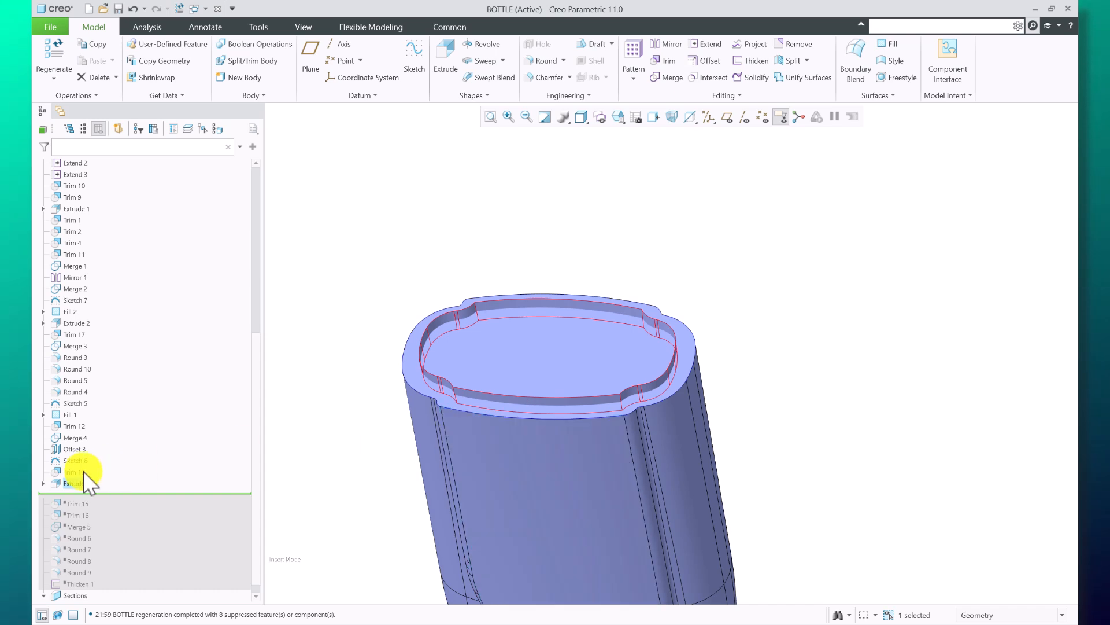
Expand Extrude 3, highlight its Sketch 6 to compare the outline with the extruded wall, and highlight the extrusion again.
click(44, 484)
click(71, 496)
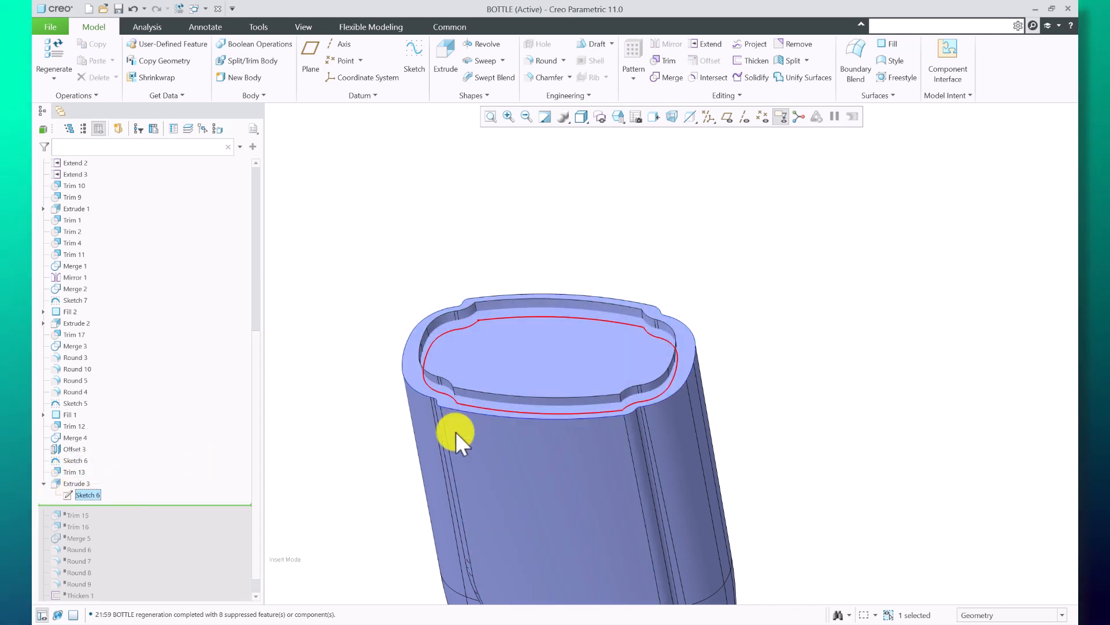
mouse_move(455, 432)
middle_down()
mouse_move(443, 435)
mouse_move(453, 453)
middle_up()
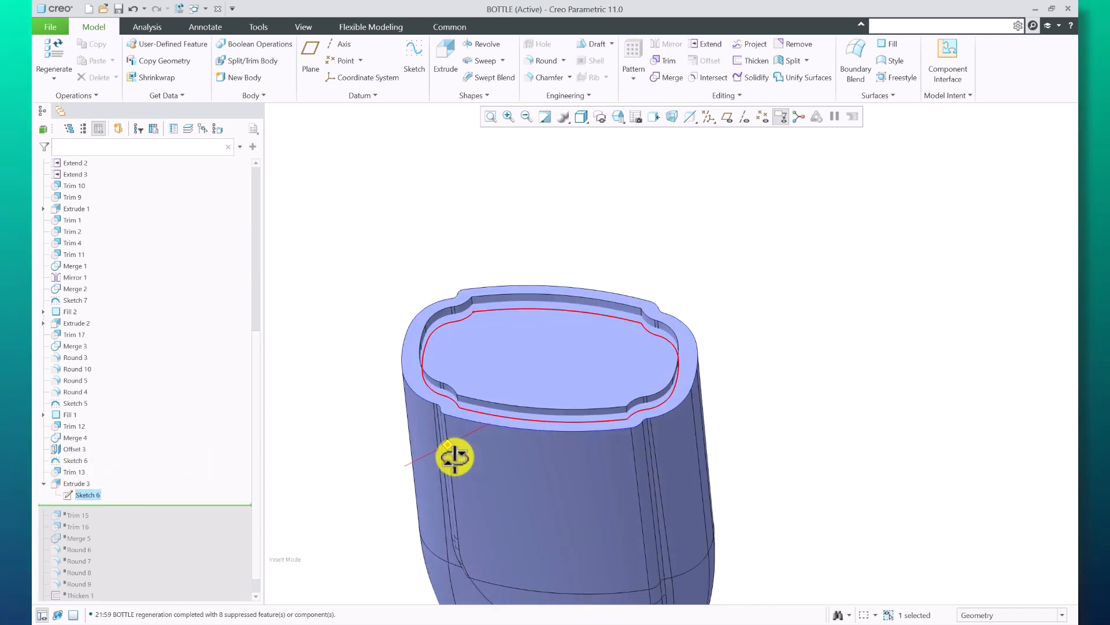
click(87, 486)
Roll the model forward to include Trim 15 and inspect the base from another angle.
scroll(160, 495, down, 1)
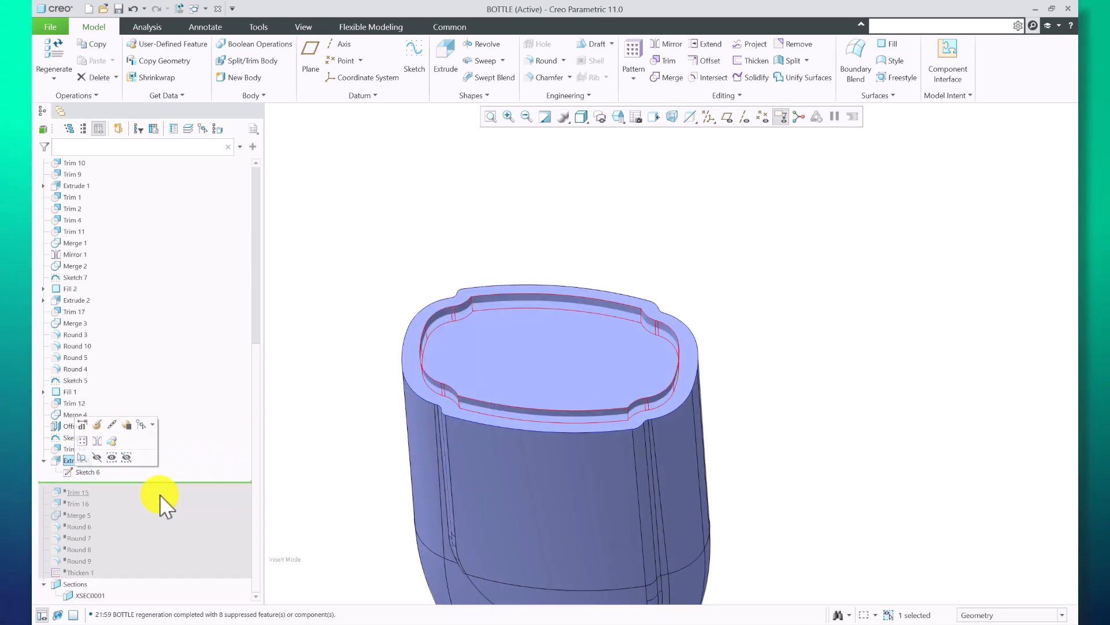
click(80, 492)
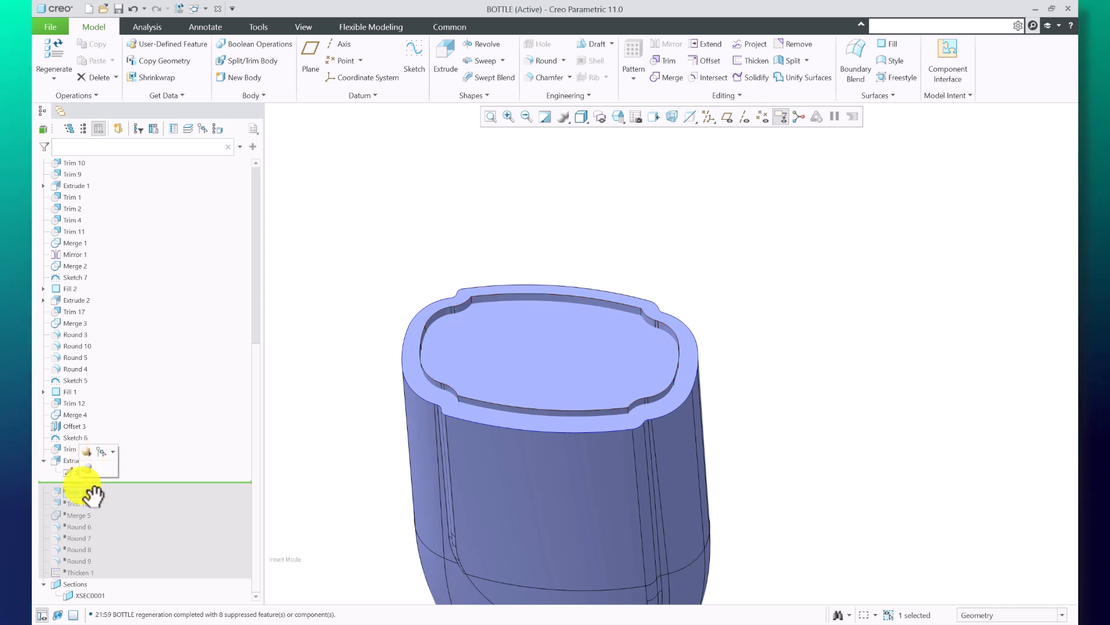
right_click(90, 492)
click(90, 497)
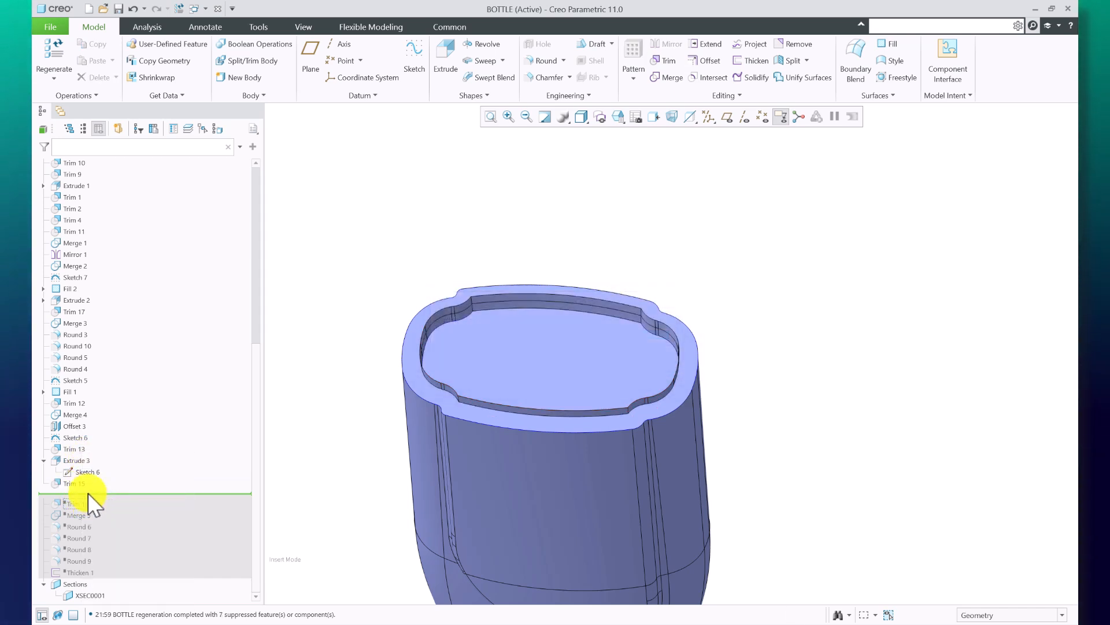
middle_drag(449, 444, 453, 368)
Open the definition of Trim 15, review its trimmed quilt and trimming object around the base recess, and accept it.
right_click(57, 484)
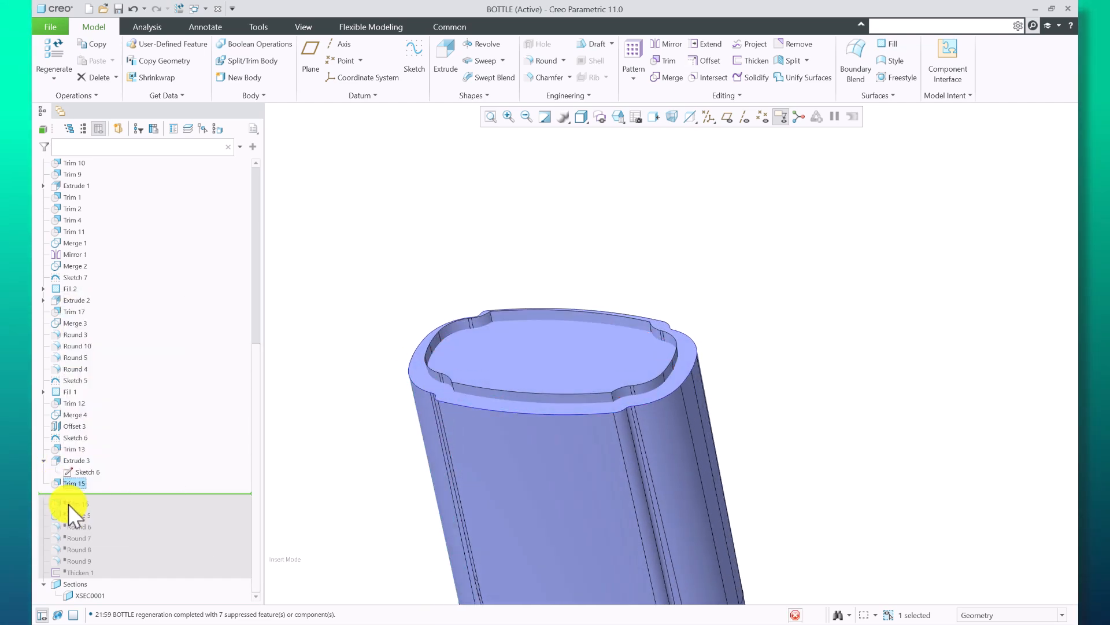
click(69, 501)
scroll(476, 307, up, 5)
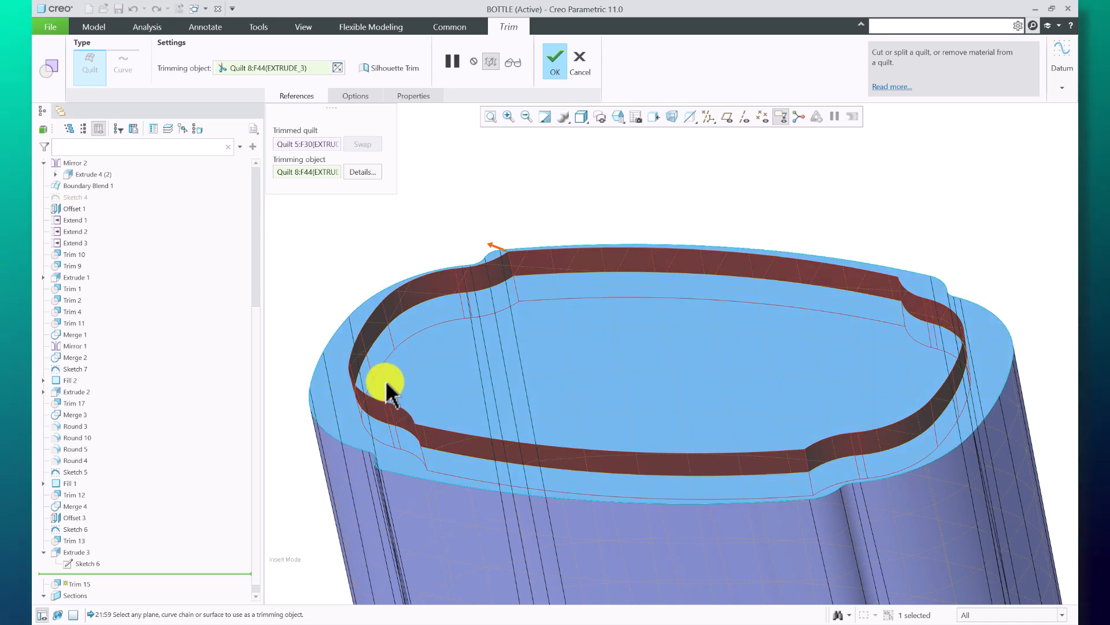
middle_drag(389, 384, 509, 331)
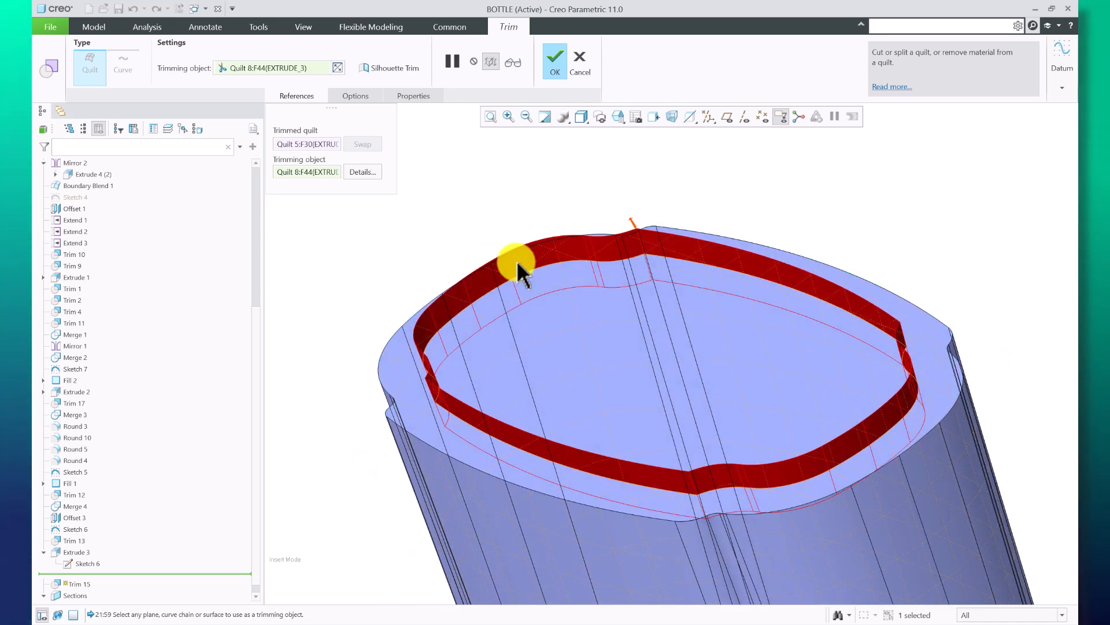
click(335, 144)
click(331, 172)
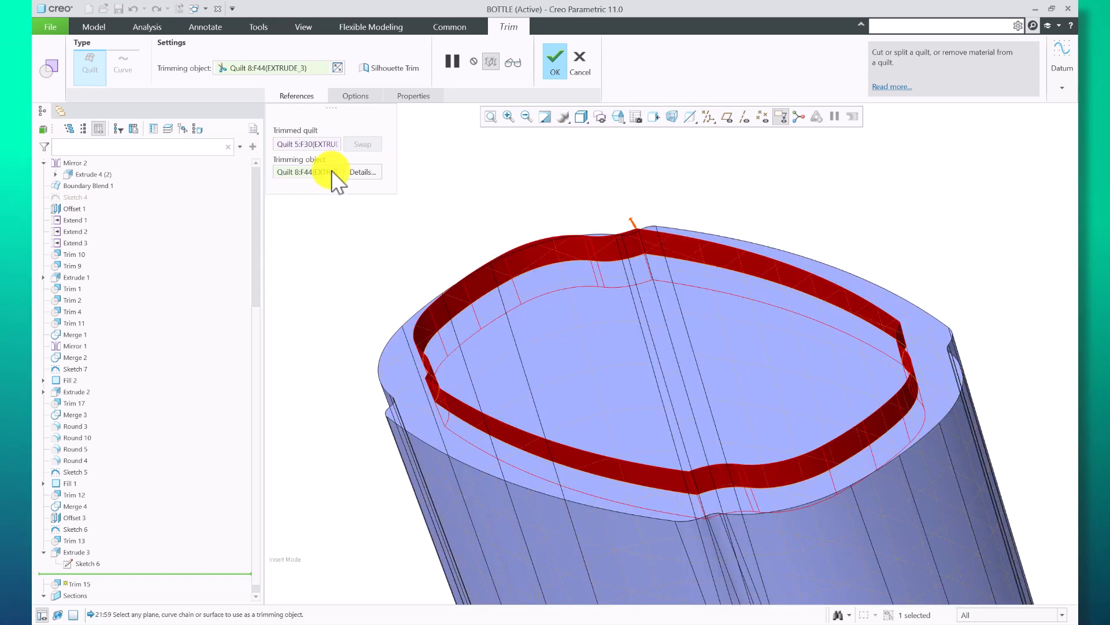
click(556, 55)
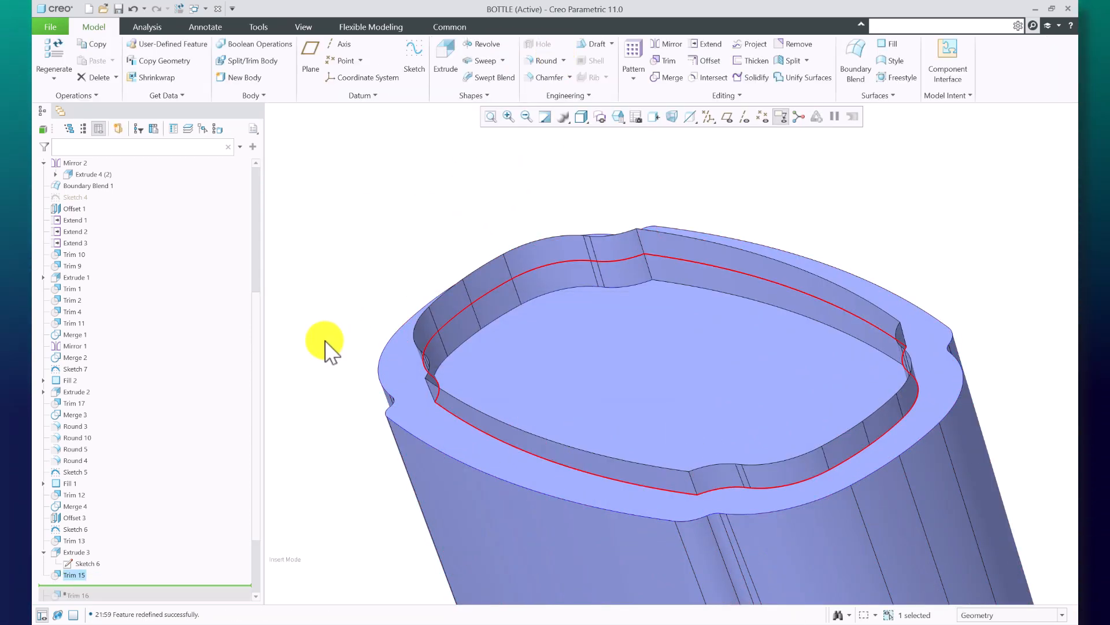
Roll the model forward to include Trim 16.
scroll(174, 491, down, 3)
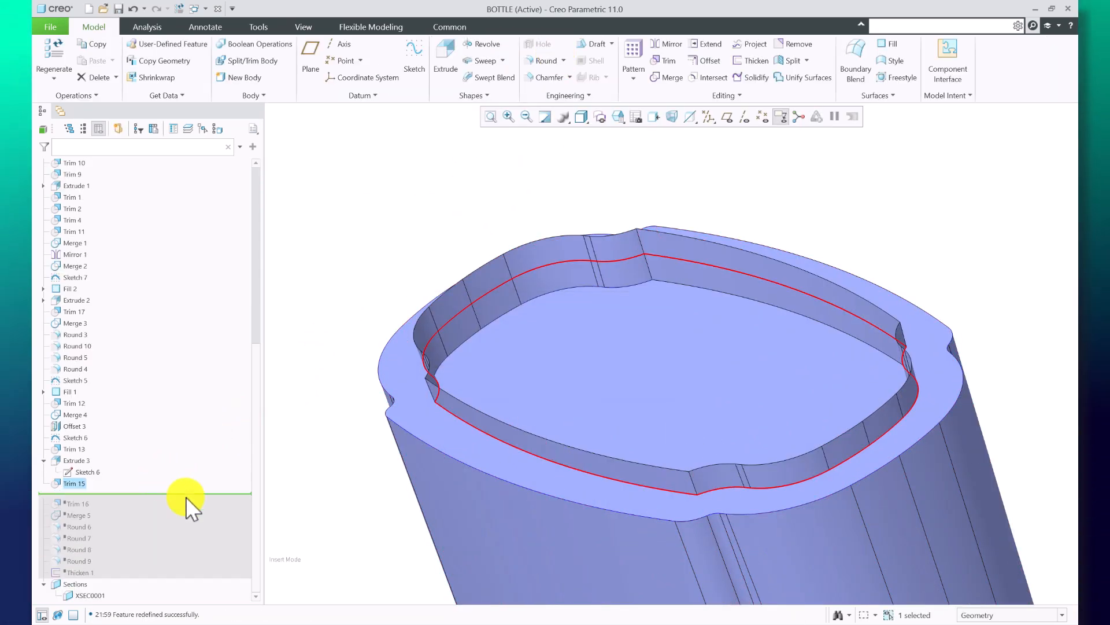
right_click(72, 502)
click(89, 509)
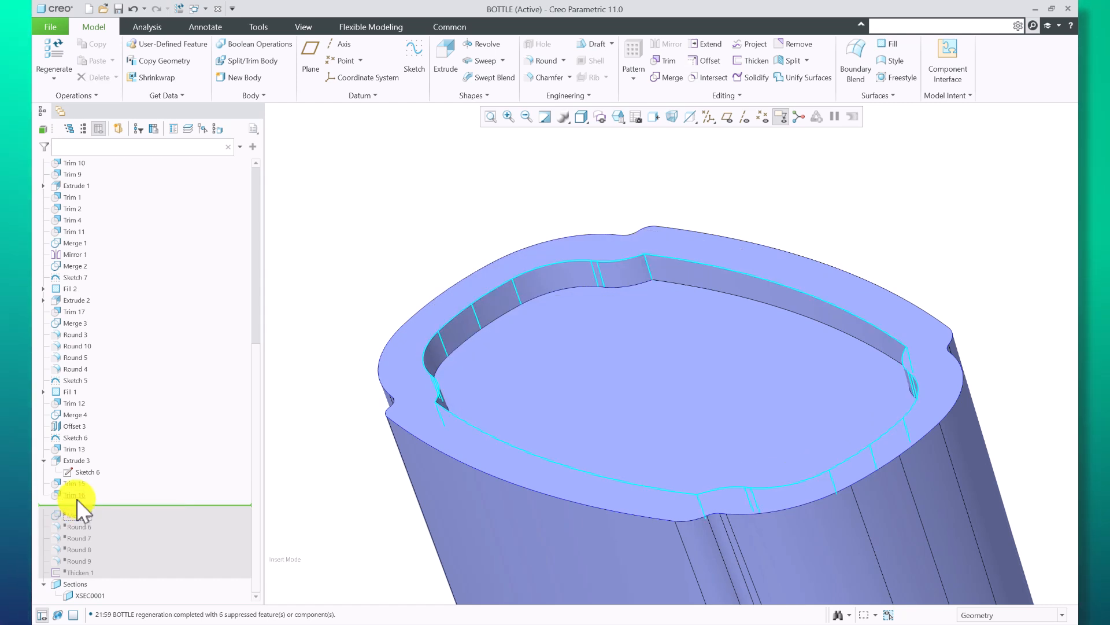
right_click(77, 497)
click(75, 491)
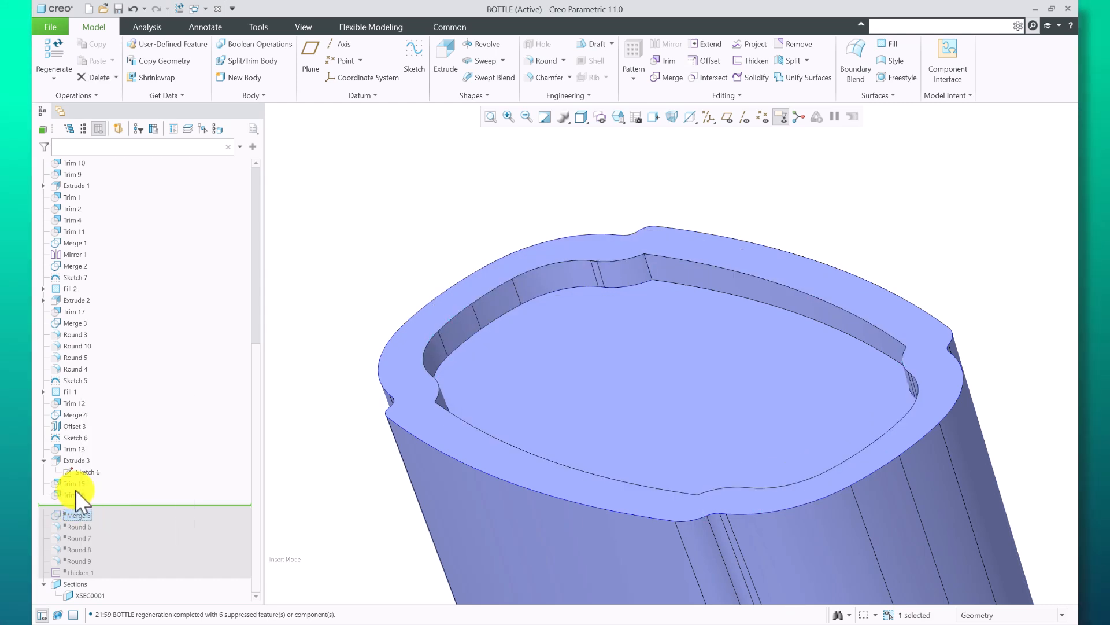
Open the definition of Trim 16, review its trimmed quilt and trimming object, and accept it.
right_click(76, 492)
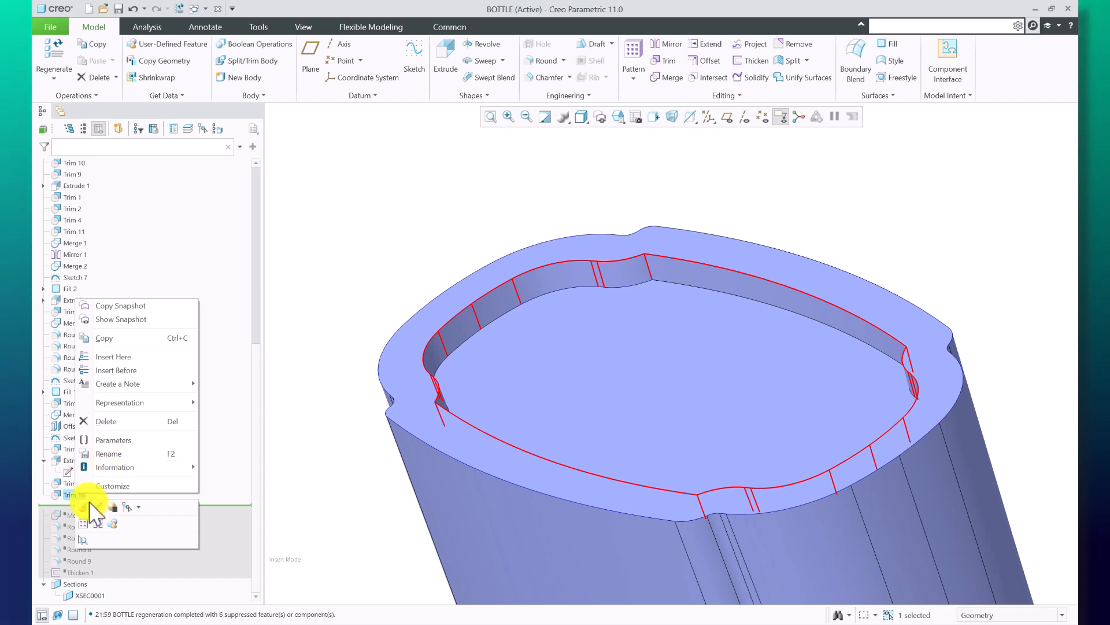
click(88, 509)
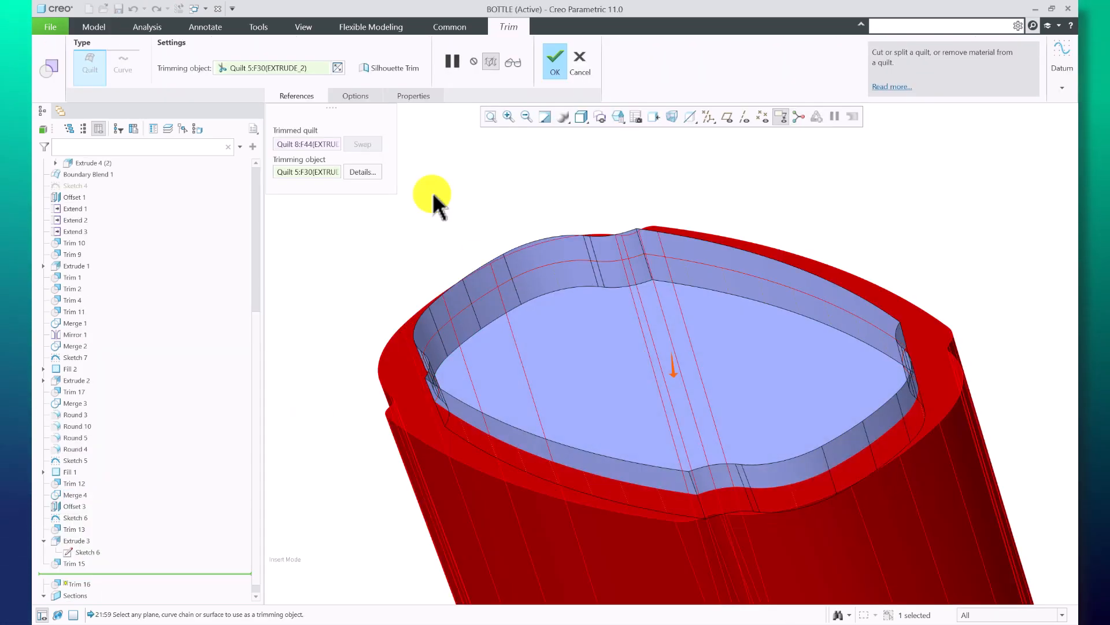
click(328, 144)
click(322, 171)
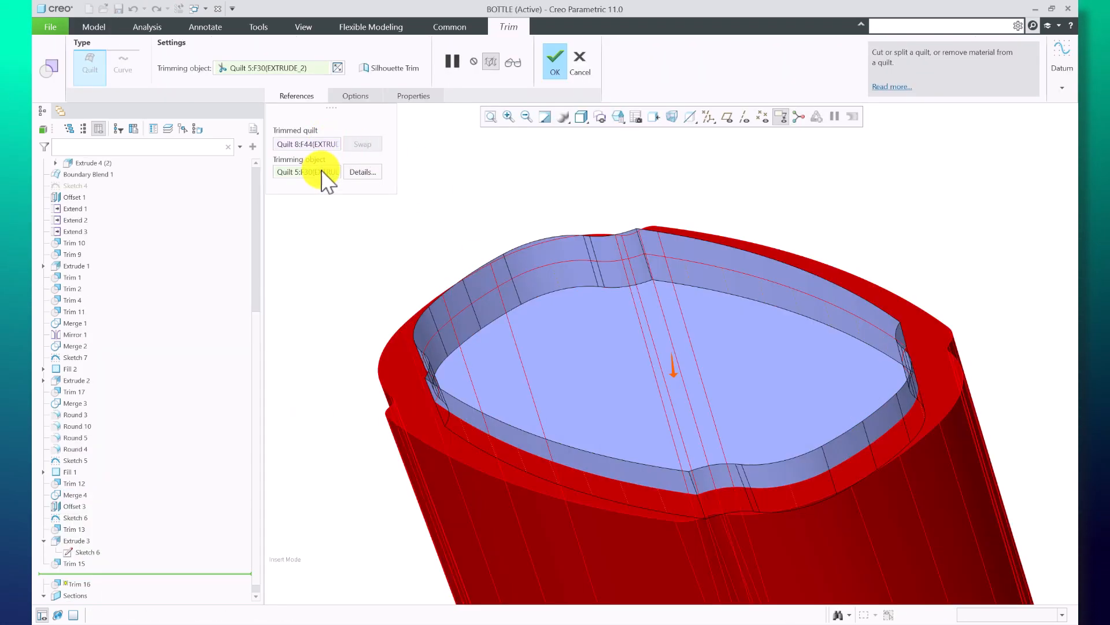
click(550, 67)
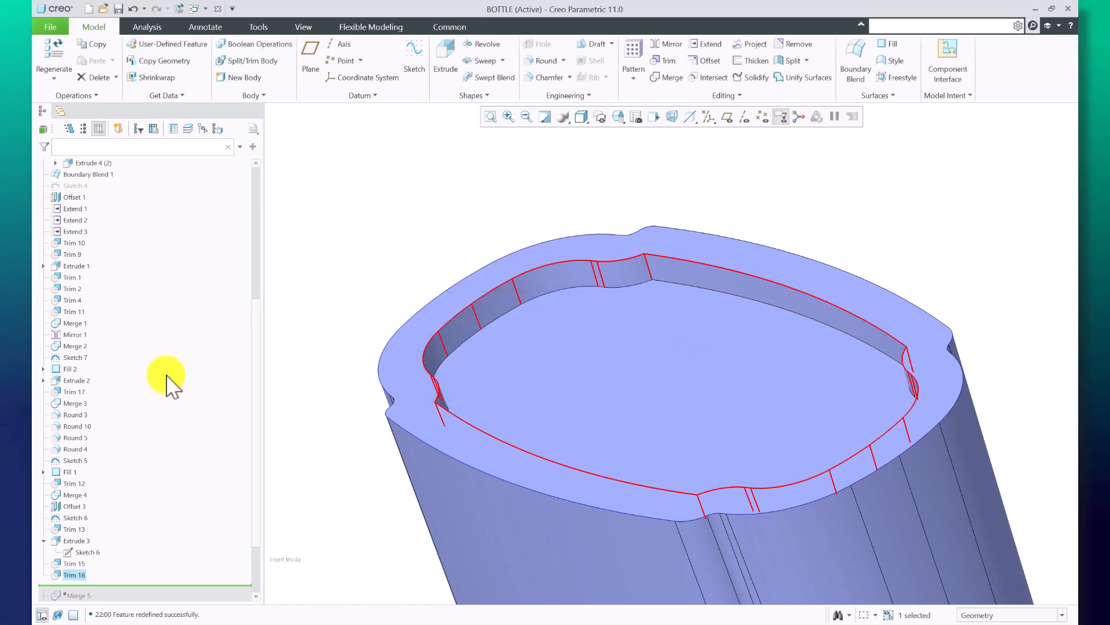
Roll the model forward to include Merge 5 and highlight it on the base.
right_click(80, 511)
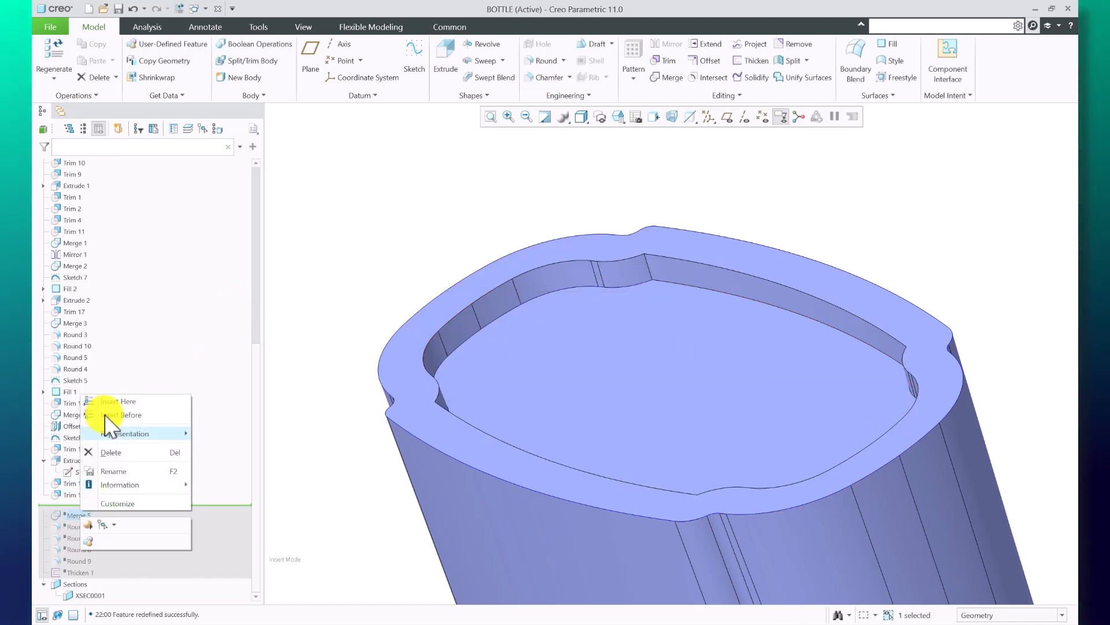
click(114, 403)
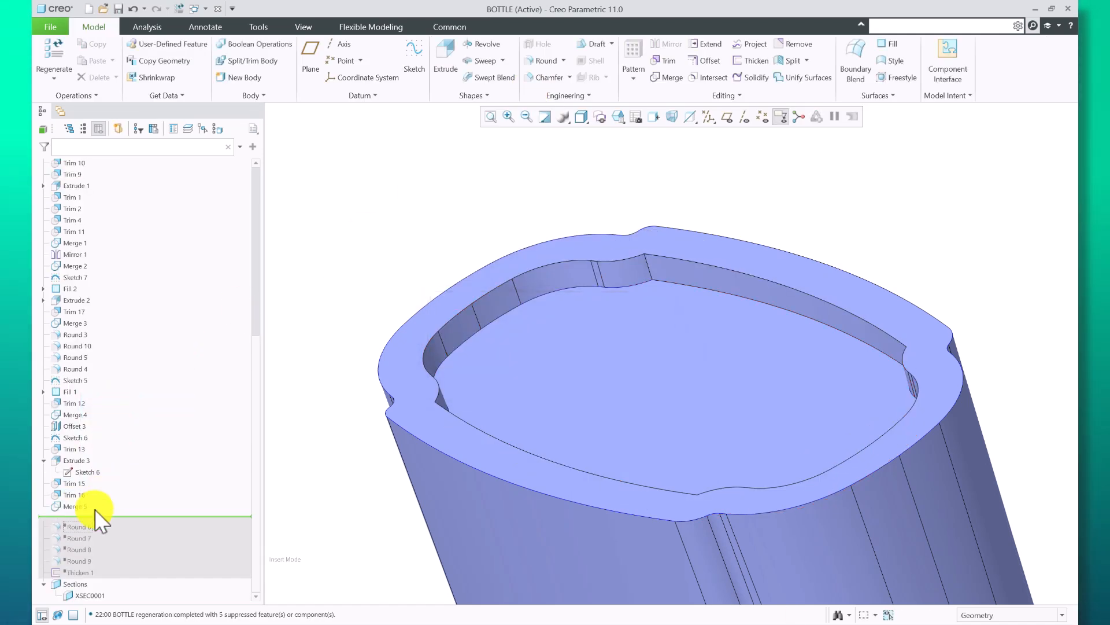
click(72, 508)
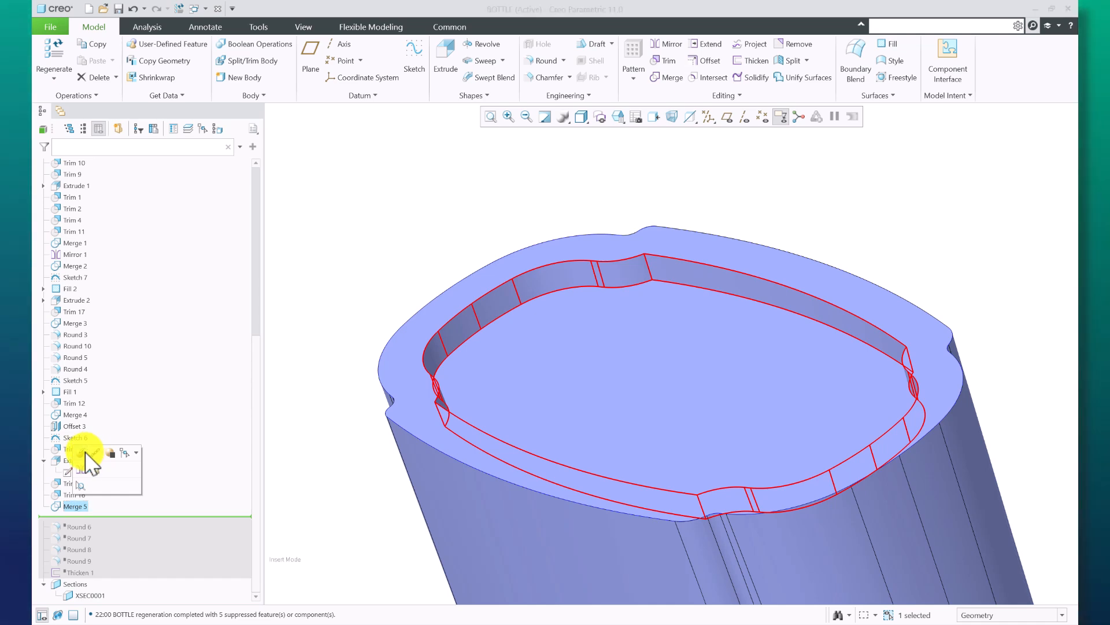
Open the definition of Merge 5, review the quilts it joins, and accept it.
click(82, 452)
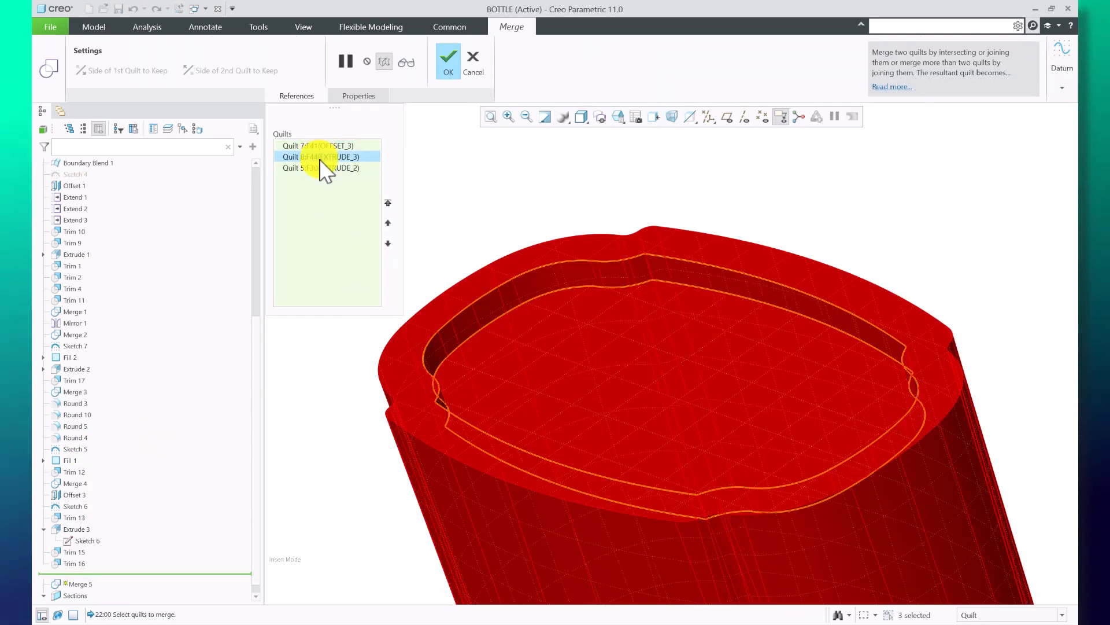
click(323, 167)
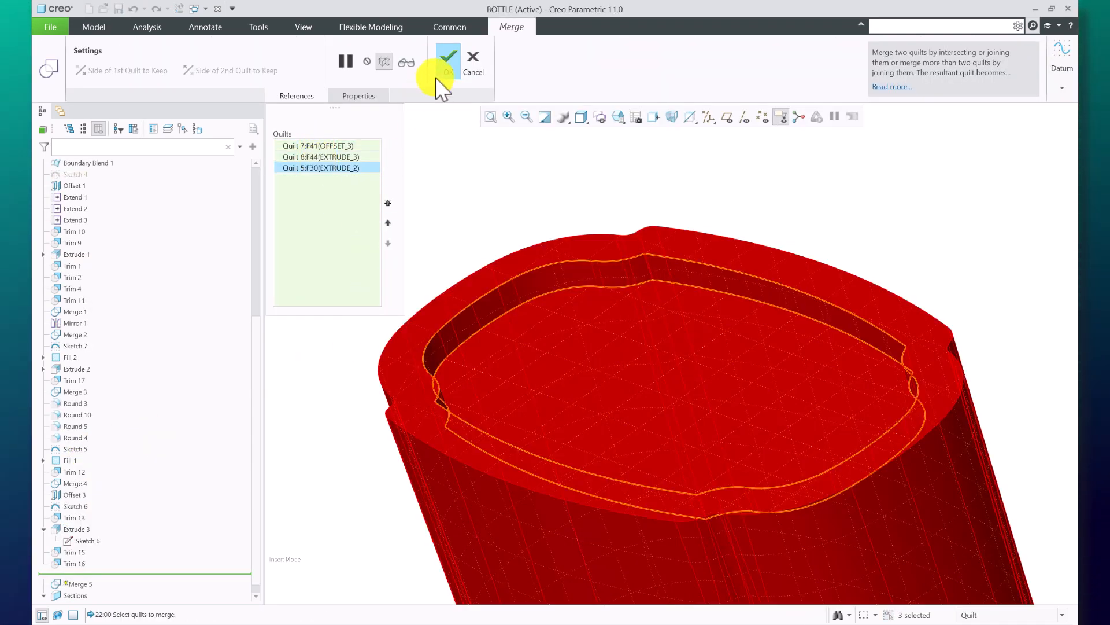
click(448, 63)
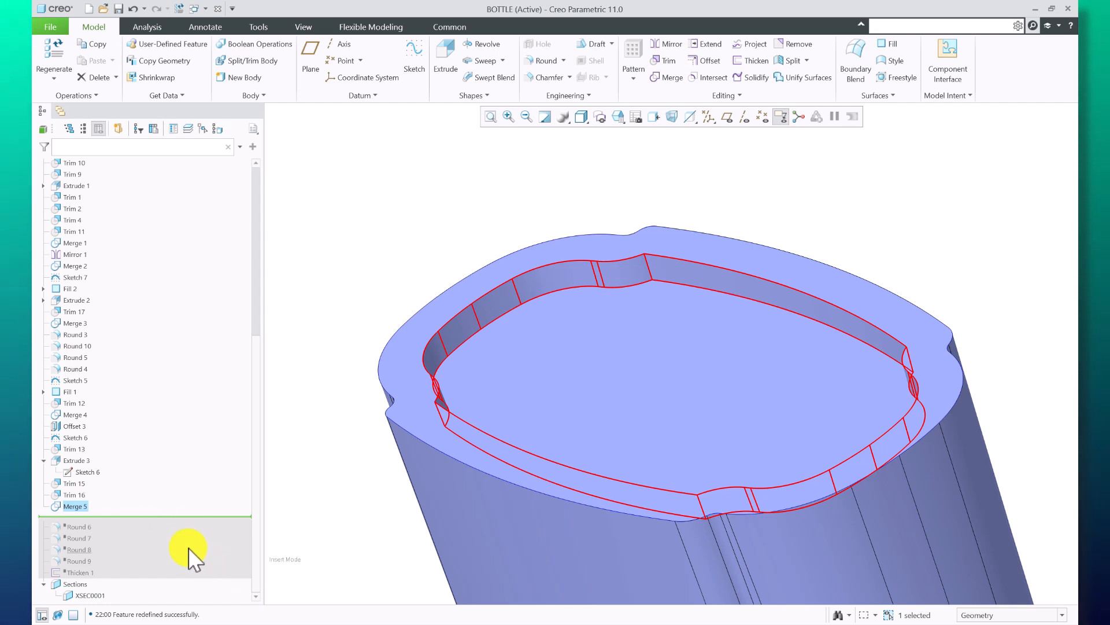
Roll the model forward to include Round 6 and highlight it to inspect the rounded corners of the base recess.
right_click(88, 526)
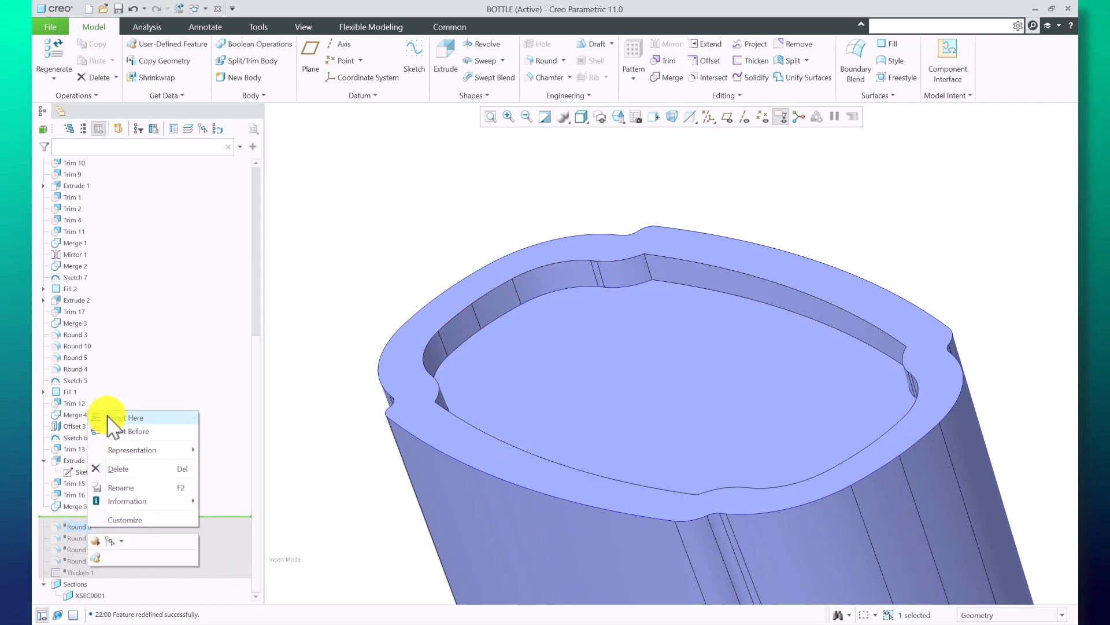
click(112, 426)
click(75, 517)
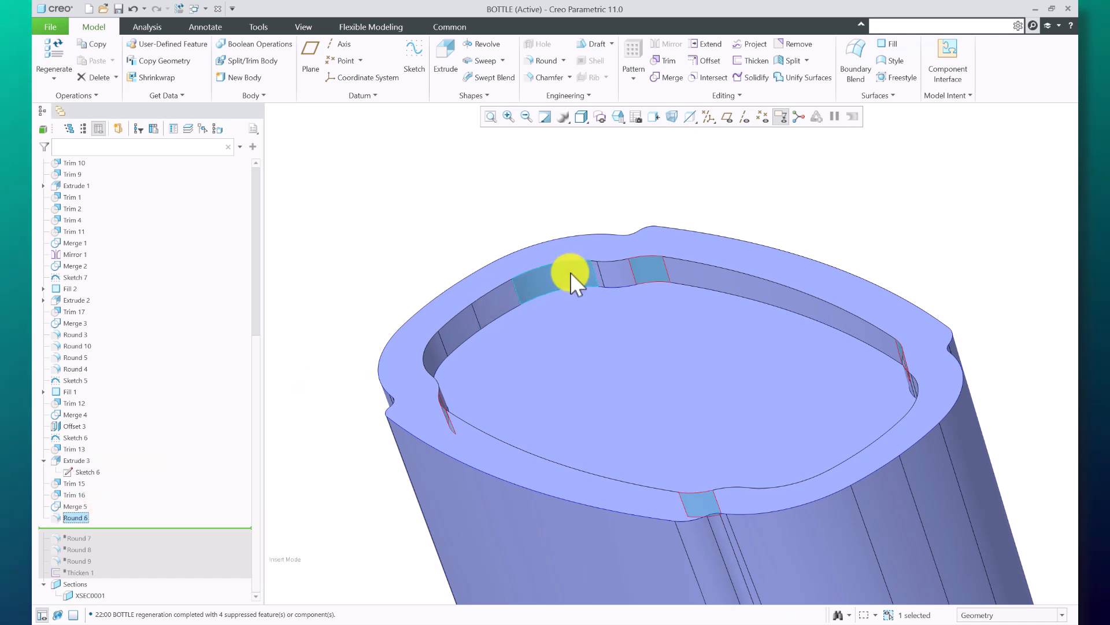
scroll(570, 272, down, 3)
scroll(558, 268, up, 3)
scroll(600, 288, down, 2)
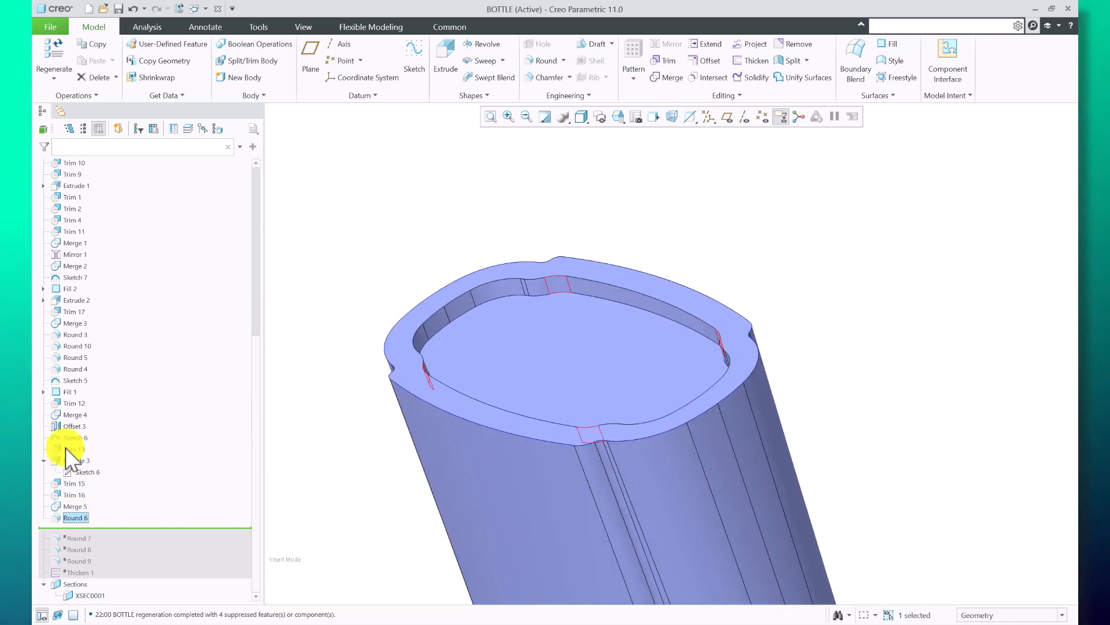
Open the definition of Round 6, review its edge references and radius, and accept it.
right_click(84, 517)
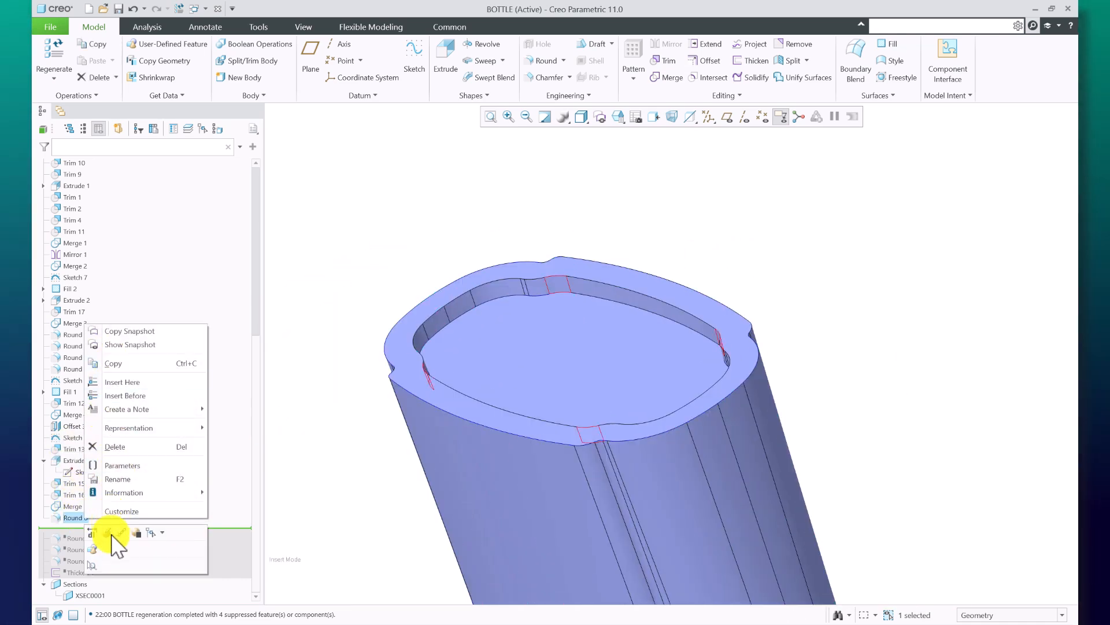
click(108, 535)
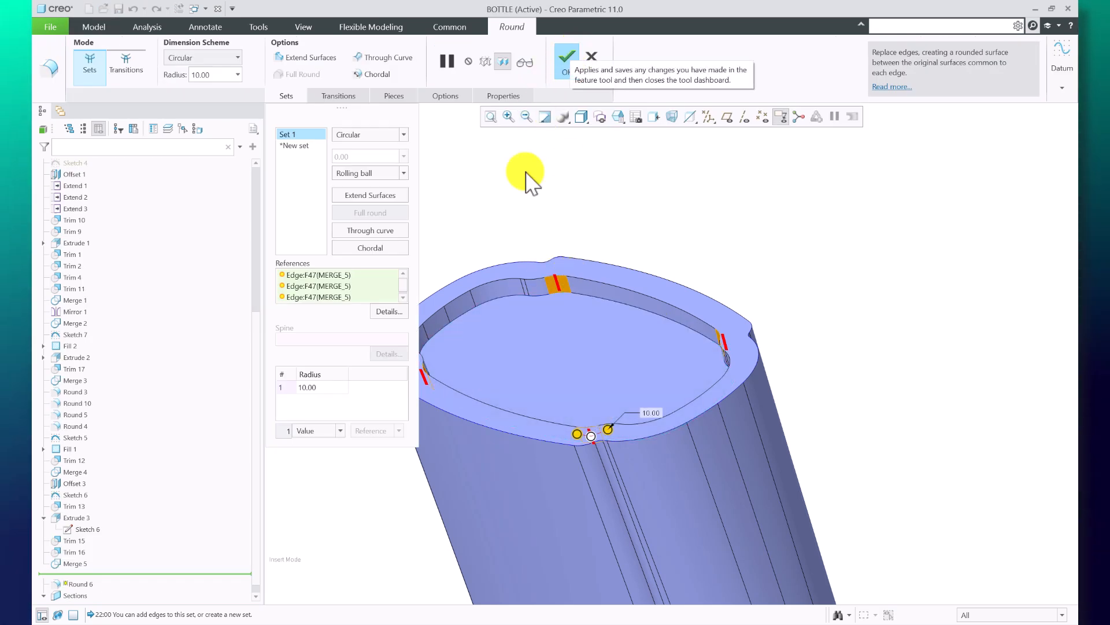
click(337, 285)
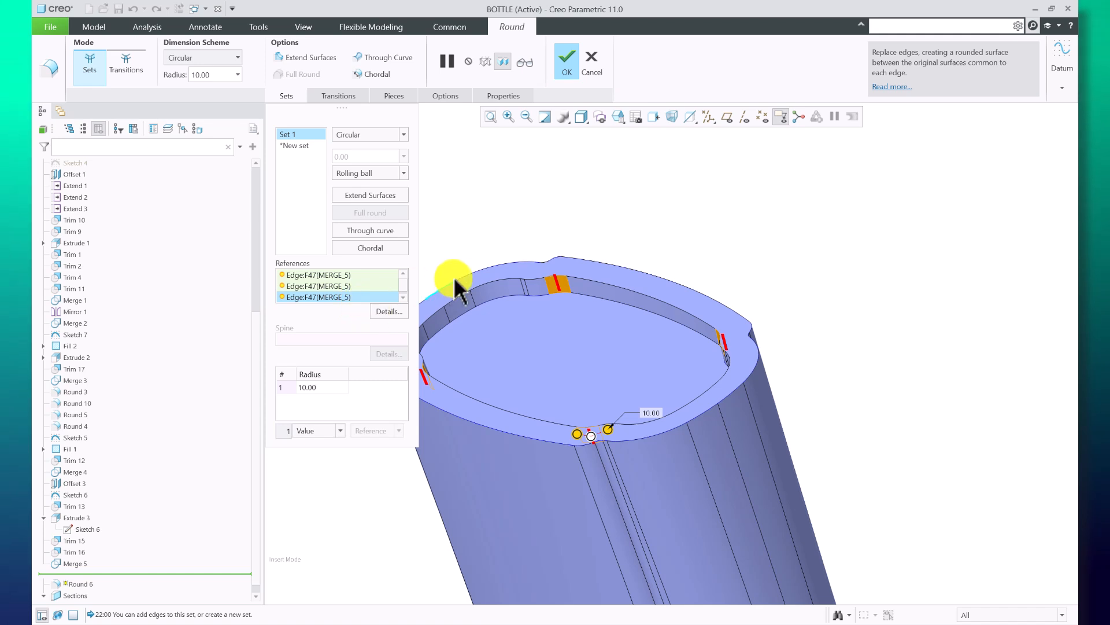
click(570, 64)
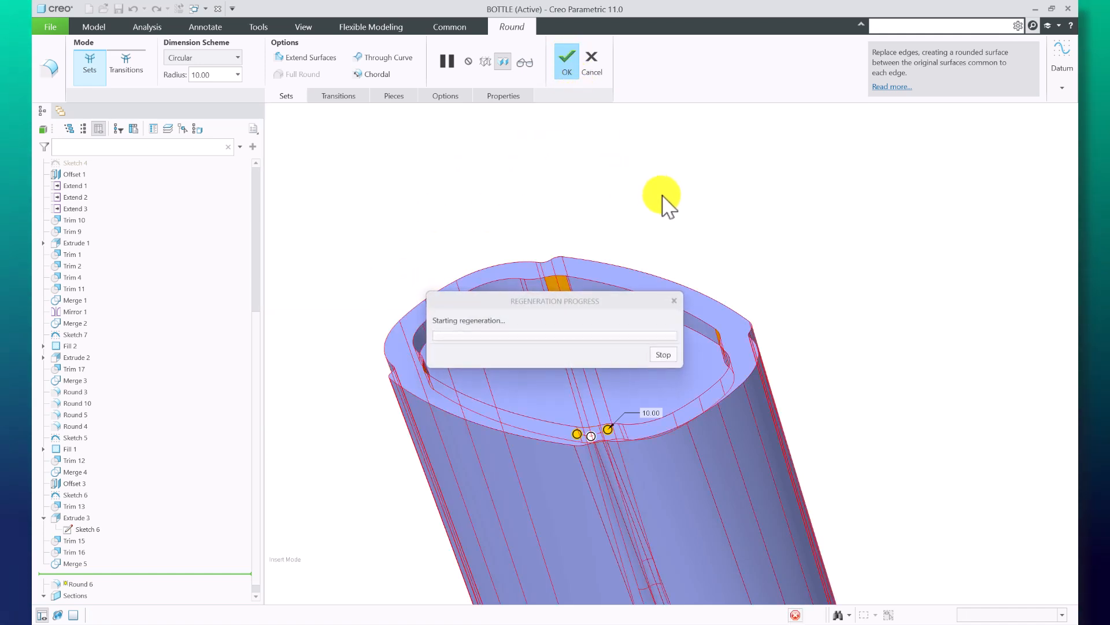
scroll(187, 415, down, 2)
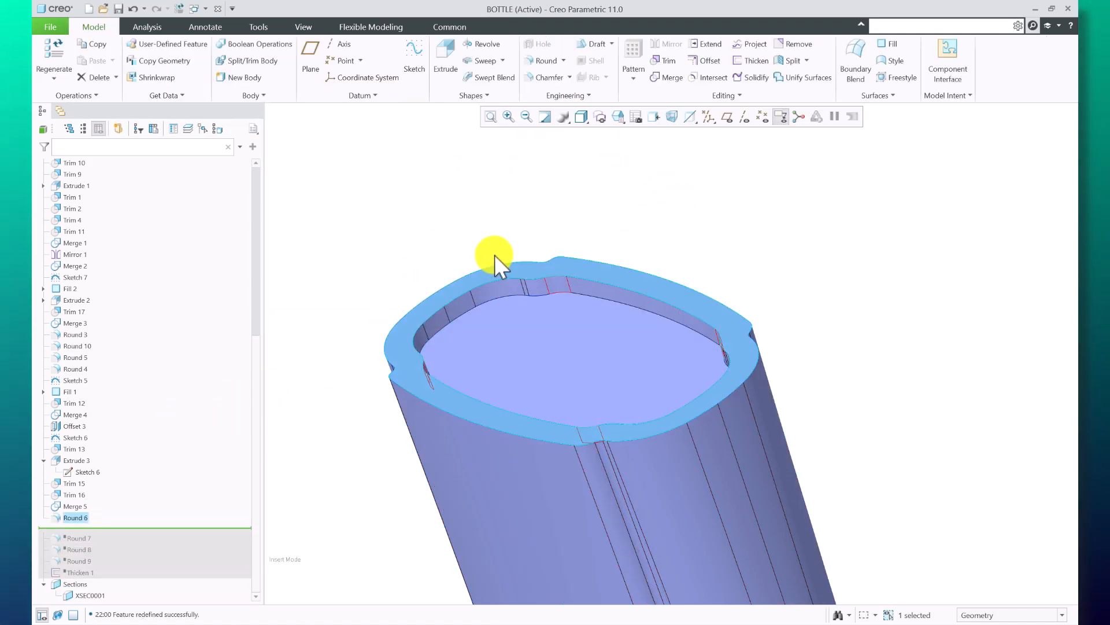
click(484, 243)
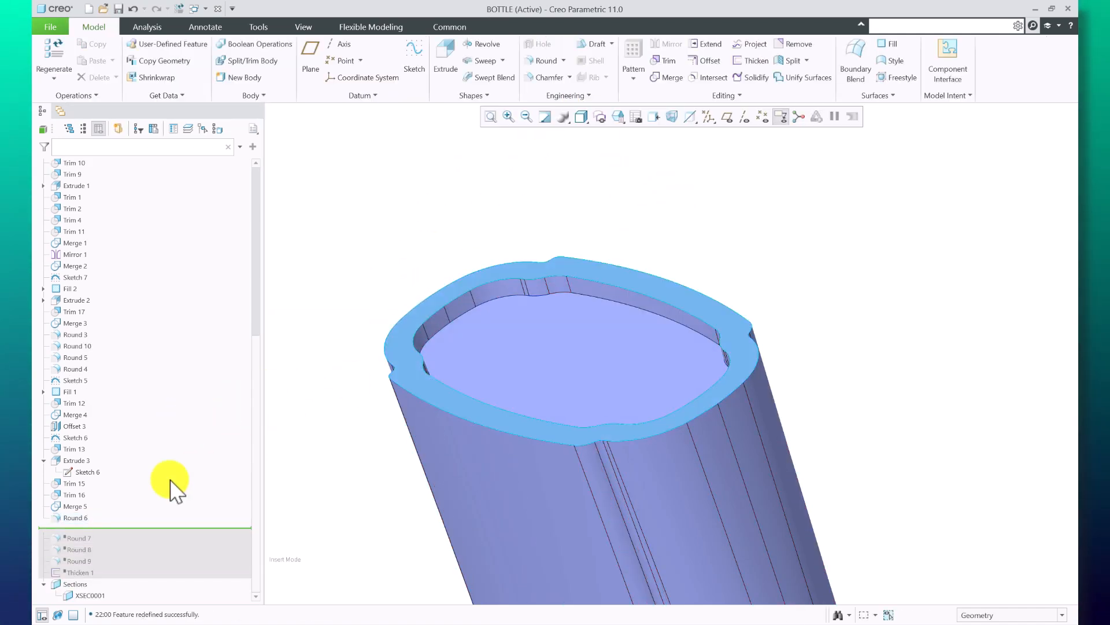
Roll the model forward to include Round 7 and review the edge reference and radius in its definition.
right_click(81, 537)
click(123, 427)
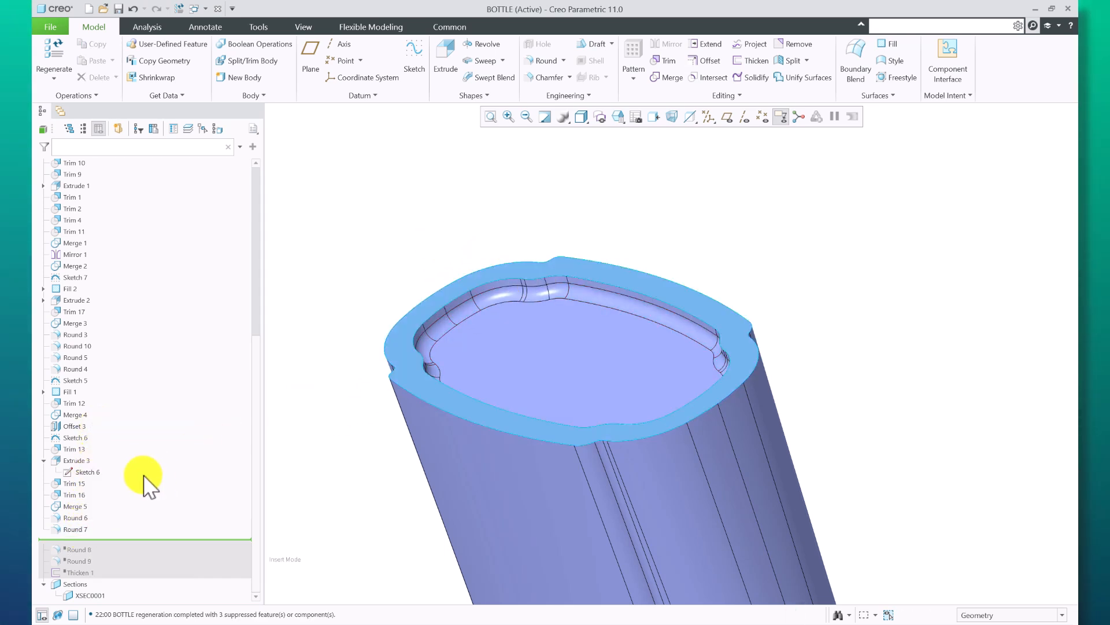
right_click(64, 527)
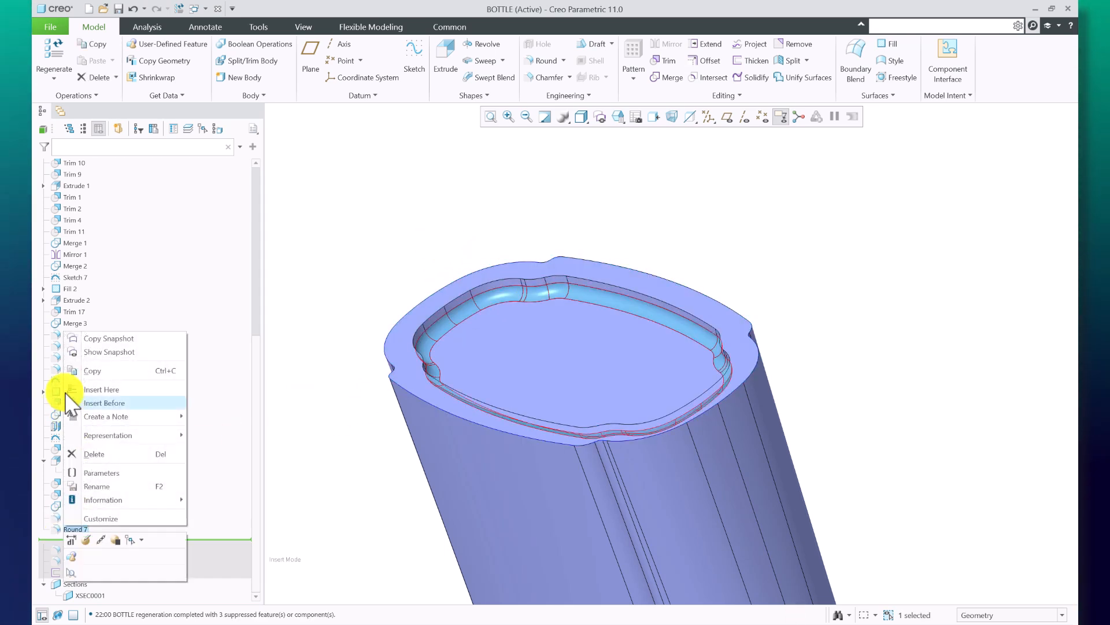
click(85, 540)
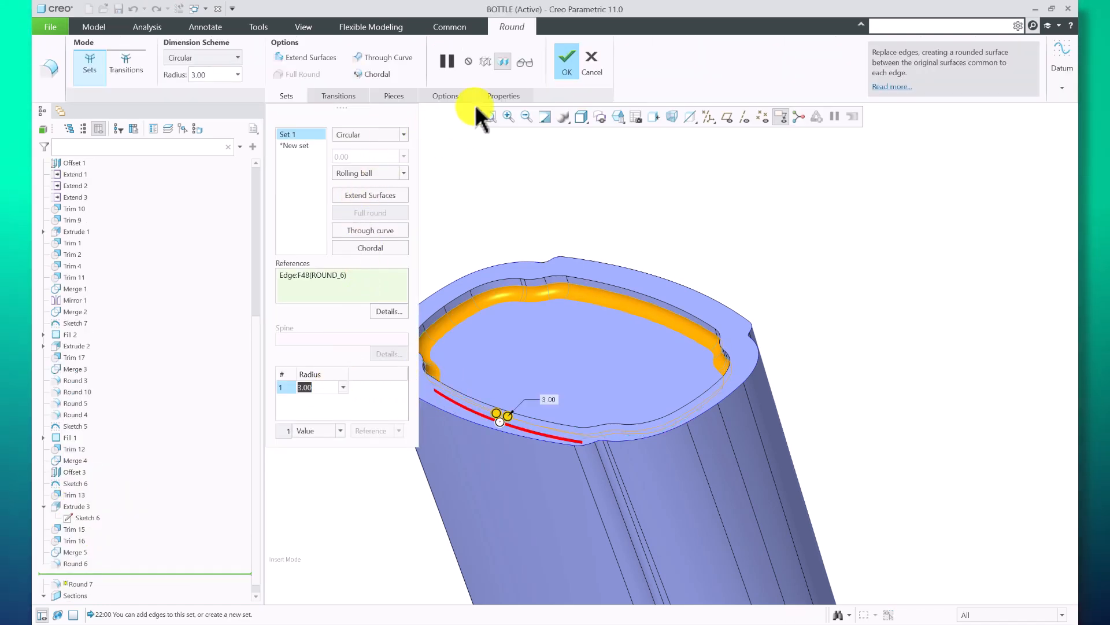
click(566, 60)
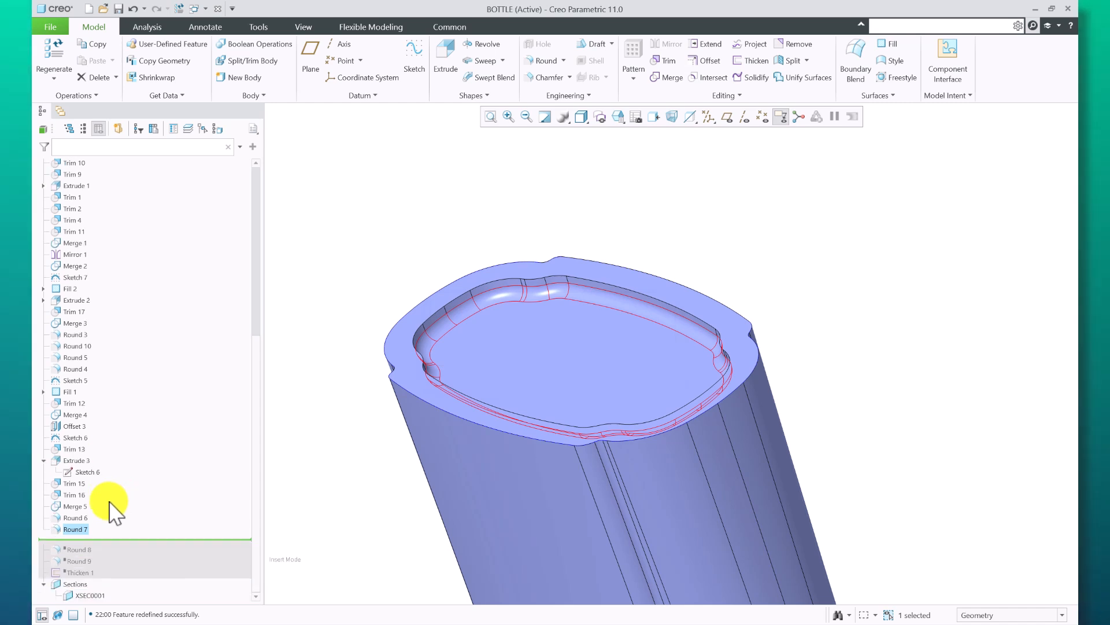
Roll the model forward to include Round 8 and highlight it on the base recess.
right_click(64, 551)
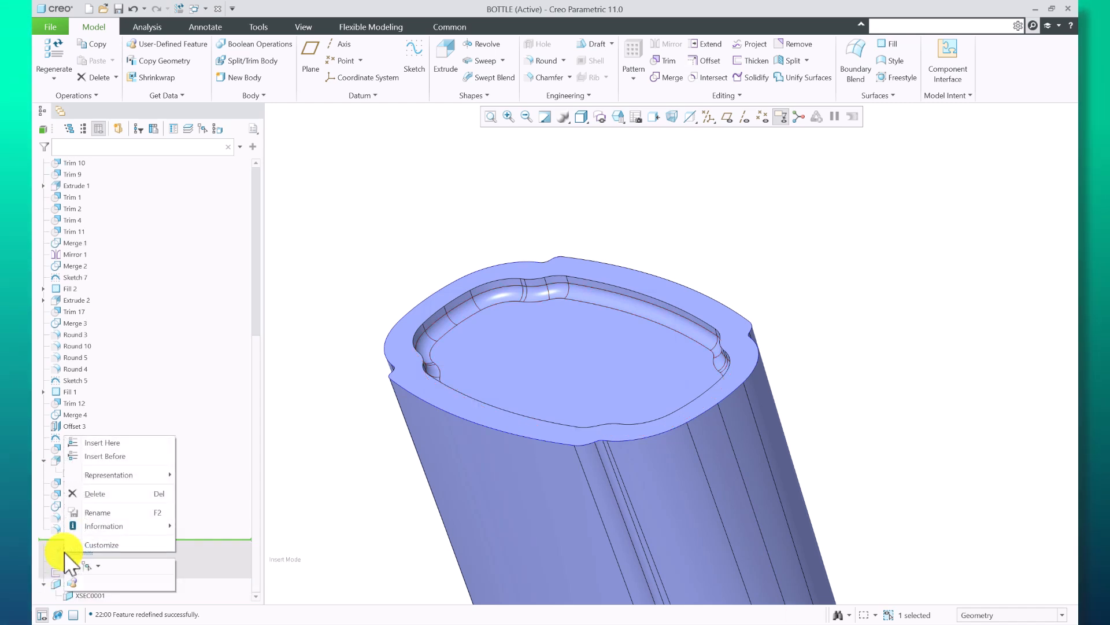
click(105, 454)
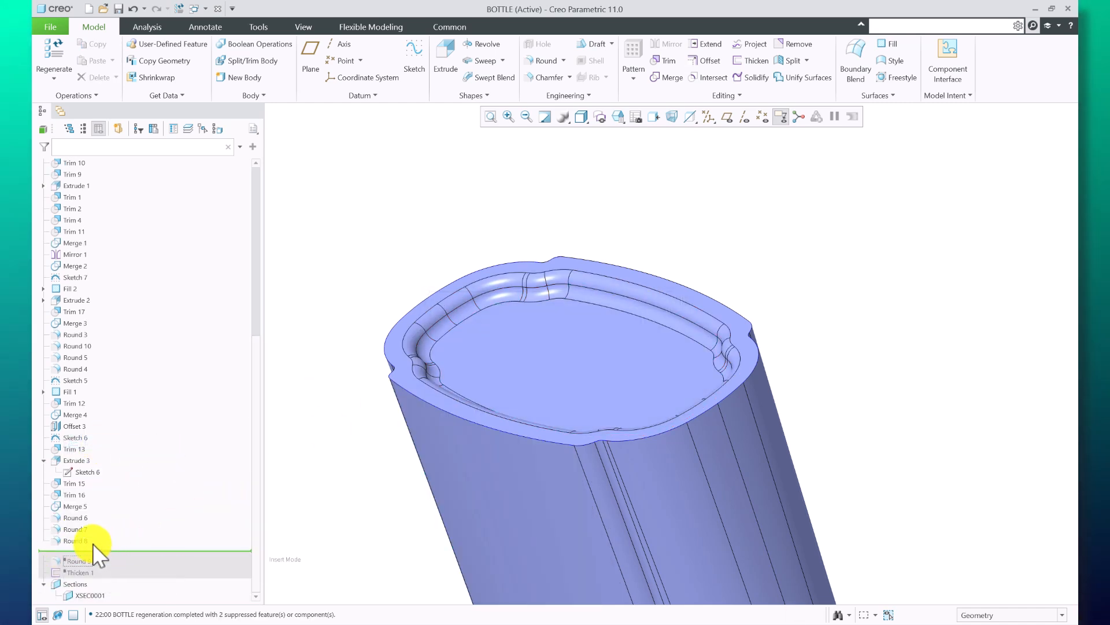
click(81, 541)
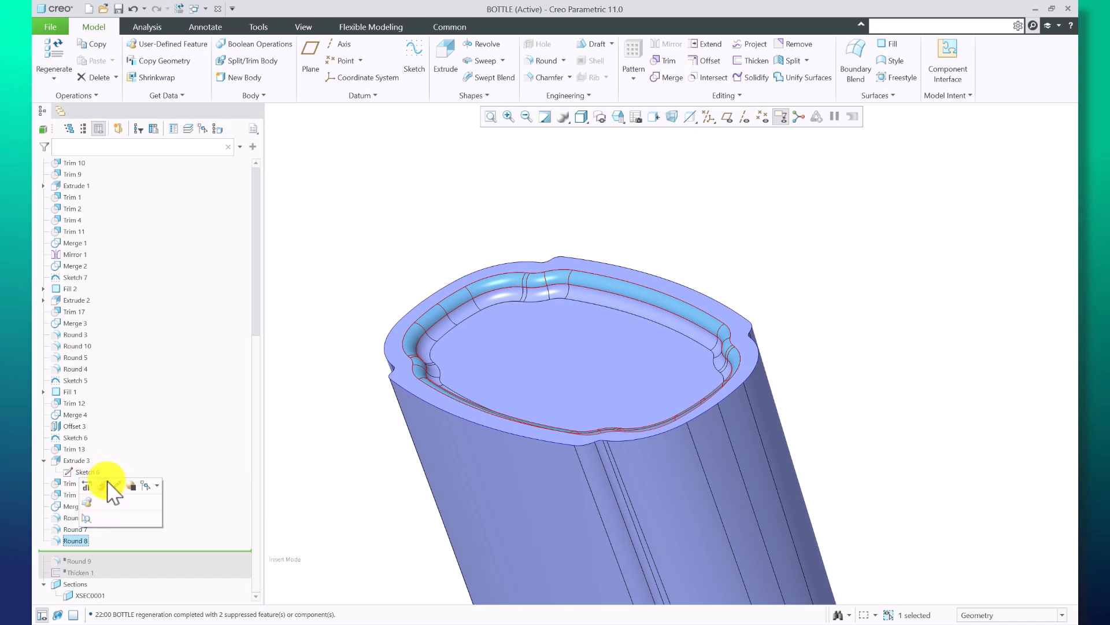
Open the definition of Round 8, inspect its rounded edge and radius around the recess rim, and accept it.
click(108, 484)
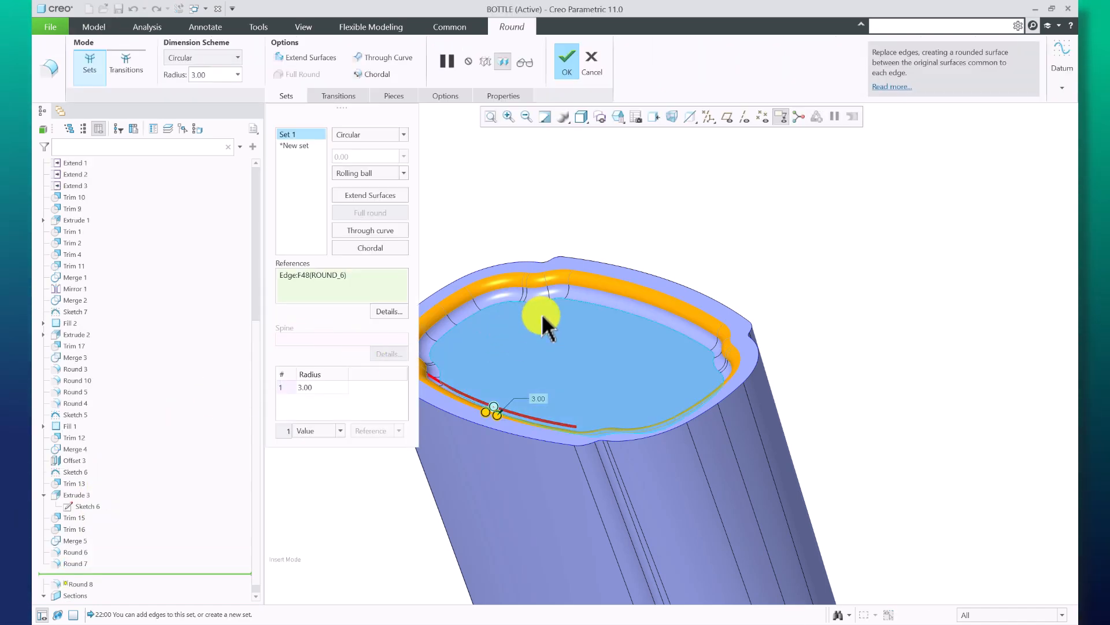
middle_drag(600, 422, 515, 437)
scroll(633, 337, down, 5)
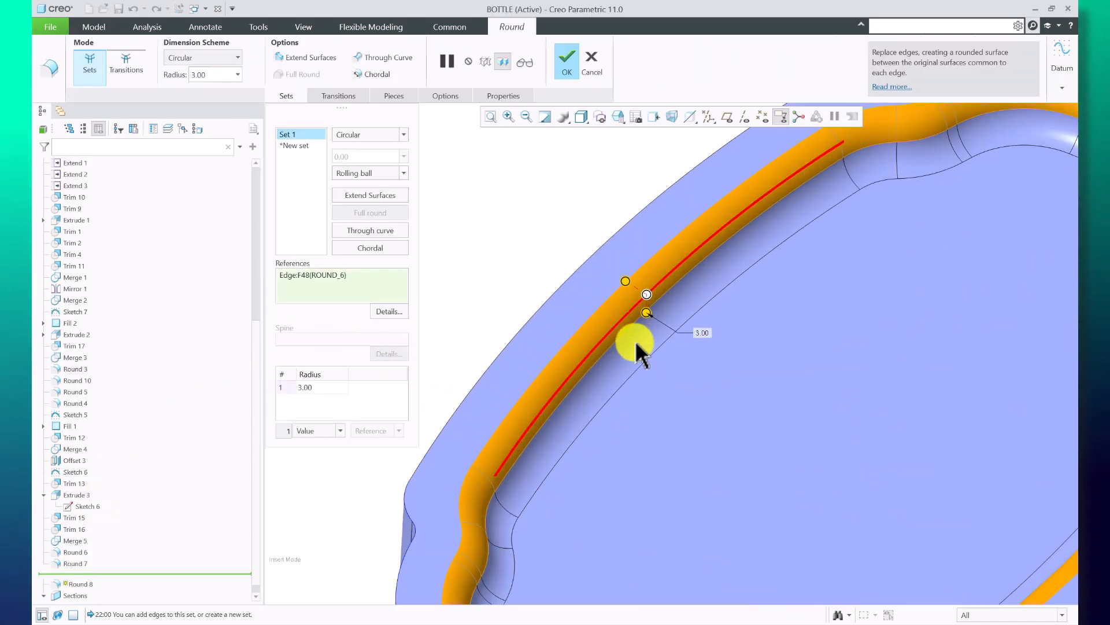
mouse_move(681, 364)
middle_down()
mouse_move(678, 305)
mouse_move(664, 354)
middle_up()
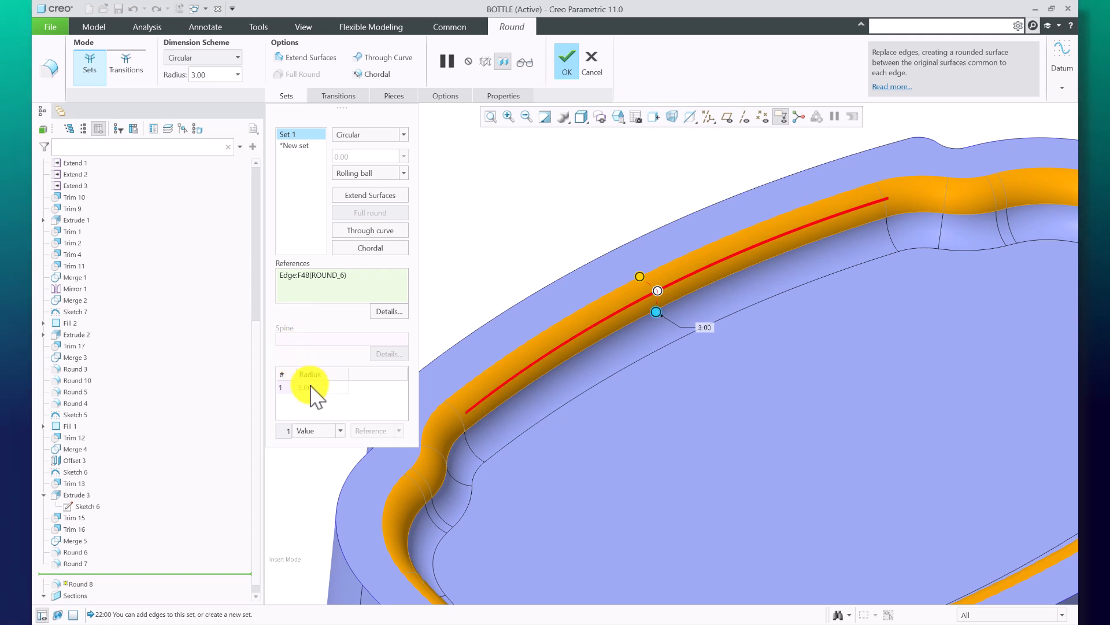
click(568, 60)
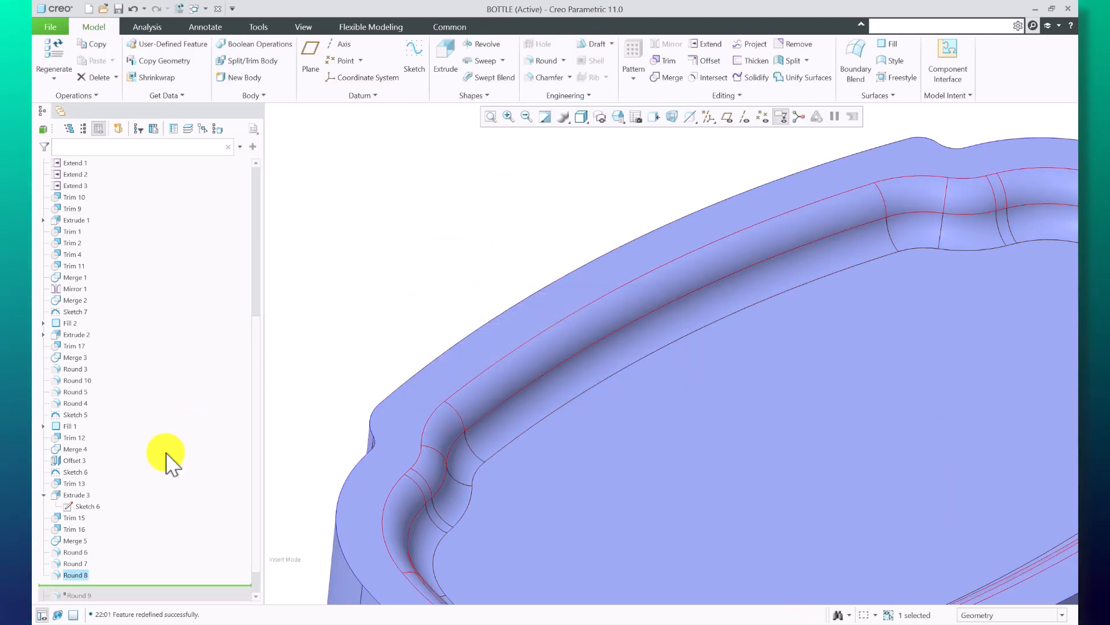
Roll the model forward to include Round 9 and highlight it on the bottle's outer base edge.
right_click(100, 562)
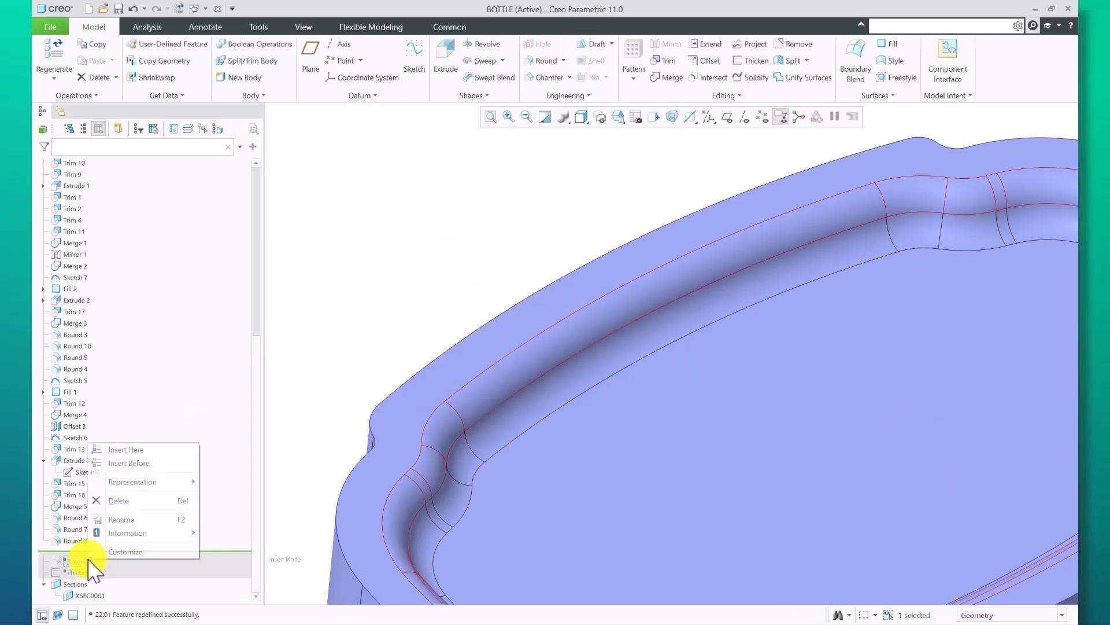
click(116, 450)
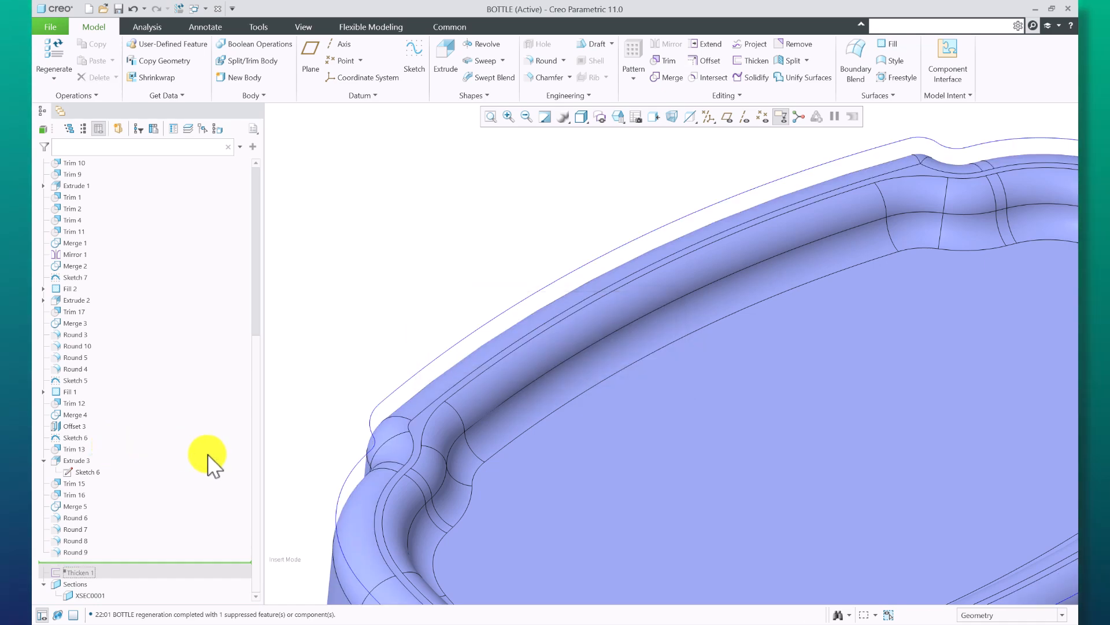
click(81, 552)
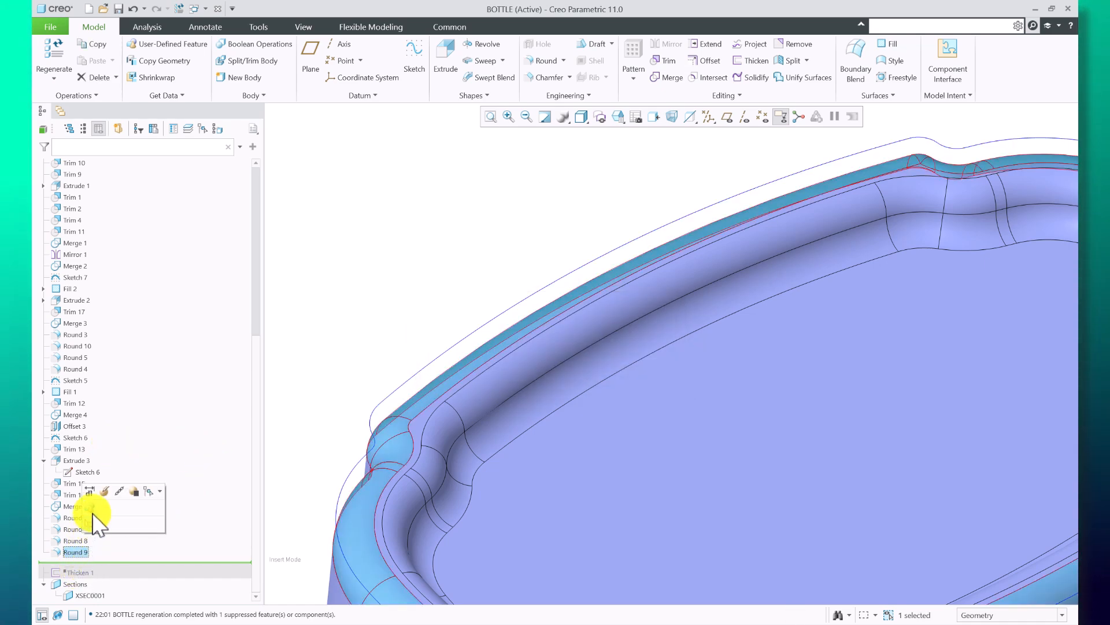
Open the definition of Round 9, inspect its radius and the rounded outer base edge, and accept it.
click(105, 492)
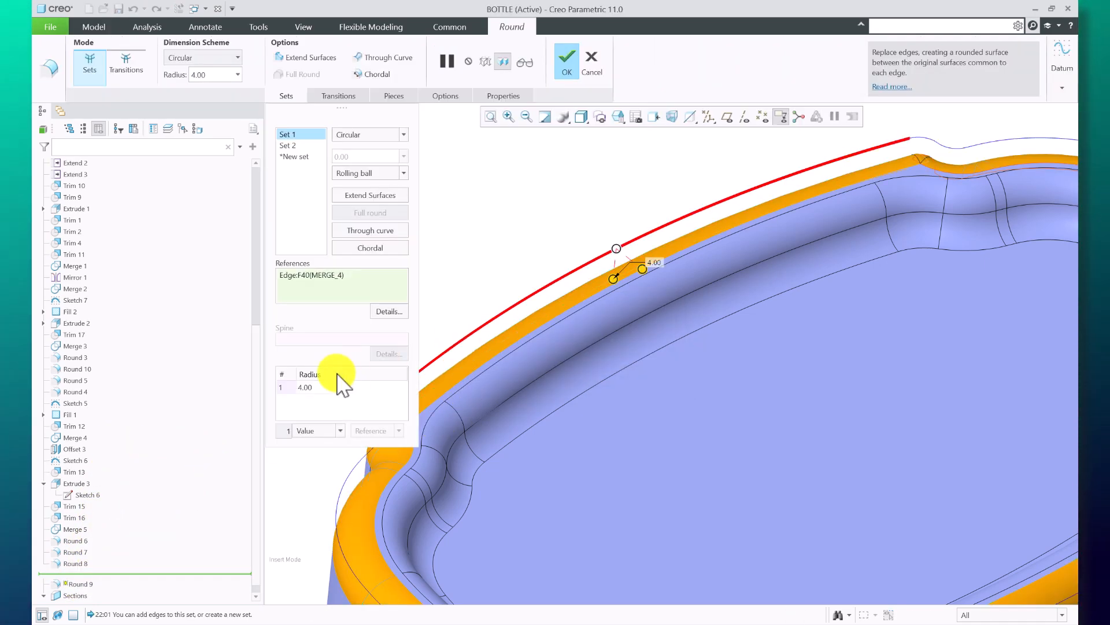
scroll(630, 266, up, 4)
middle_drag(551, 428, 520, 414)
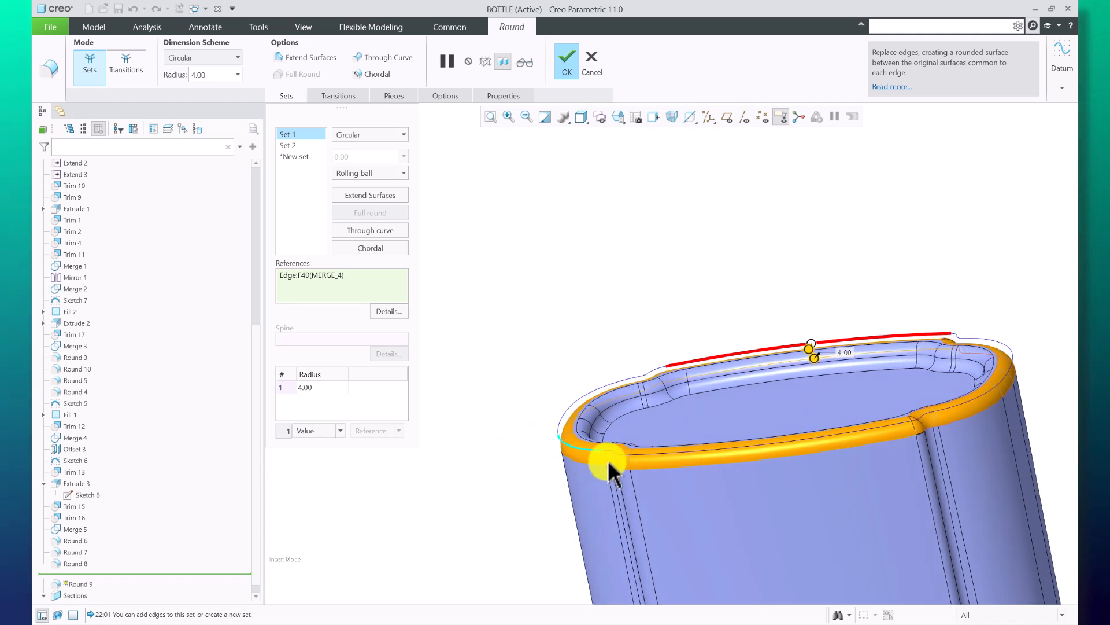
scroll(608, 461, down, 3)
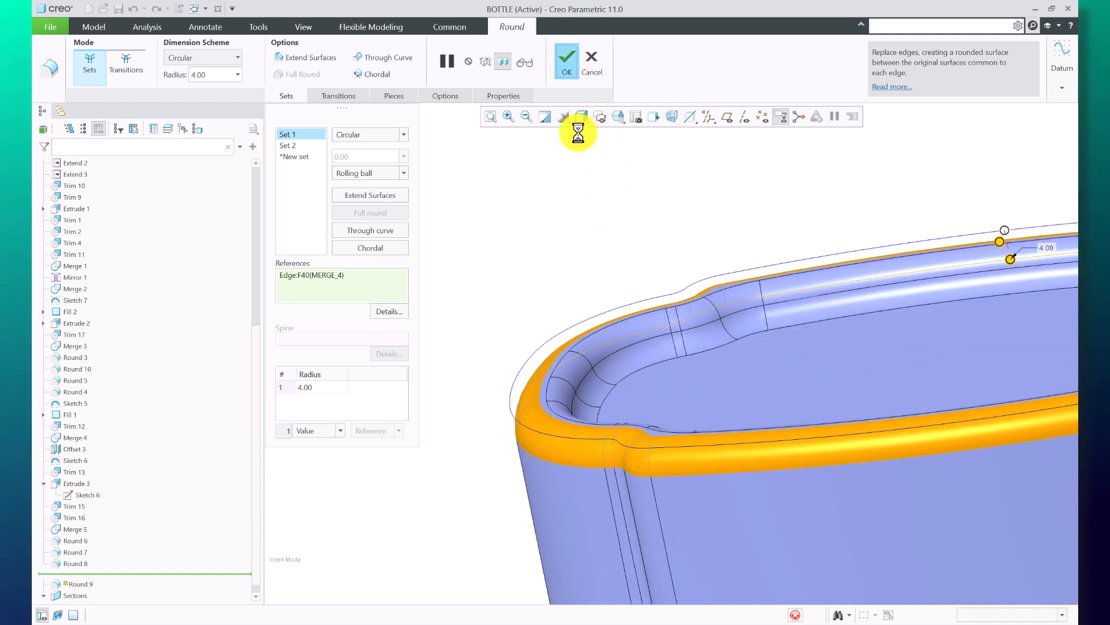
scroll(87, 544, down, 1)
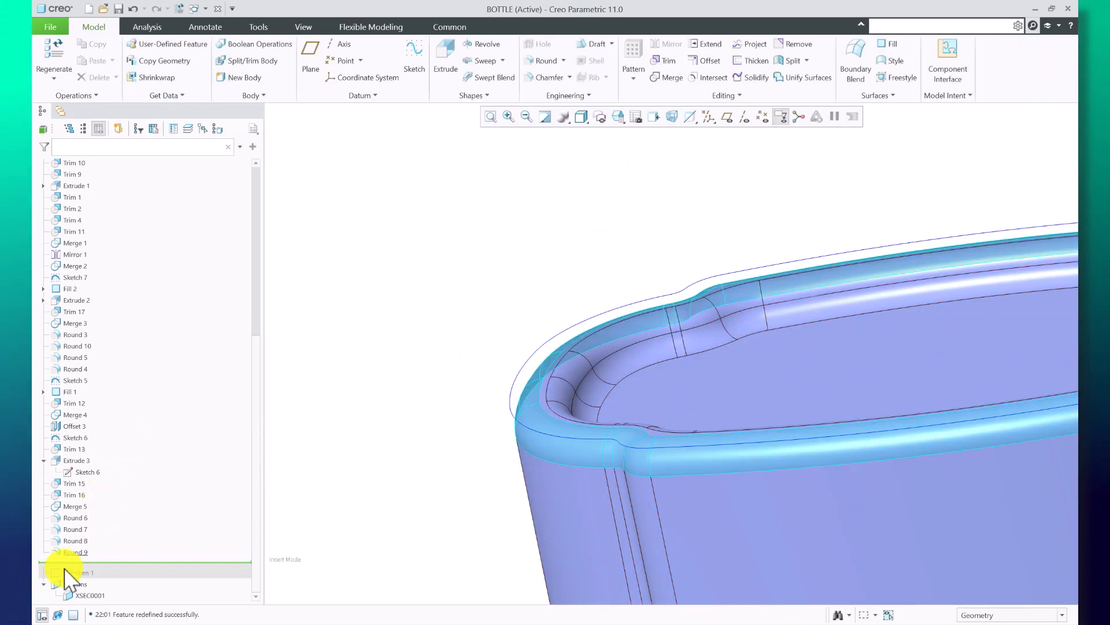
Roll the whole bottle model forward past Thicken 1 and delete that feature.
scroll(480, 347, up, 6)
mouse_move(480, 346)
middle_down()
mouse_move(570, 422)
mouse_move(404, 250)
mouse_move(565, 404)
mouse_move(552, 336)
mouse_move(651, 359)
mouse_move(702, 406)
mouse_move(367, 366)
mouse_move(598, 294)
mouse_move(555, 372)
mouse_move(537, 355)
mouse_move(573, 362)
mouse_move(528, 352)
mouse_move(511, 322)
mouse_move(543, 355)
mouse_move(521, 358)
middle_up()
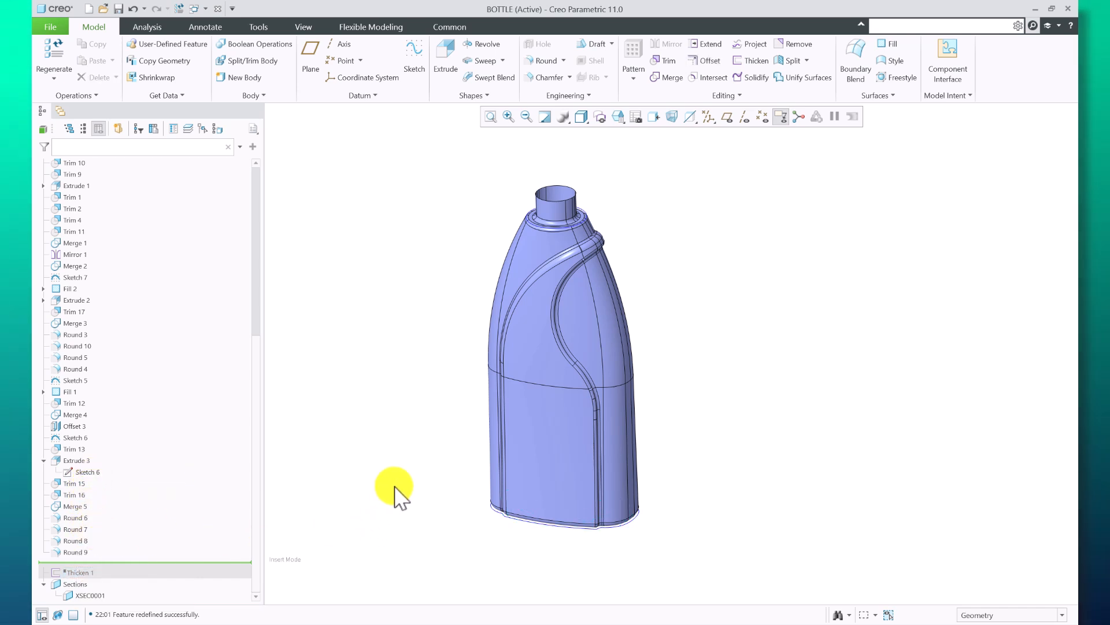
right_click(86, 574)
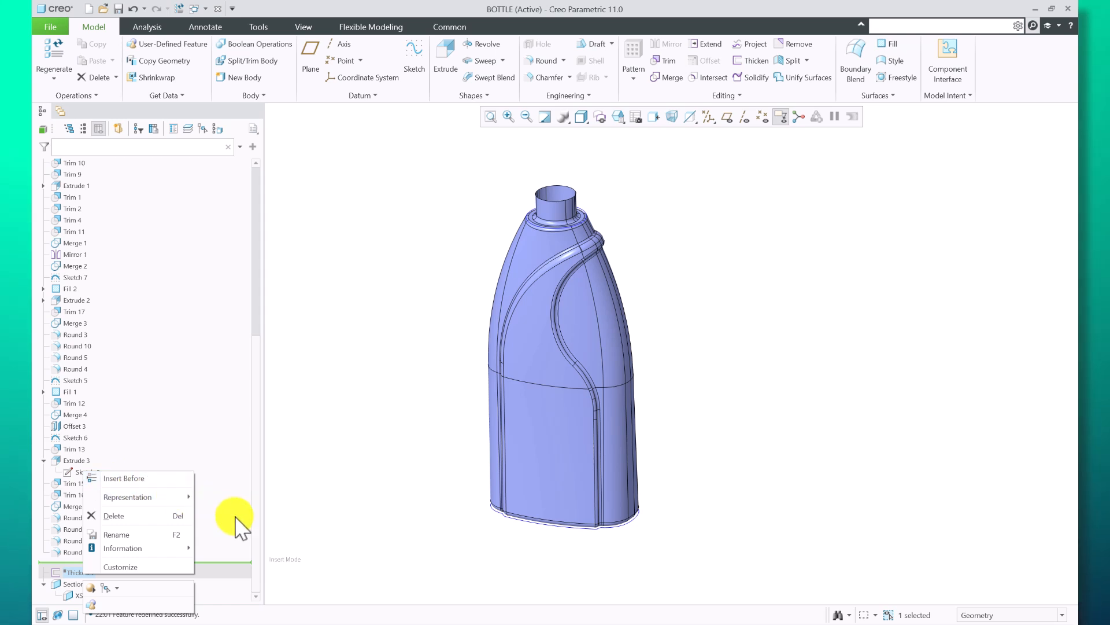
click(310, 524)
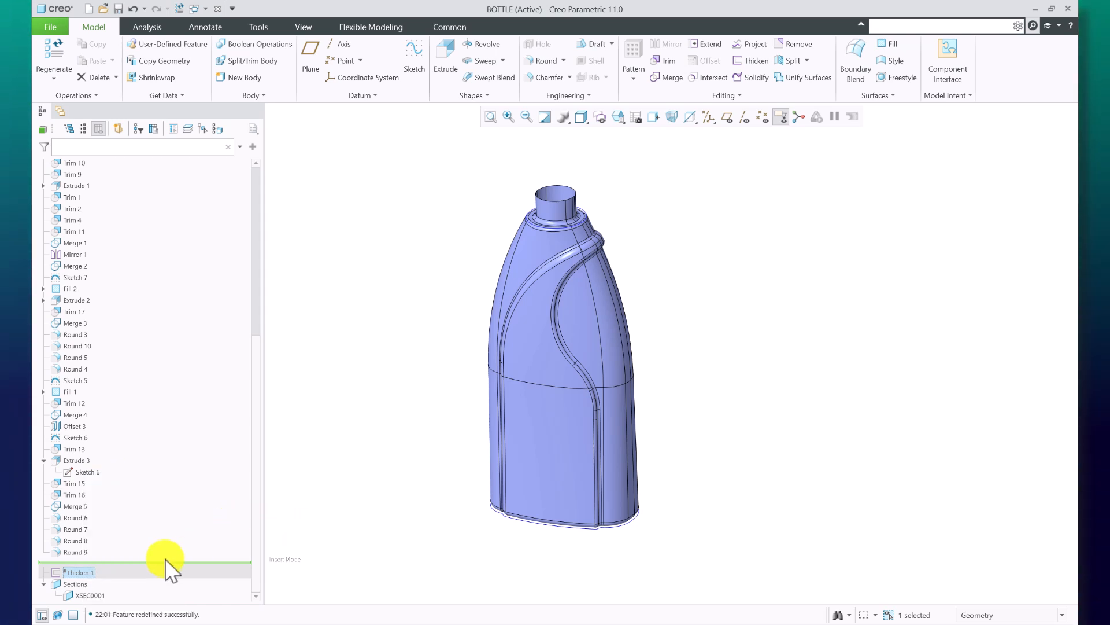
click(403, 348)
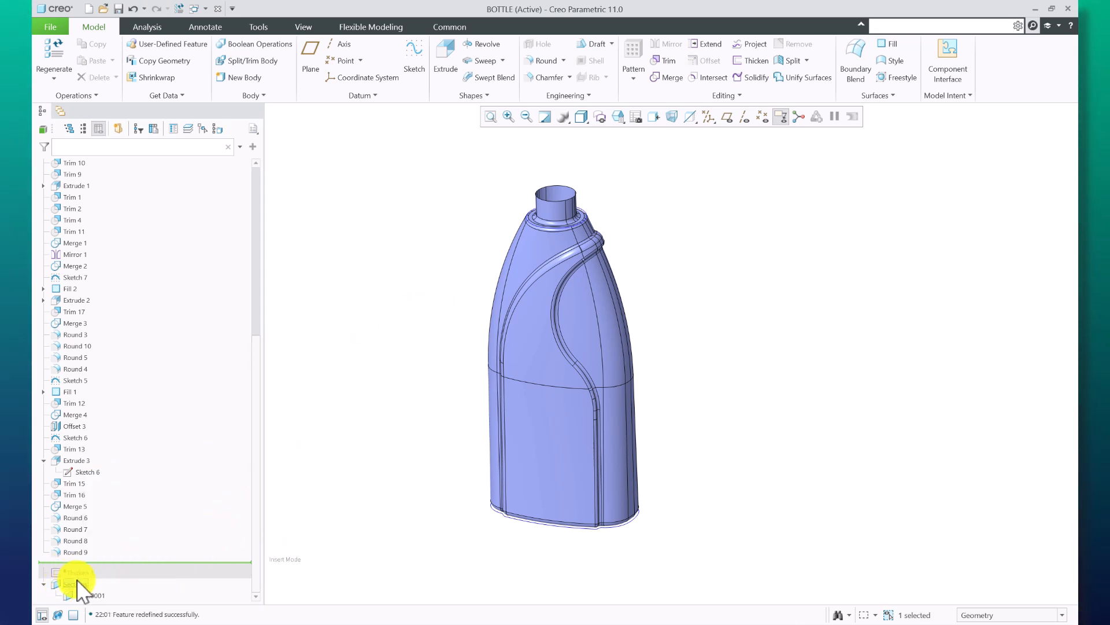
right_click(82, 574)
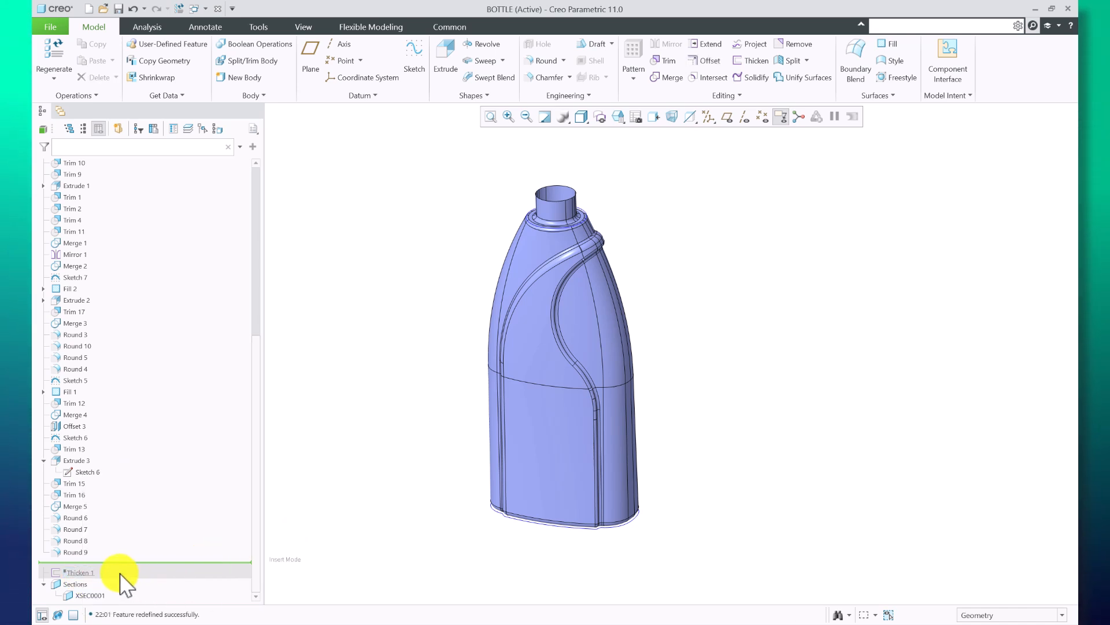
click(90, 577)
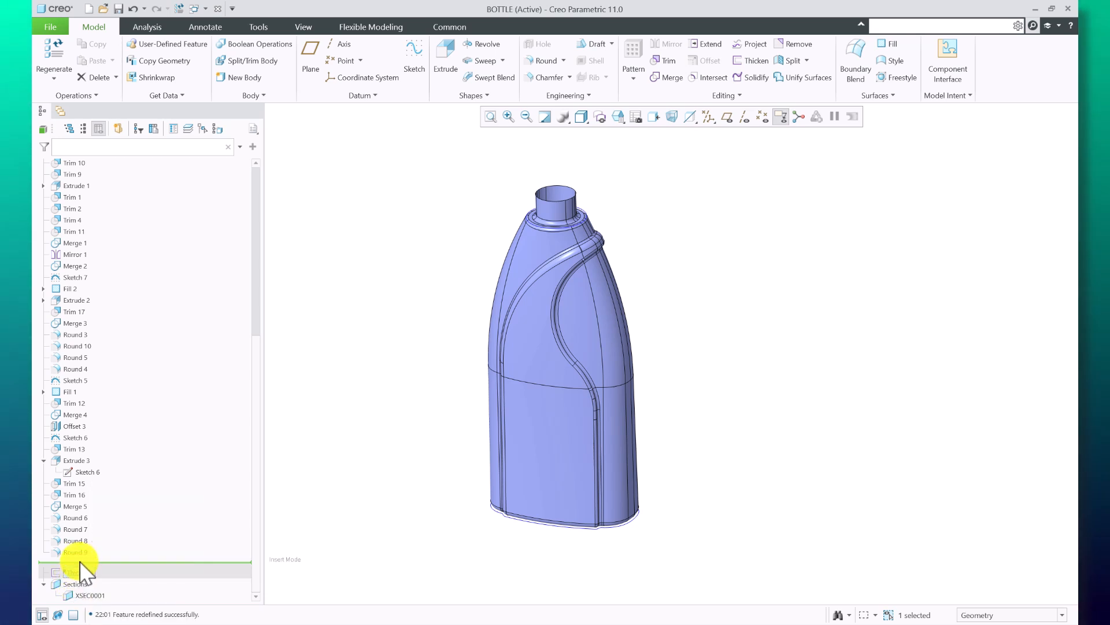
drag(85, 572, 85, 572)
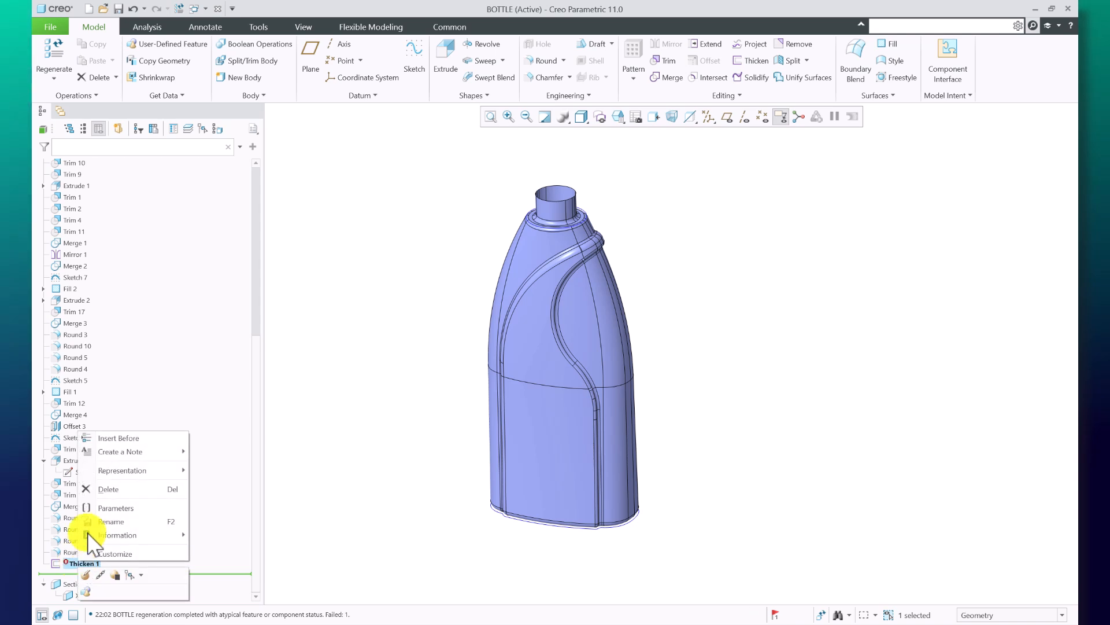
click(107, 490)
click(612, 341)
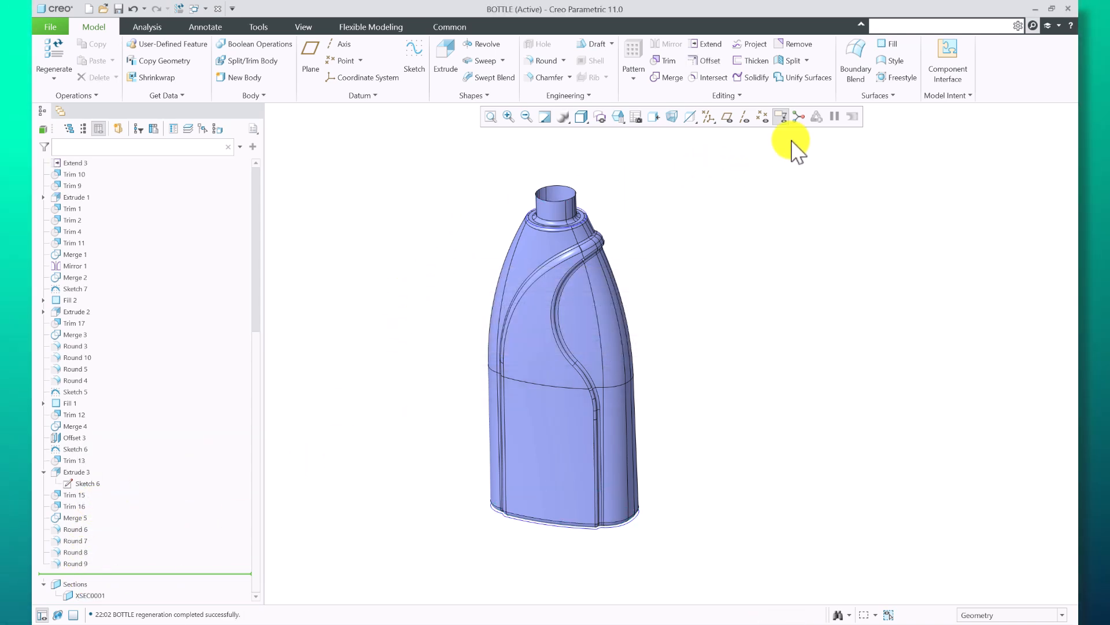
Thicken the bottle quilt into a solid wall with a thickness of 1.2.
click(754, 64)
click(511, 405)
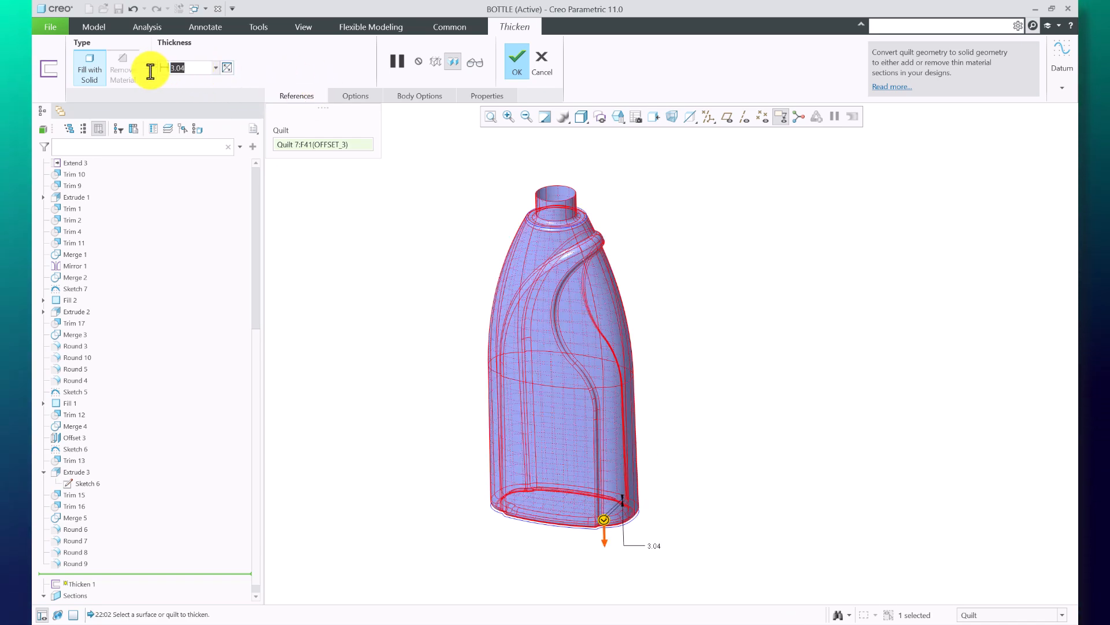
text(1.2)
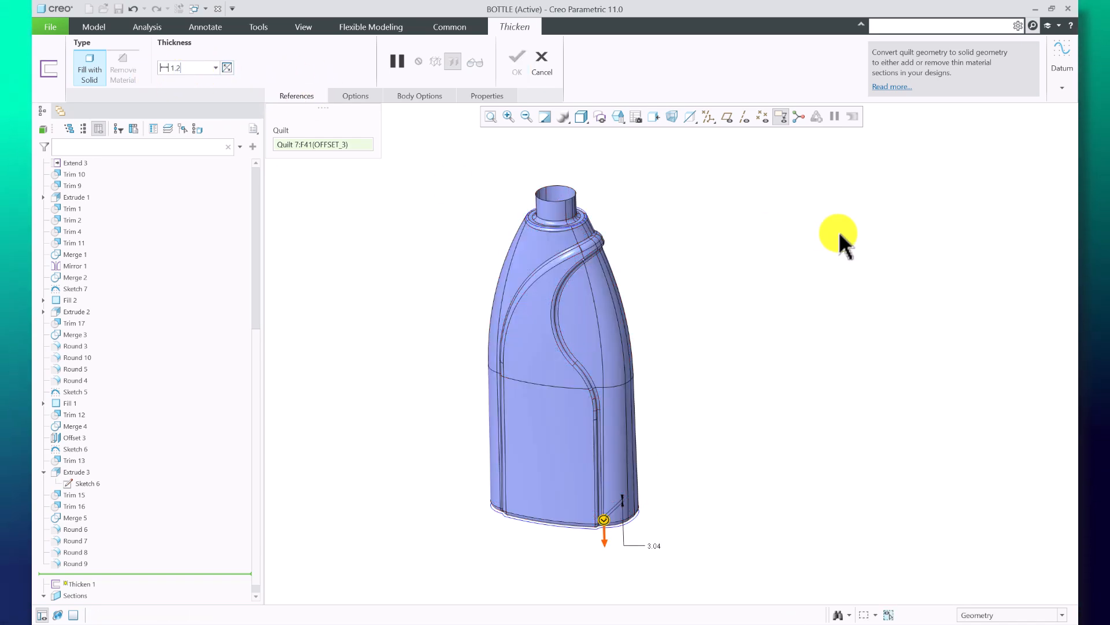
key(Return)
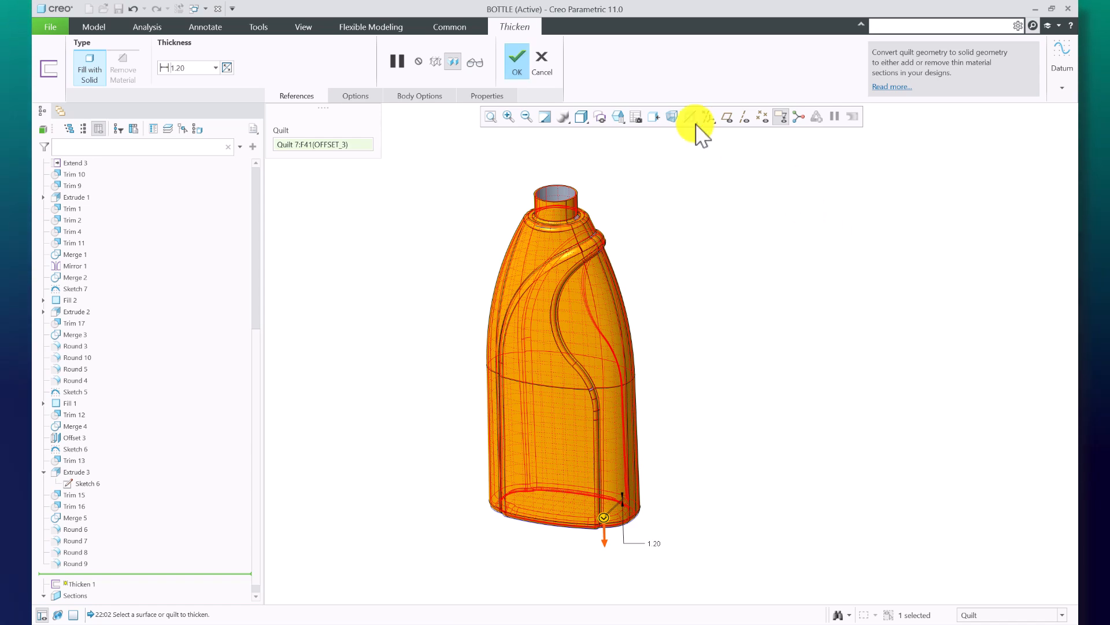
click(518, 58)
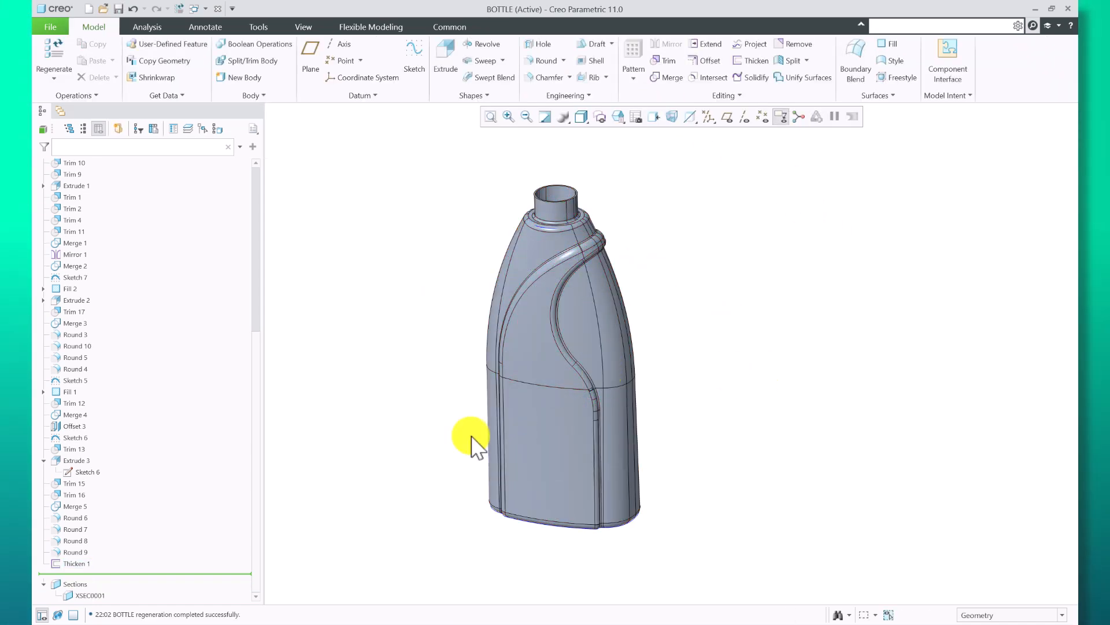
Examine the thickened bottle from several sides, including the wall at the neck opening and the remaining quilts.
mouse_move(585, 305)
middle_down()
mouse_move(627, 328)
mouse_move(550, 310)
mouse_move(561, 370)
middle_up()
scroll(627, 196, up, 5)
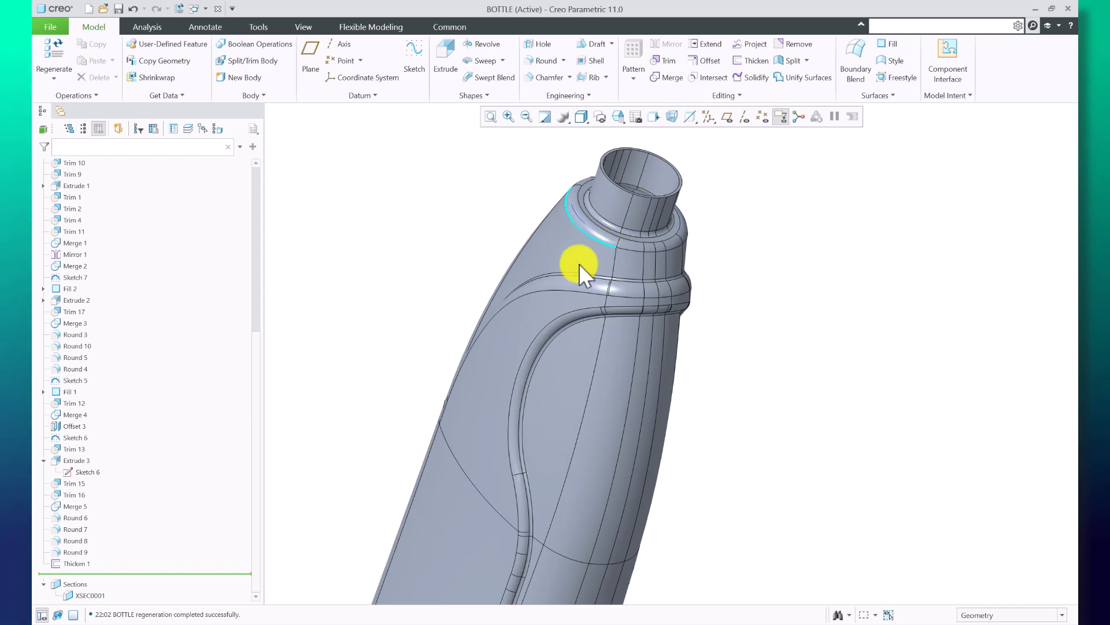
scroll(578, 264, down, 5)
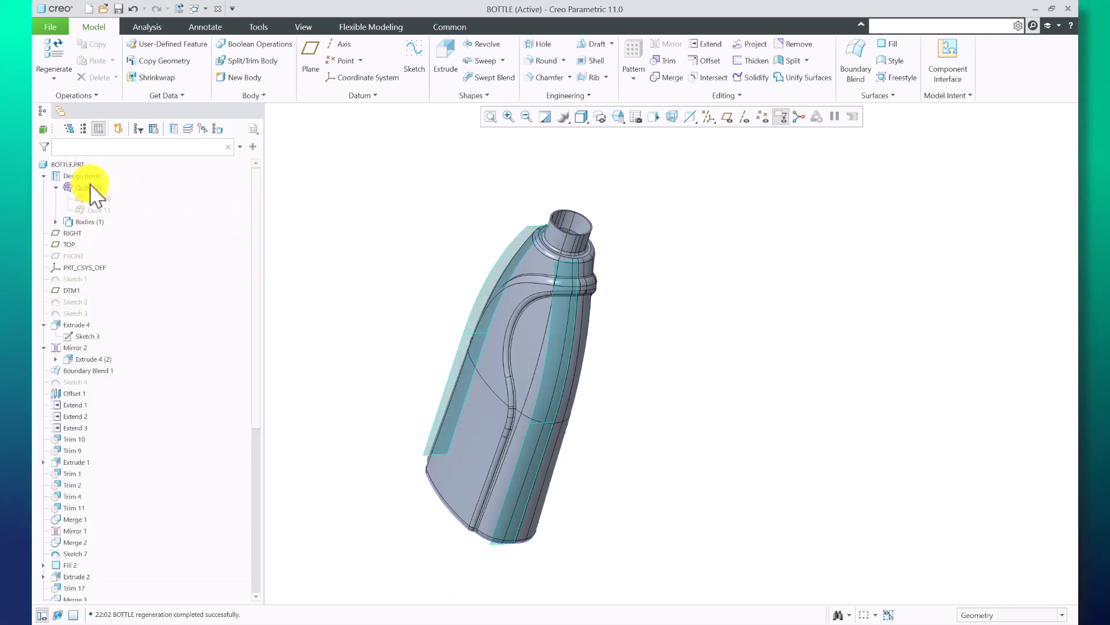
click(88, 188)
scroll(616, 231, up, 3)
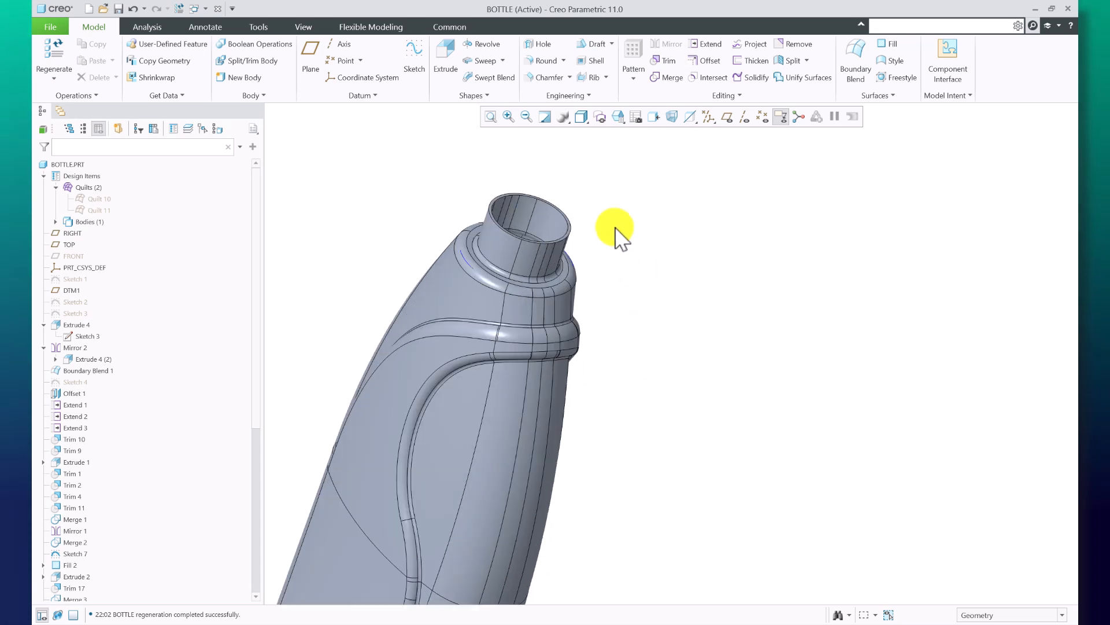
scroll(800, 274, down, 3)
middle_drag(650, 431, 595, 453)
scroll(833, 349, up, 3)
middle_drag(432, 387, 380, 361)
scroll(507, 430, down, 3)
middle_drag(537, 456, 661, 526)
scroll(596, 457, up, 3)
scroll(596, 457, down, 2)
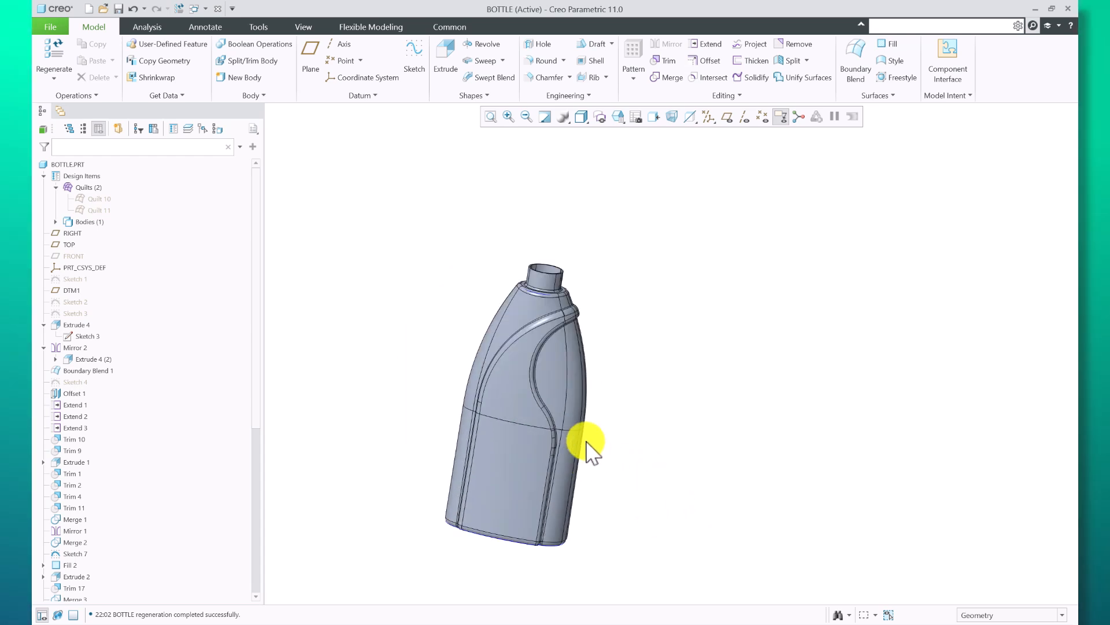
scroll(533, 383, up, 1)
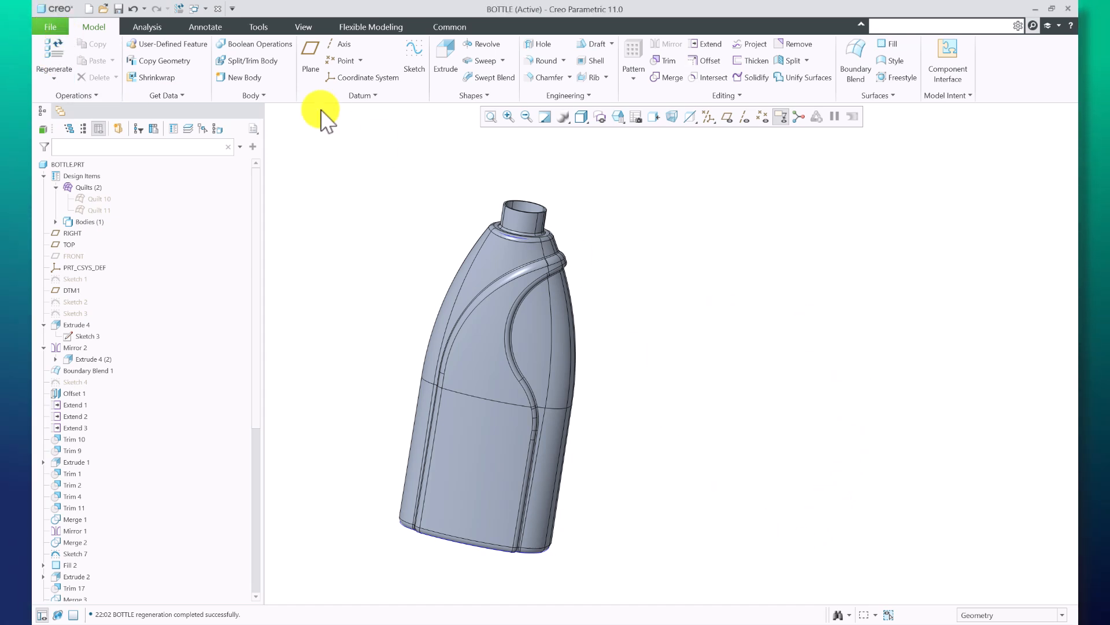
Apply the dark red ptc-plastic-red appearance to Body 1.
click(303, 27)
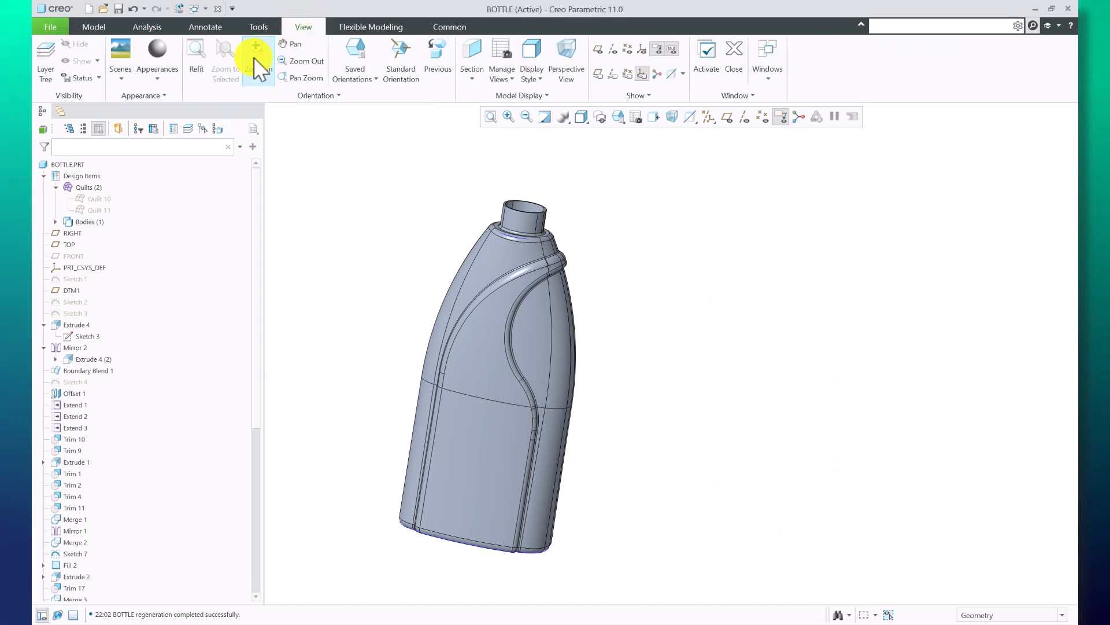
click(159, 85)
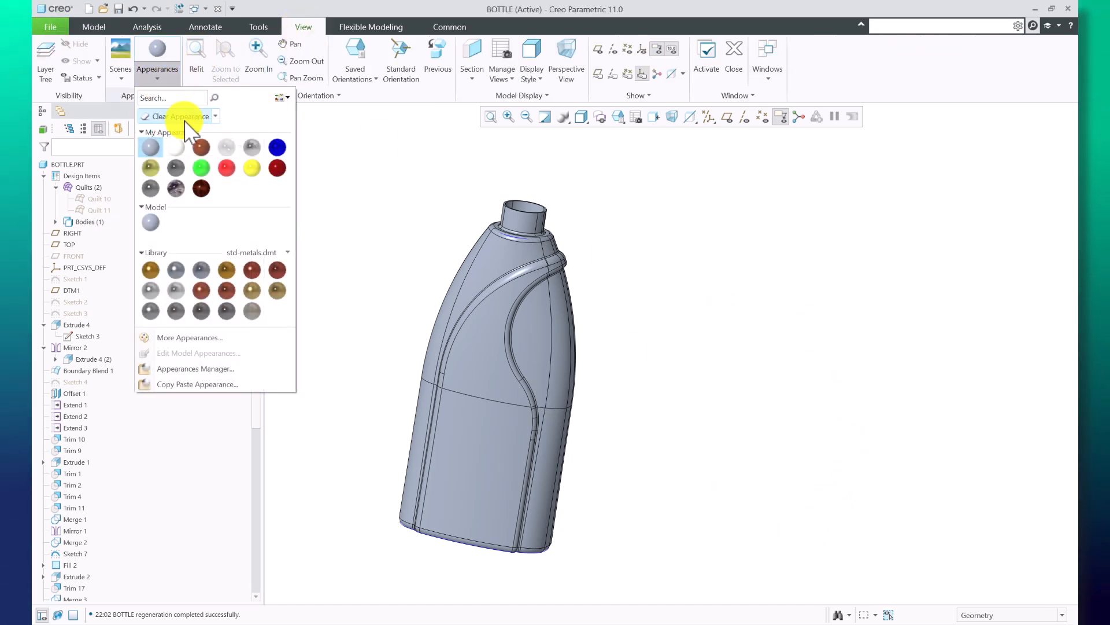
click(276, 167)
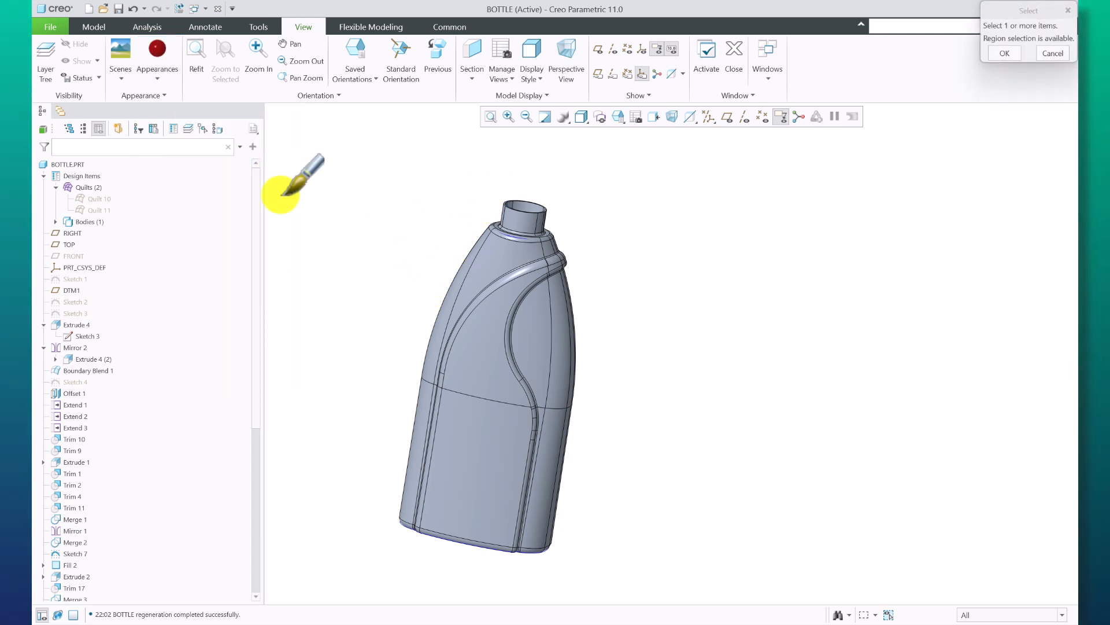
click(55, 221)
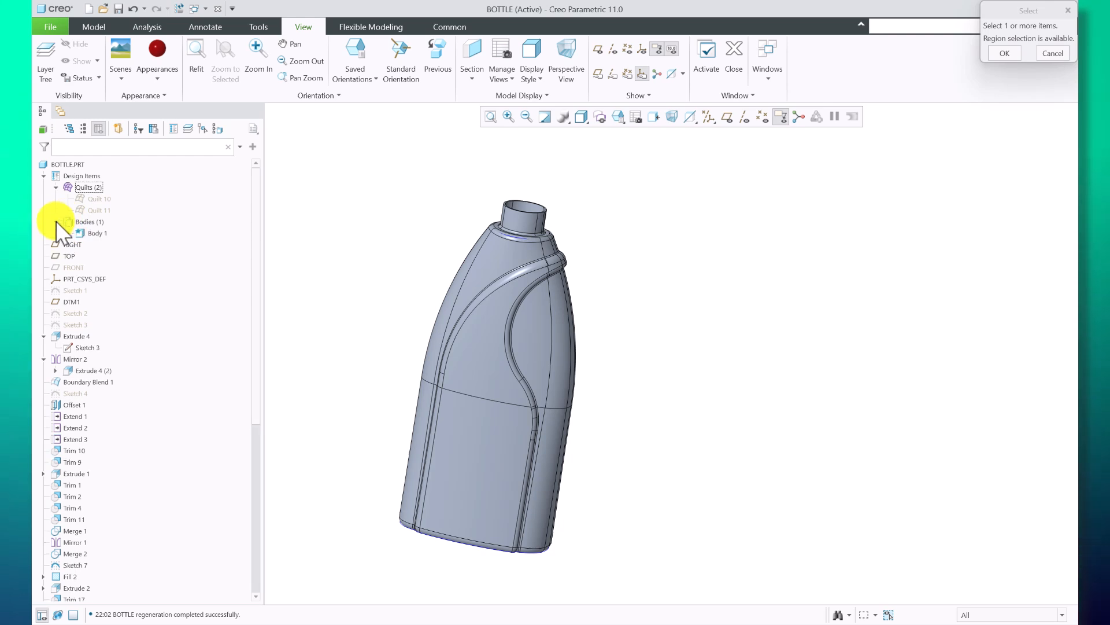
click(87, 234)
middle_click(228, 104)
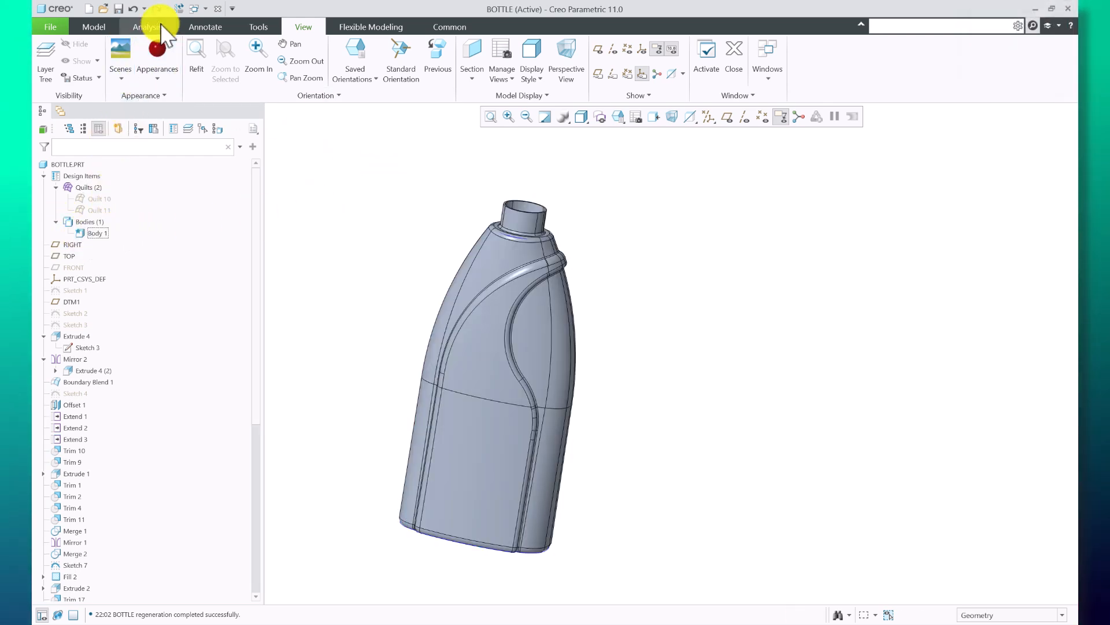
click(166, 56)
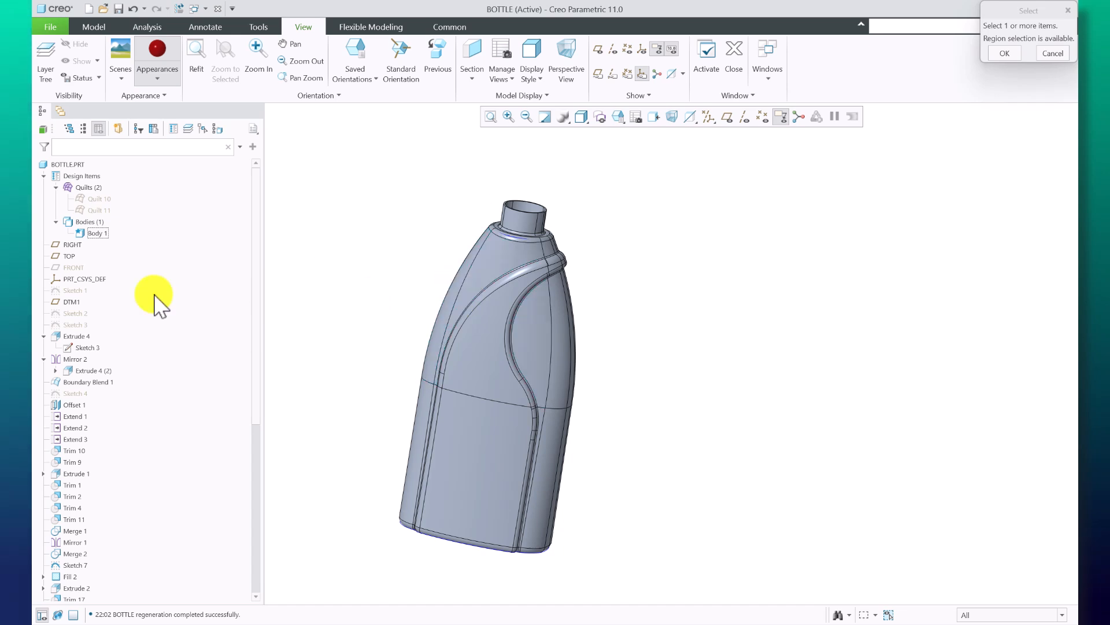
click(91, 233)
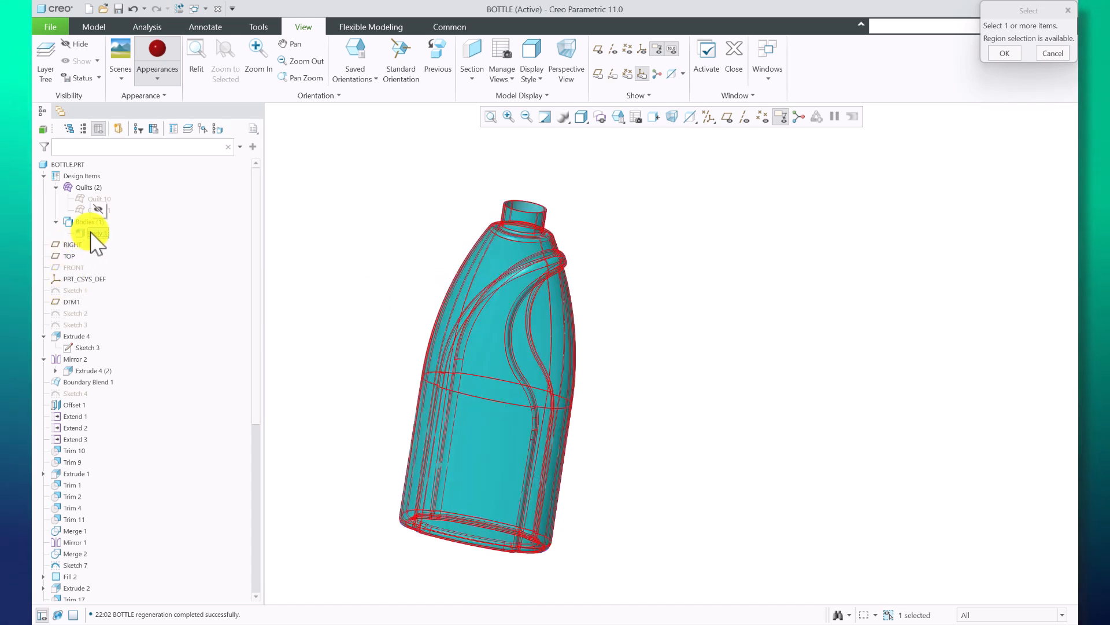
middle_click(328, 255)
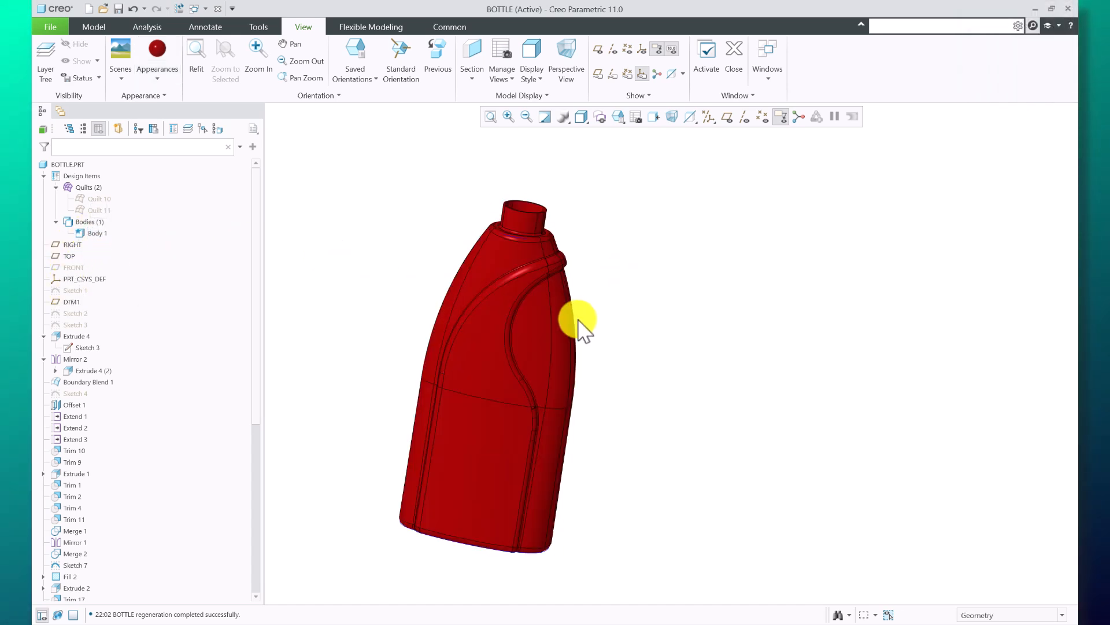
Try the shaded display with reflections on the bottle, and set the display style to plain Shading without edges.
scroll(578, 319, down, 3)
scroll(573, 332, up, 3)
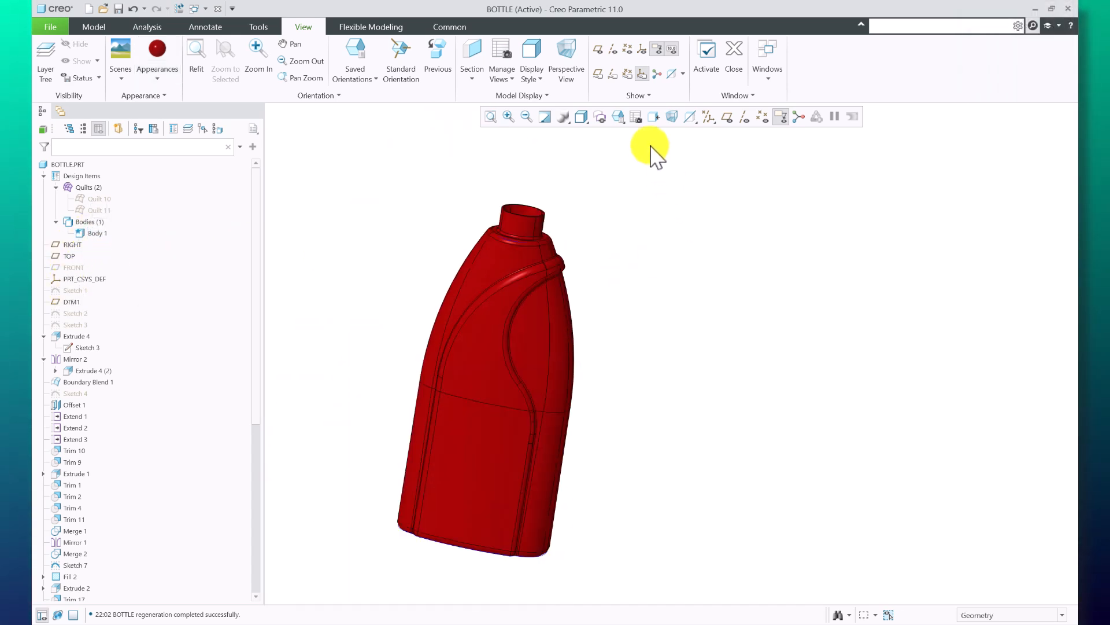
click(581, 116)
click(596, 137)
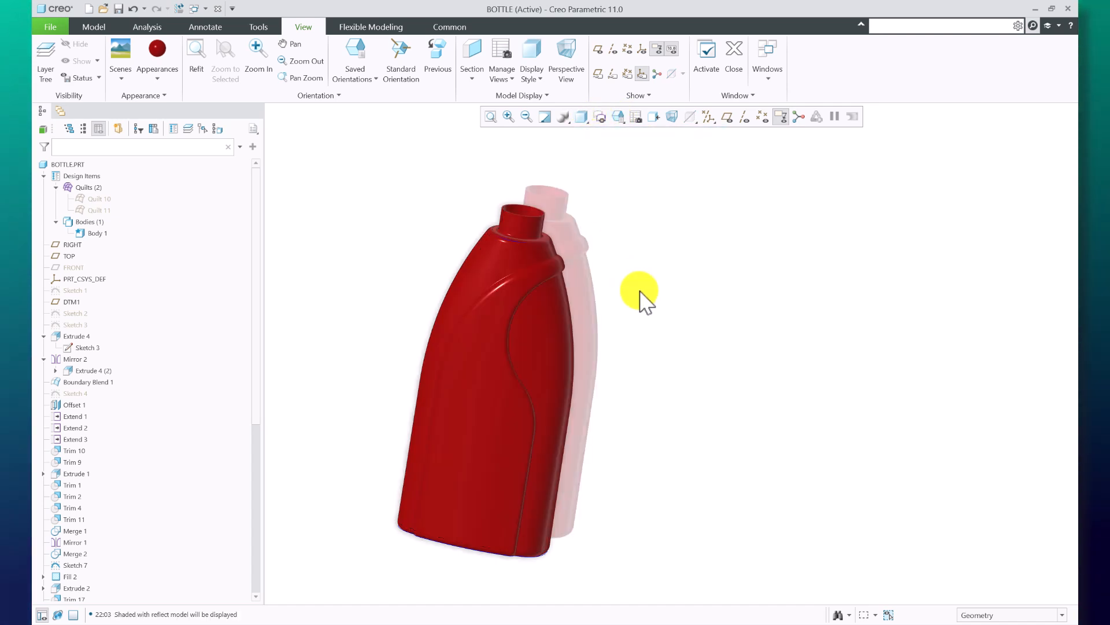
click(582, 116)
click(601, 165)
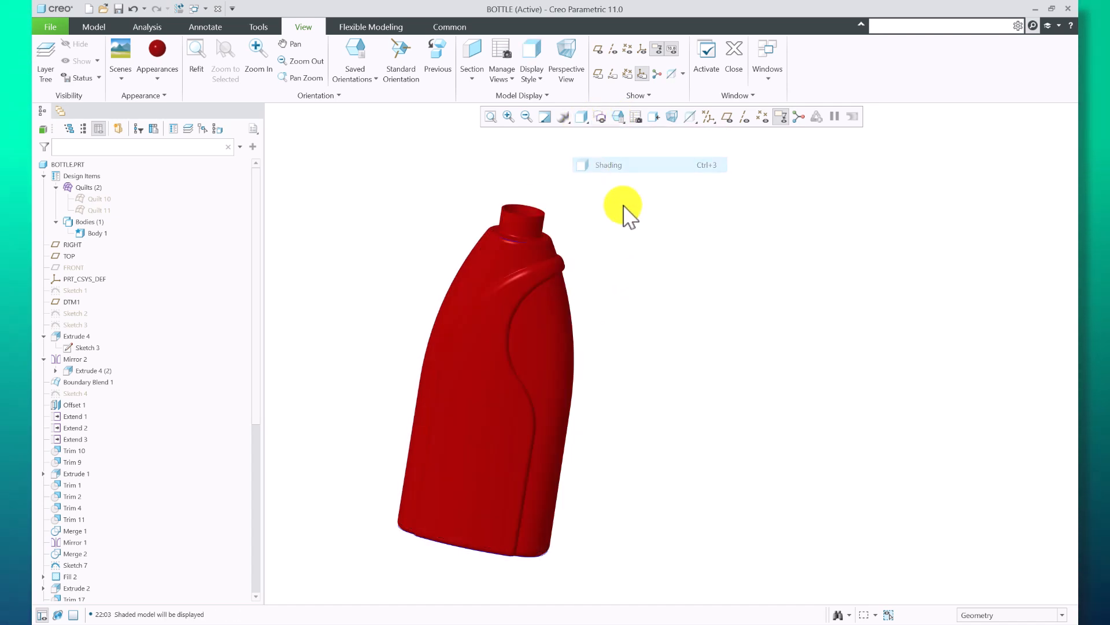
Edit the bottle's ptc-plastic-red model appearance to a yellow-orange colour with red about 201.4 and green about 147.9.
click(160, 74)
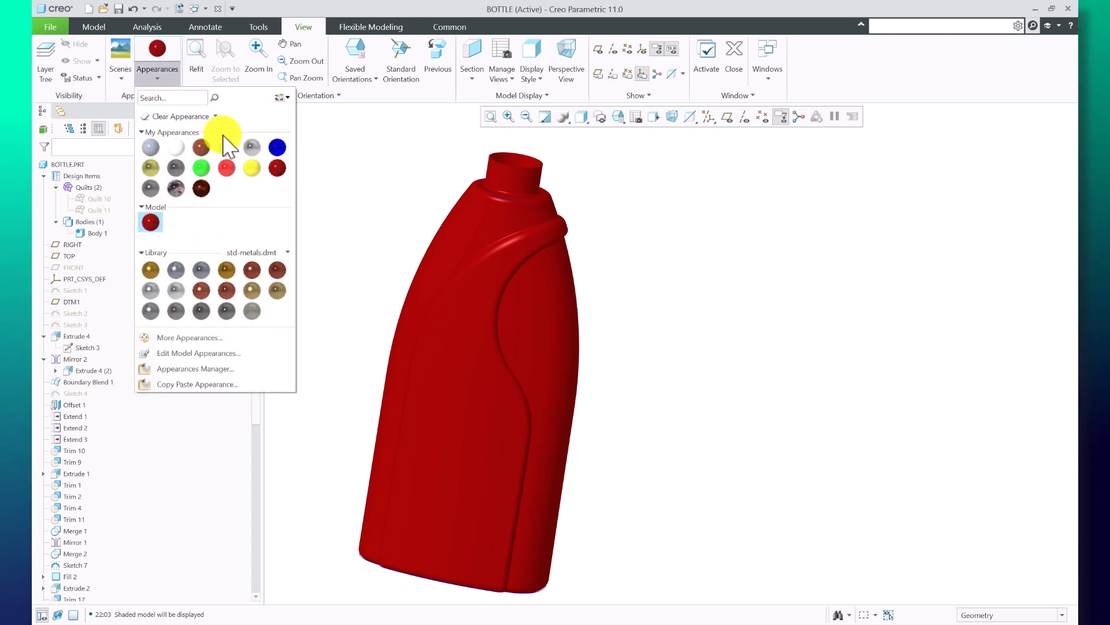
click(215, 116)
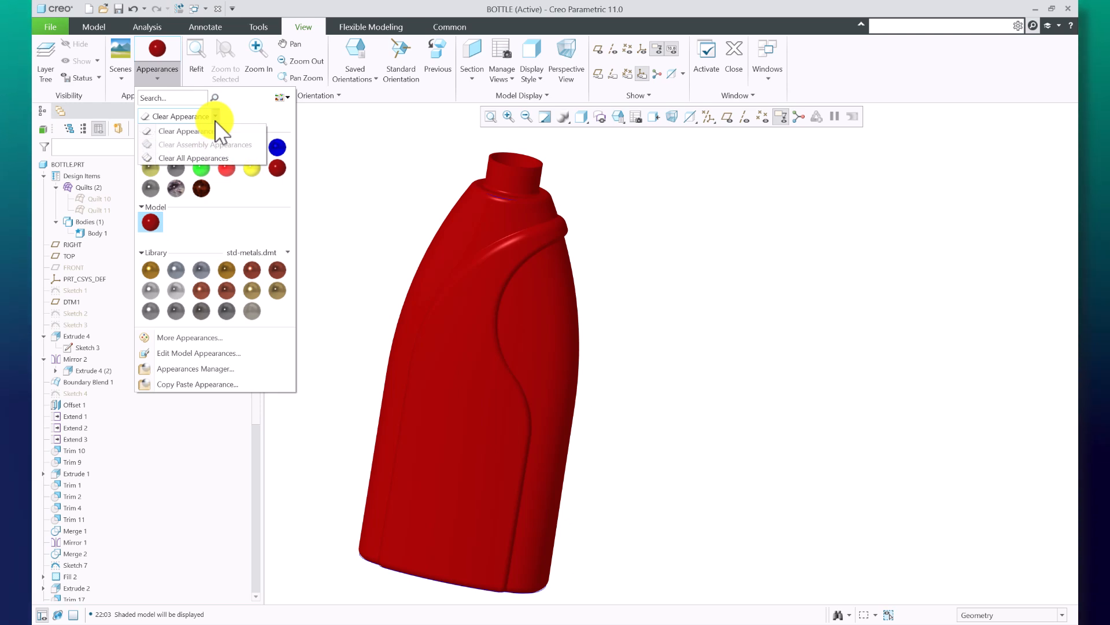
click(285, 97)
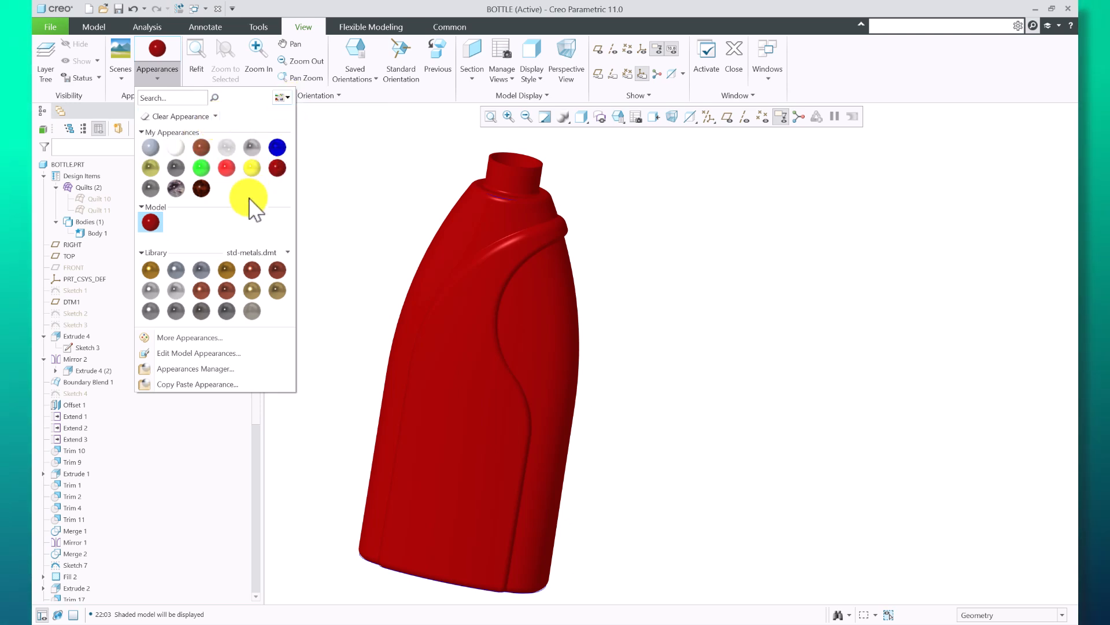
click(197, 353)
click(210, 300)
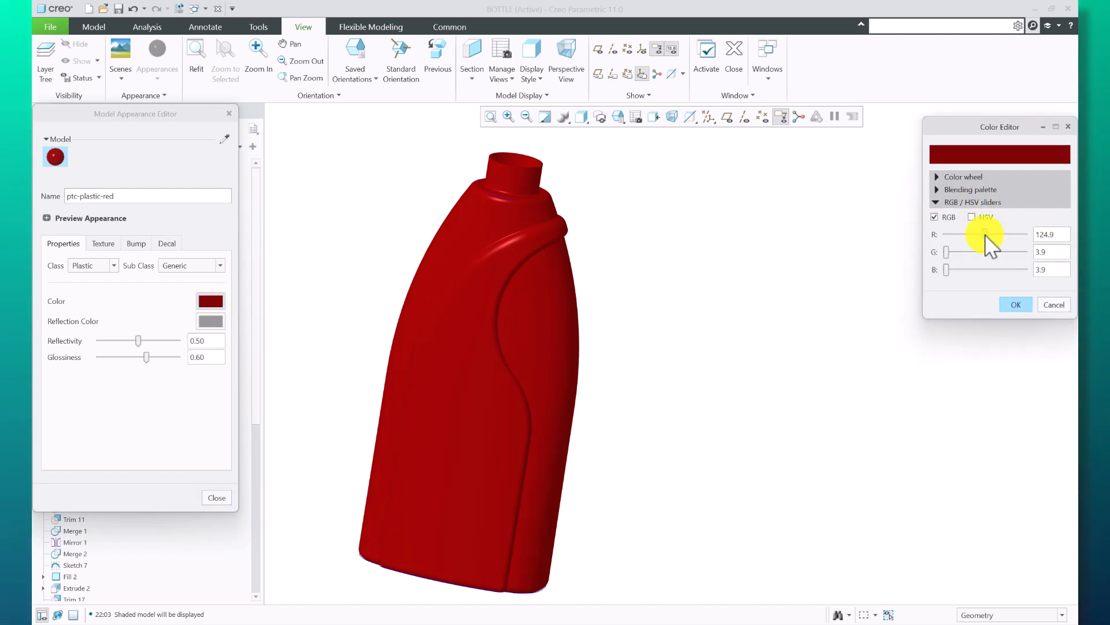
drag(985, 235, 1010, 232)
drag(949, 251, 993, 253)
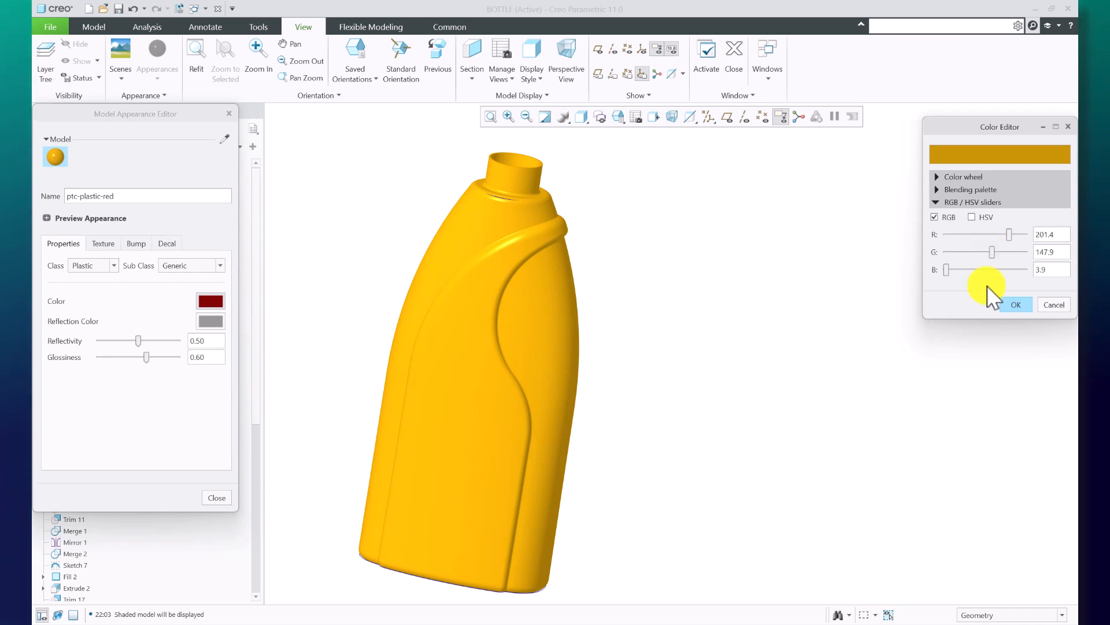
click(1000, 303)
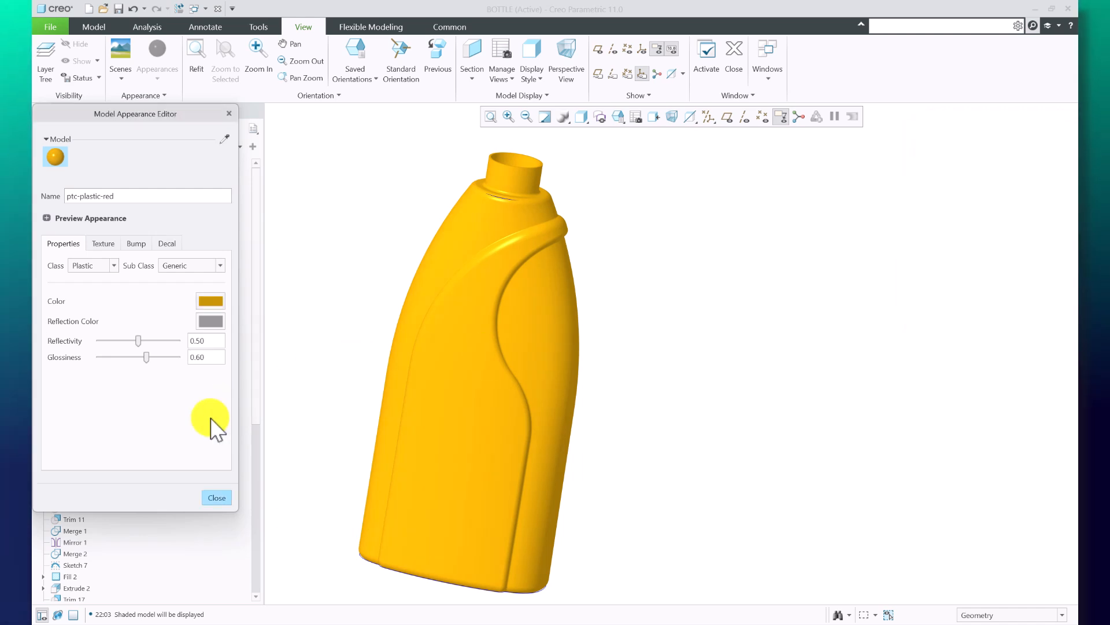
click(214, 499)
Hide the 06___PRT_ALL_SURFS layer through the layer tree so only the solid bottle is displayed.
mouse_move(461, 262)
middle_down()
mouse_move(528, 347)
mouse_move(483, 354)
mouse_move(595, 339)
mouse_move(513, 268)
middle_up()
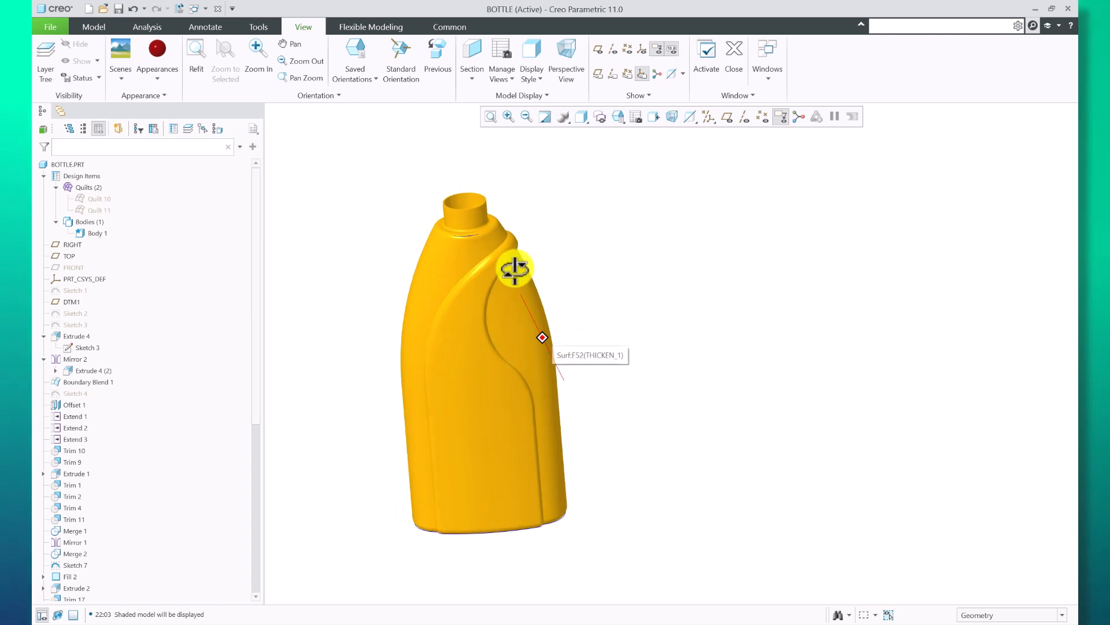
scroll(476, 233, down, 8)
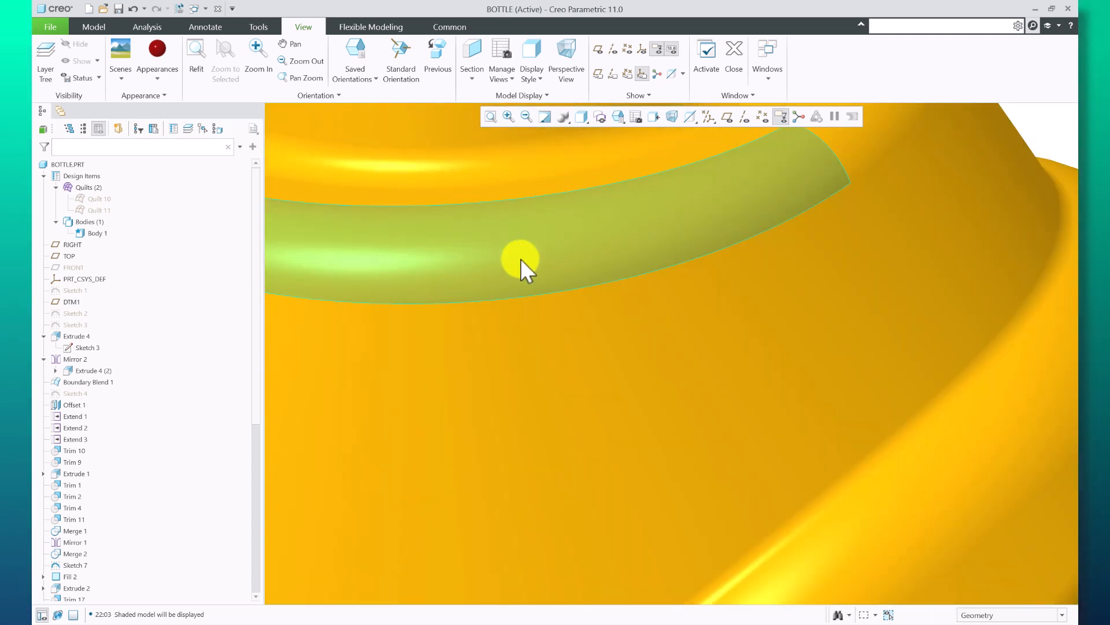
scroll(522, 259, up, 8)
mouse_move(522, 258)
middle_down()
mouse_move(495, 255)
mouse_move(489, 322)
mouse_move(408, 259)
middle_up()
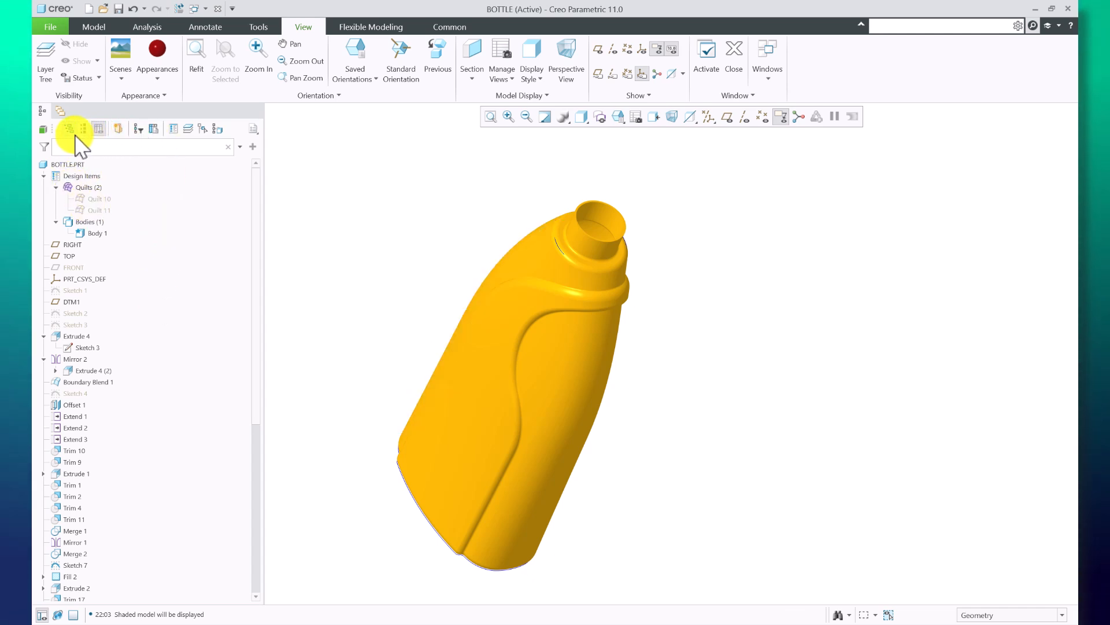
click(188, 131)
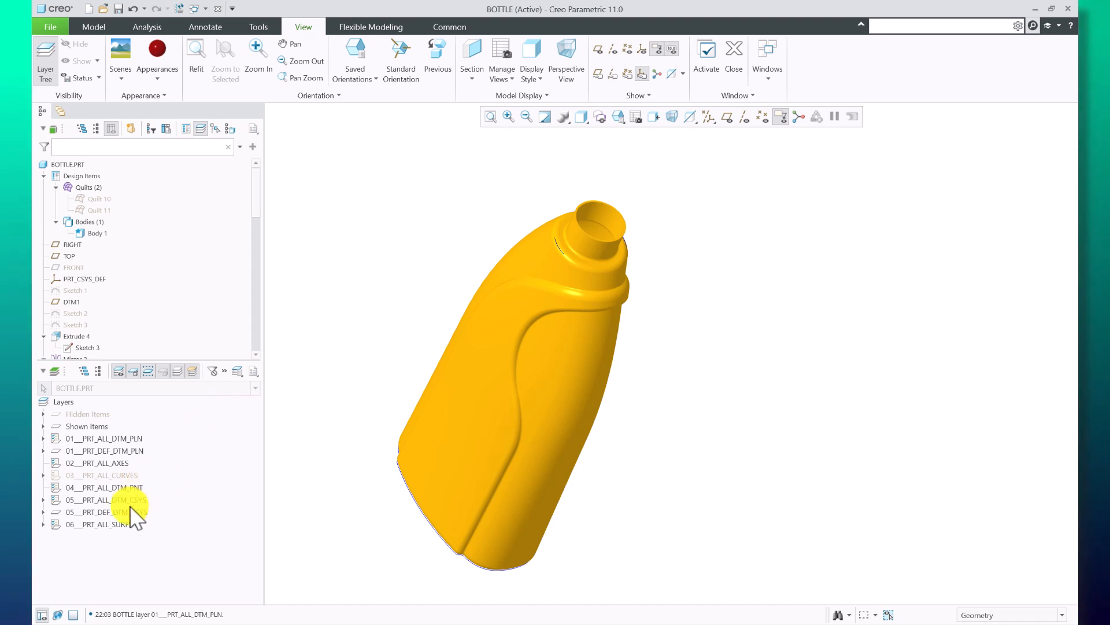
click(118, 524)
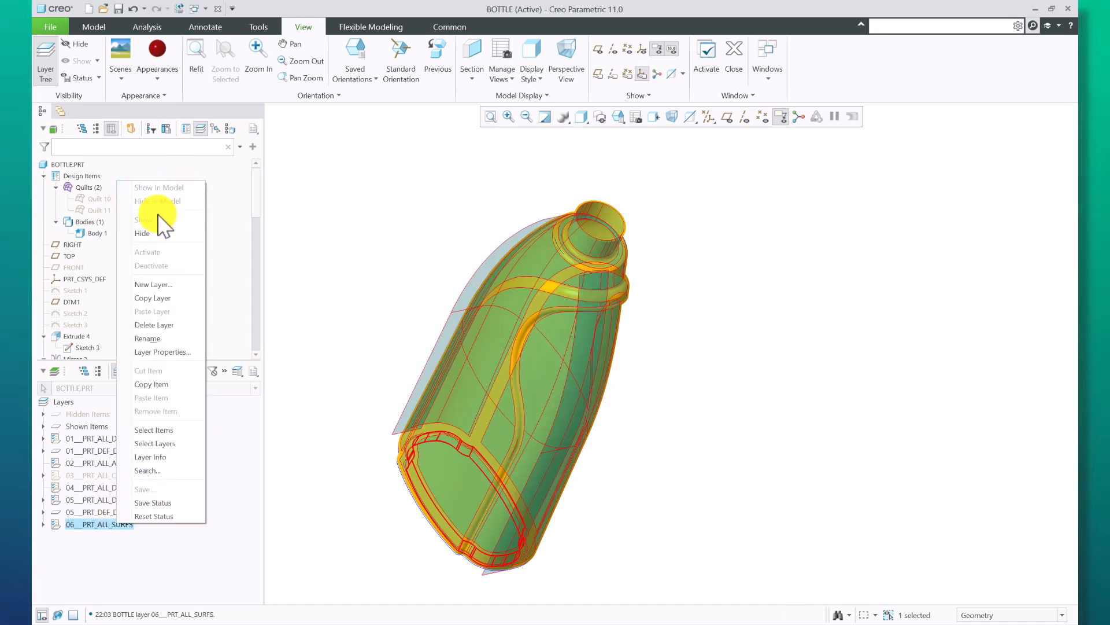
click(154, 233)
click(451, 231)
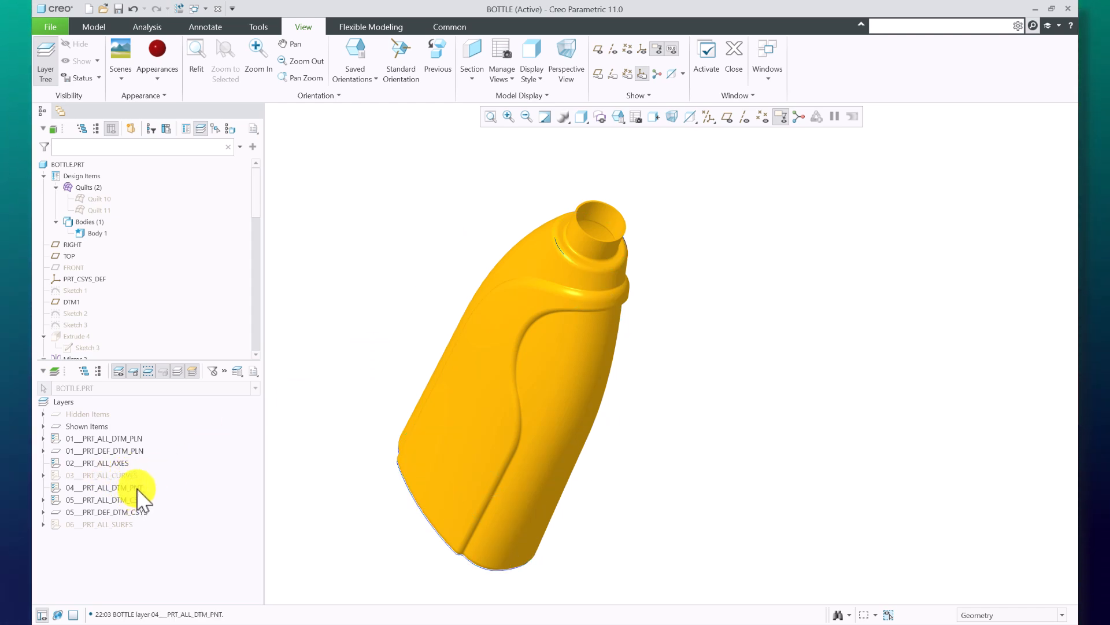
Show the 03___PRT_ALL_CURVES layer and hide it again.
right_click(125, 480)
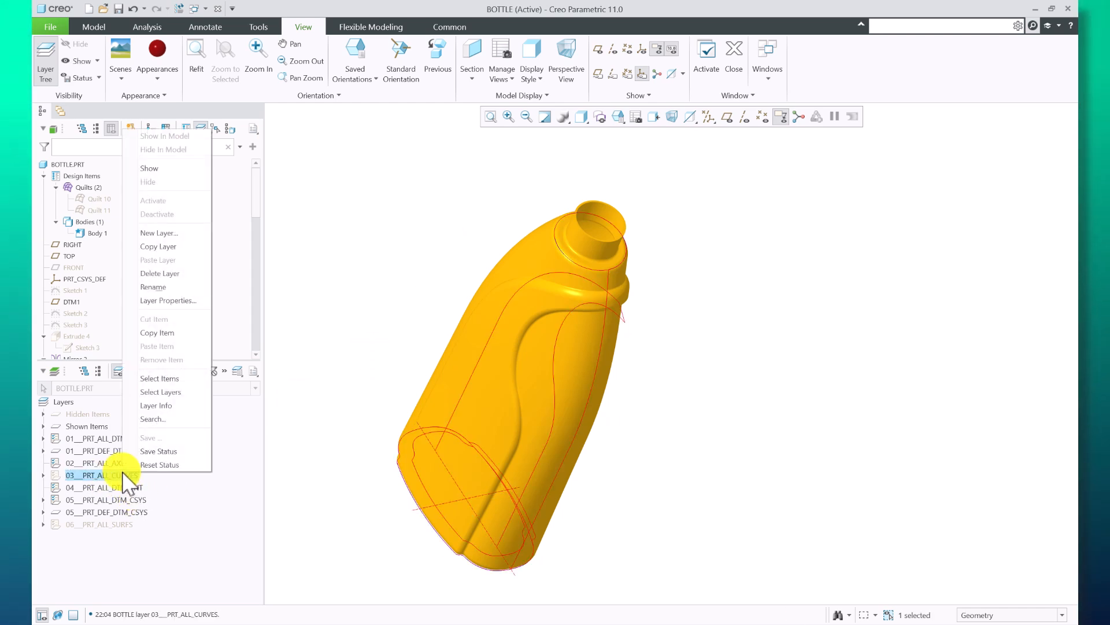
click(153, 167)
right_click(132, 477)
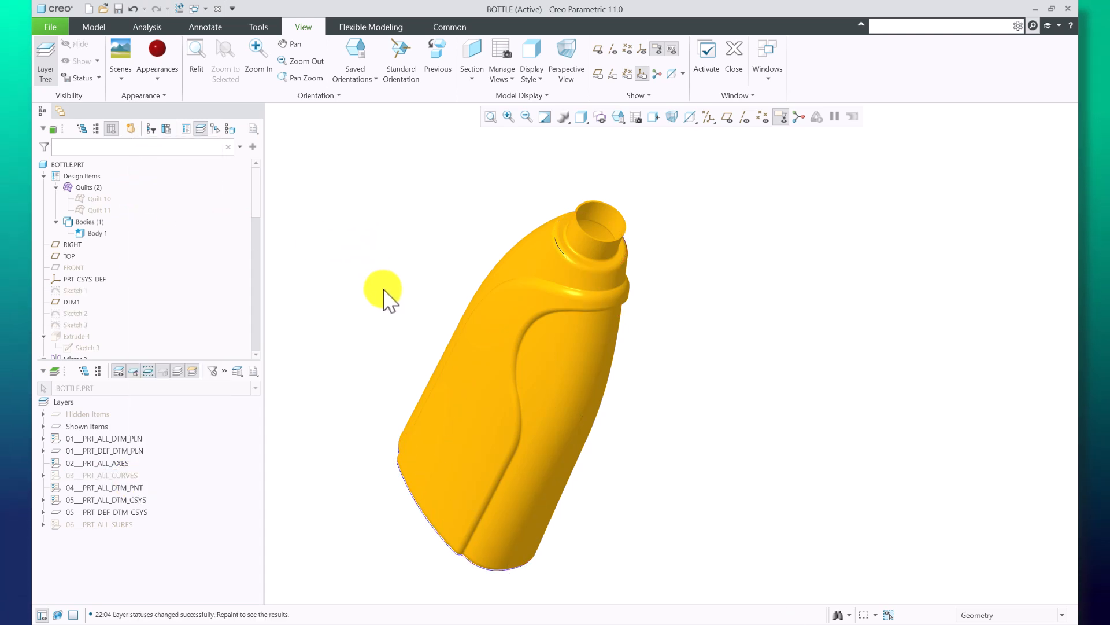
scroll(588, 216, down, 8)
middle_drag(512, 370, 394, 234)
scroll(426, 269, up, 6)
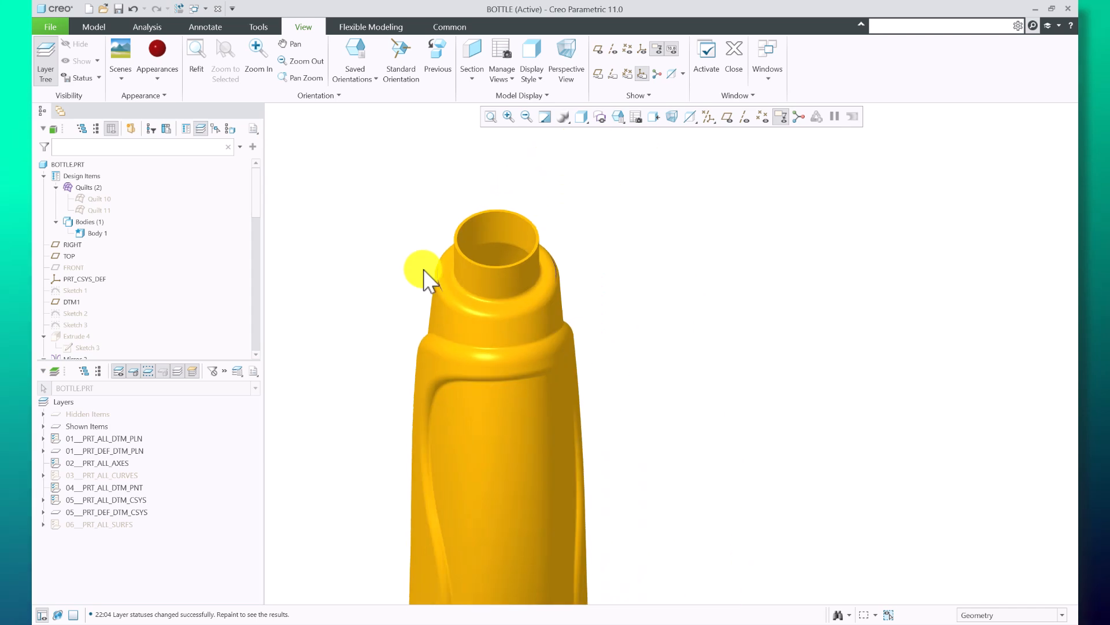
Close the layer tree so the model tree takes up the full navigator.
mouse_move(426, 272)
middle_down()
mouse_move(515, 305)
mouse_move(419, 335)
mouse_move(496, 354)
mouse_move(600, 337)
mouse_move(635, 253)
mouse_move(583, 362)
mouse_move(538, 355)
middle_up()
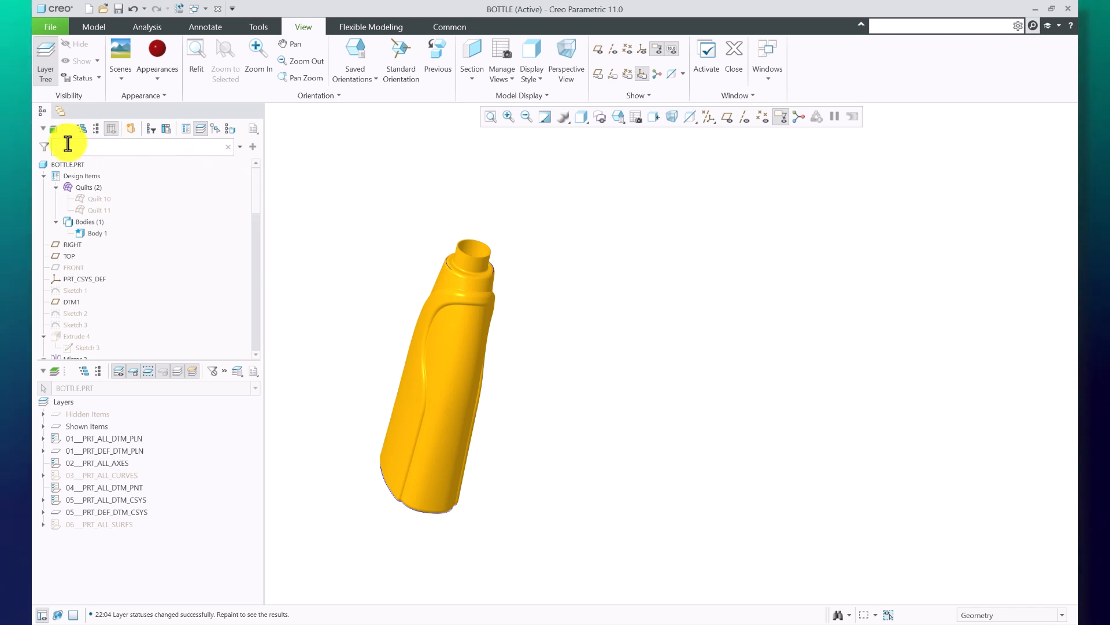
click(205, 129)
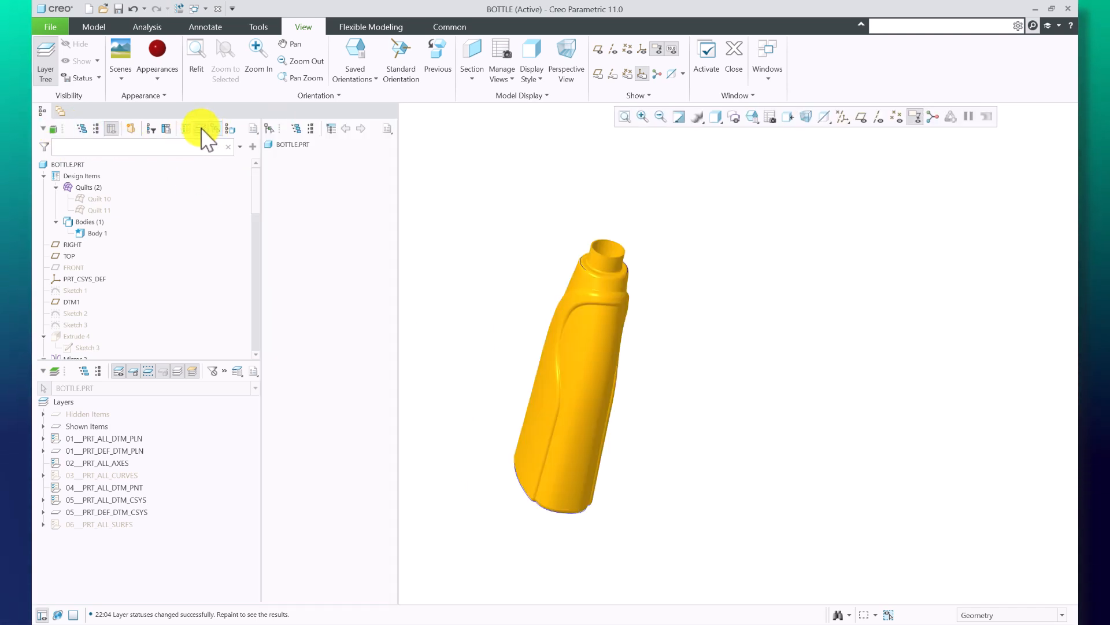
click(206, 129)
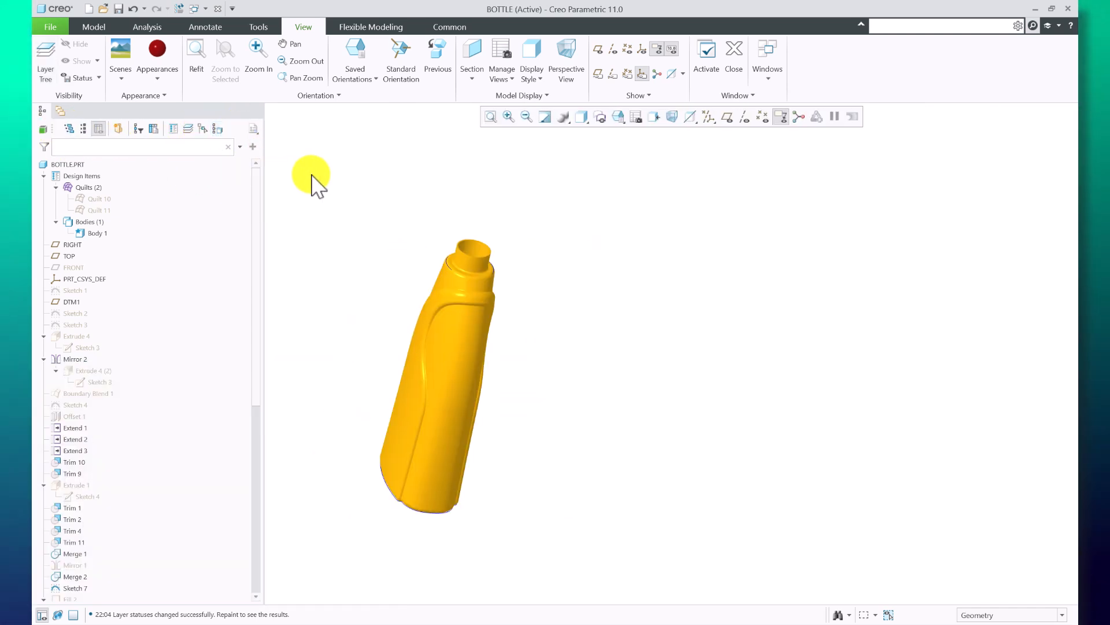
Examine the bottle's body, neck and base from several angles for leftover construction curves.
scroll(57, 352, down, 1)
scroll(413, 323, down, 2)
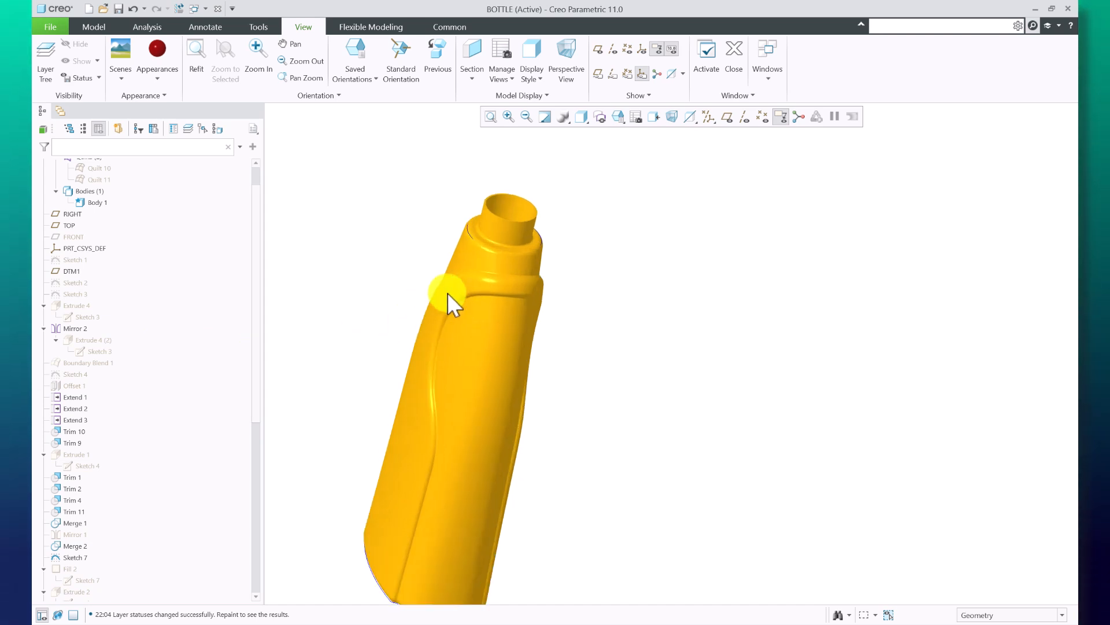
scroll(459, 217, up, 4)
middle_drag(499, 285, 404, 223)
scroll(367, 303, down, 4)
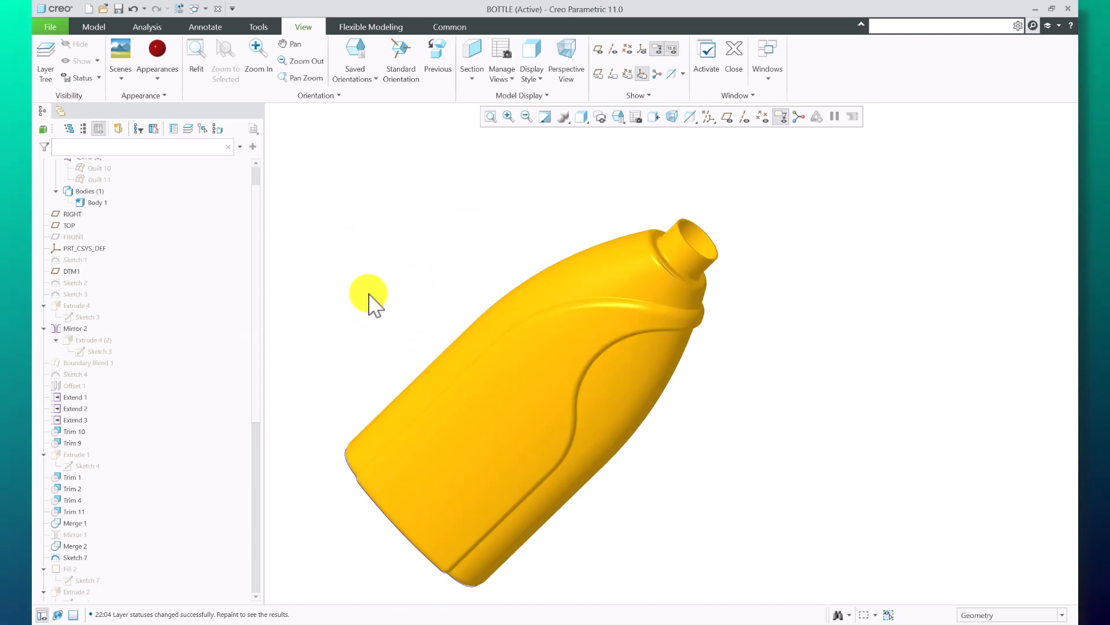
middle_drag(366, 303, 486, 275)
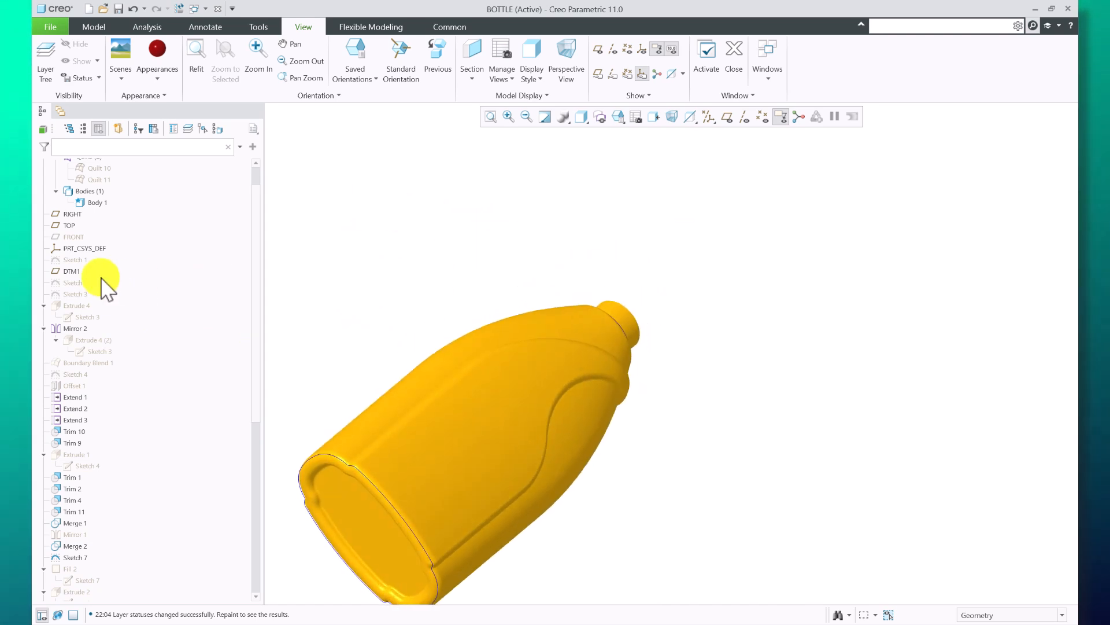
scroll(370, 480, down, 4)
scroll(370, 358, up, 3)
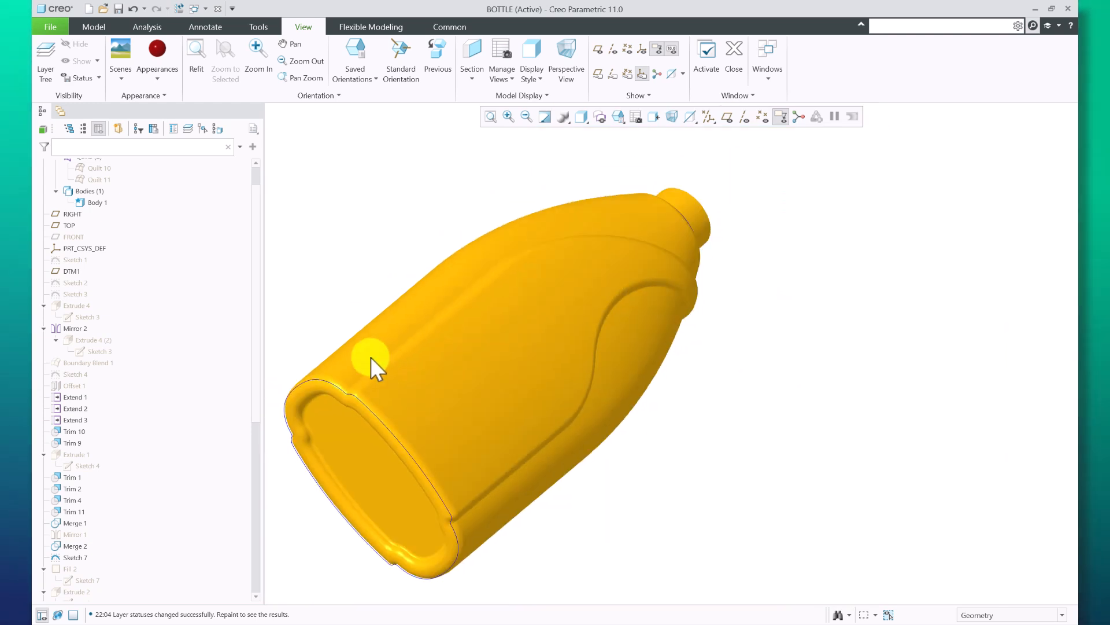
Reopen the layer tree and hide Sketch 5, Sketch 6 and Sketch 7 listed under Shown Items.
click(182, 130)
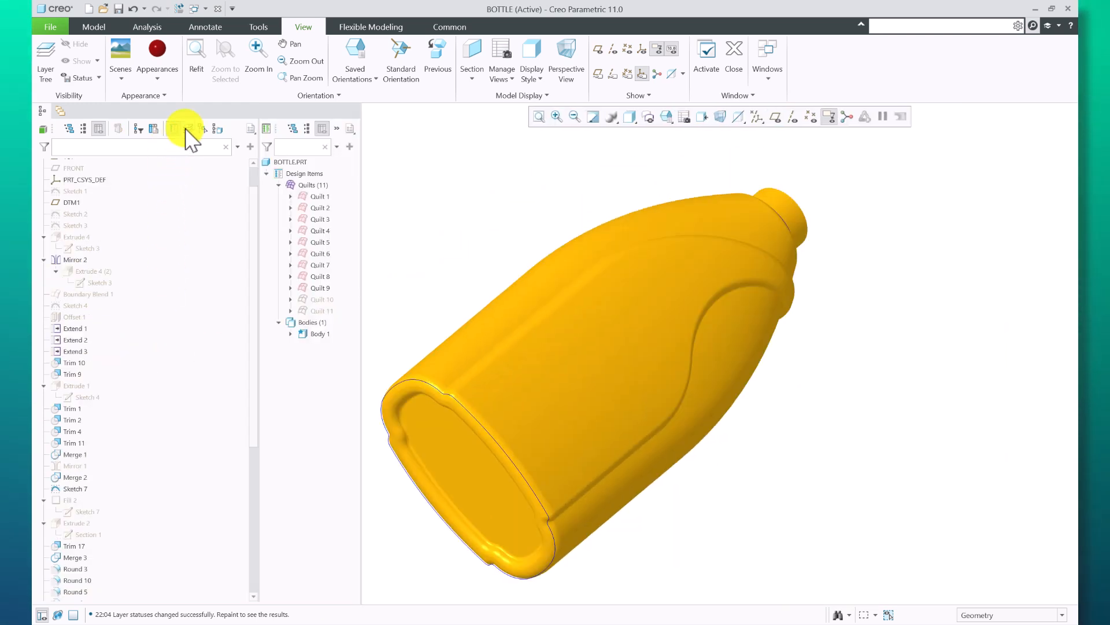
click(185, 126)
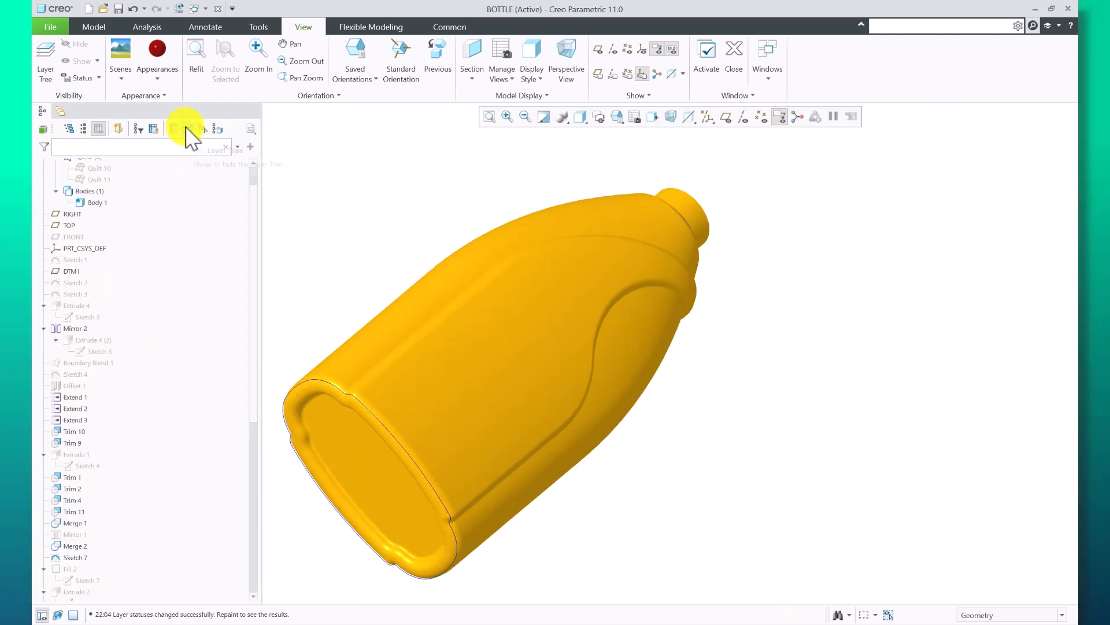
click(186, 129)
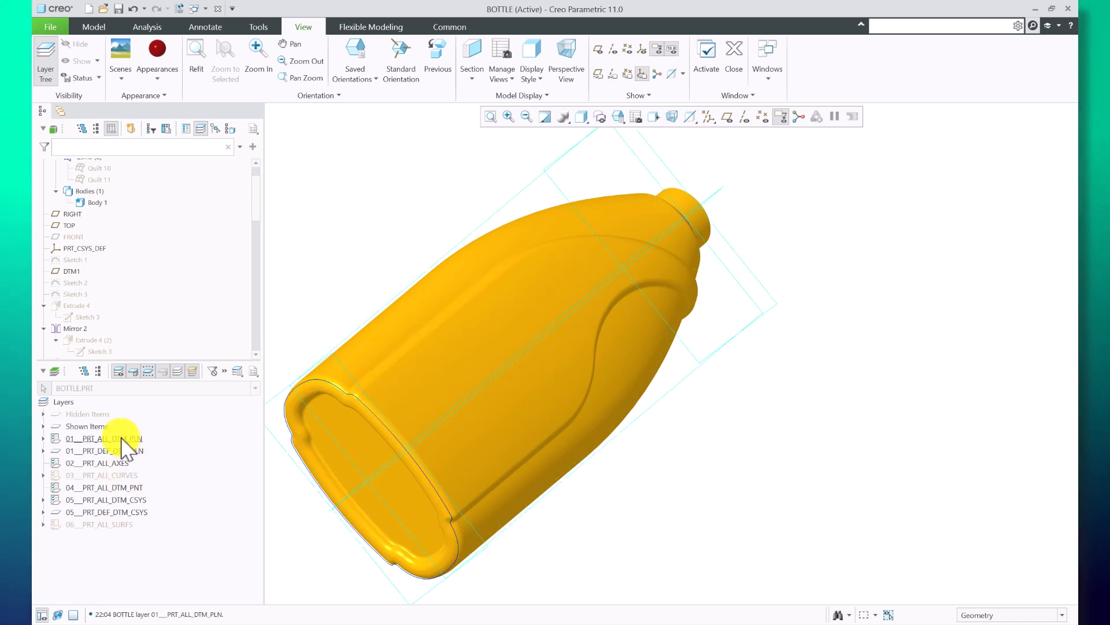
click(42, 426)
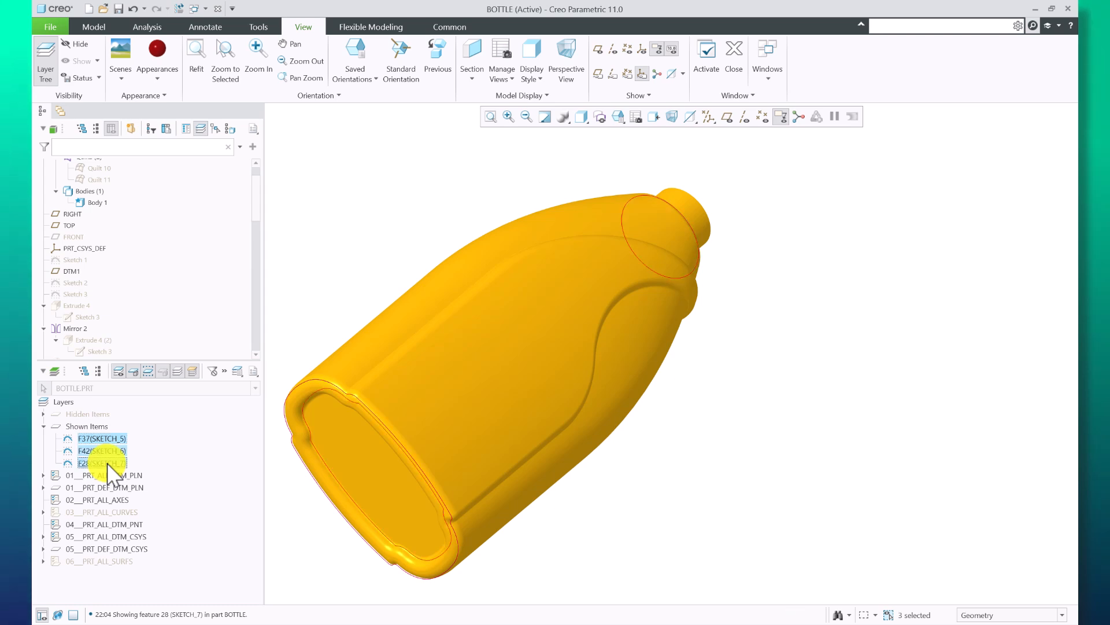
click(135, 177)
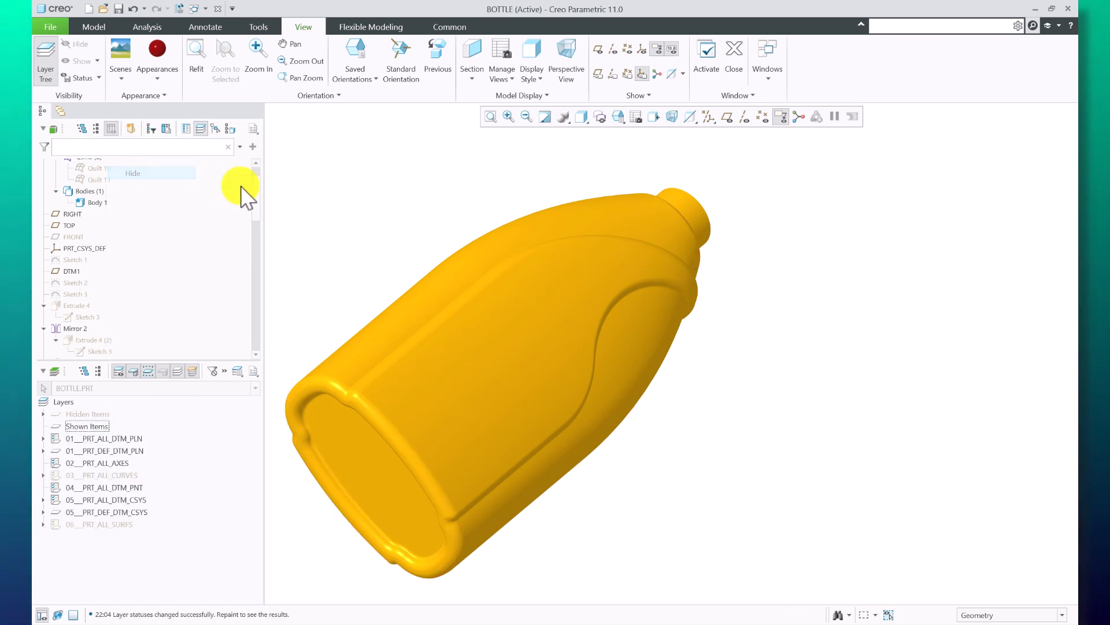
Close the layer tree and examine the finished bottle's body and neck from several angles.
scroll(424, 292, down, 3)
mouse_move(424, 292)
middle_down()
mouse_move(488, 318)
mouse_move(411, 307)
mouse_move(405, 292)
middle_up()
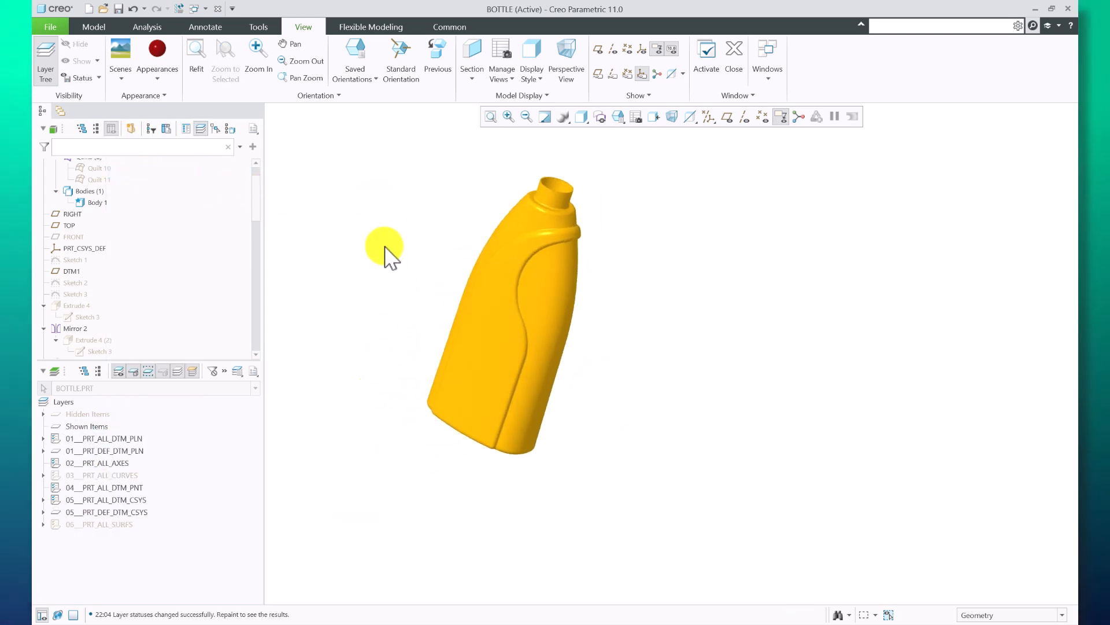
click(203, 123)
scroll(154, 441, down, 5)
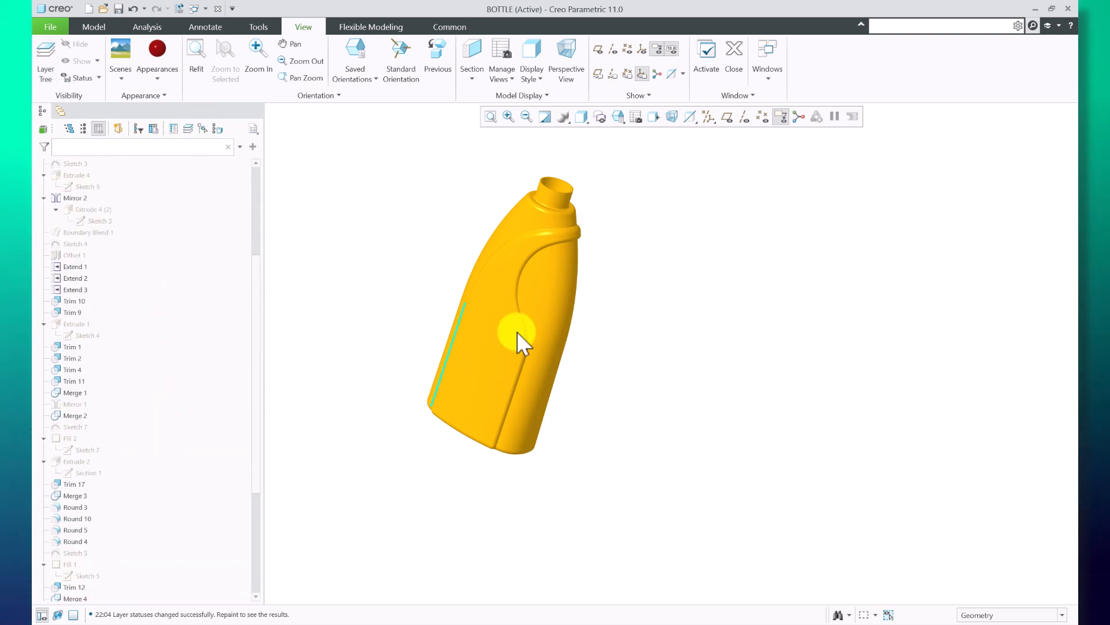
scroll(441, 461, up, 2)
scroll(441, 461, down, 2)
middle_drag(441, 461, 470, 449)
scroll(470, 449, up, 3)
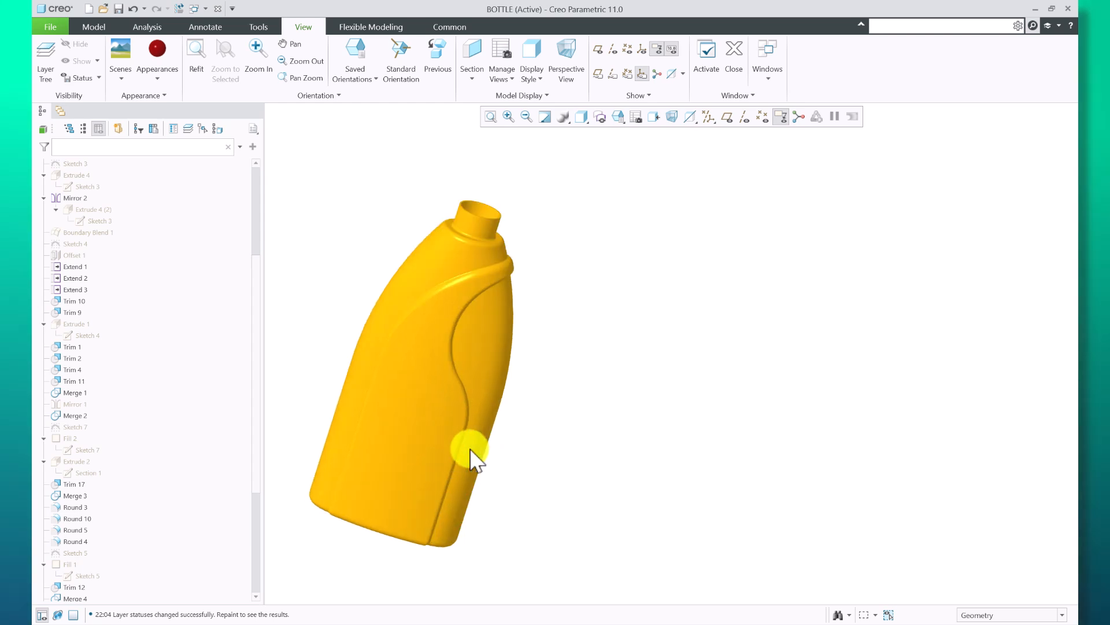
middle_drag(376, 384, 458, 365)
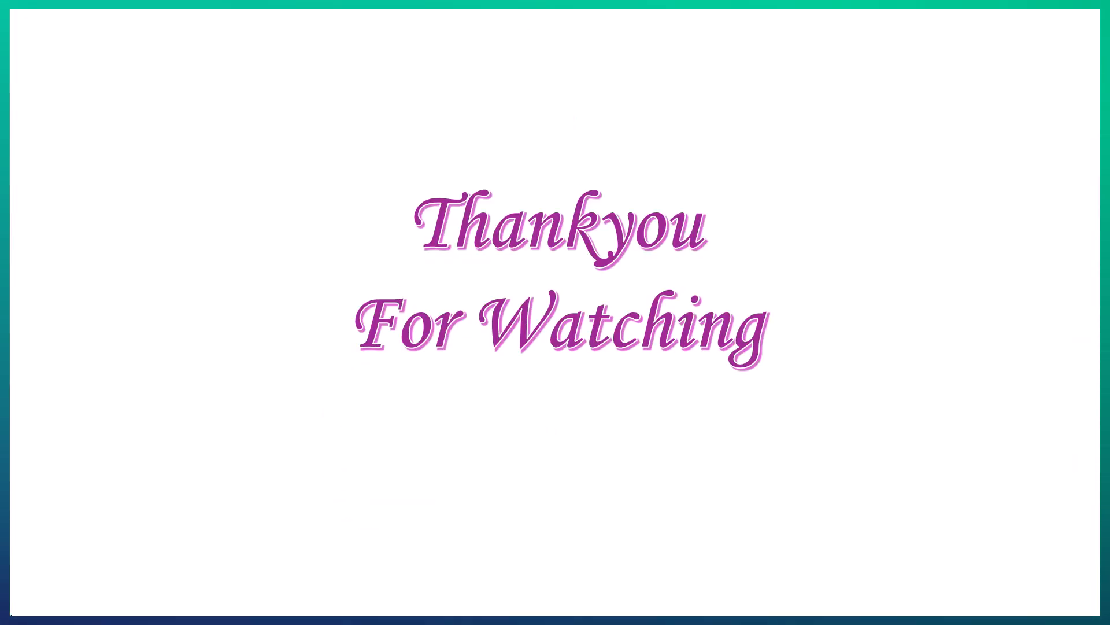